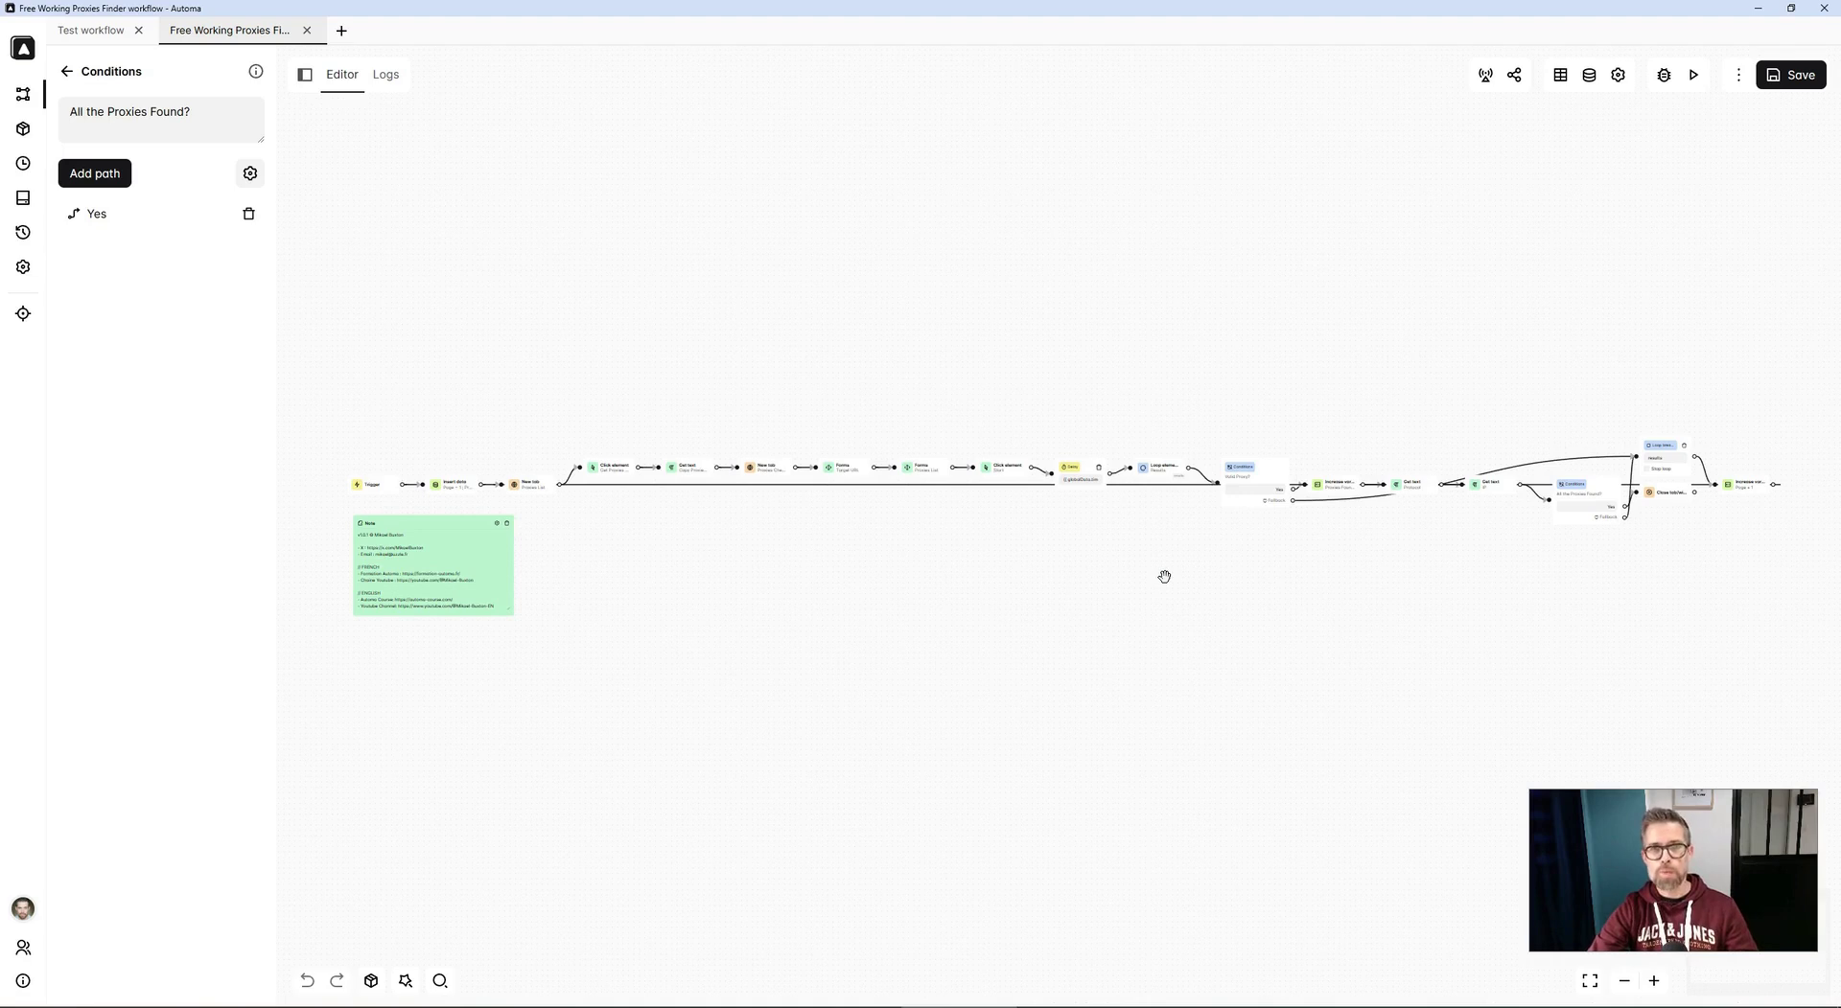
# Step: Run the Free Working Proxies Finder workflow from the Automa editor toolbar
pyautogui.click(1691, 79)
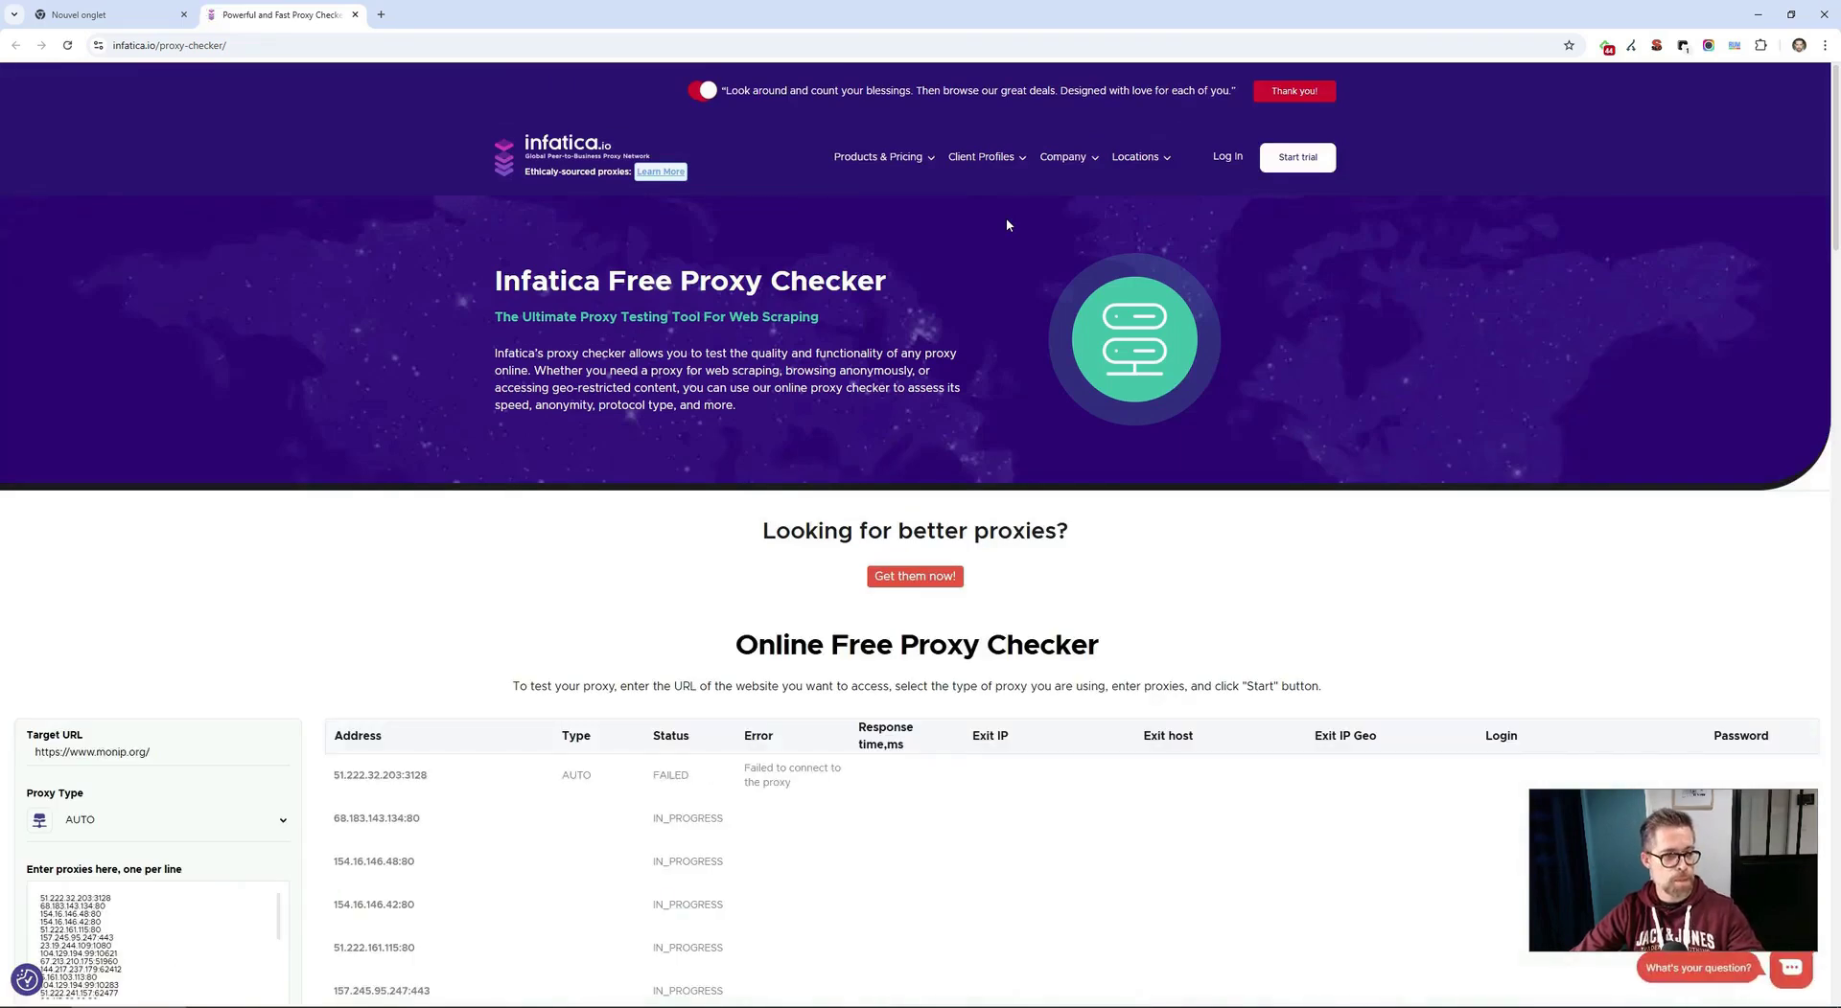
# Step: Watch the checker results table mark several proxies OK, then go back to Automa
pyautogui.scroll(-3, 616, 480)
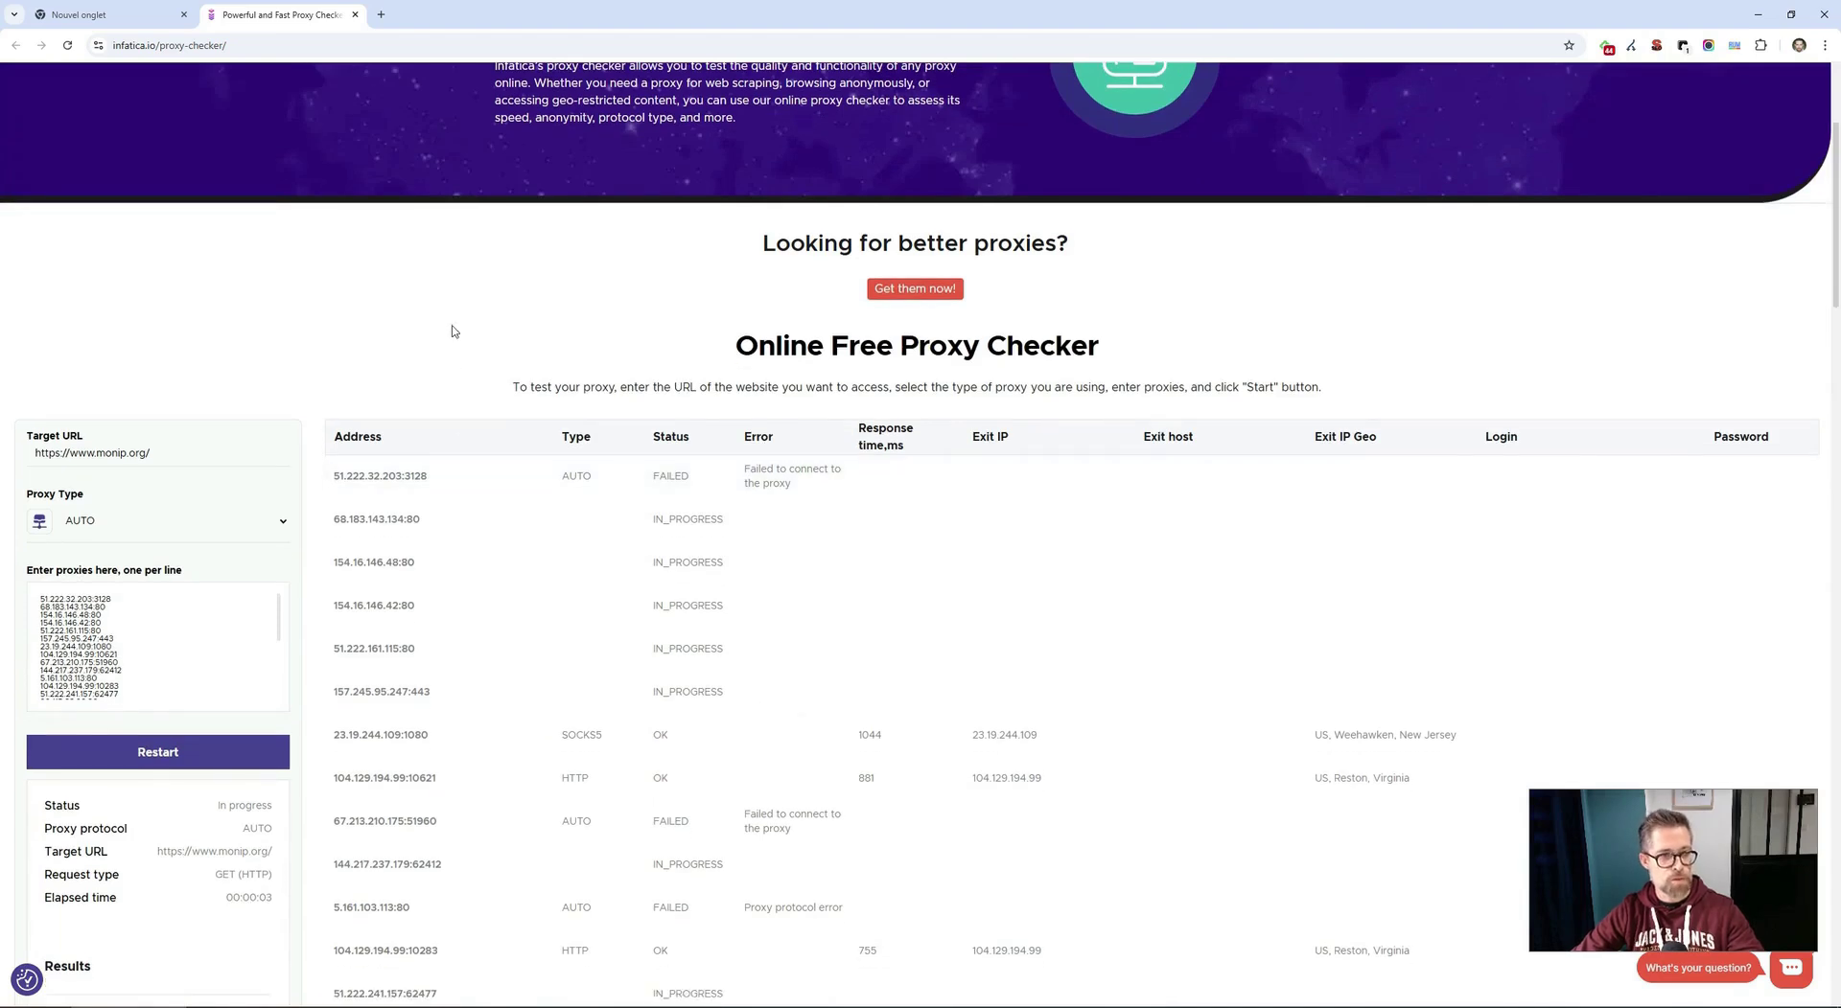
pyautogui.hotkey('alt', 'Left')
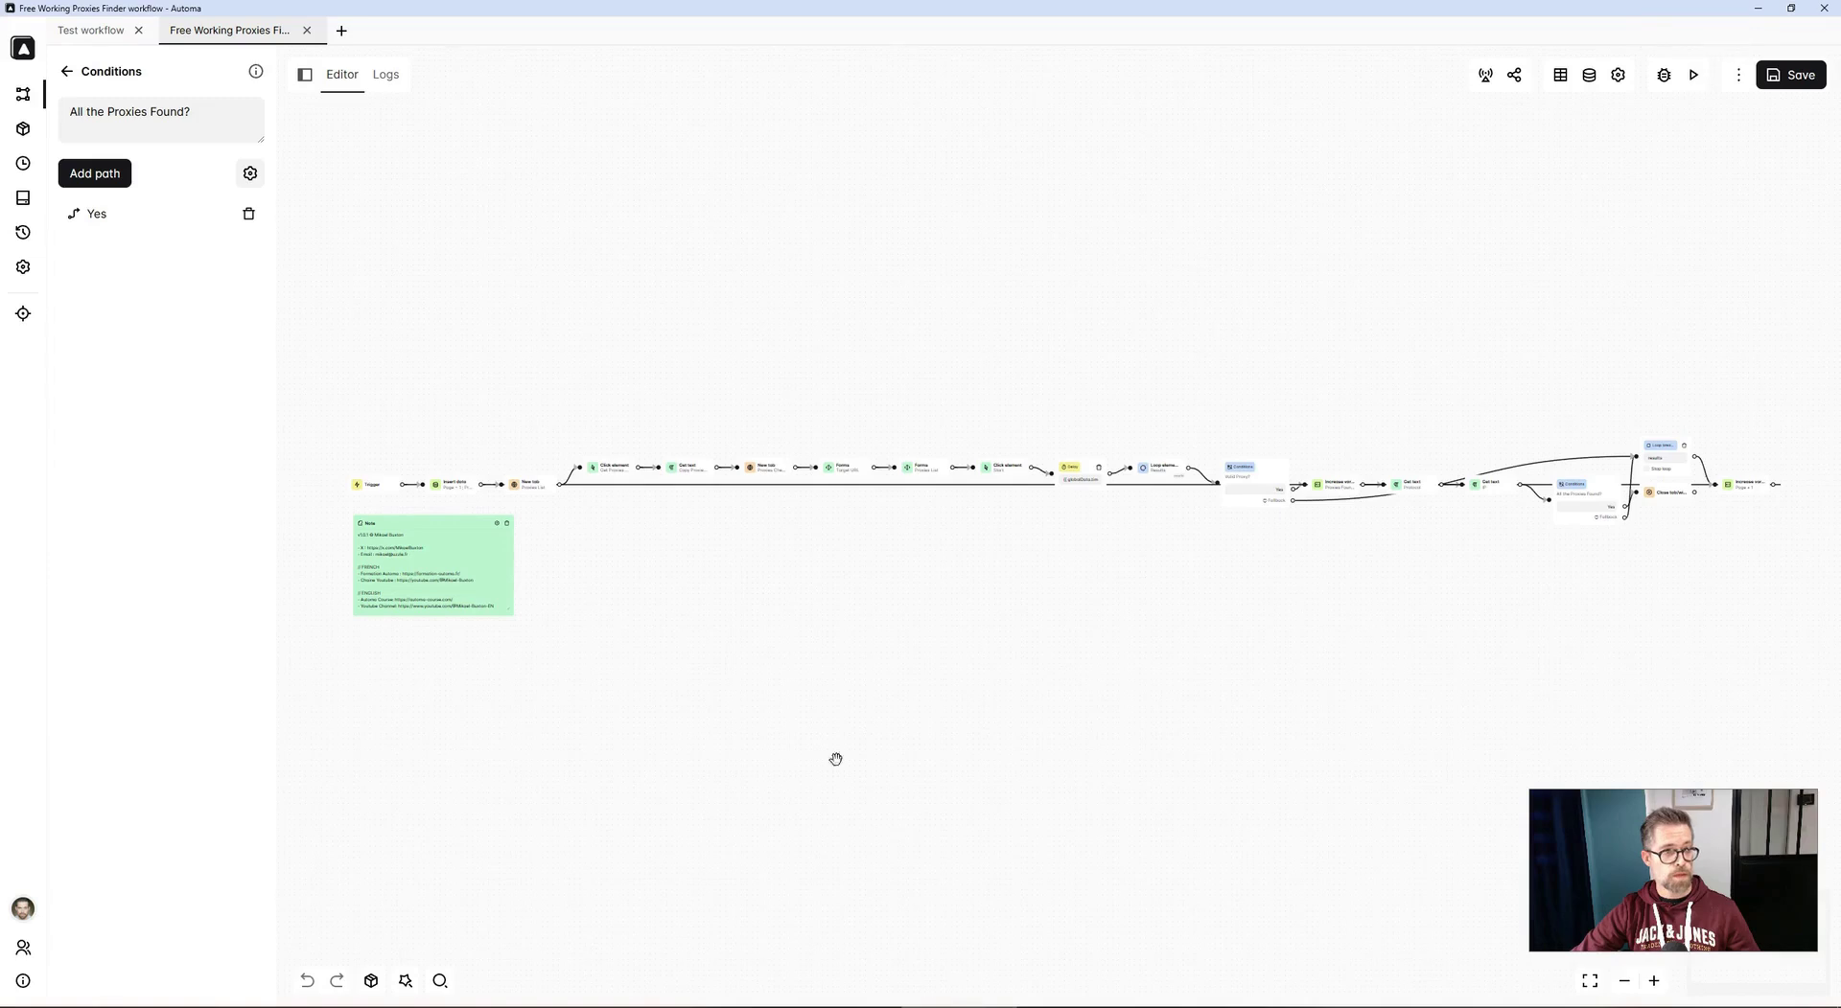
# Step: Review the latest run's table in Logs, listing five working SOCKS5 and HTTP proxies
pyautogui.click(385, 76)
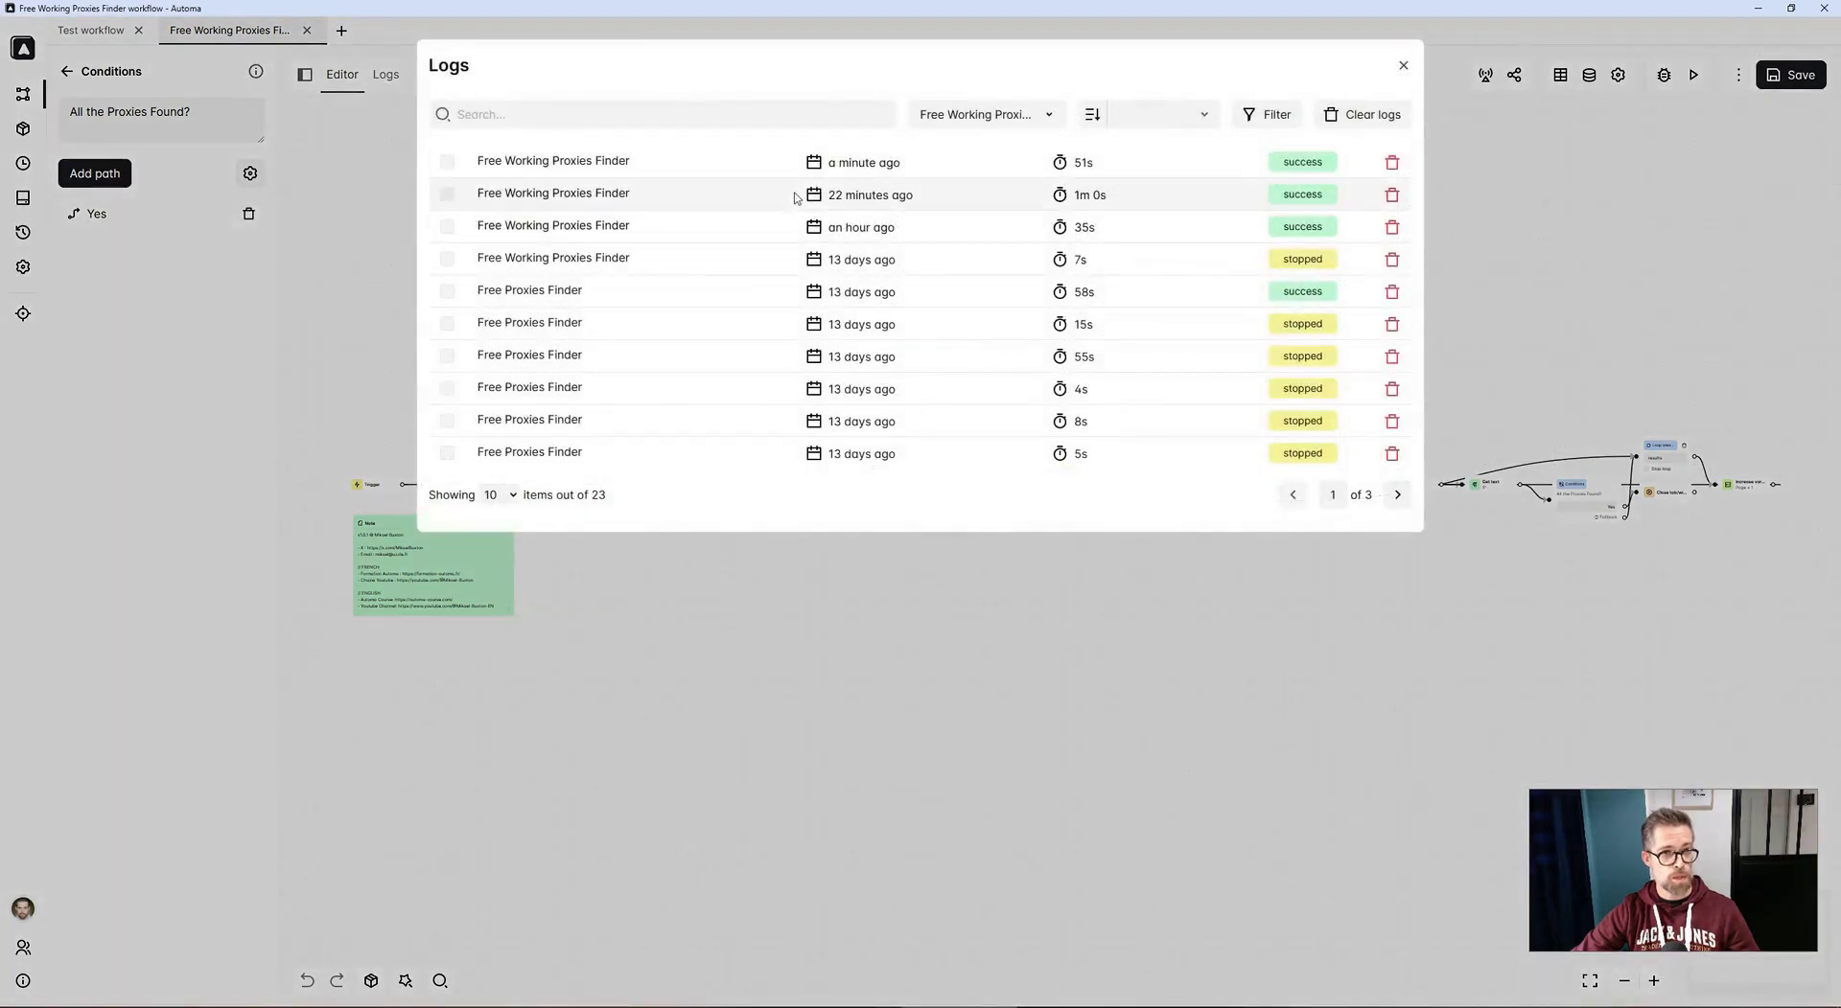
pyautogui.click(584, 172)
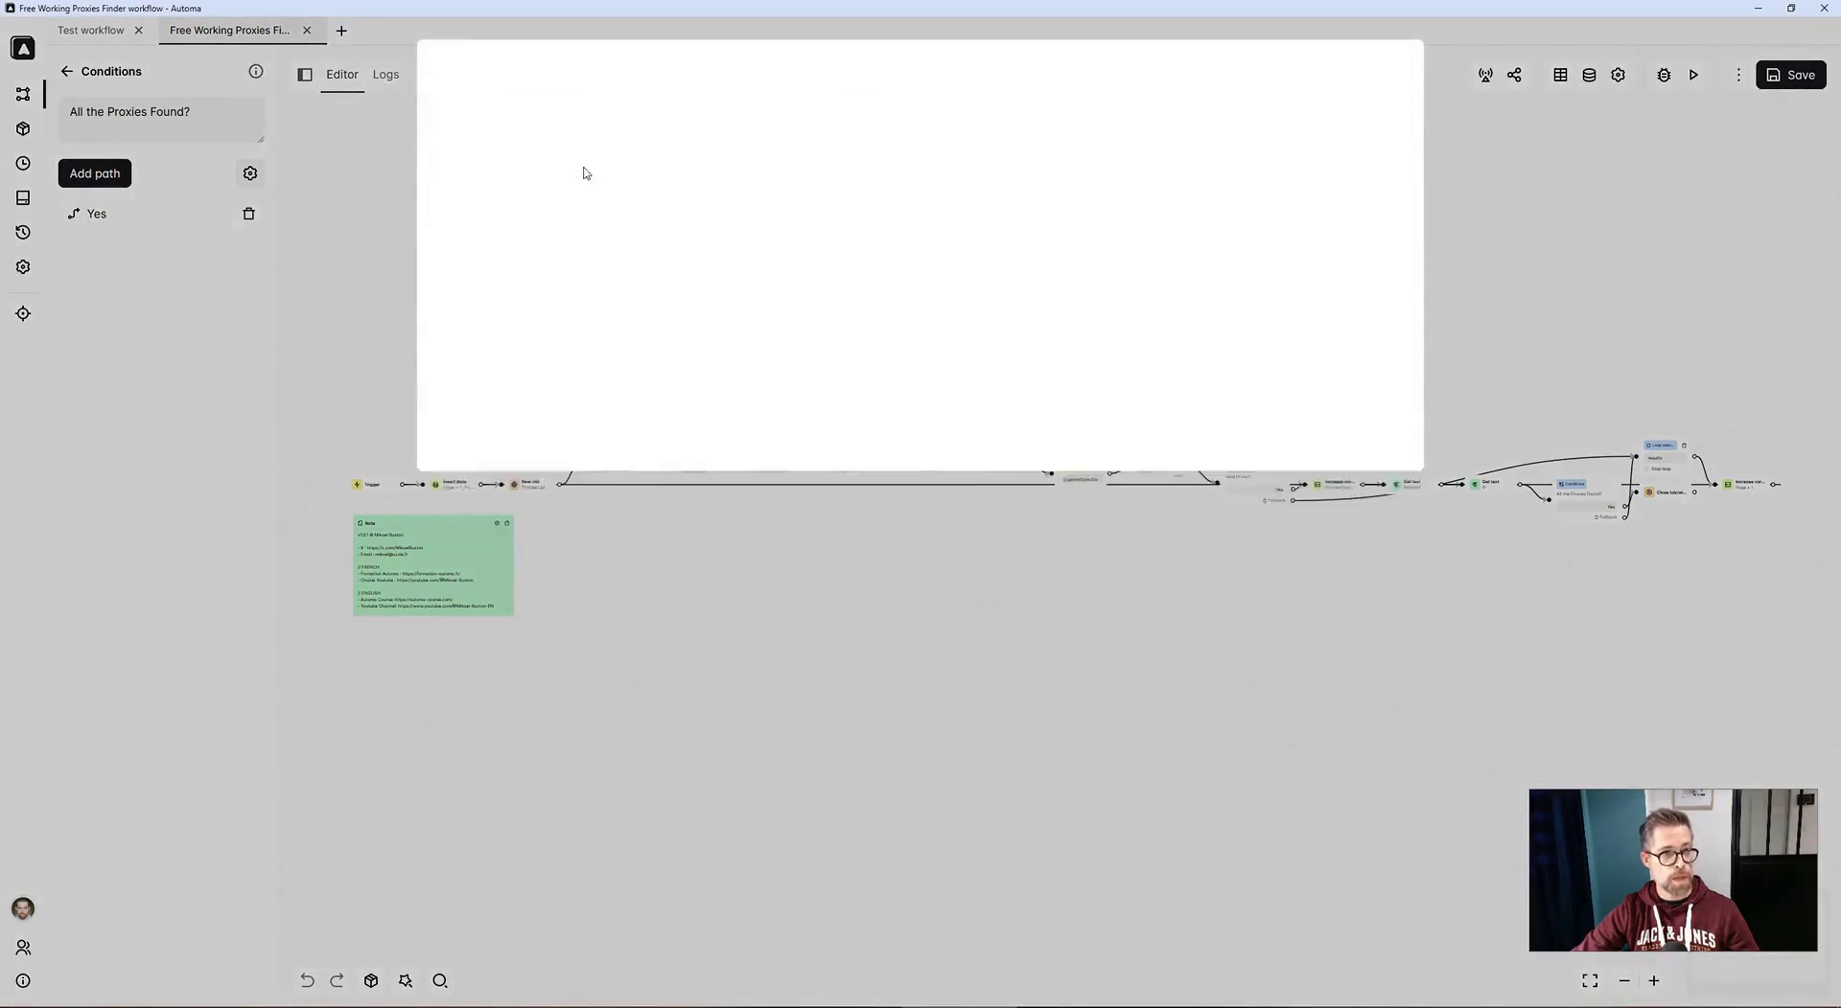
pyautogui.click(493, 120)
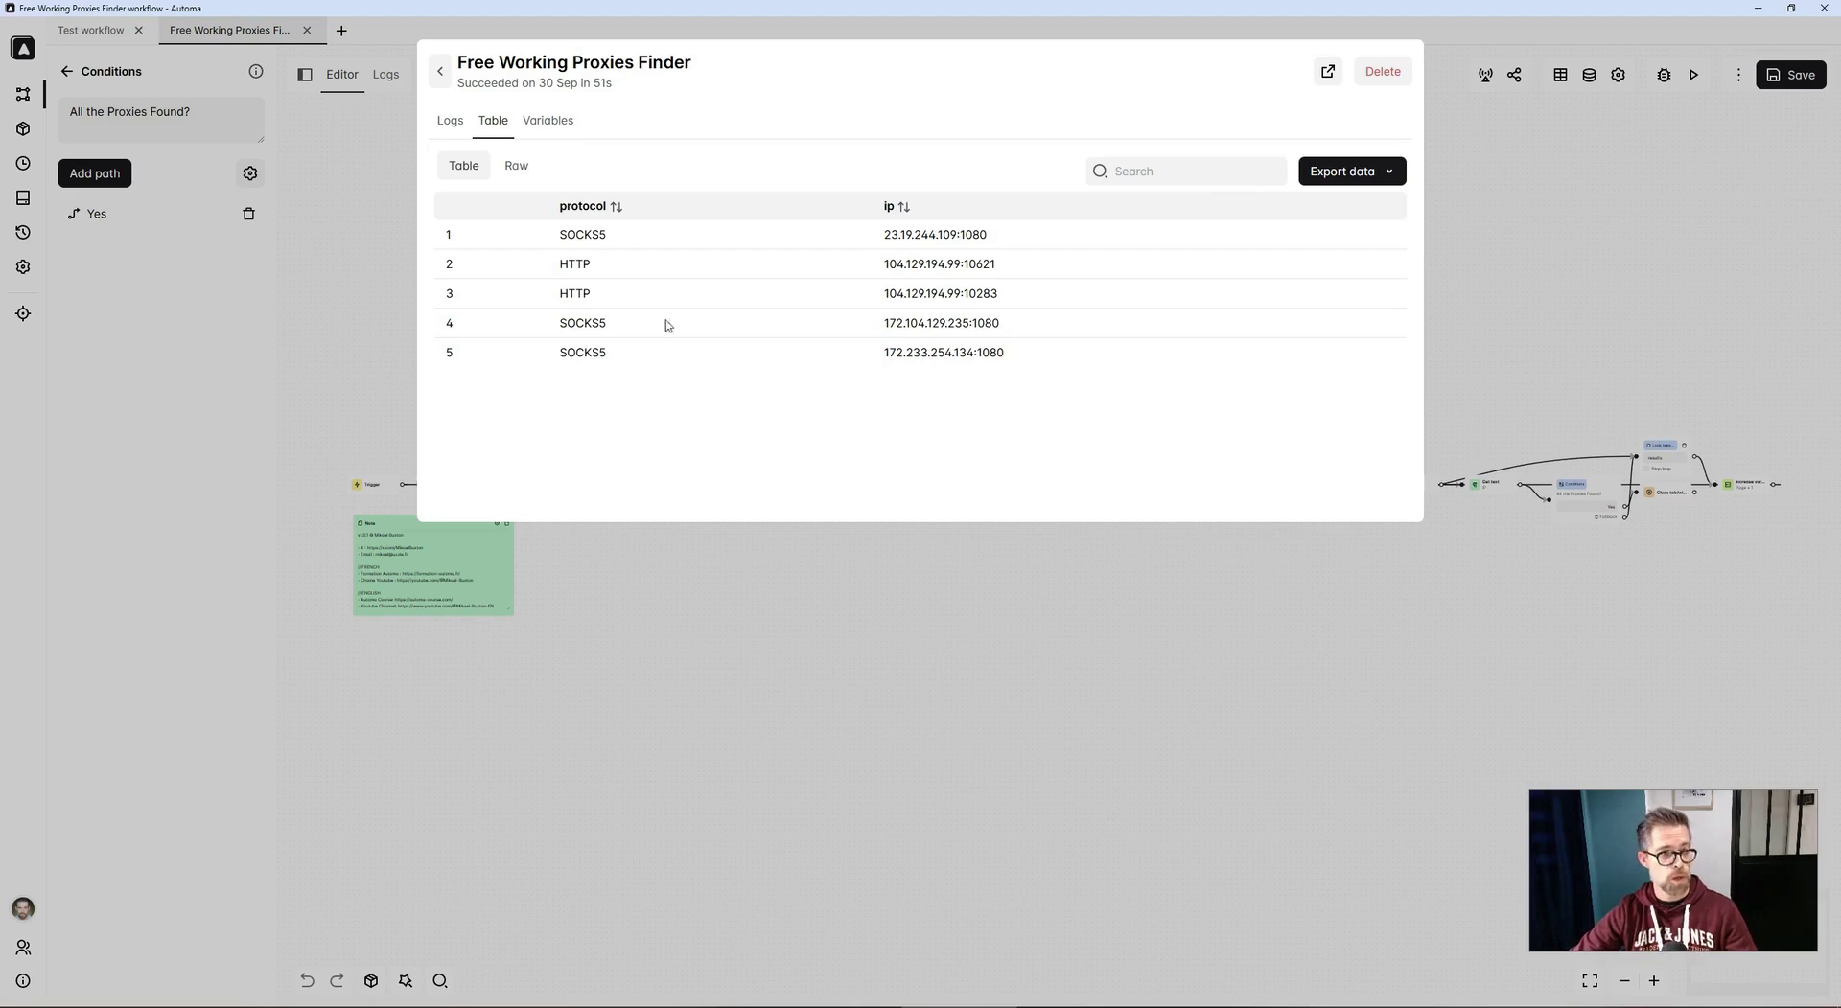
pyautogui.click(1493, 290)
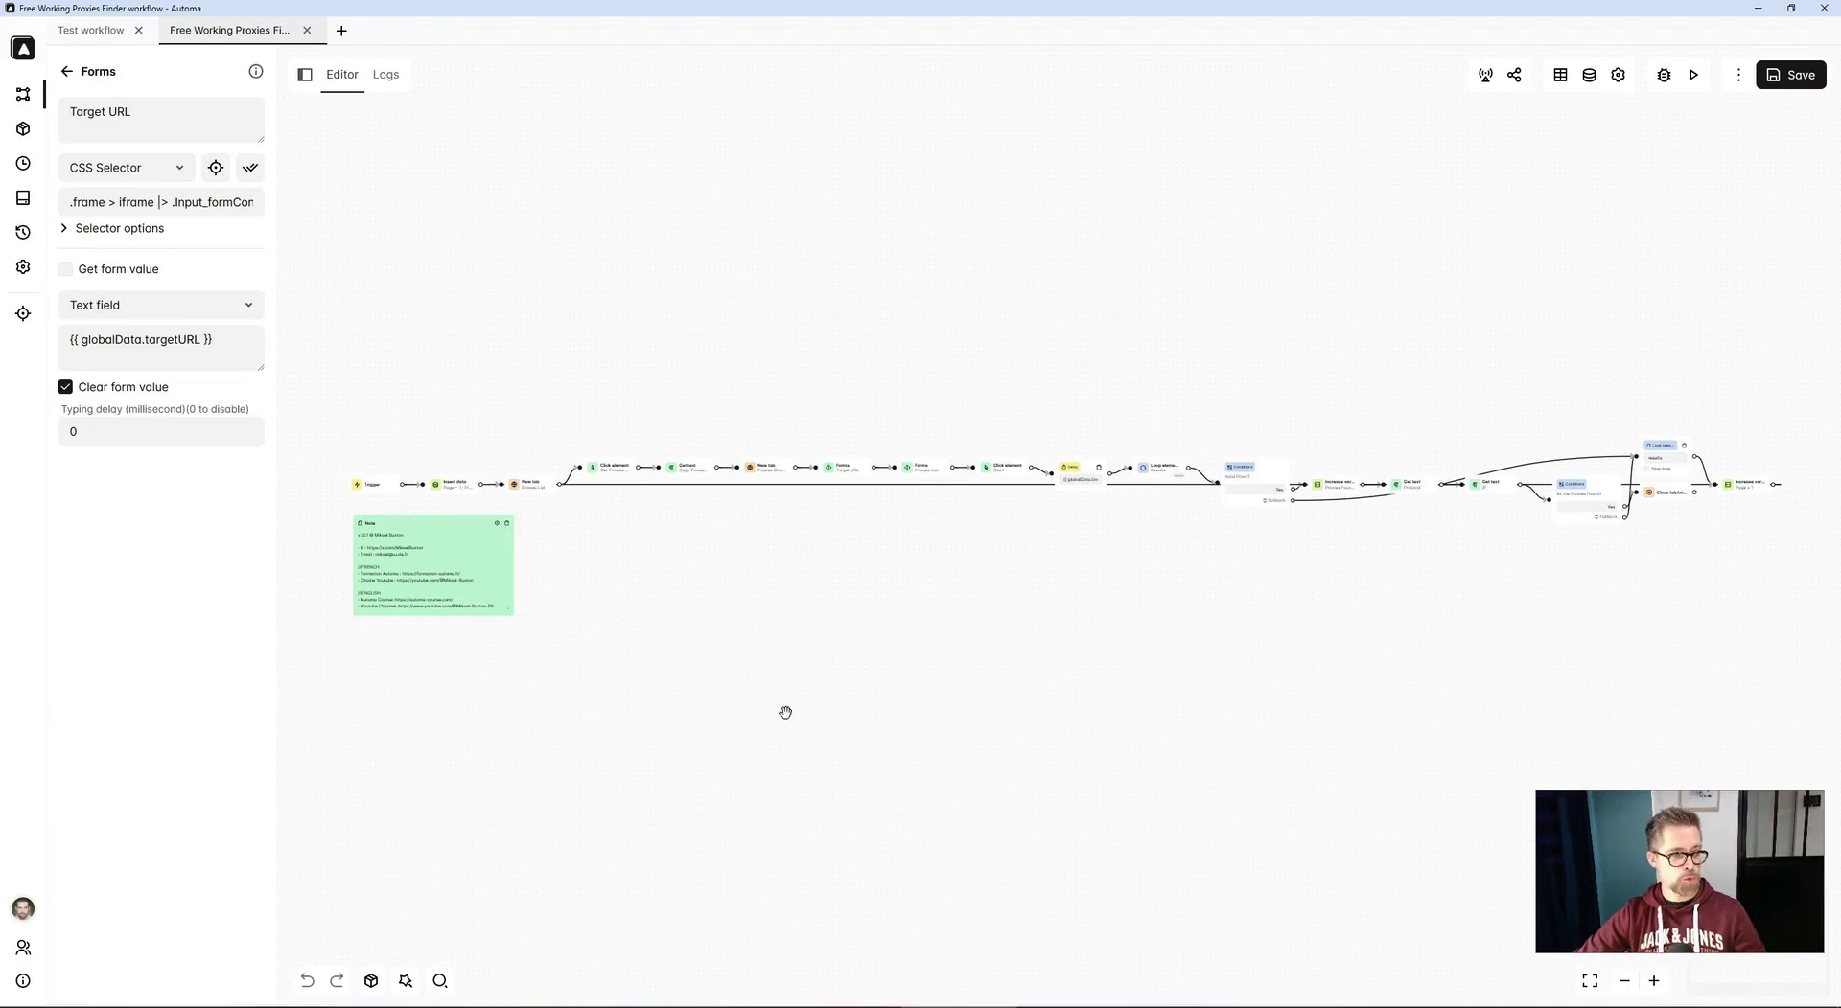
# Step: Zoom into the workflow's start and bring up free-proxy.cz's proxy list page 3
pyautogui.scroll(3, 703, 629)
pyautogui.moveTo(703, 629); pyautogui.dragTo(1155, 781)
pyautogui.scroll(4, 1157, 786)
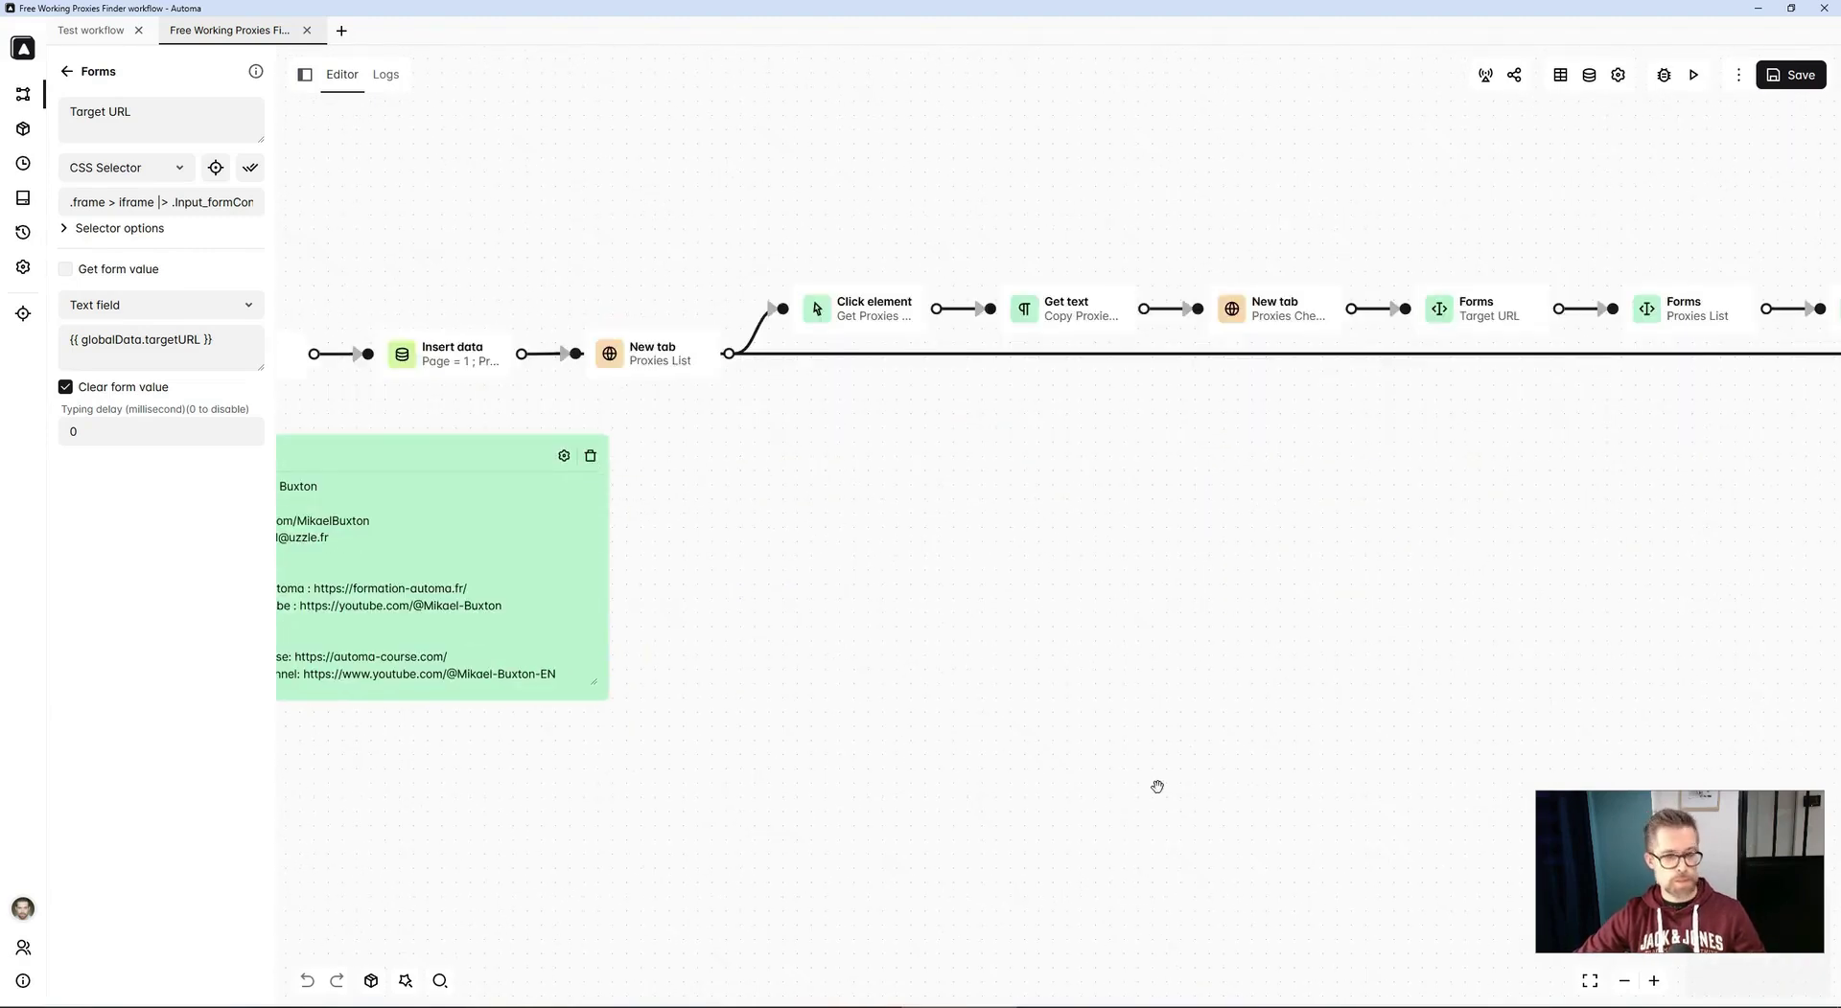
pyautogui.scroll(-1, 1155, 748)
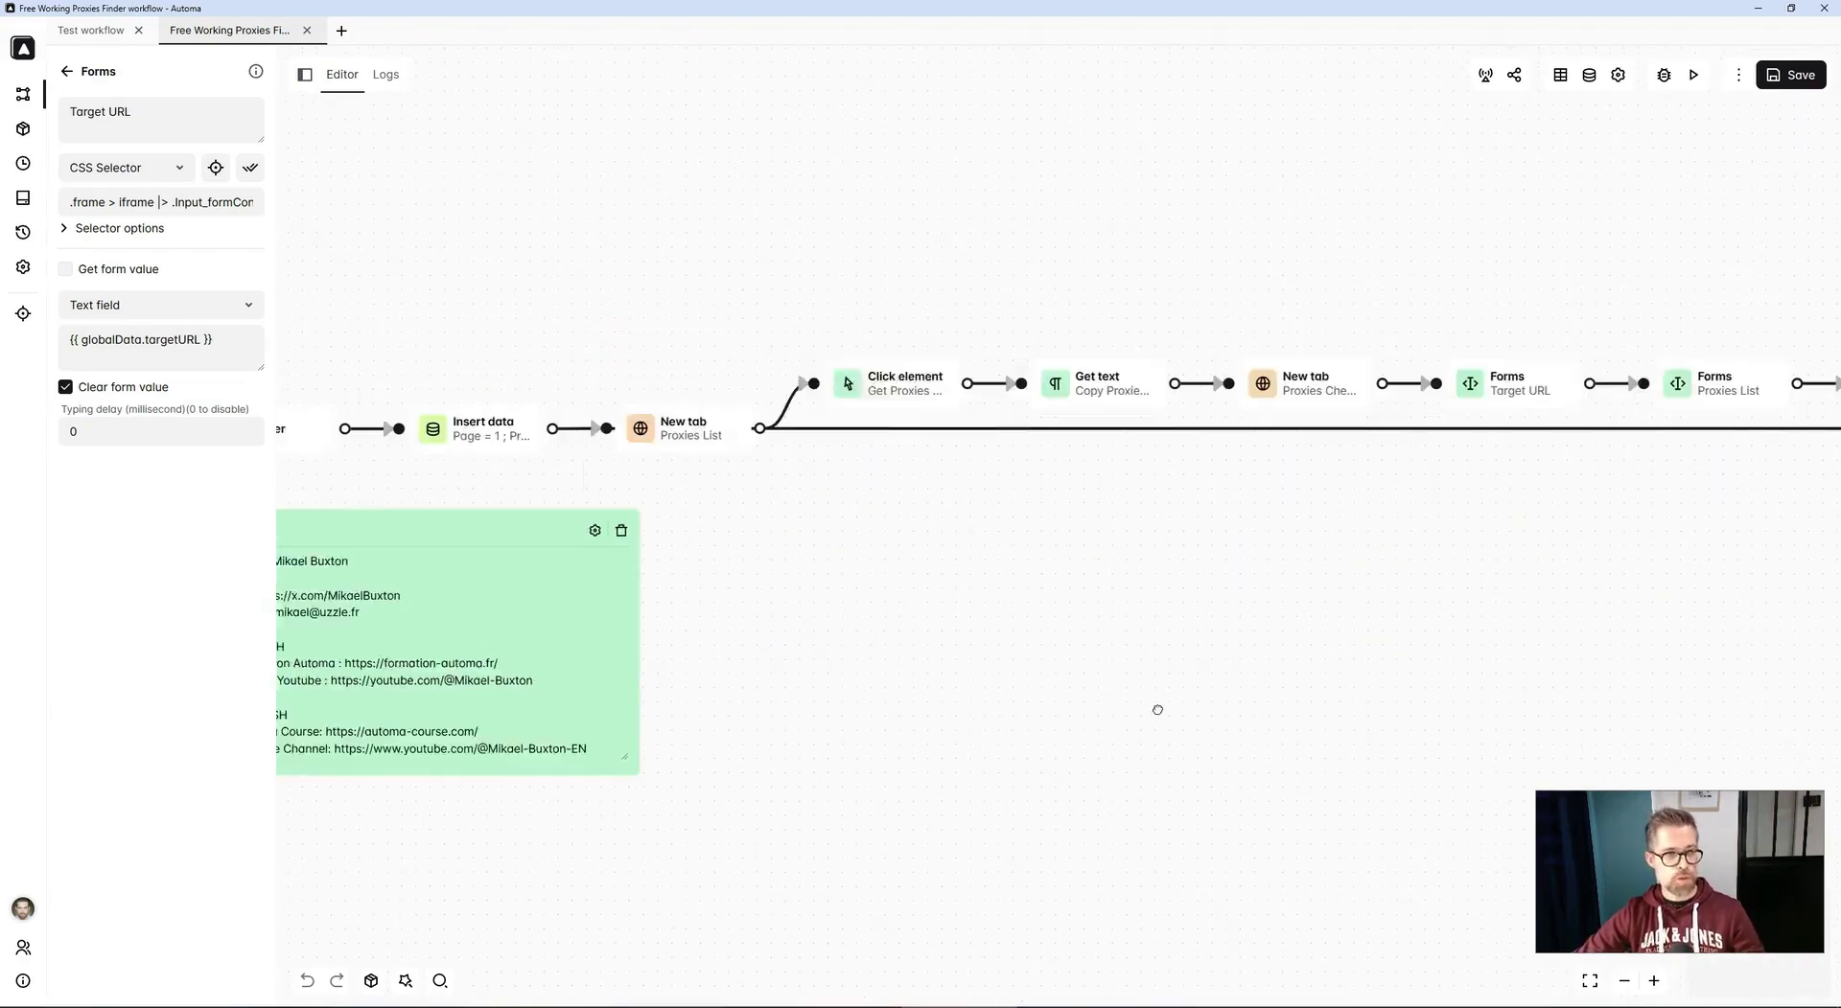
pyautogui.scroll(1, 1056, 678)
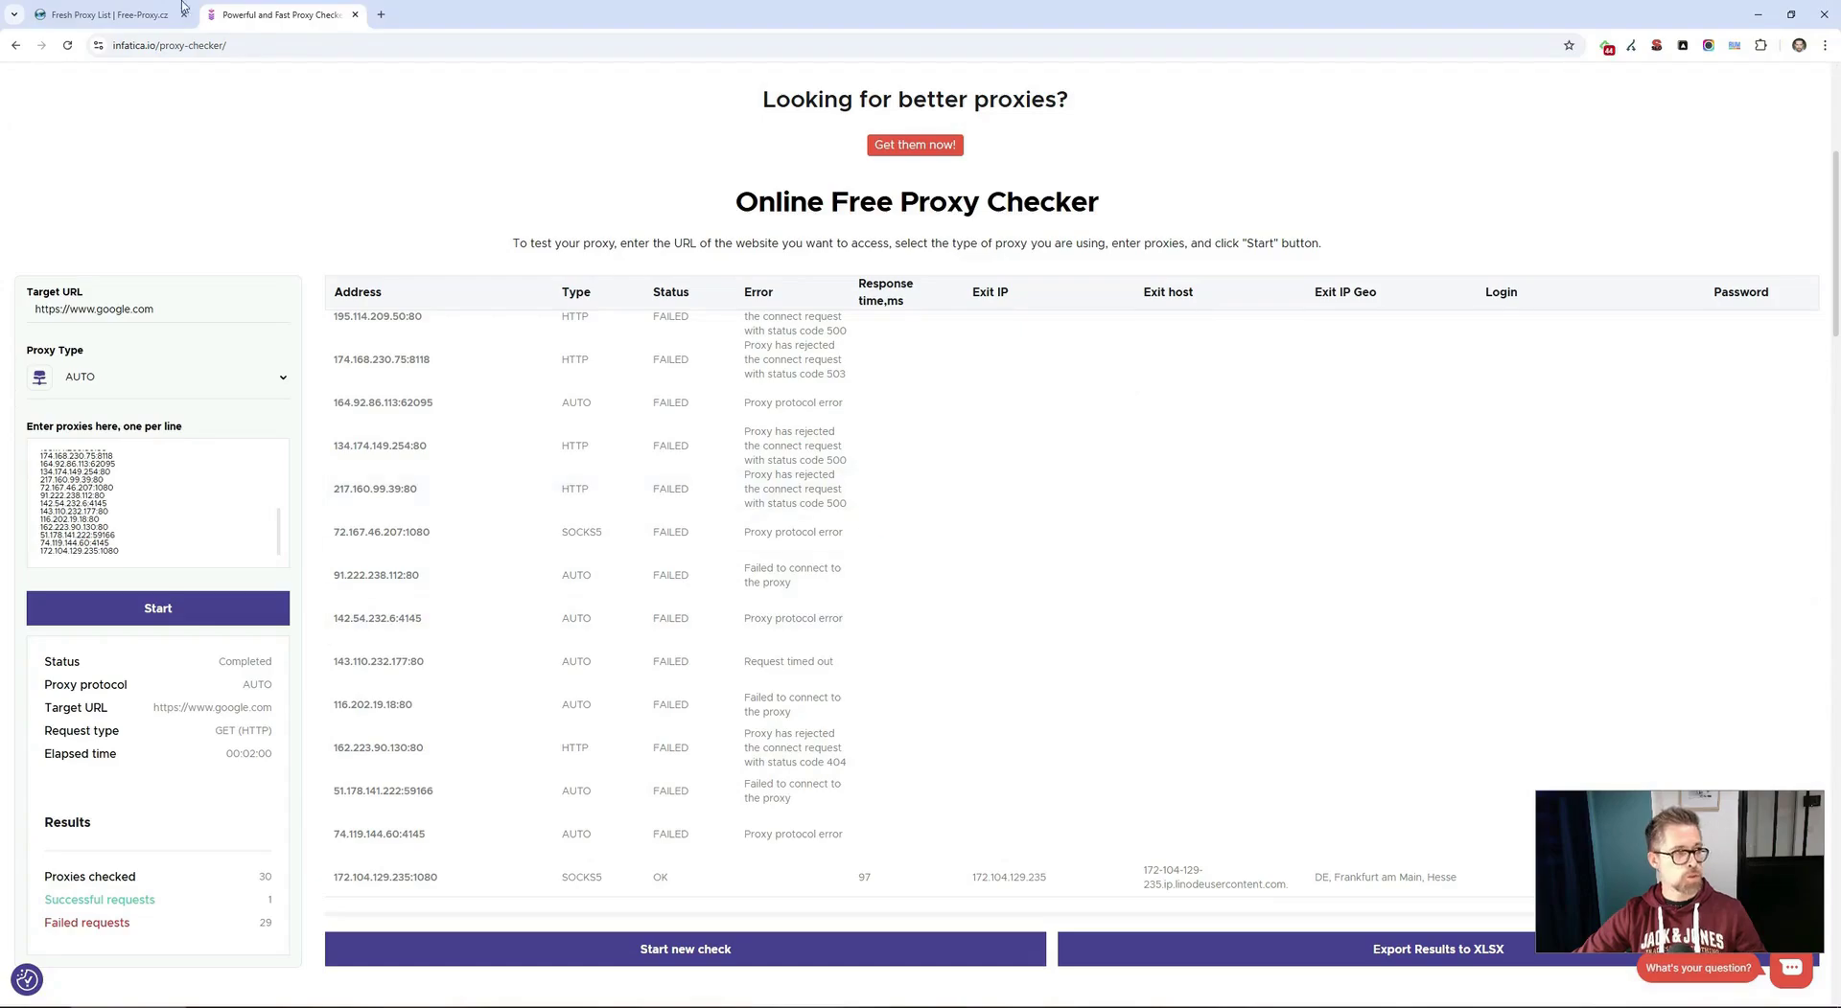
pyautogui.click(182, 5)
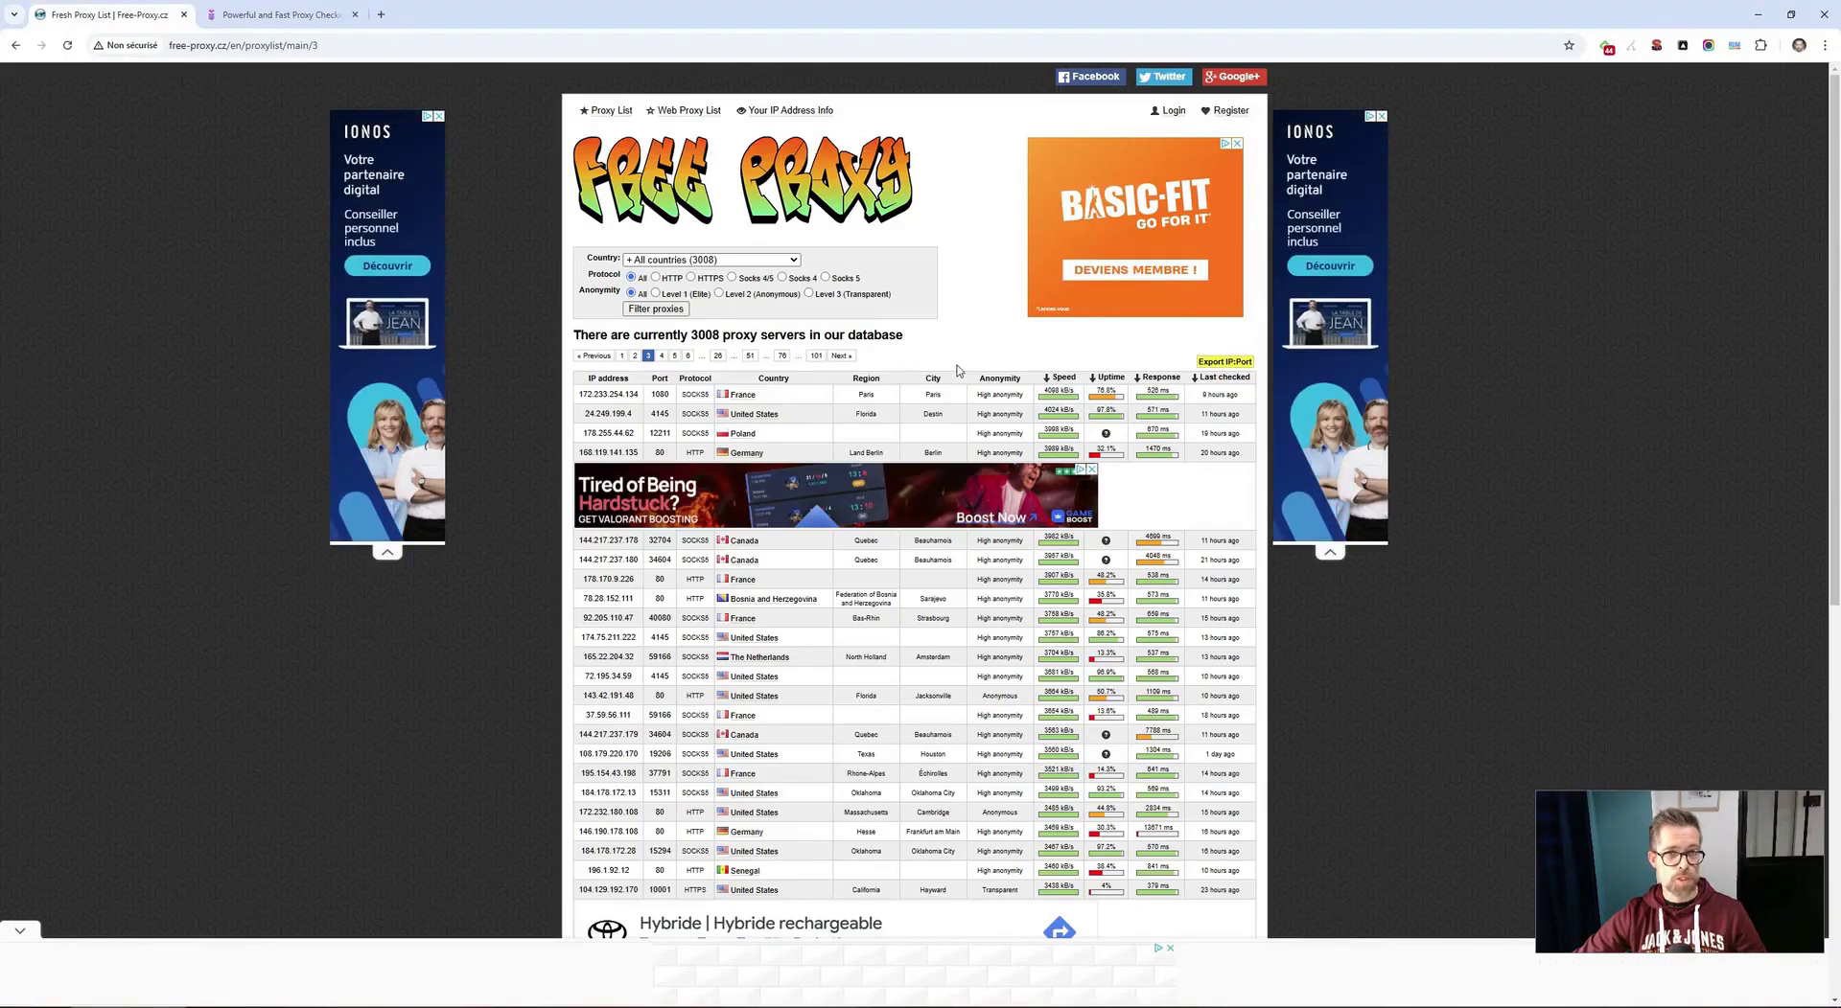
# Step: Show free-proxy.cz's Export IP:Port list, select all its lines, and return to Automa
pyautogui.scroll(-3, 956, 335)
pyautogui.scroll(3, 1102, 354)
pyautogui.click(1241, 365)
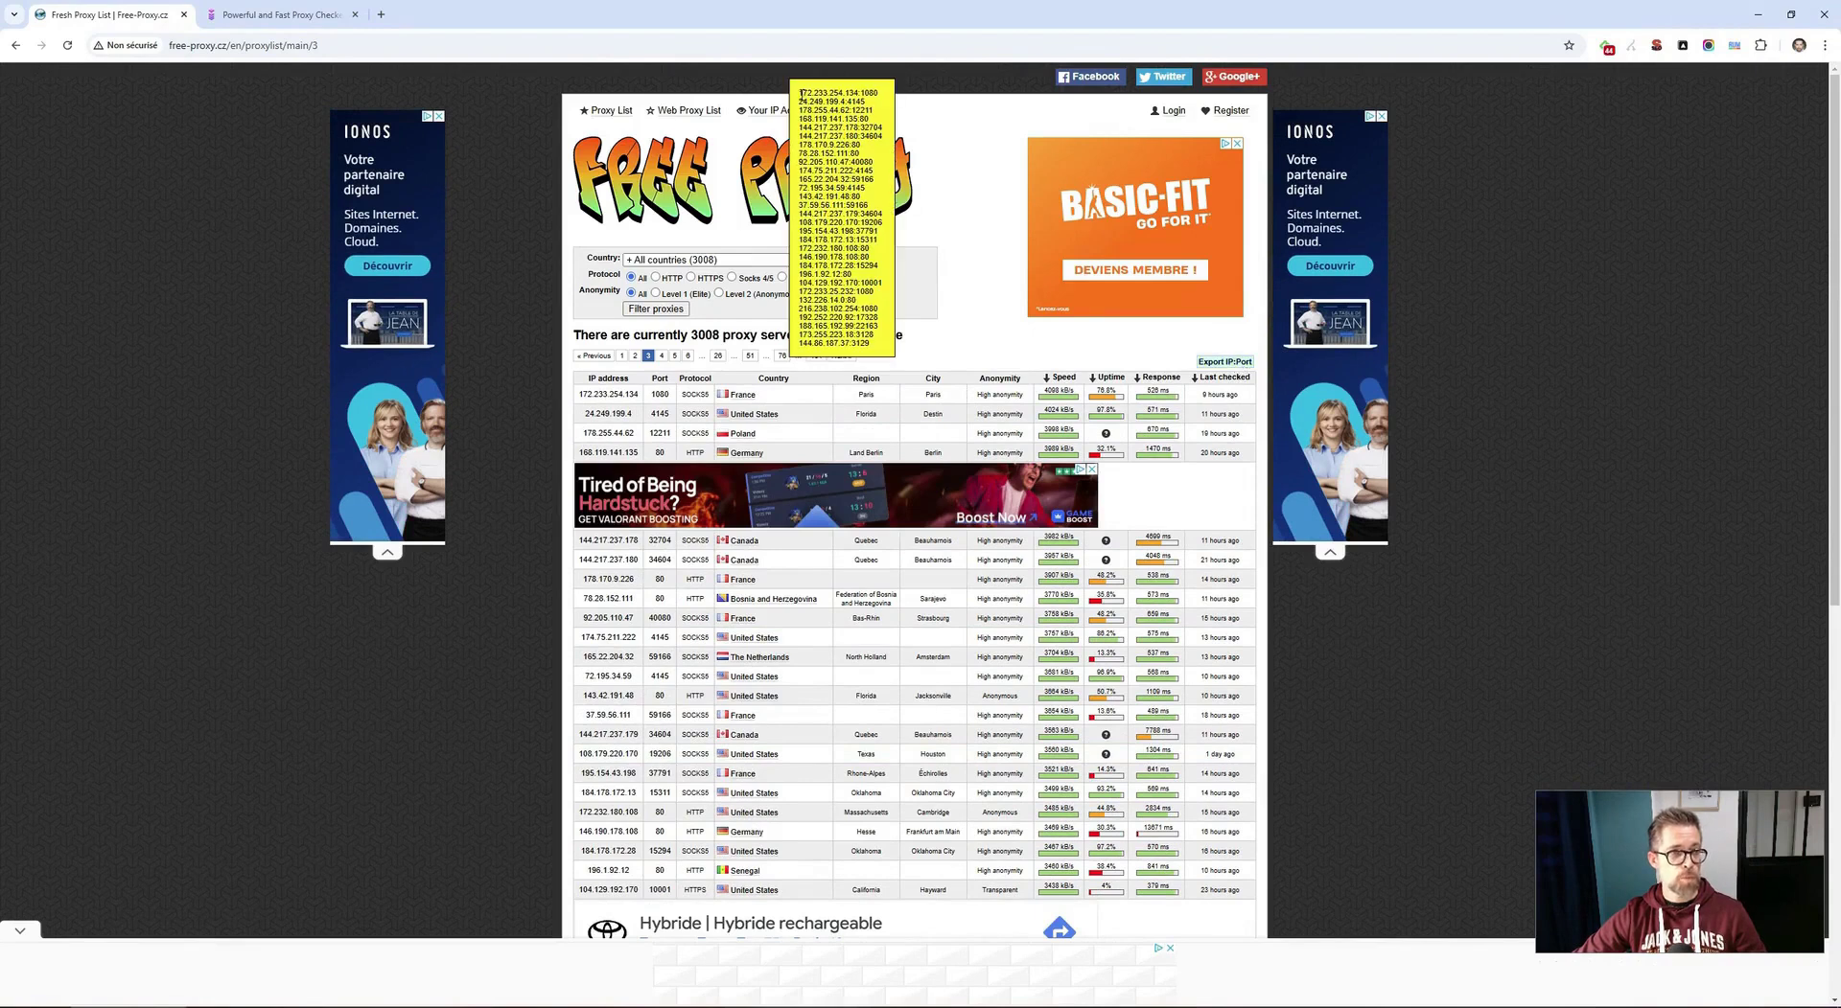
pyautogui.moveTo(800, 93); pyautogui.dragTo(885, 348)
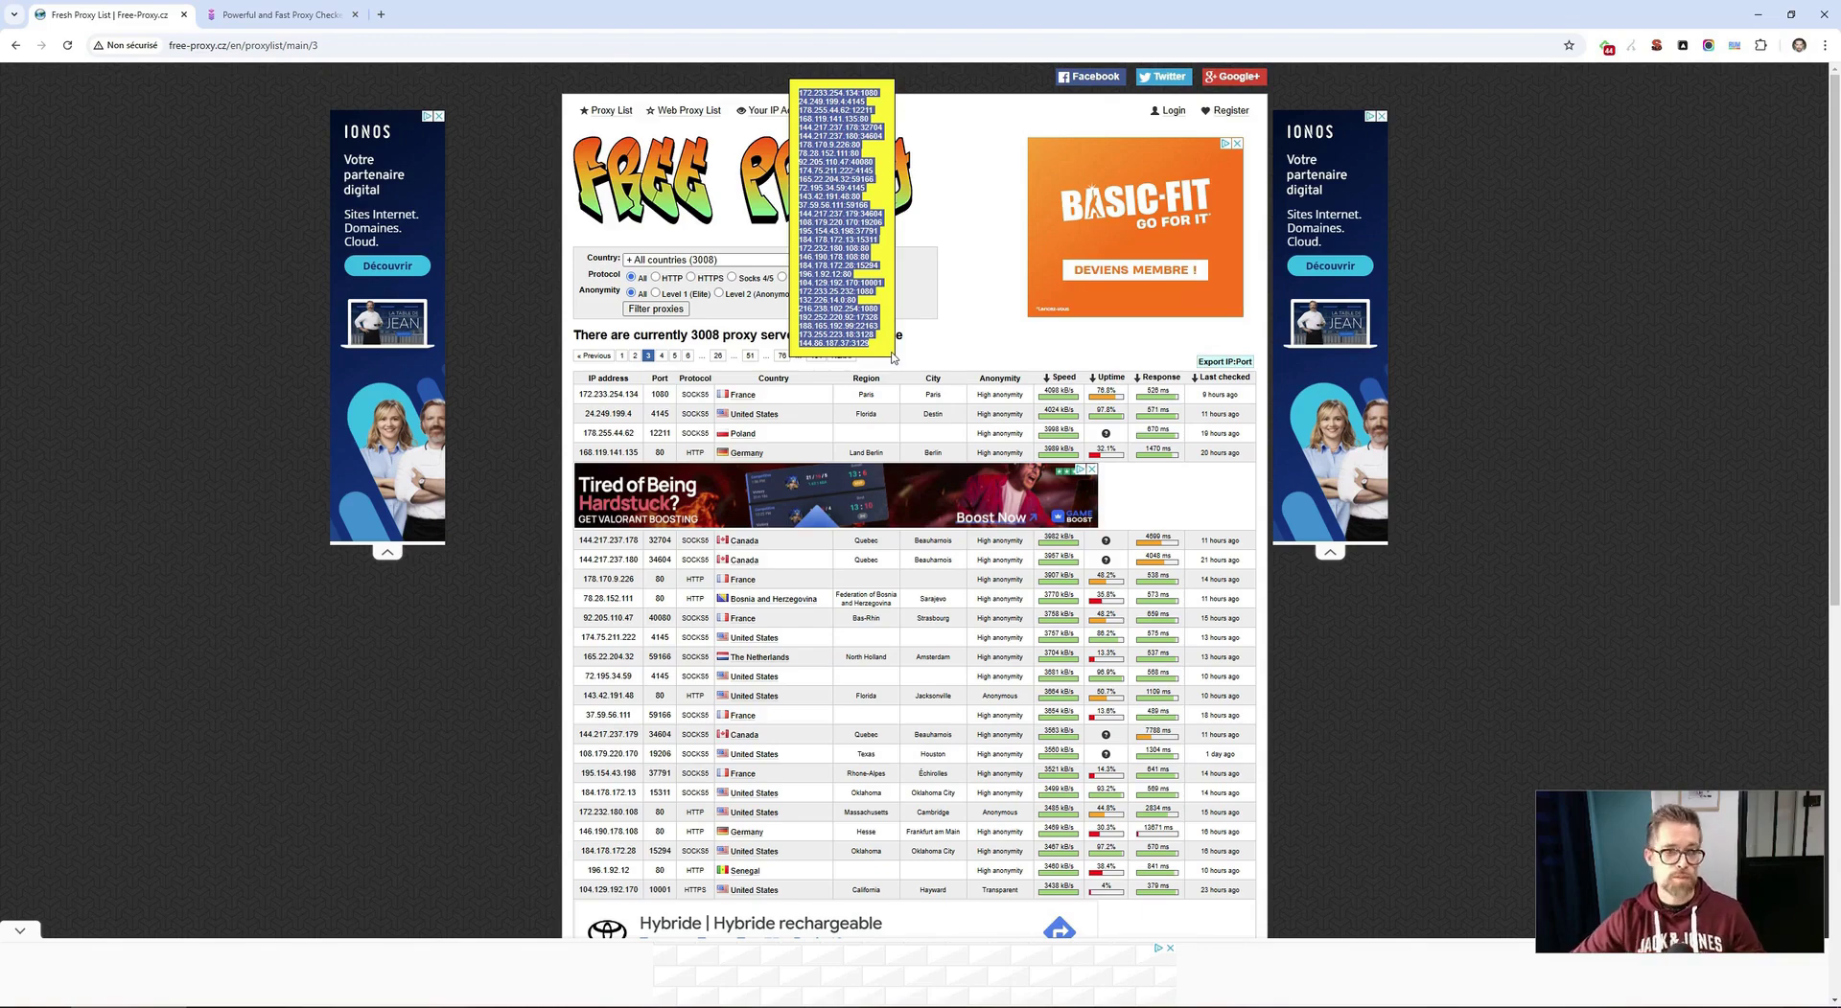
pyautogui.hotkey('alt', 'Tab')
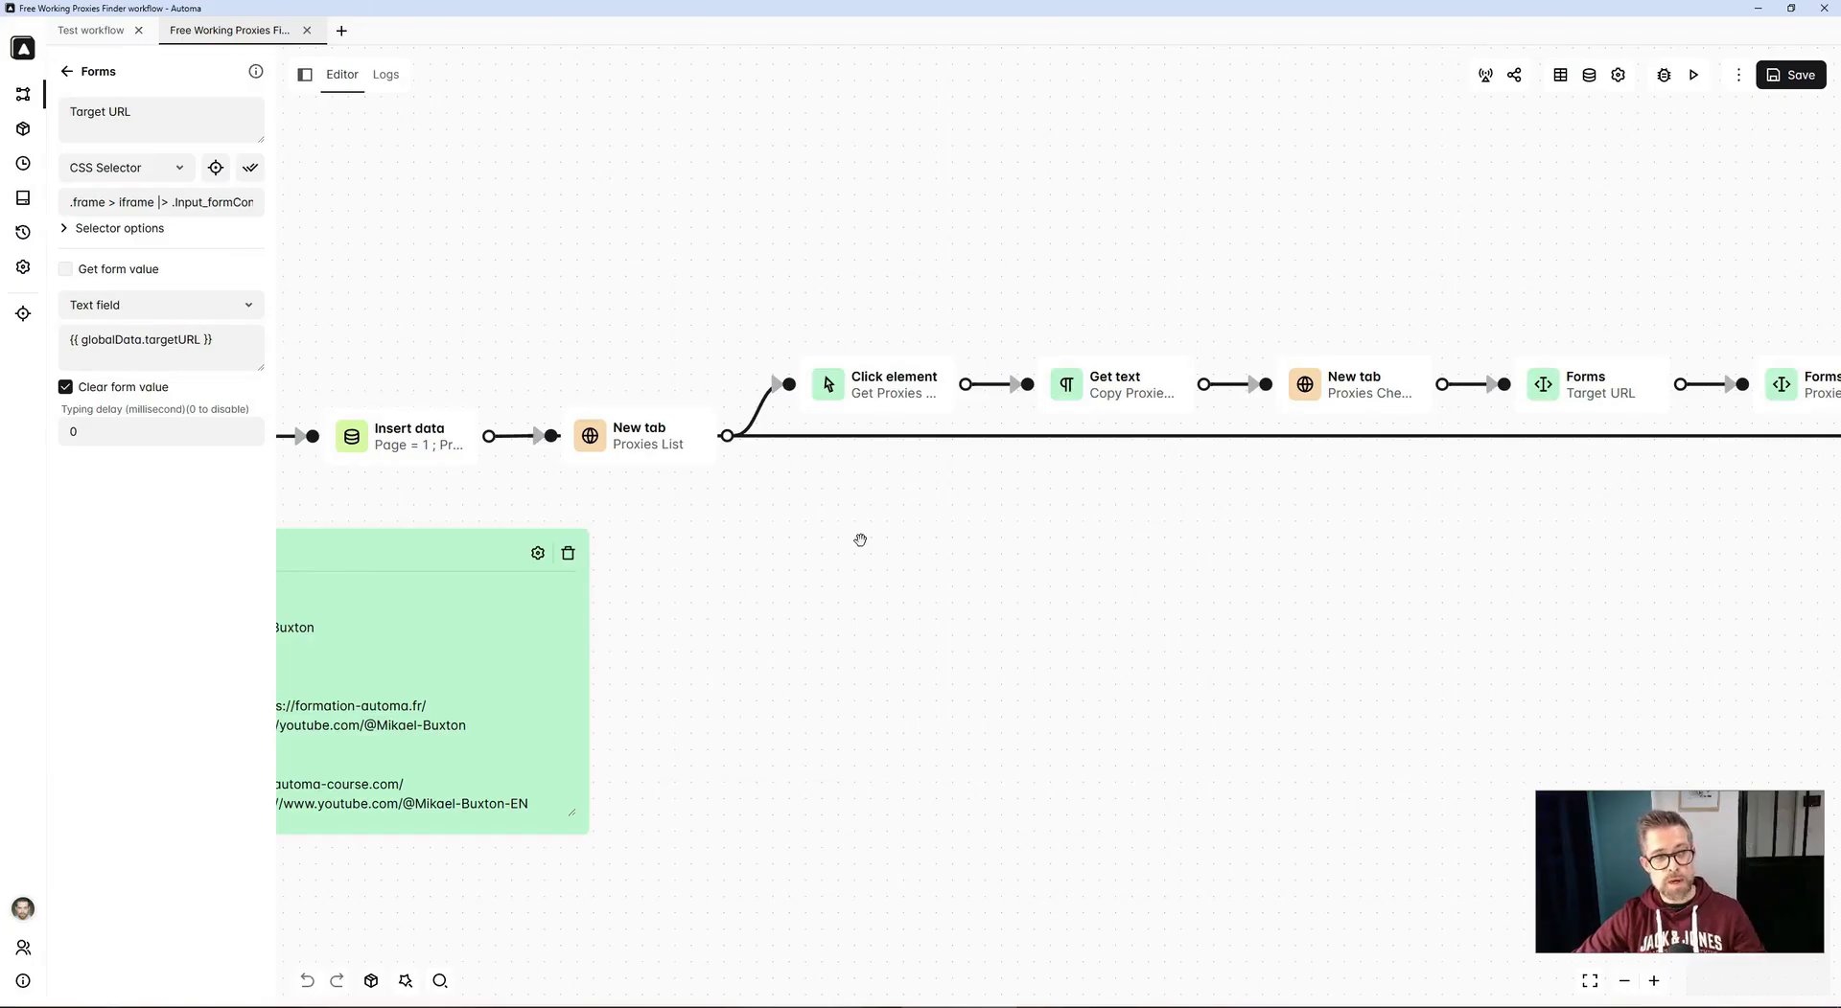
# Step: Compare the Proxies List New tab and Get Proxies List click blocks with the browser page
pyautogui.scroll(2, 853, 537)
pyautogui.click(752, 459)
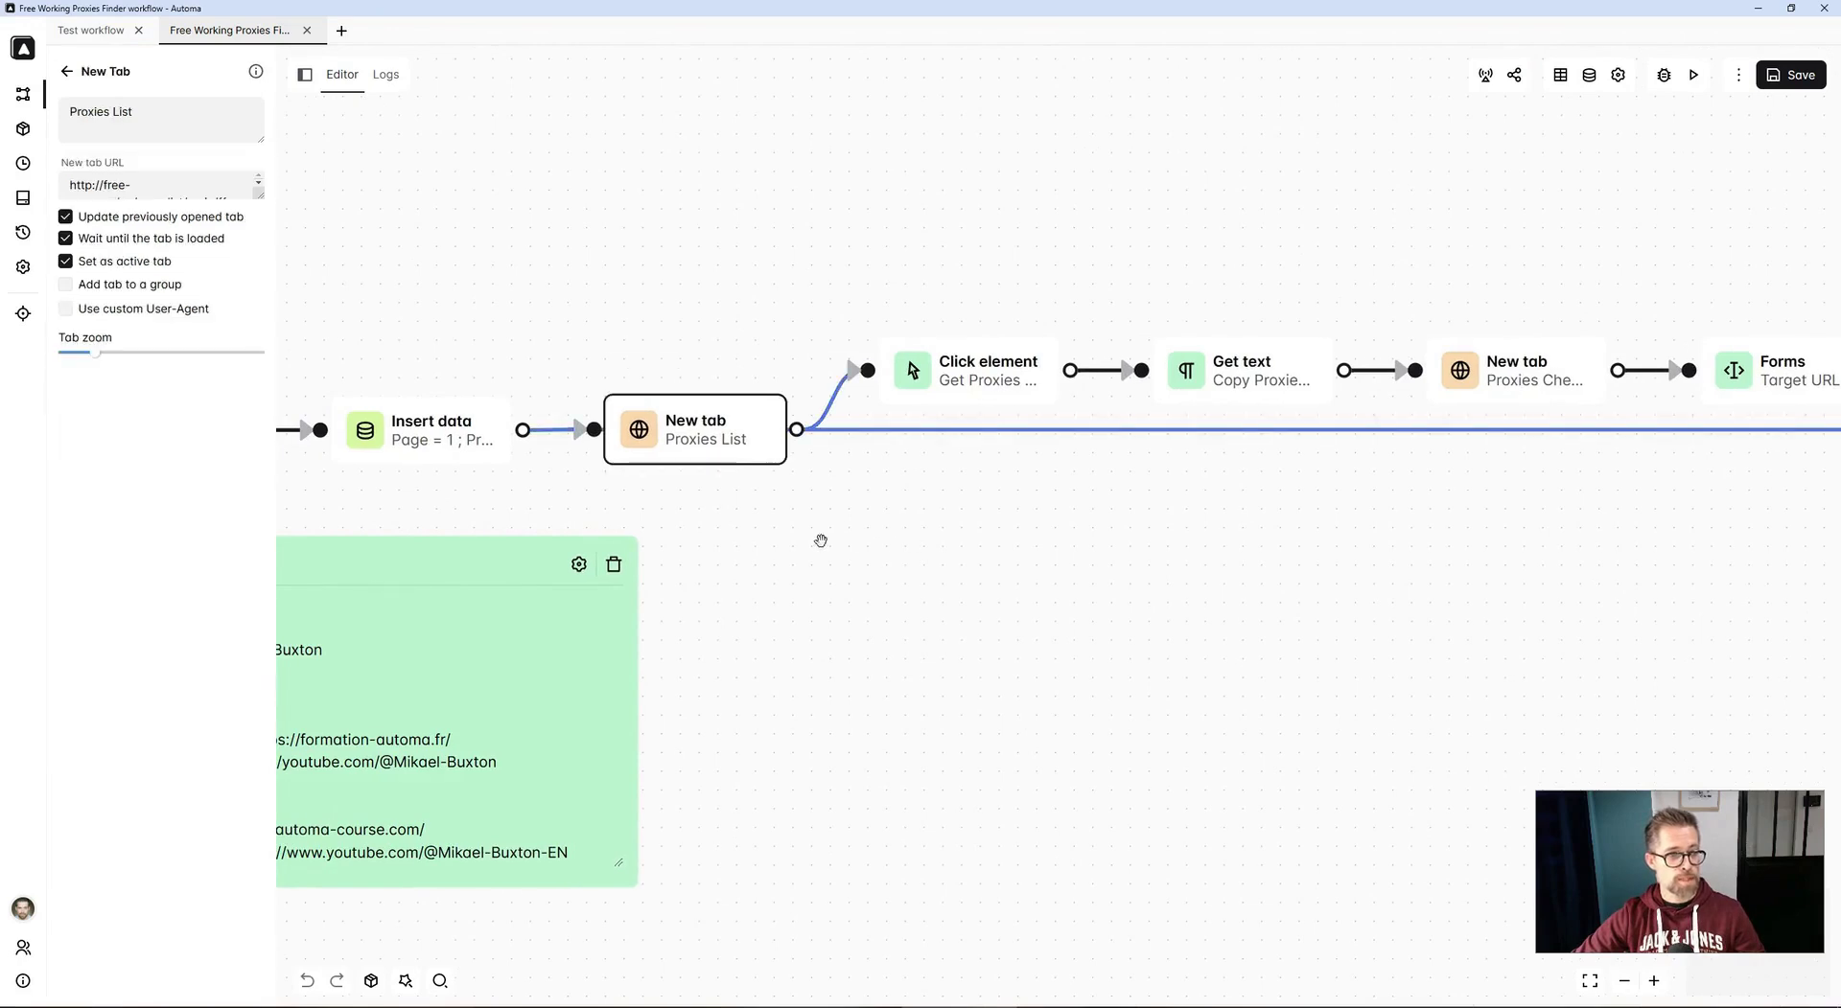
pyautogui.hotkey('alt', 'Tab')
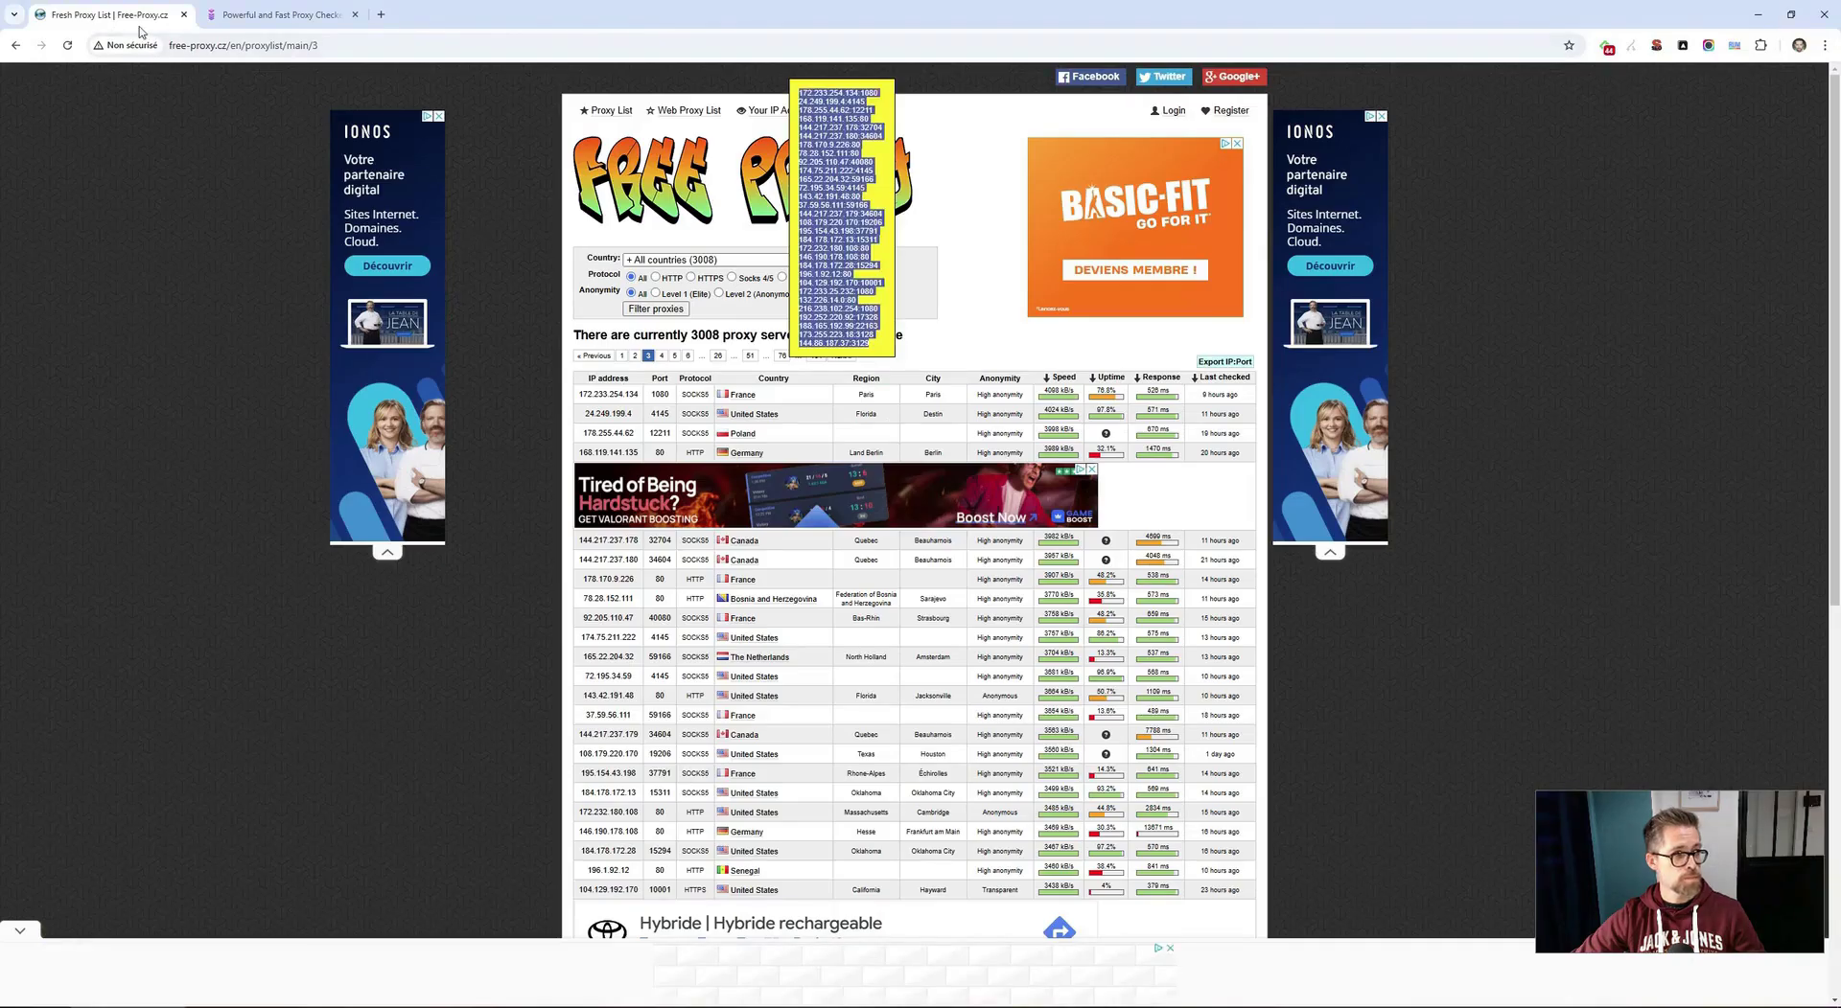
pyautogui.hotkey('alt', 'Tab')
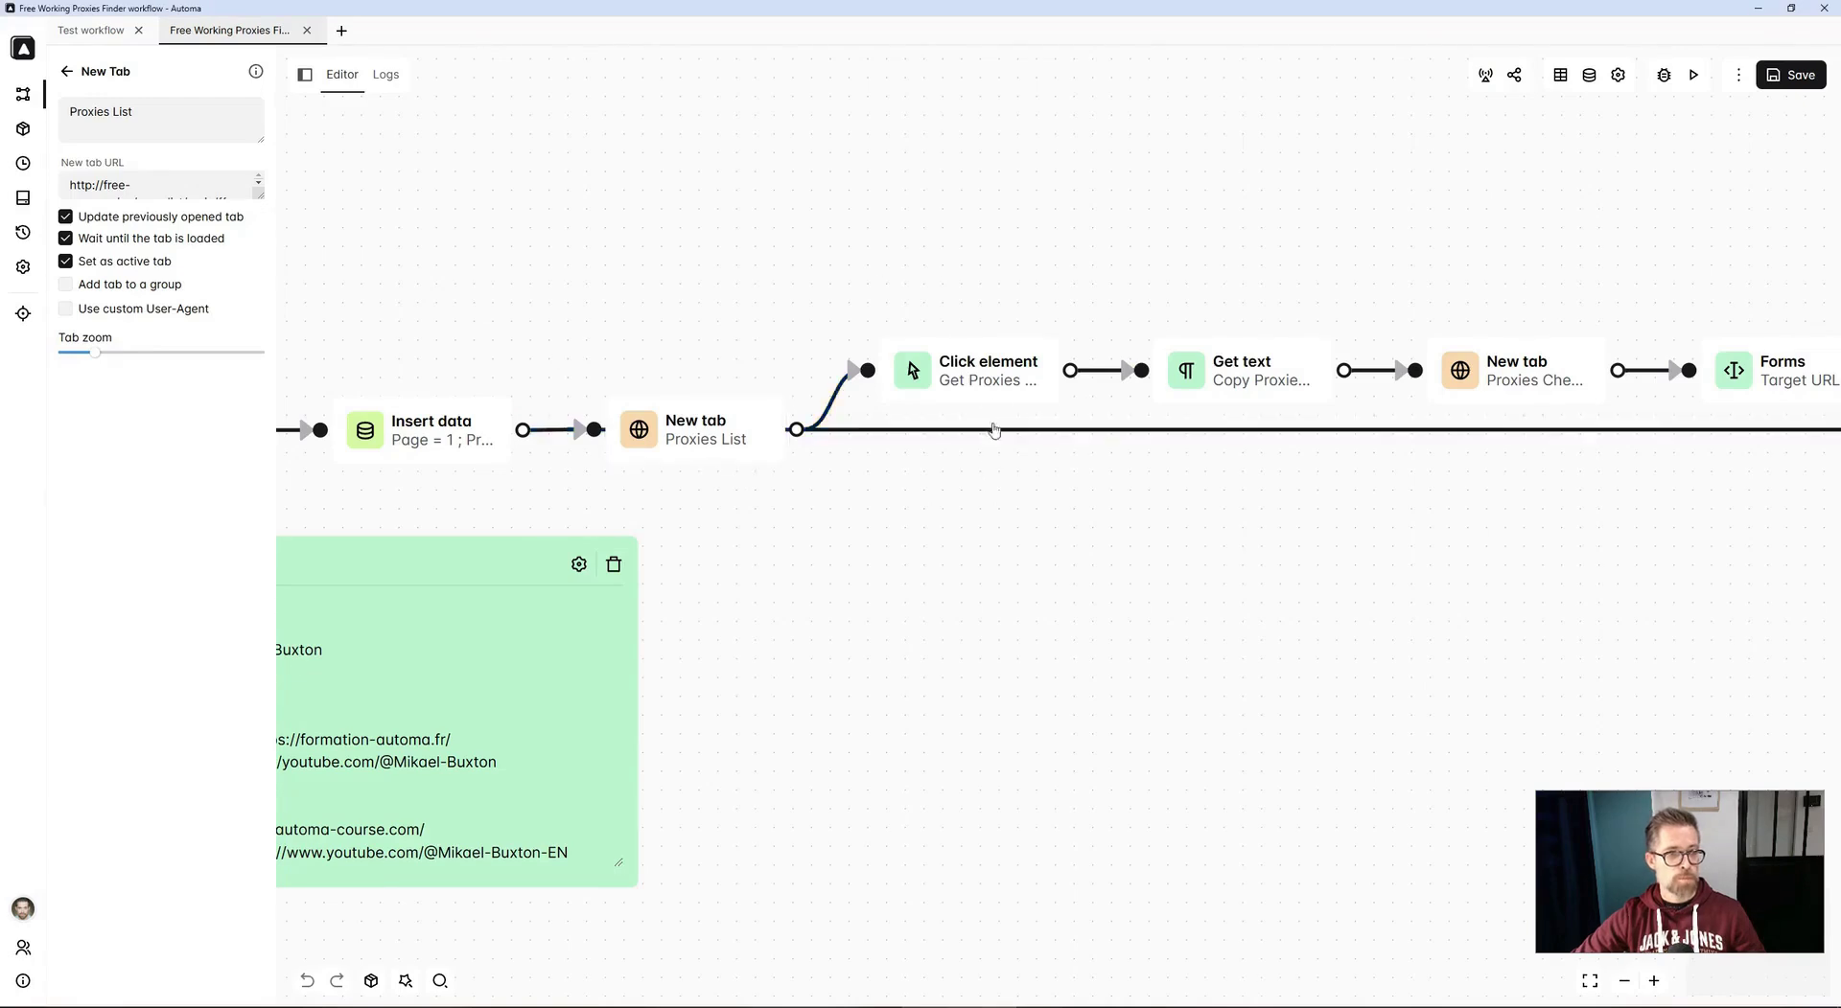
pyautogui.click(992, 393)
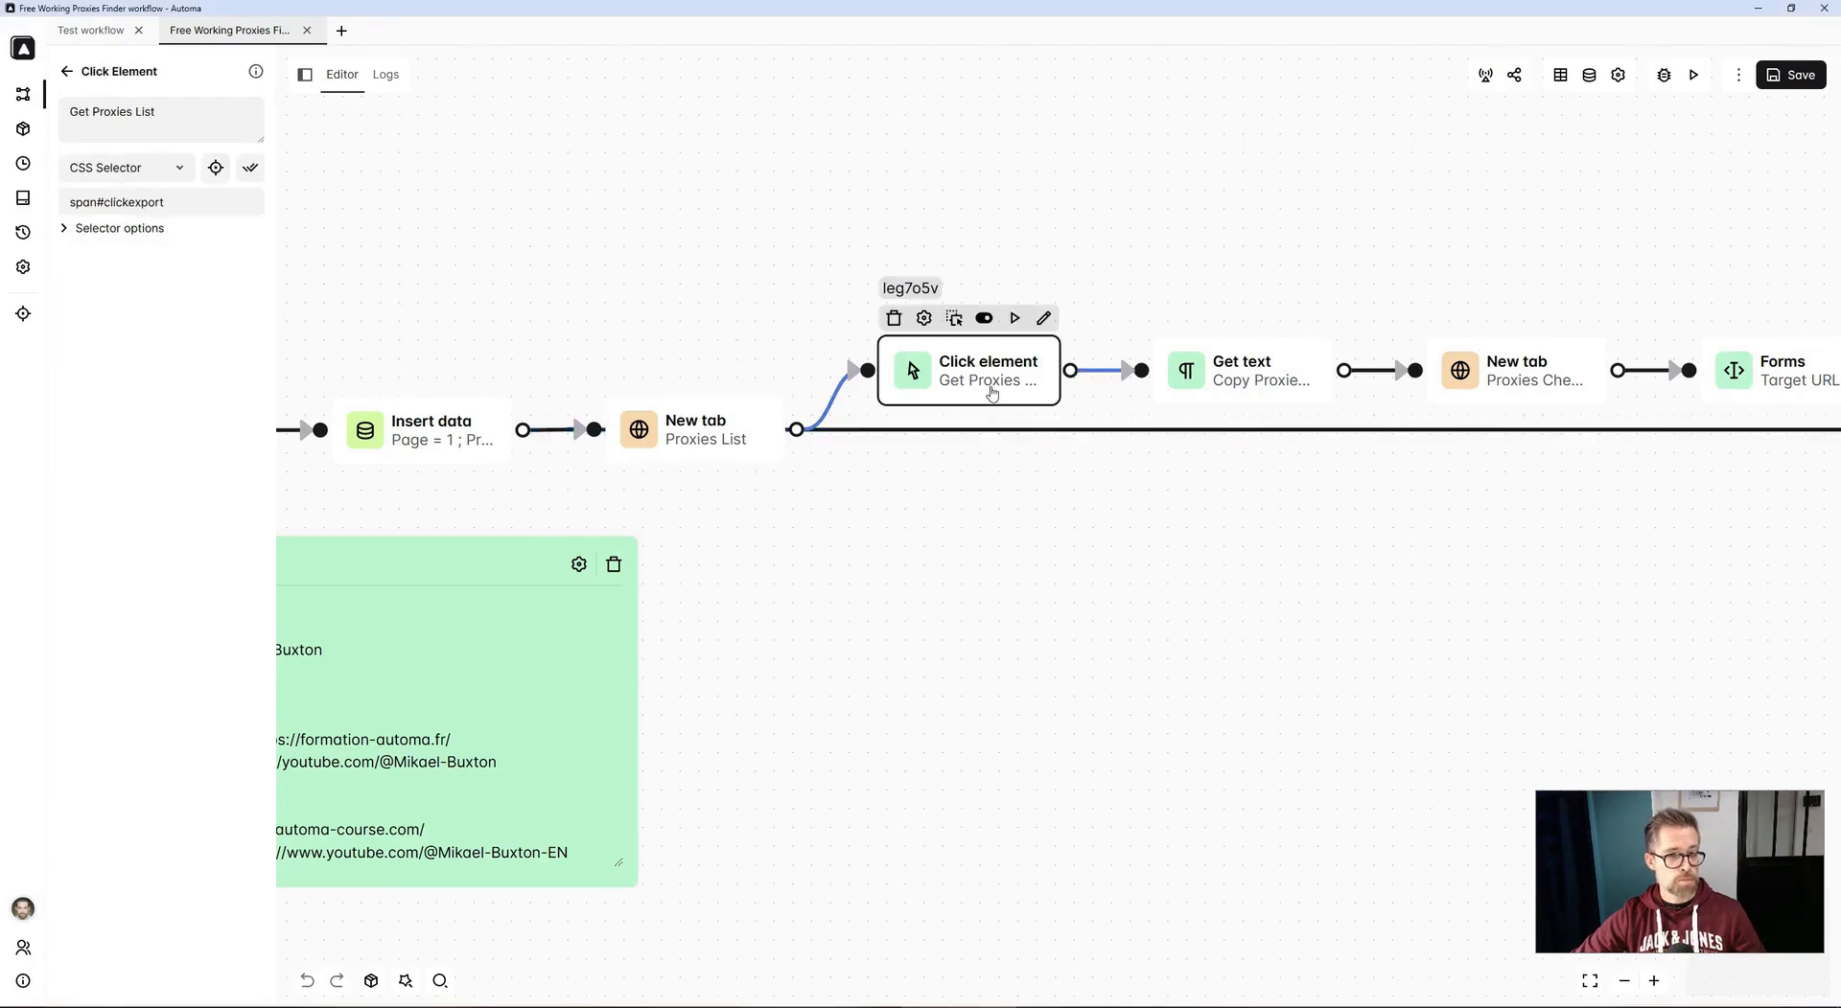
pyautogui.hotkey('alt', 'Tab')
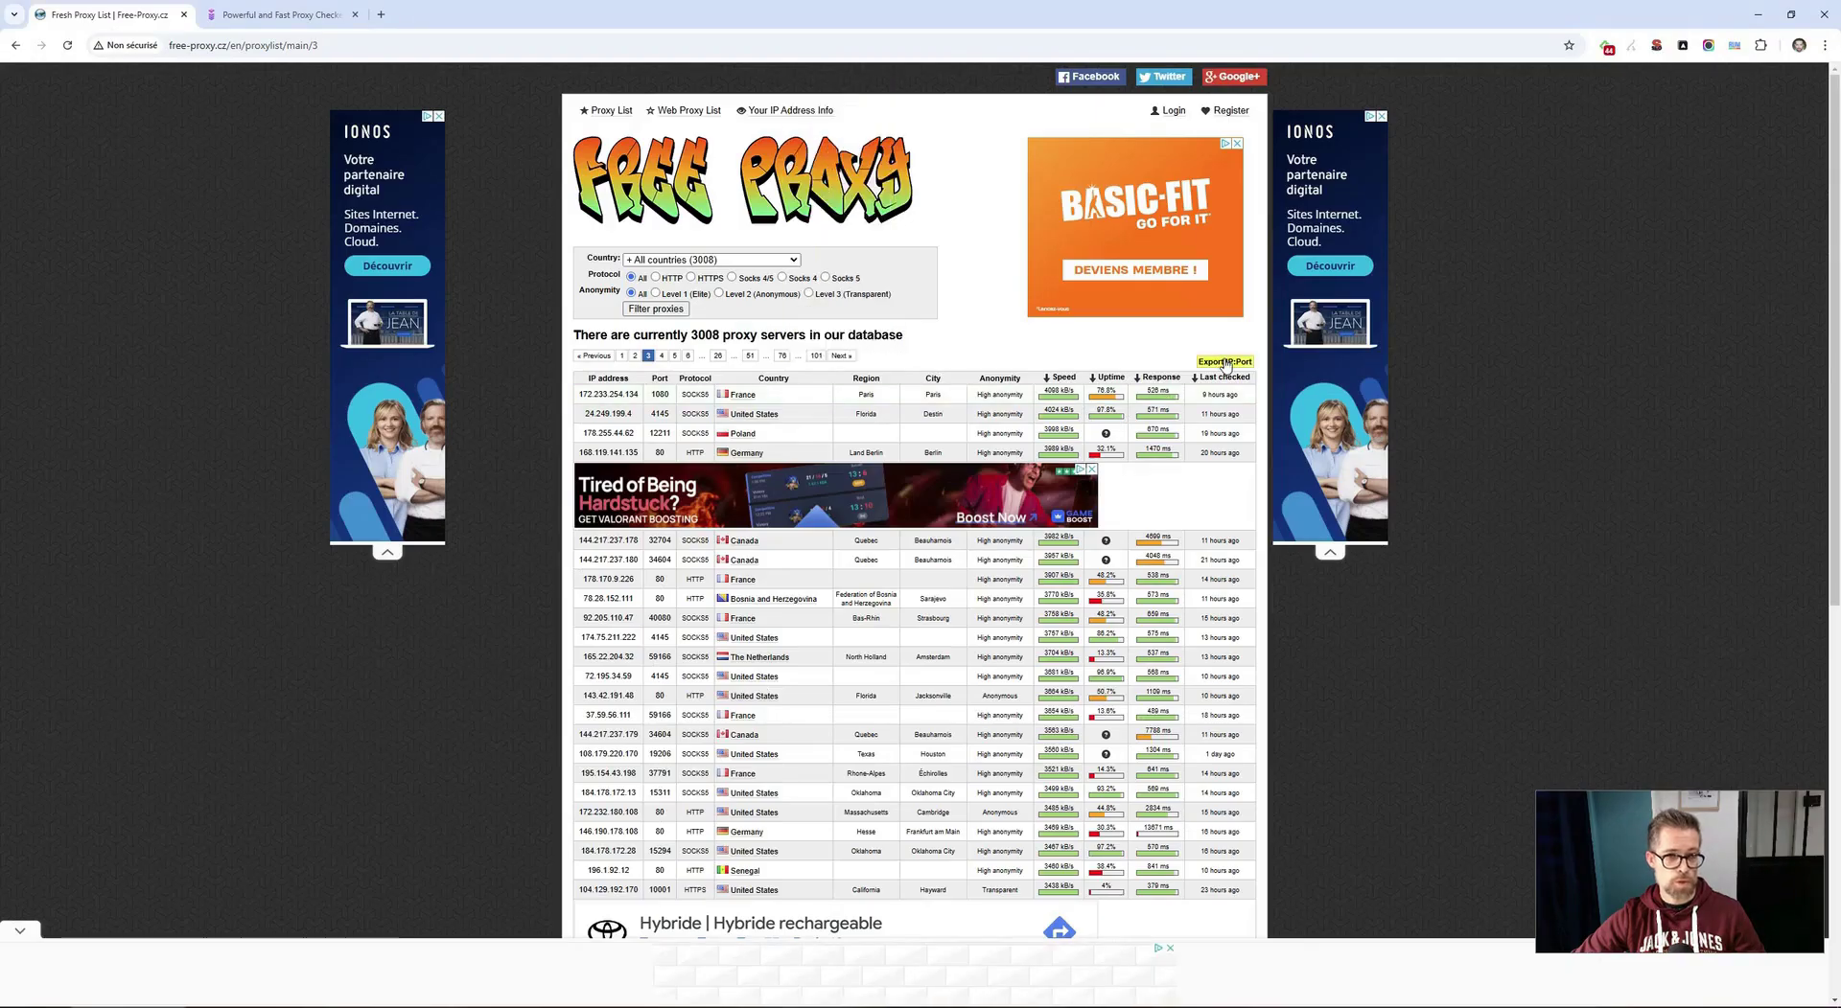
pyautogui.hotkey('alt', 'Tab')
# Step: Compare the Copy Proxies List Get text block with the selected IP:Port export list
pyautogui.click(1243, 382)
pyautogui.hotkey('alt', 'Tab')
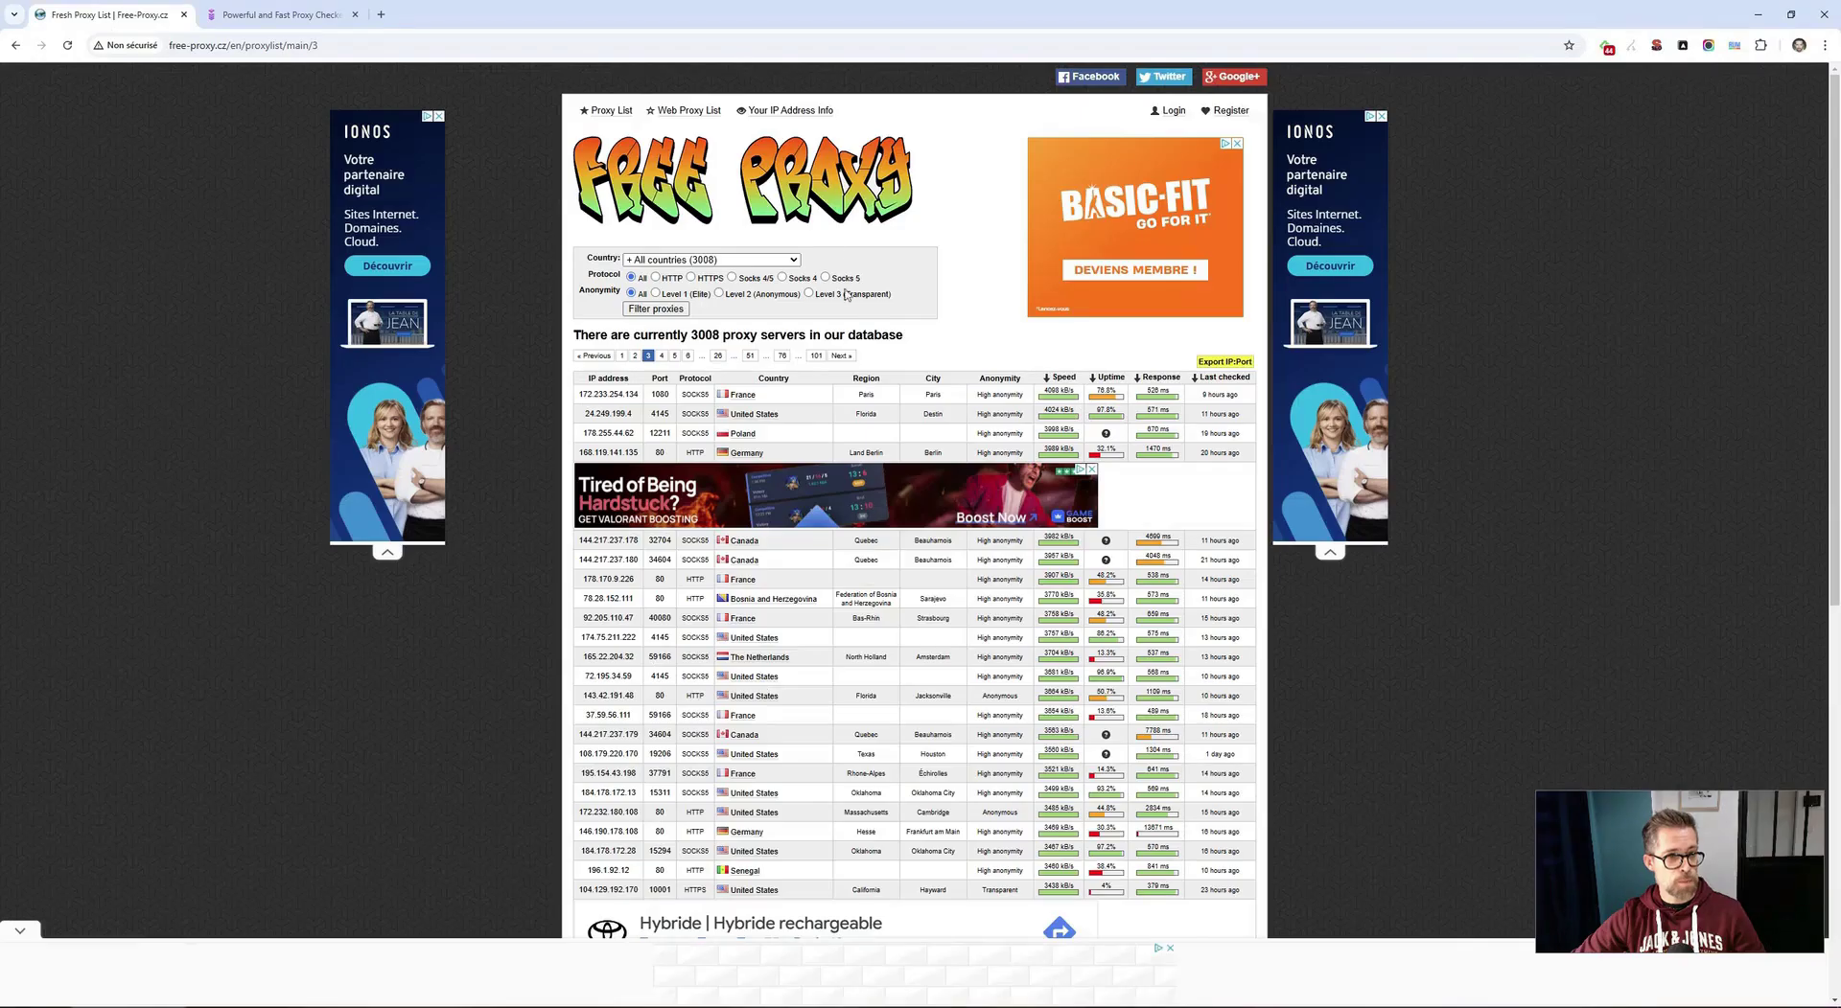
pyautogui.click(1225, 361)
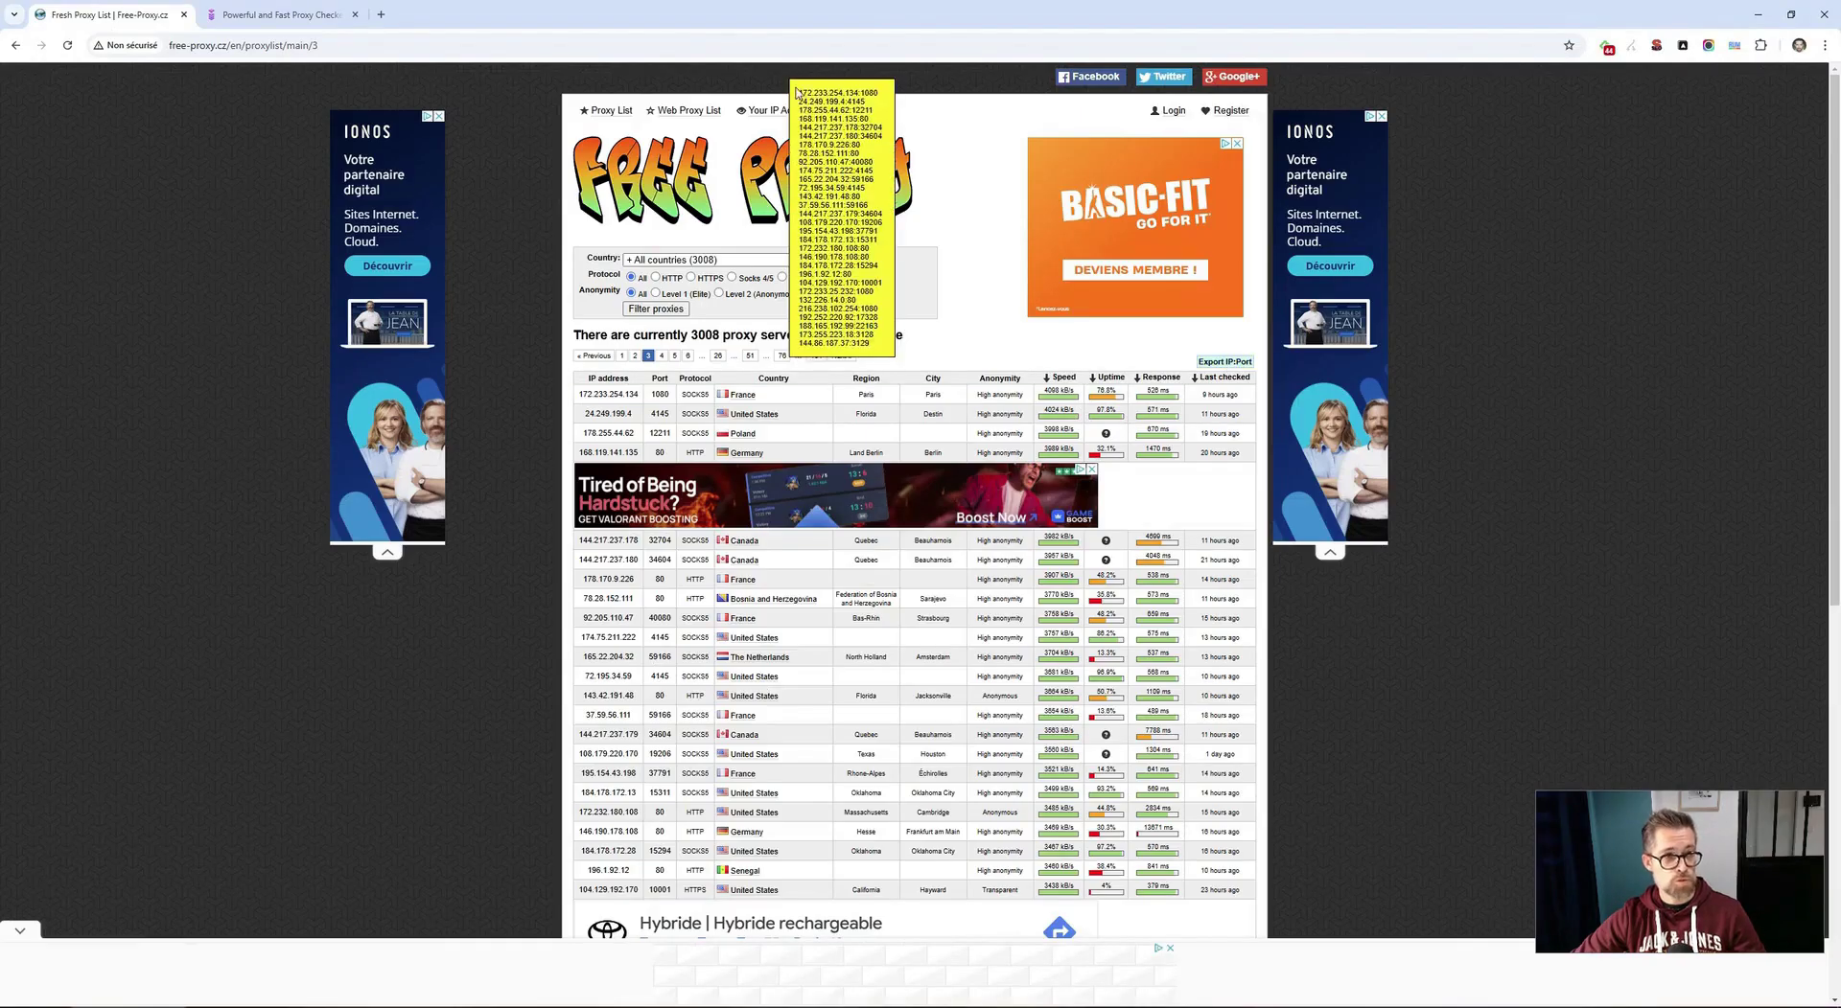
pyautogui.moveTo(797, 101); pyautogui.dragTo(891, 349)
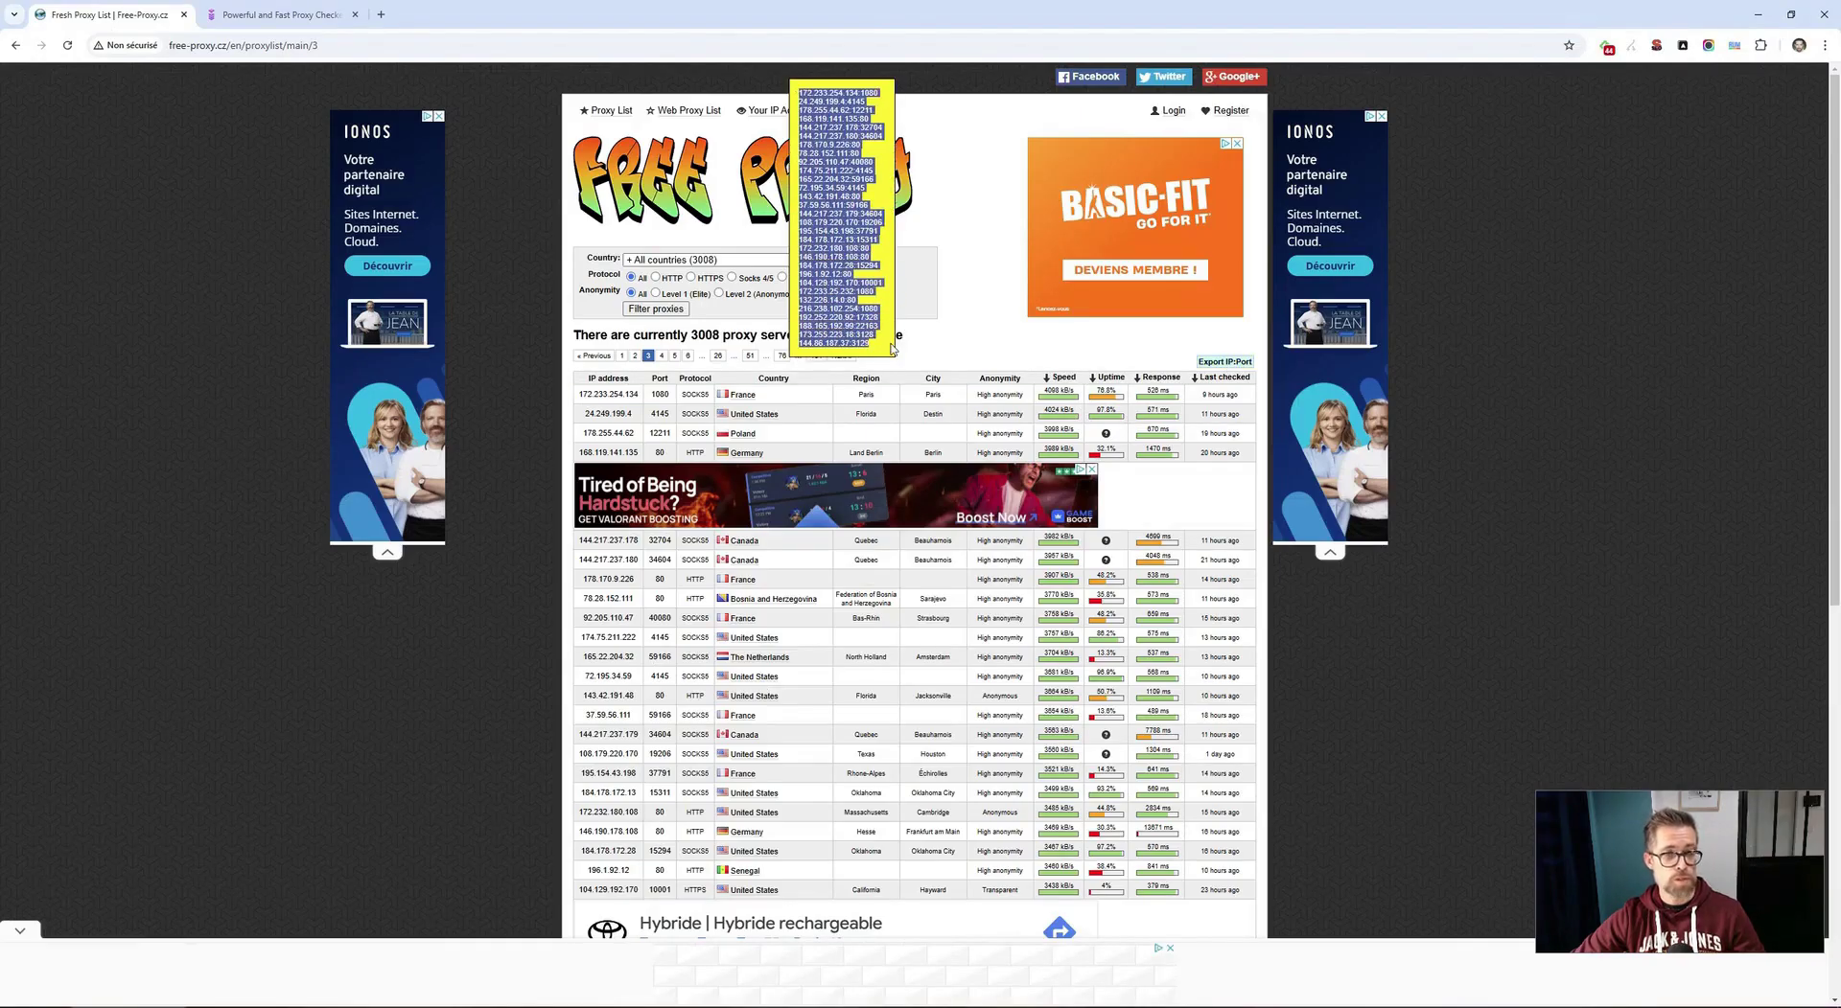
pyautogui.hotkey('alt', 'Tab')
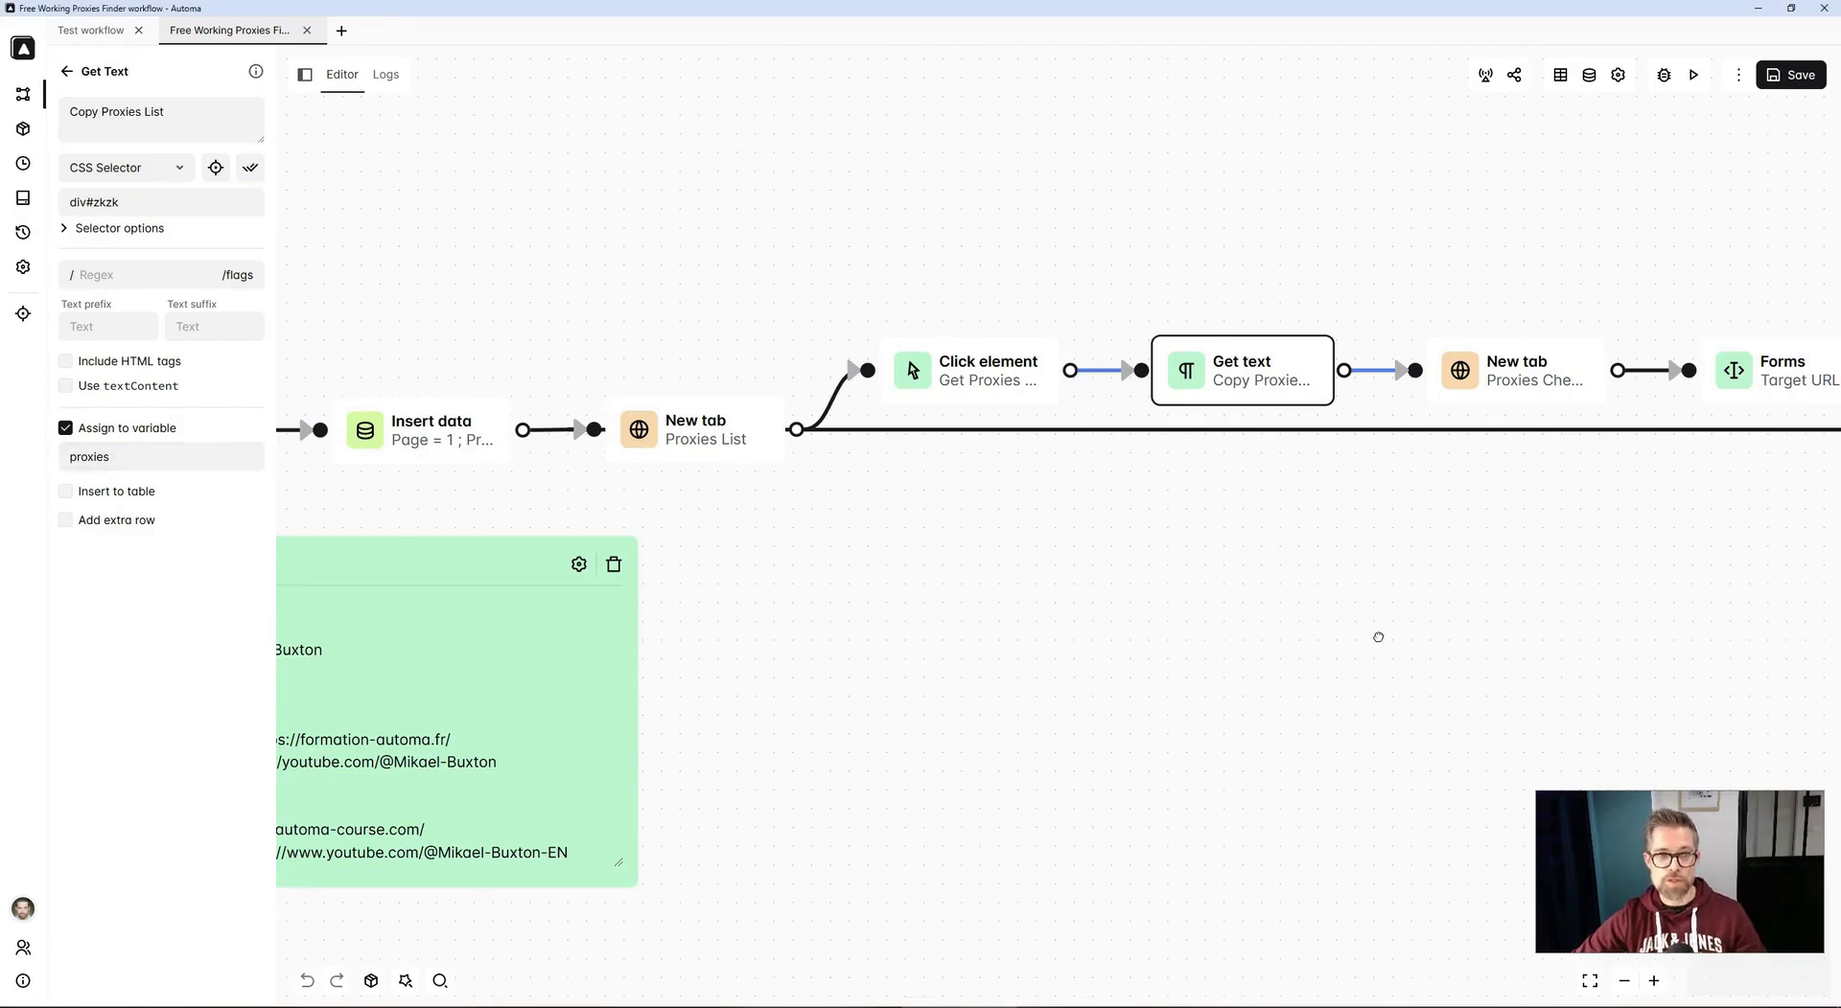
# Step: Open the Proxies Checker New tab block and show Infatica's checker: 30 tested, 1 successful
pyautogui.moveTo(1376, 629); pyautogui.dragTo(965, 700)
pyautogui.doubleClick(1102, 434)
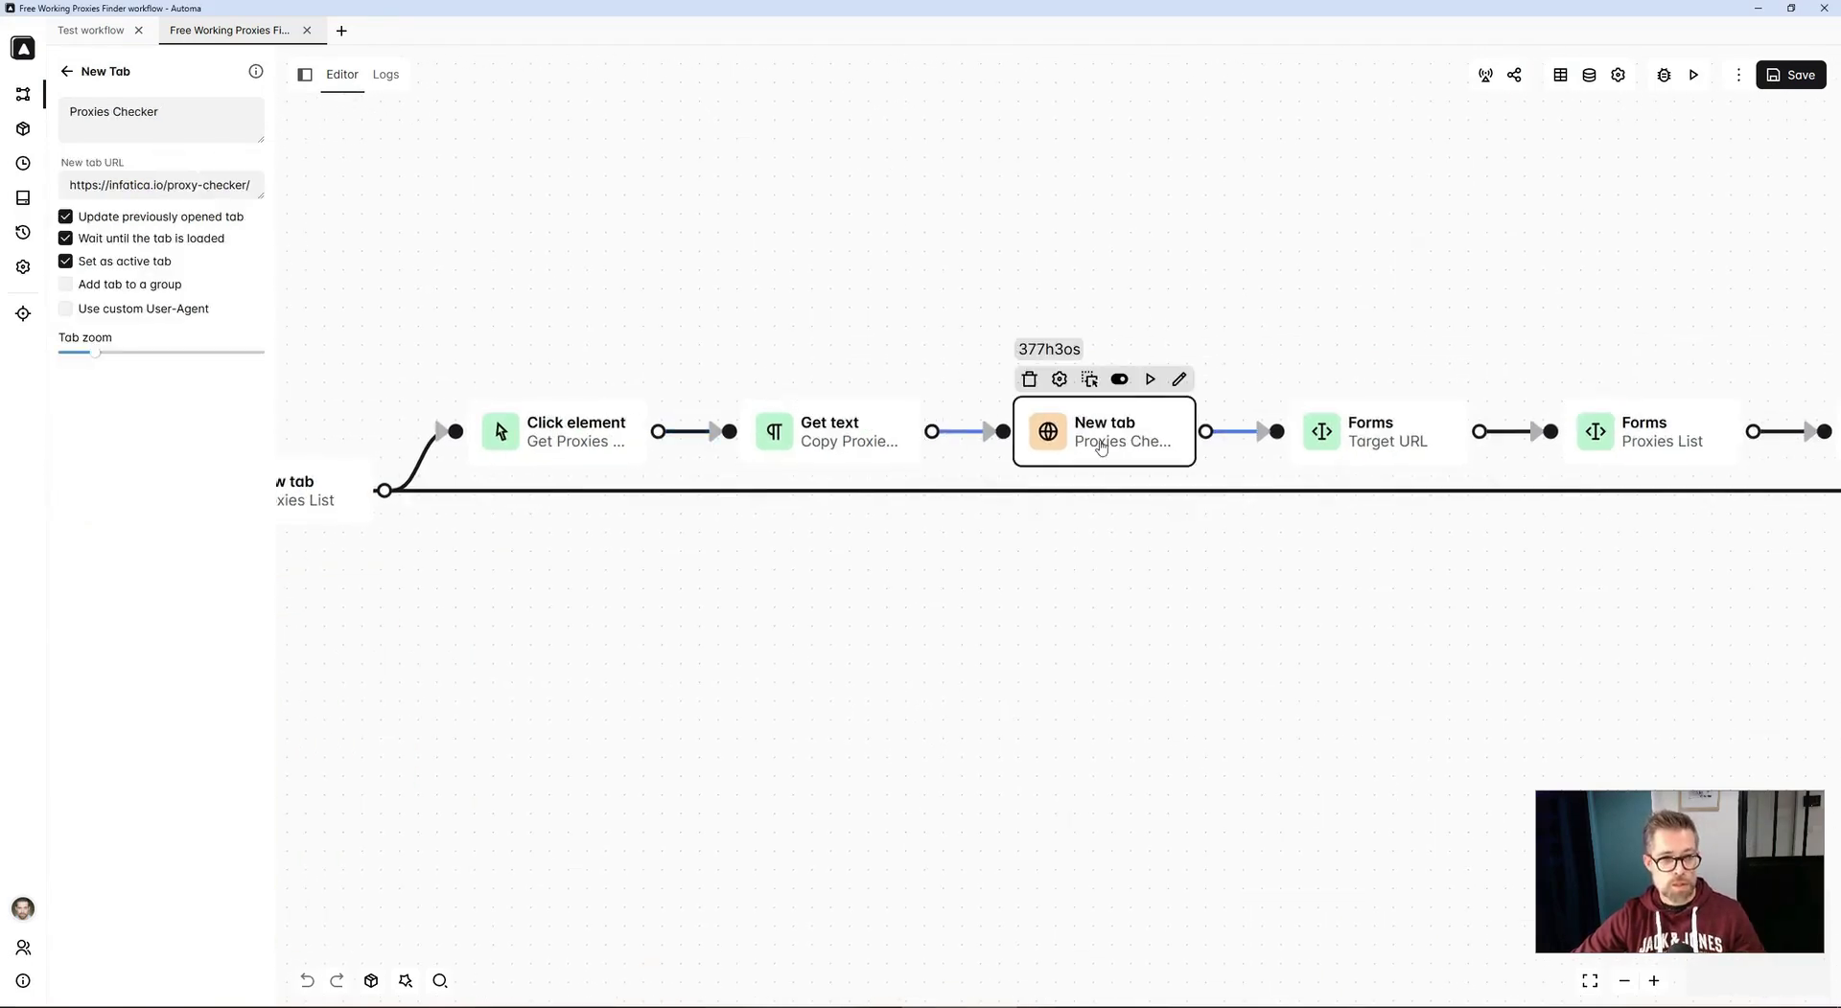
pyautogui.hotkey('alt', 'Tab')
pyautogui.click(314, 14)
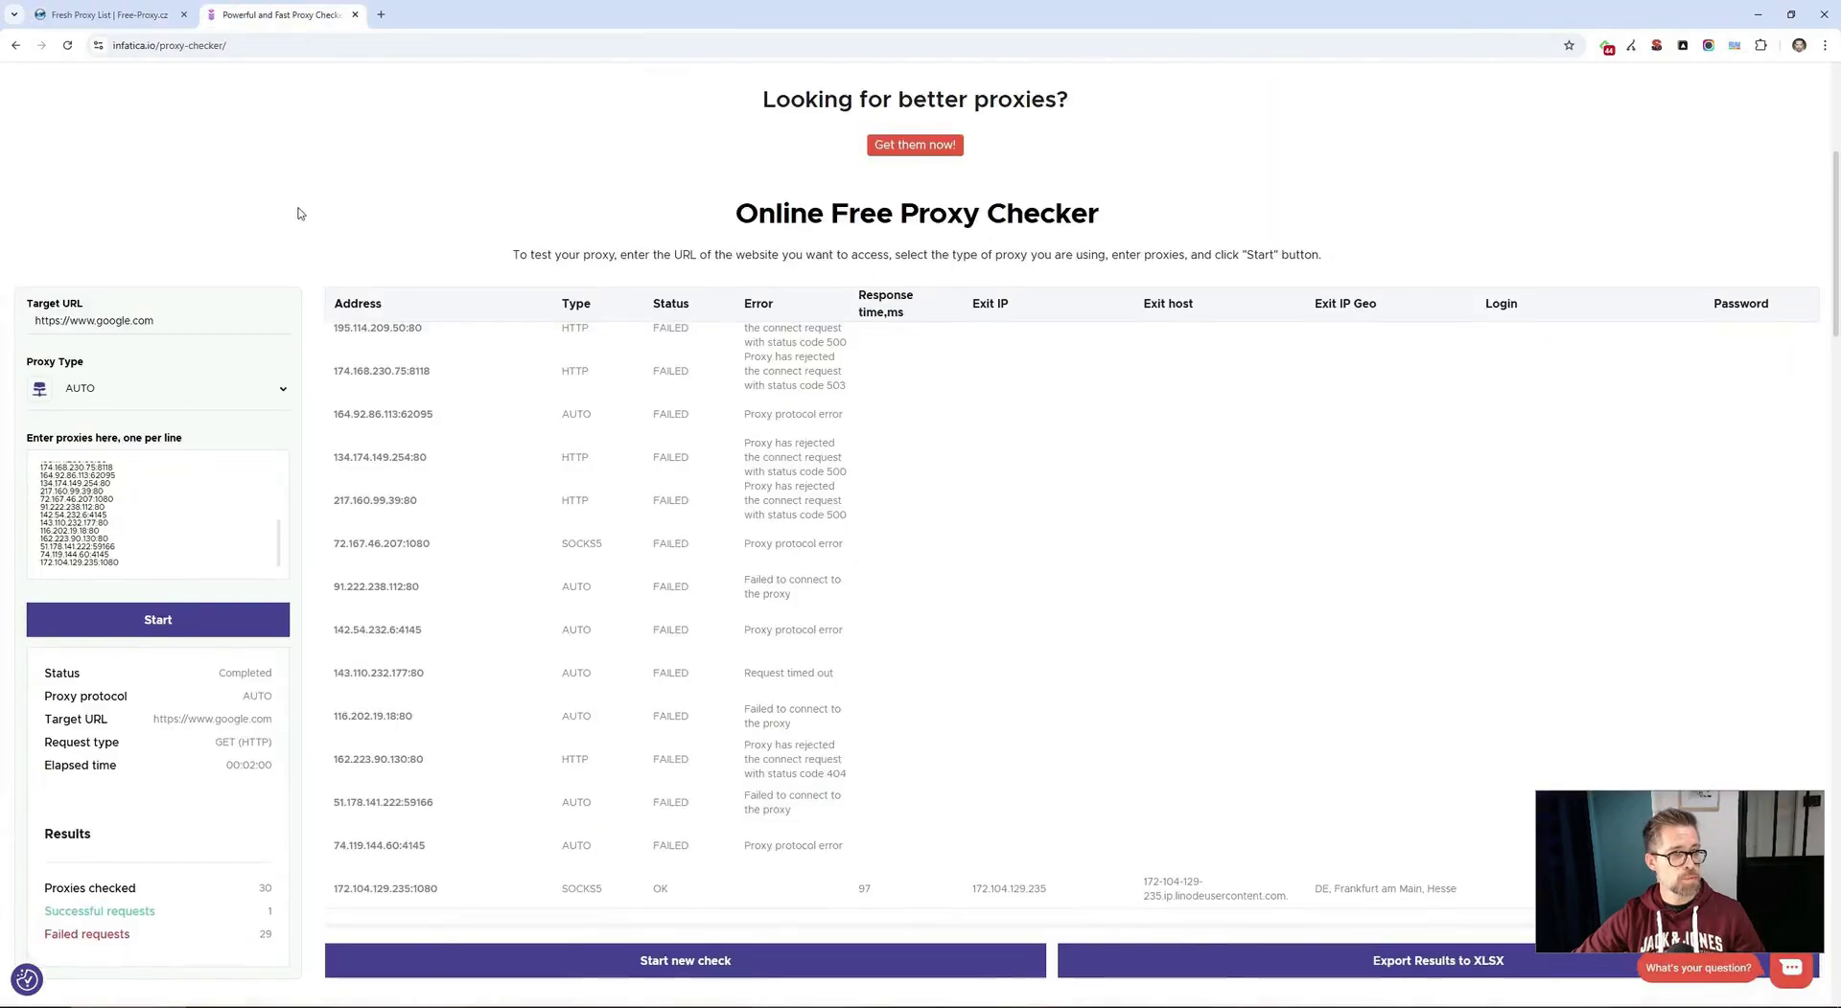
# Step: Select the checker's Target URL and open Automa's Global data (proxiesToFind 5, timeout 10)
pyautogui.scroll(3, 291, 257)
pyautogui.scroll(-2, 134, 420)
pyautogui.click(135, 418)
pyautogui.hotkey('ctrl', 'a')
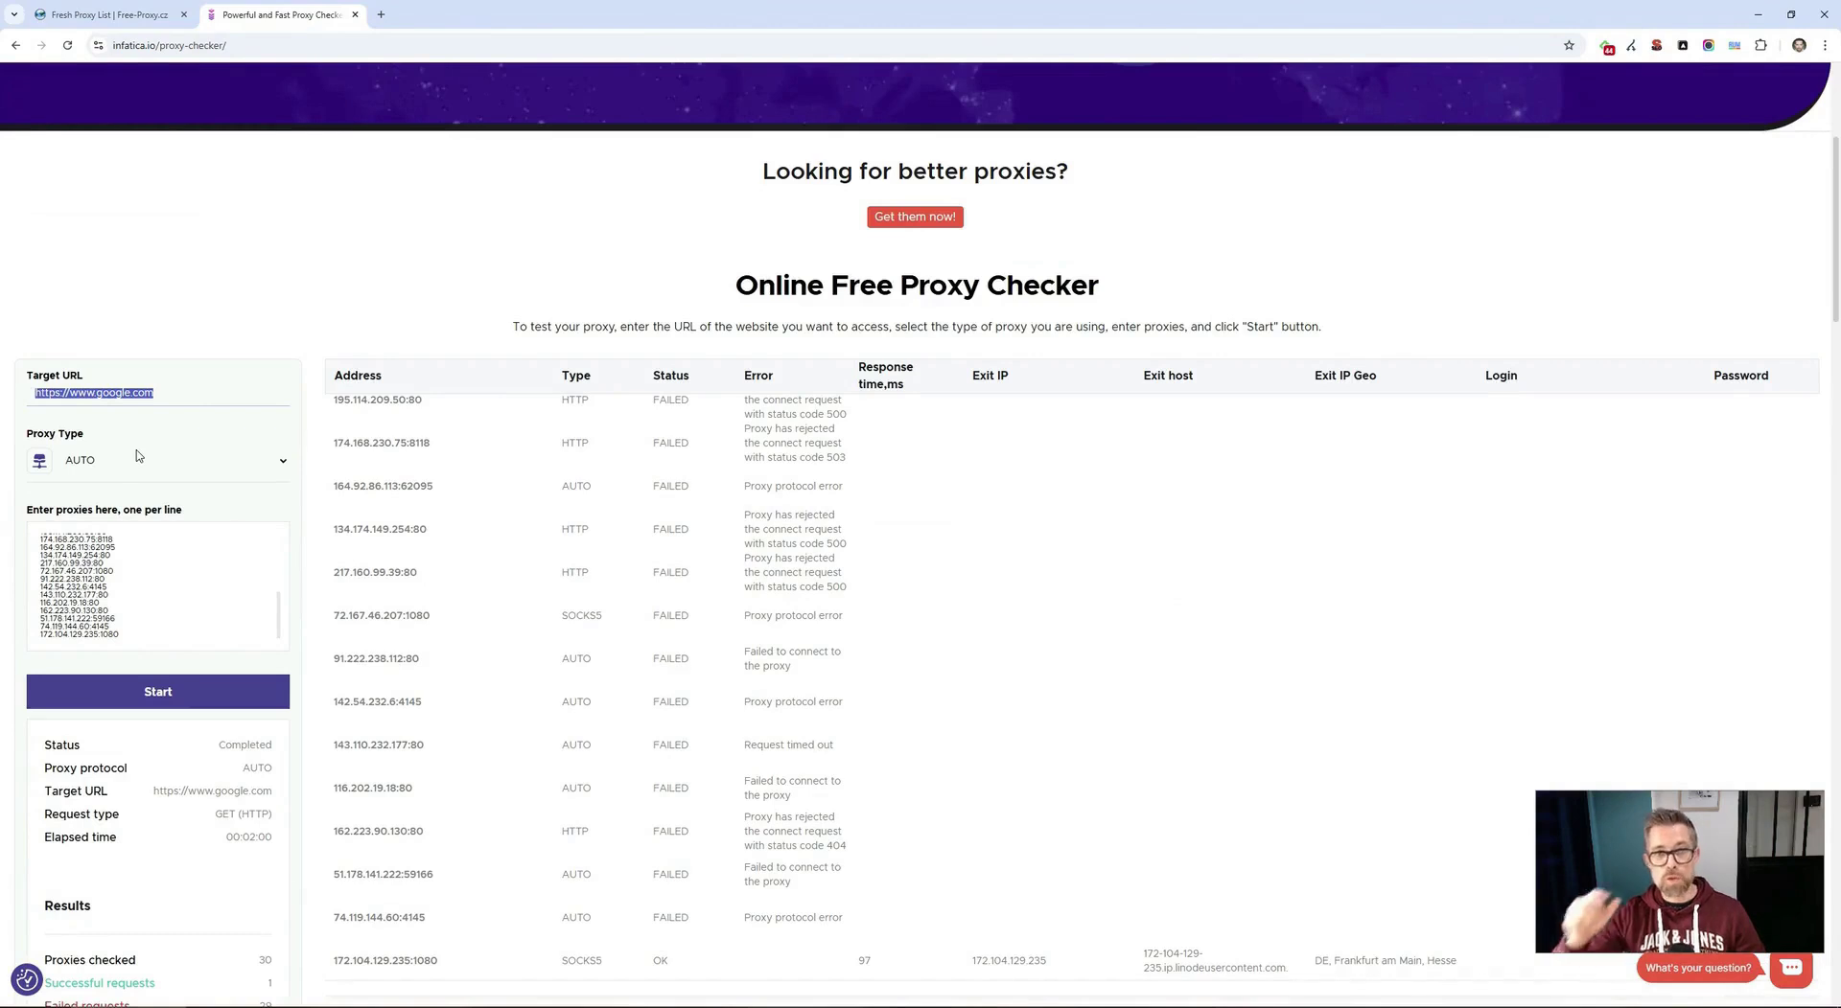
pyautogui.hotkey('alt', 'Tab')
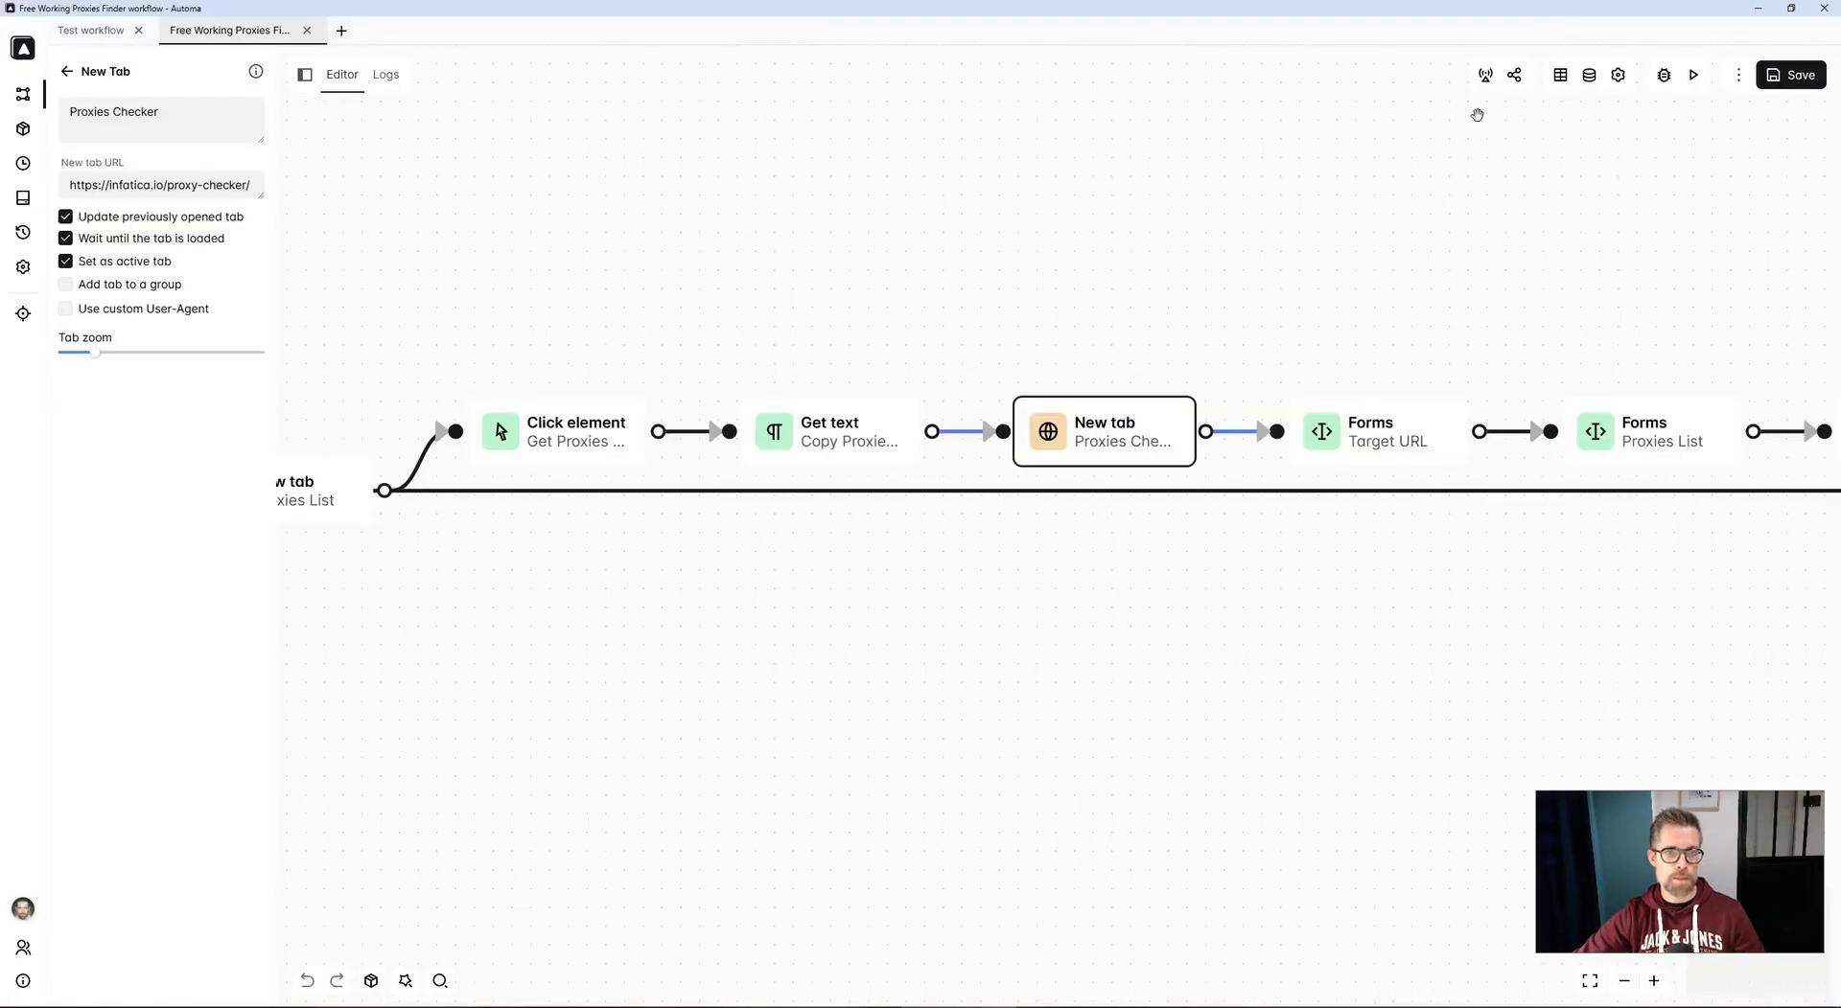
pyautogui.click(1588, 75)
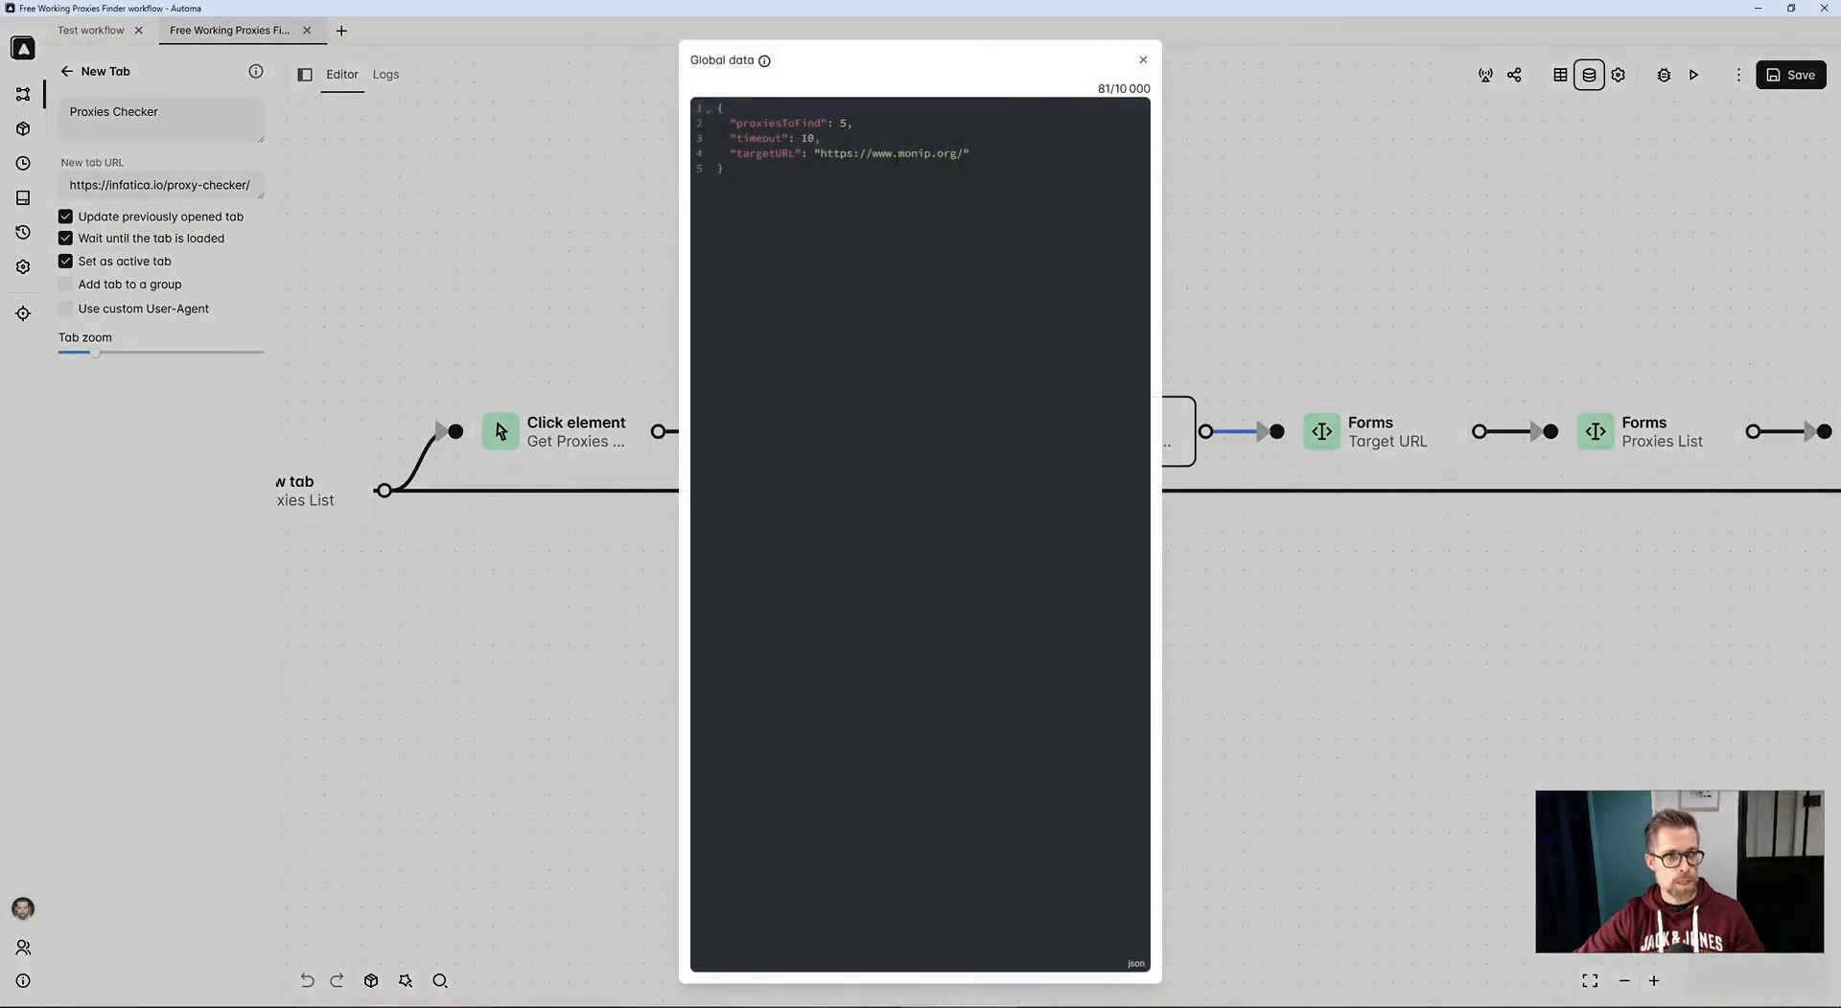
# Step: Reselect the Target URL value and select the whole pasted proxy list in the checker
pyautogui.hotkey('alt', 'Tab')
pyautogui.click(175, 393)
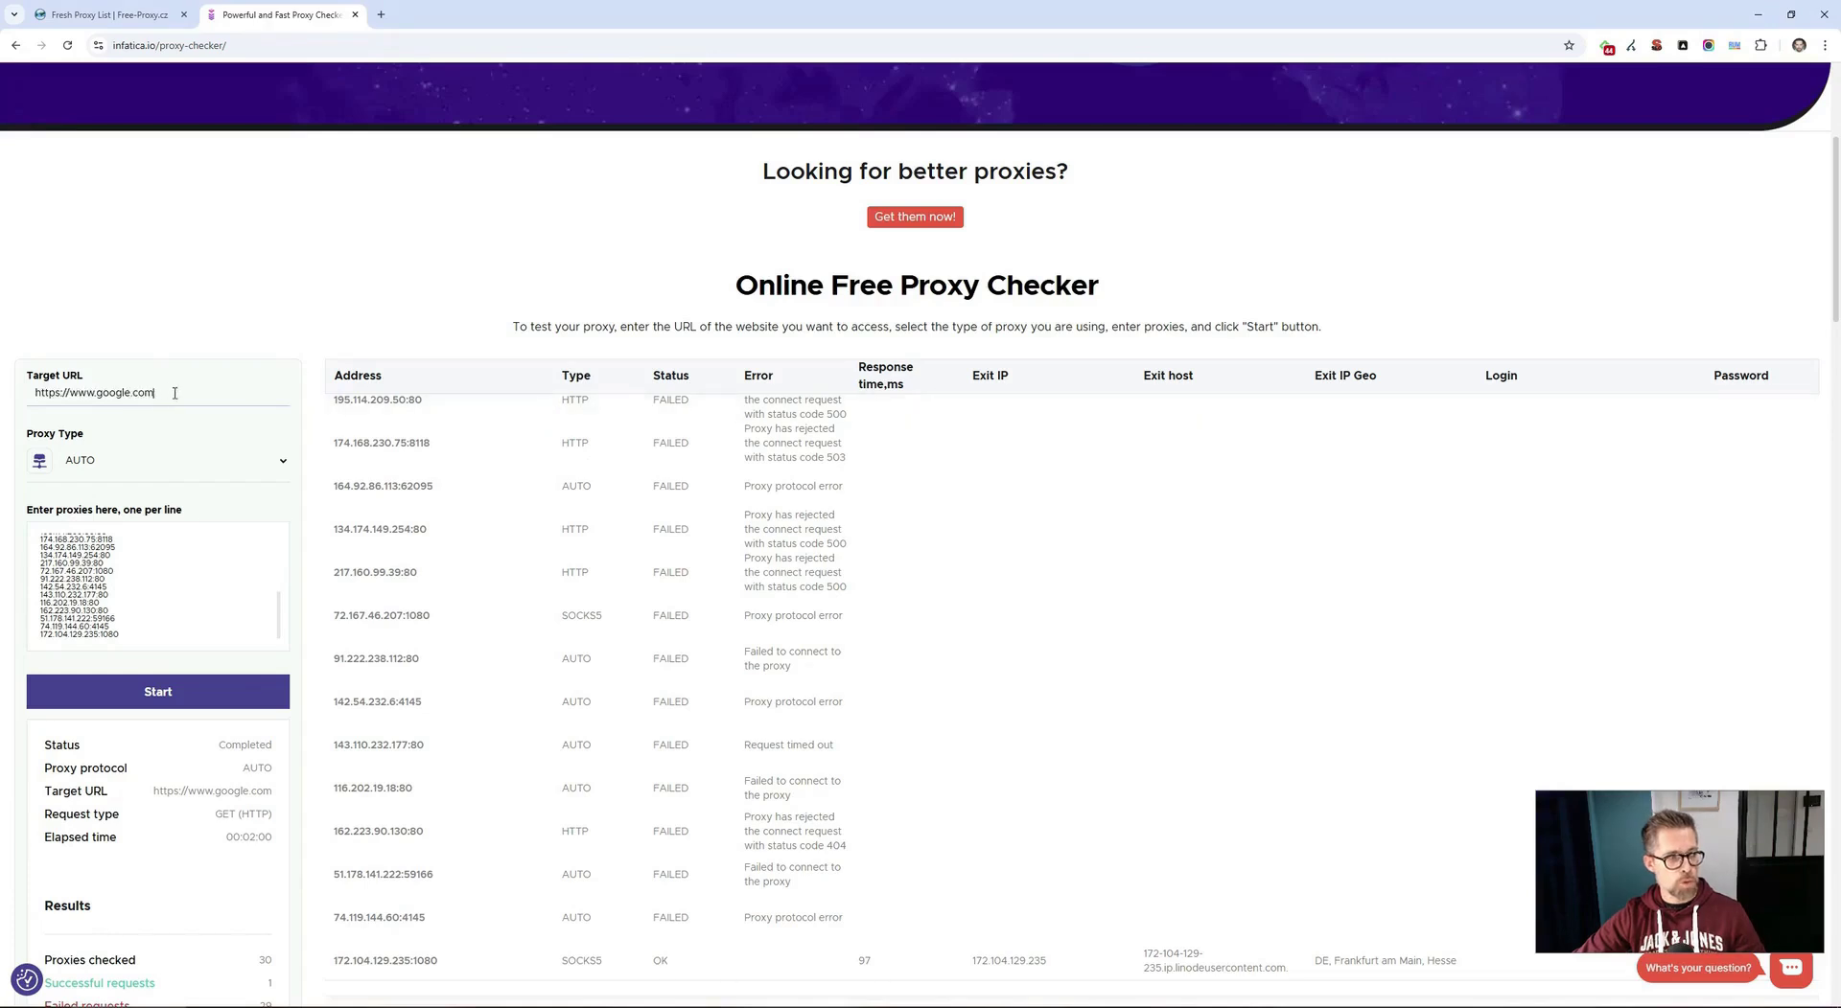
pyautogui.hotkey('ctrl', 'a')
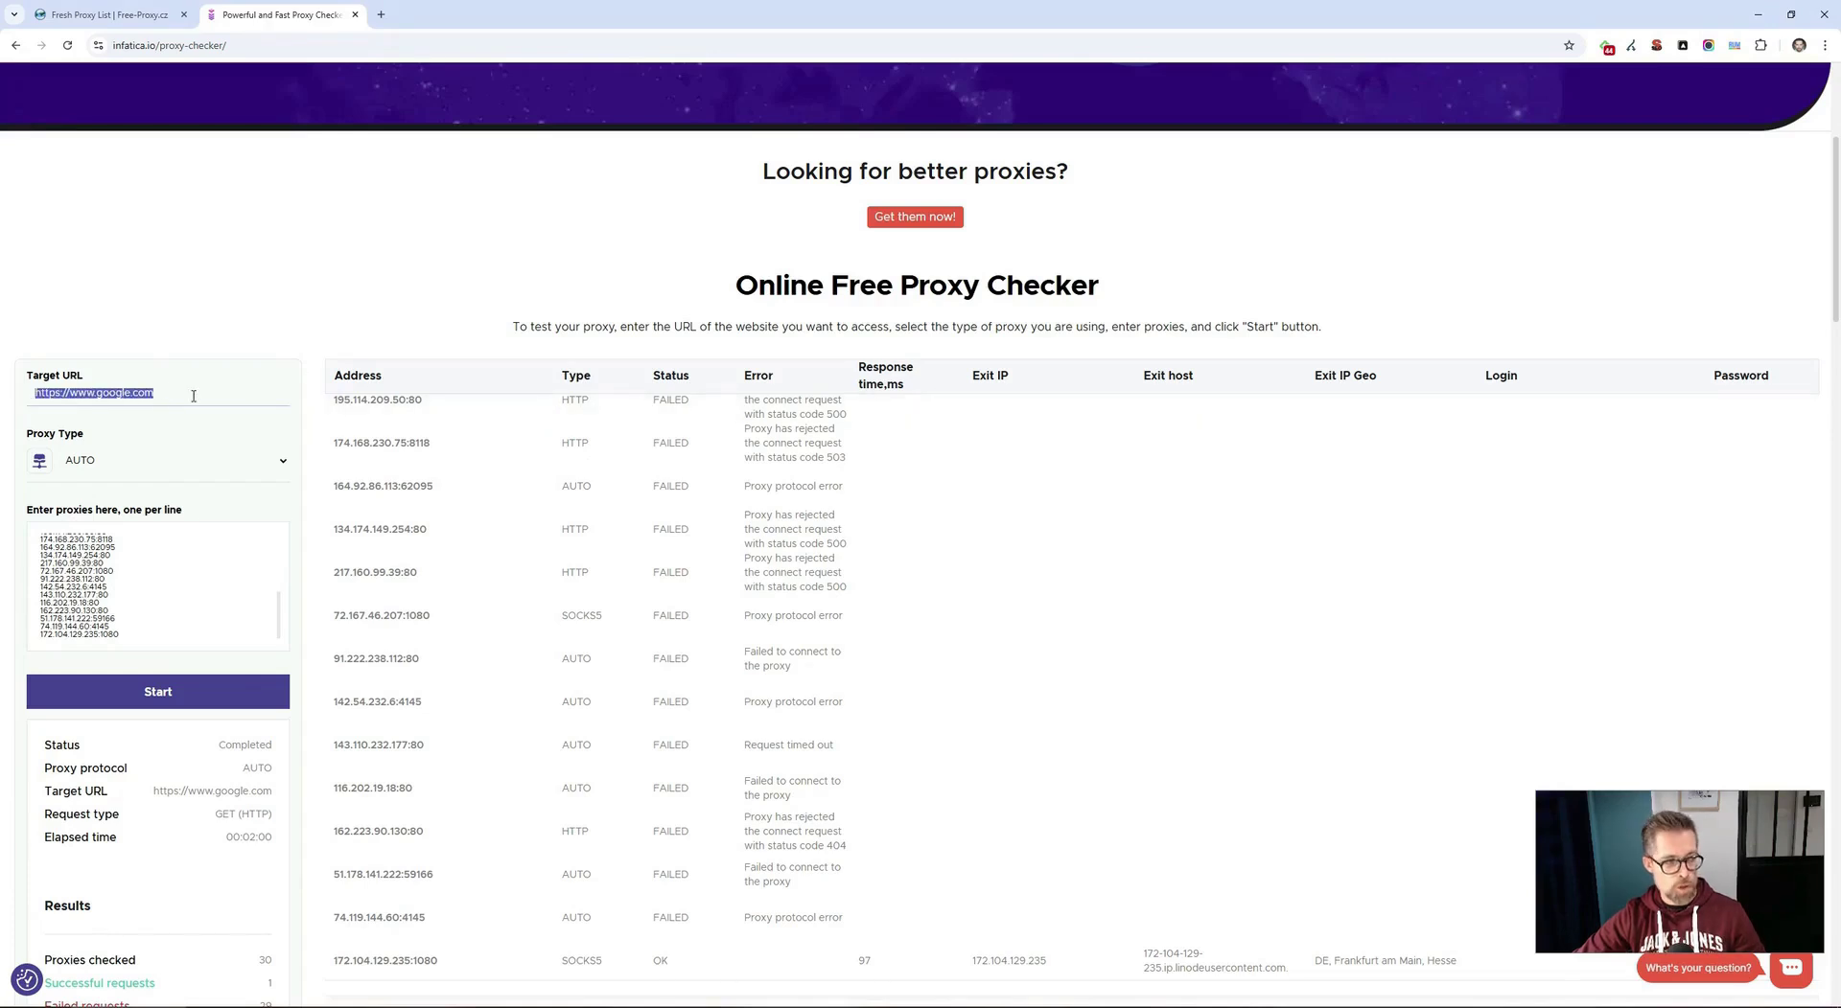
pyautogui.click(161, 580)
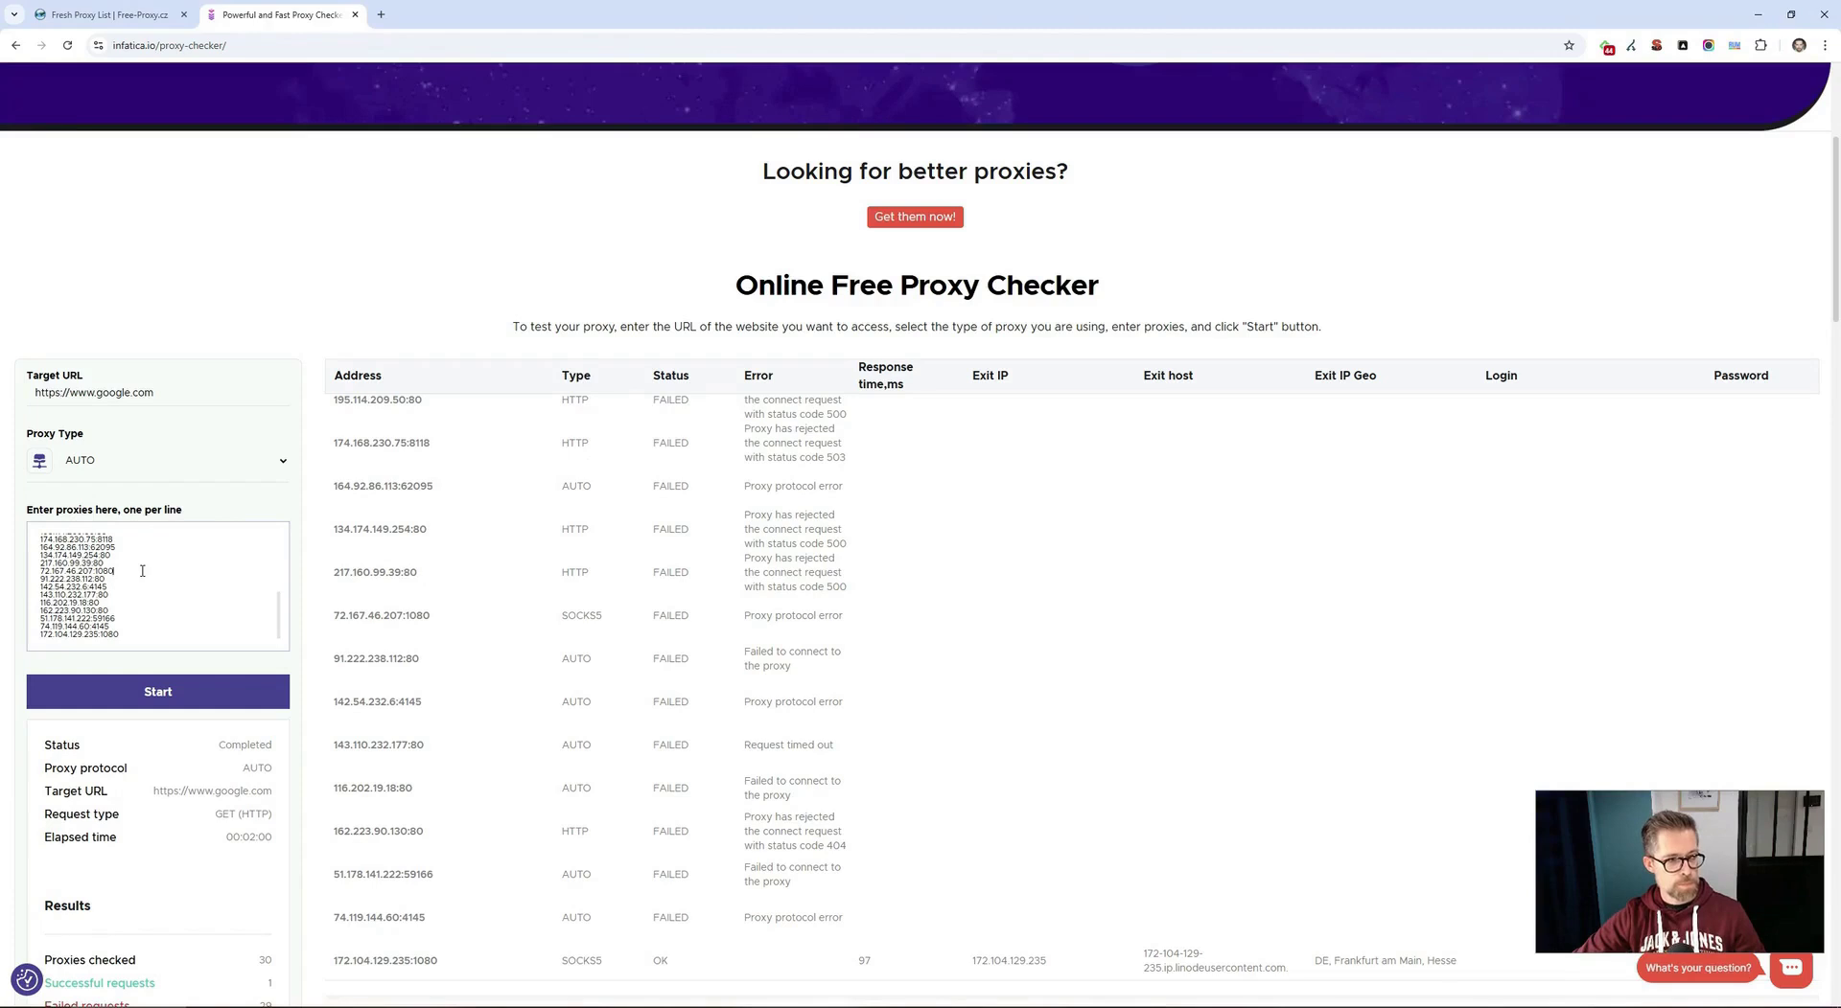
pyautogui.hotkey('ctrl', 'a')
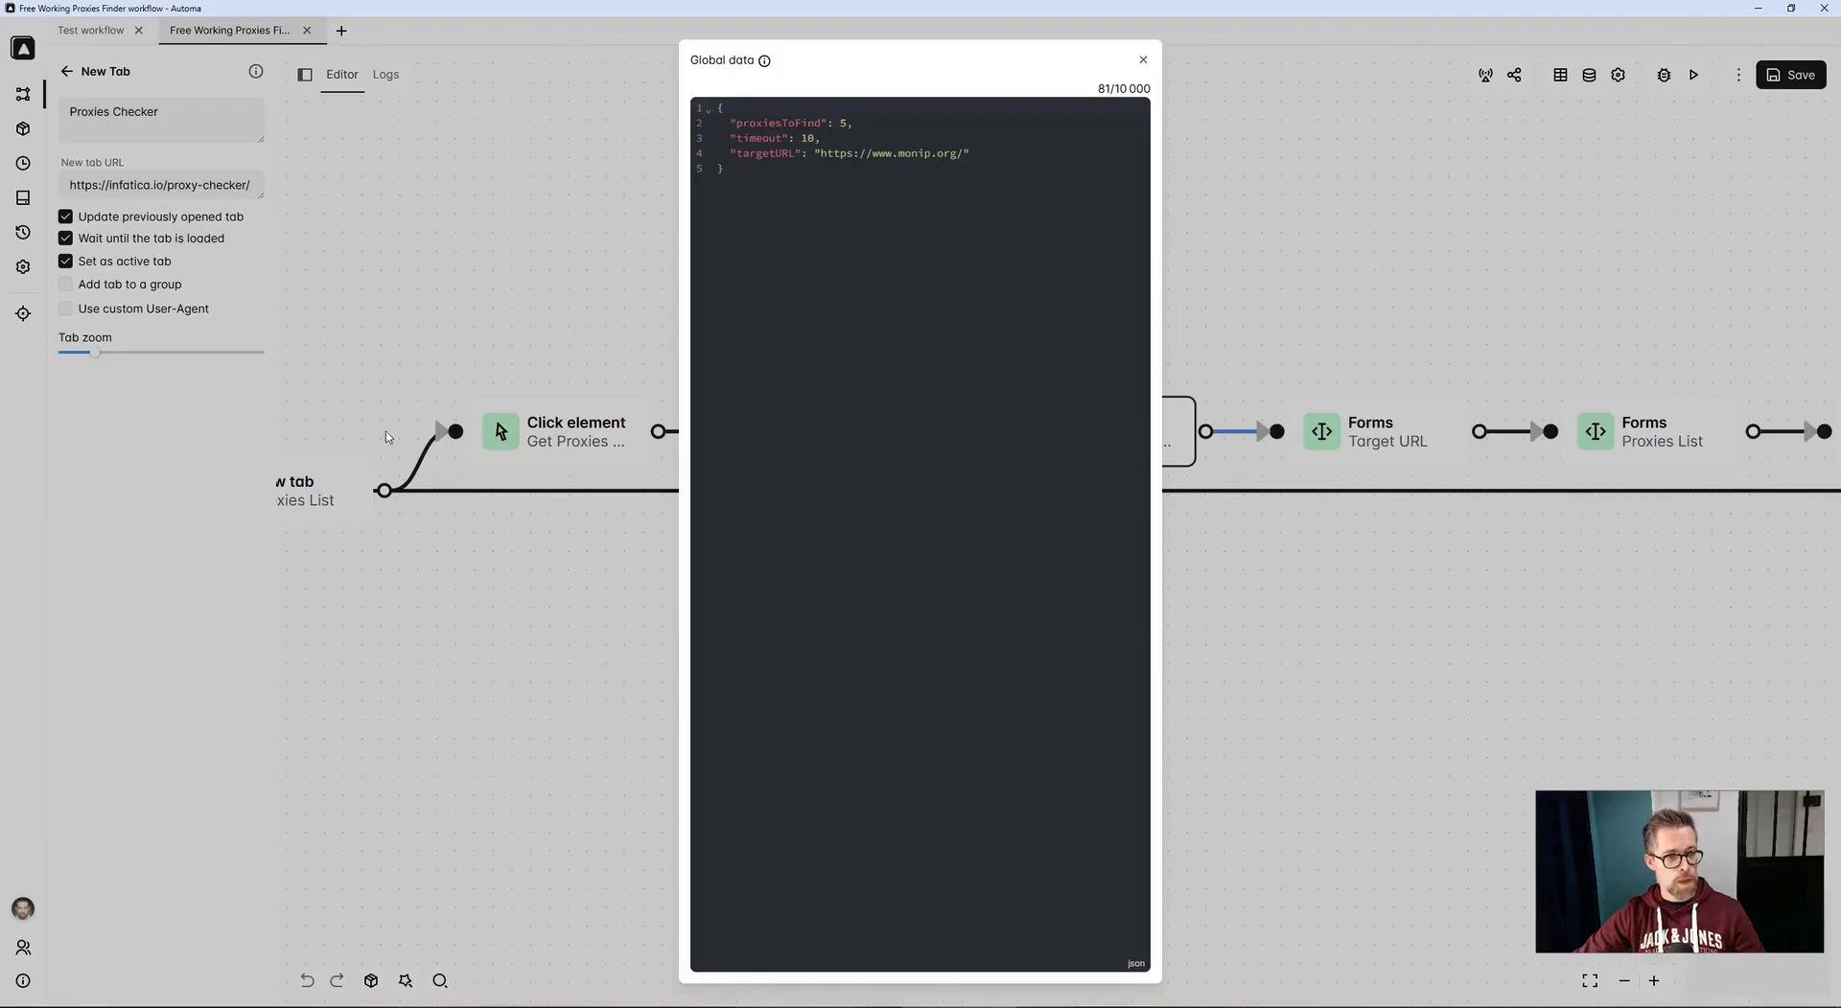
# Step: Close Global data and compare the checker page's web address with the New tab step
pyautogui.click(1371, 297)
pyautogui.moveTo(1308, 608); pyautogui.dragTo(1007, 620)
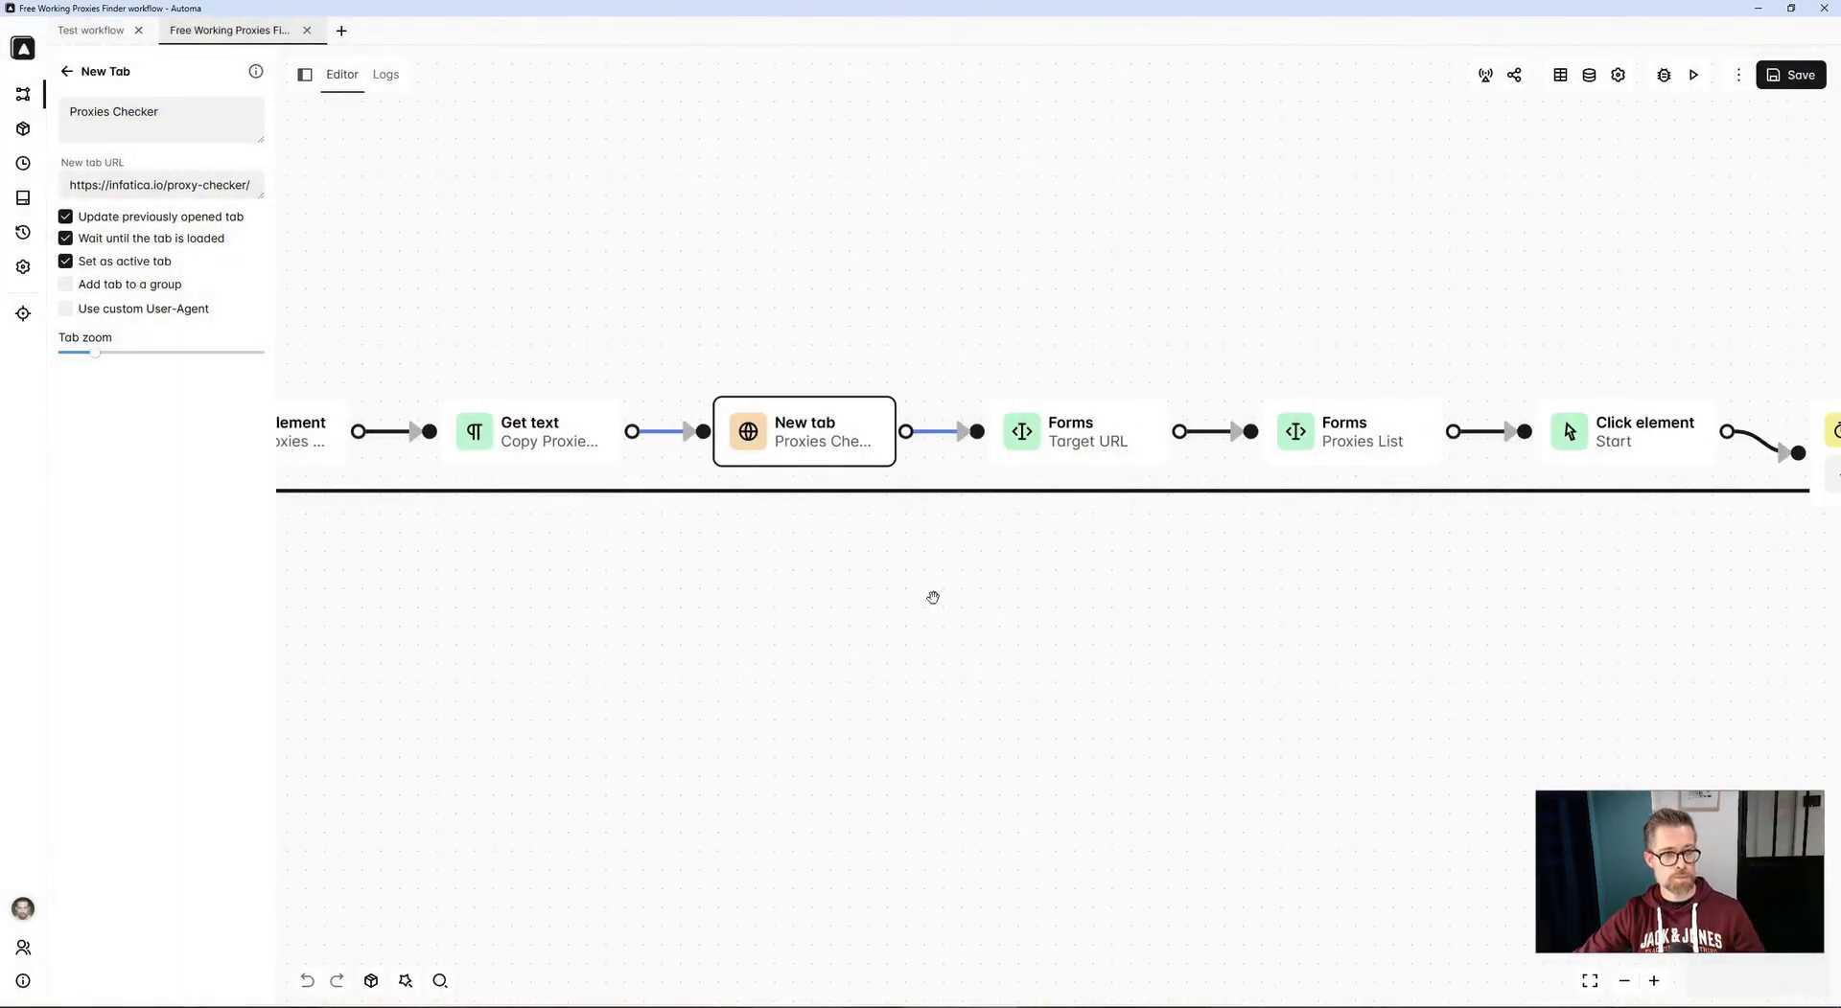
pyautogui.moveTo(842, 456)
pyautogui.hotkey('alt', 'Tab')
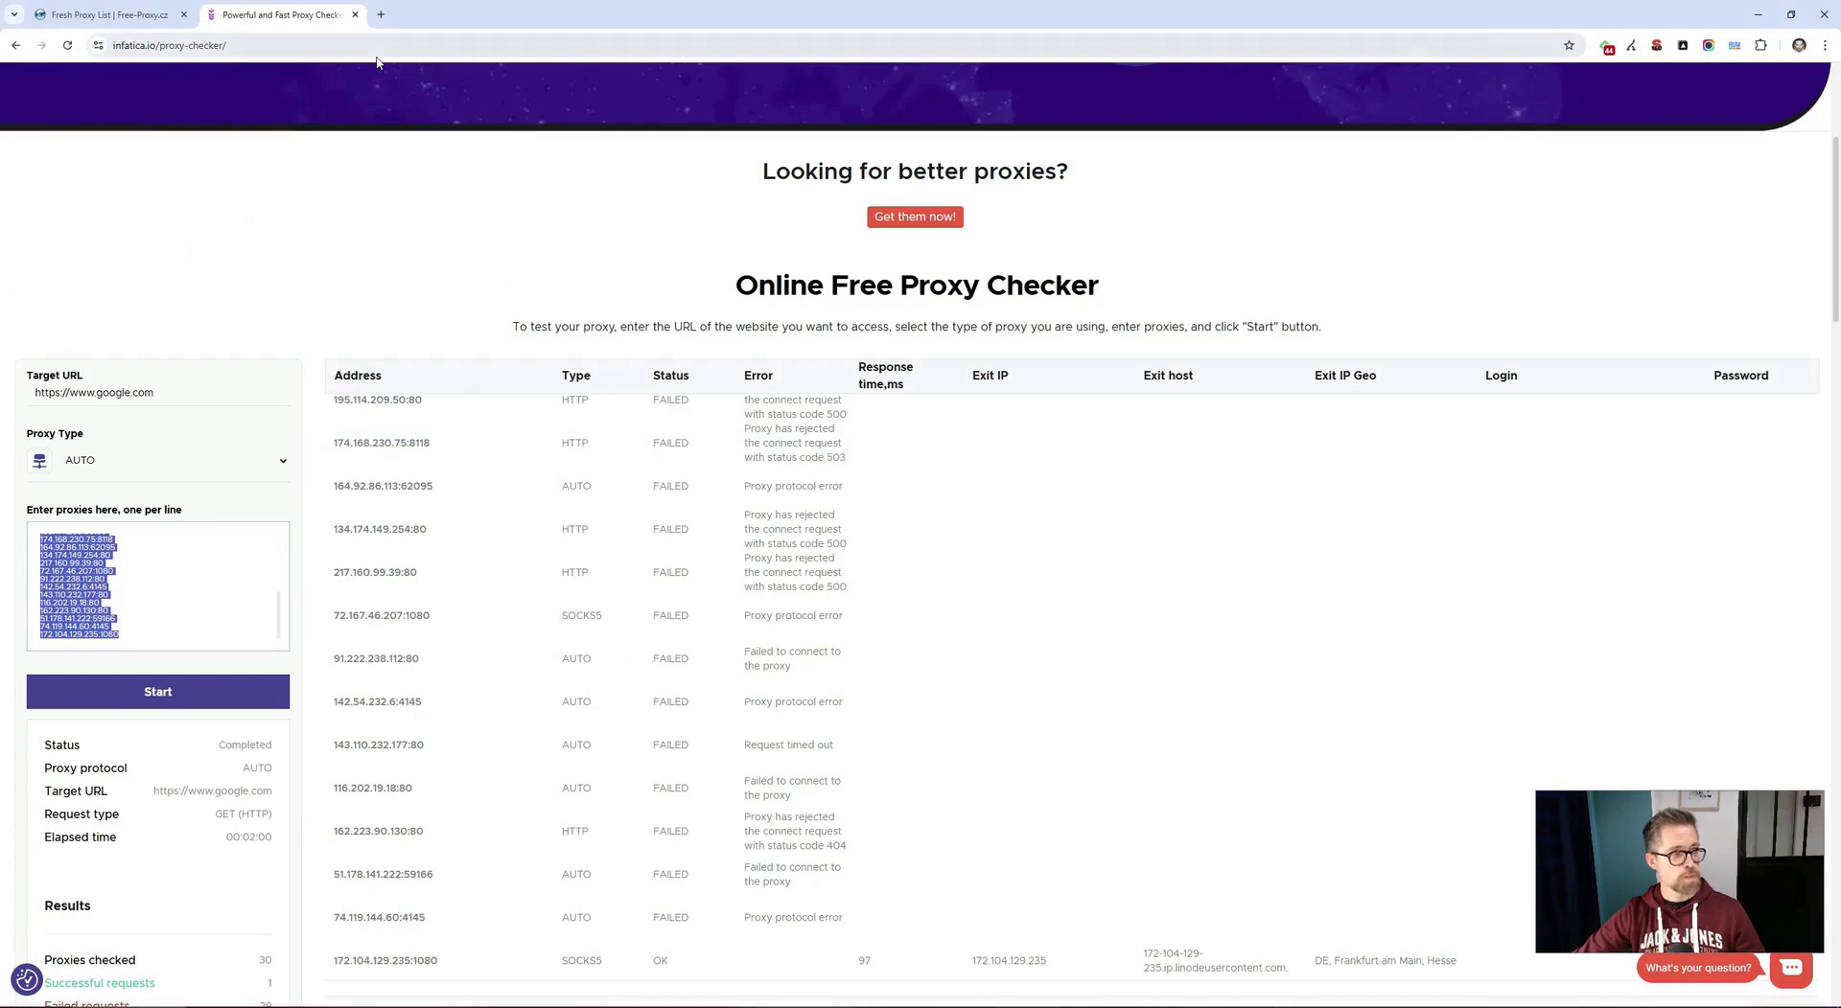
pyautogui.click(240, 45)
pyautogui.hotkey('alt', 'Tab')
# Step: Match the Target URL form step against the checker's Target URL field
pyautogui.click(1037, 442)
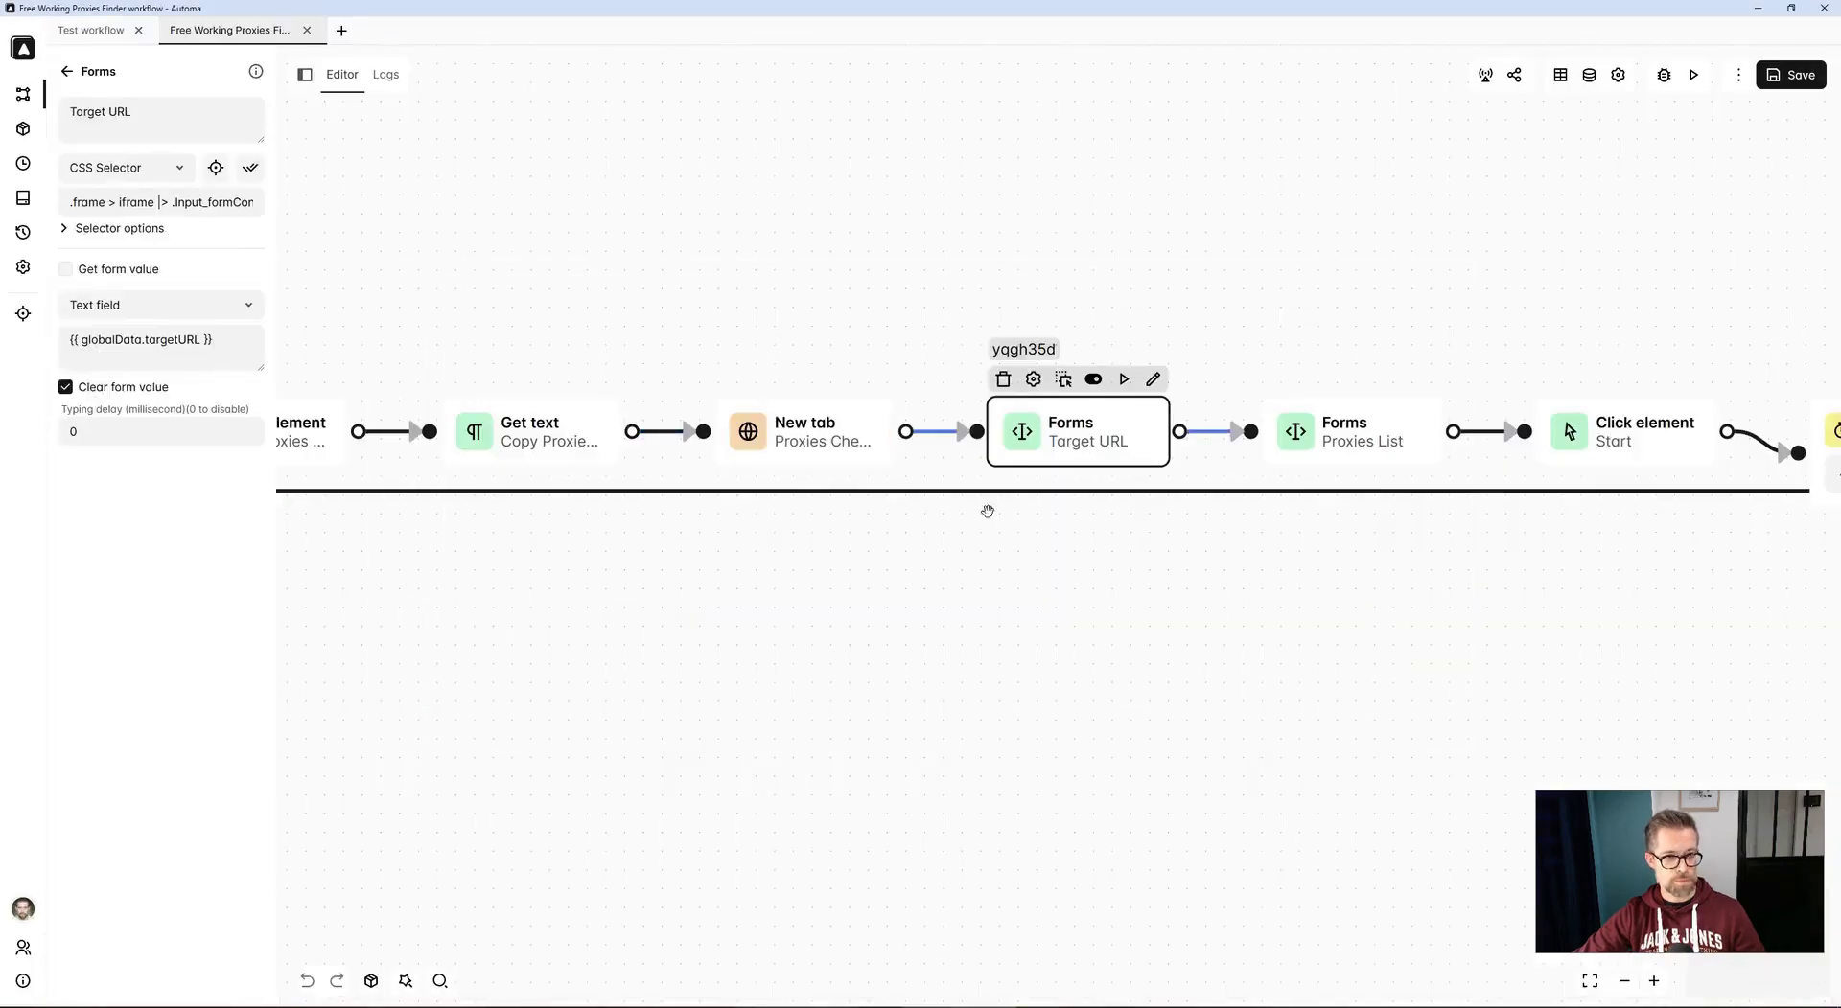
pyautogui.hotkey('alt', 'Tab')
pyautogui.click(106, 394)
pyautogui.hotkey('ctrl', 'a')
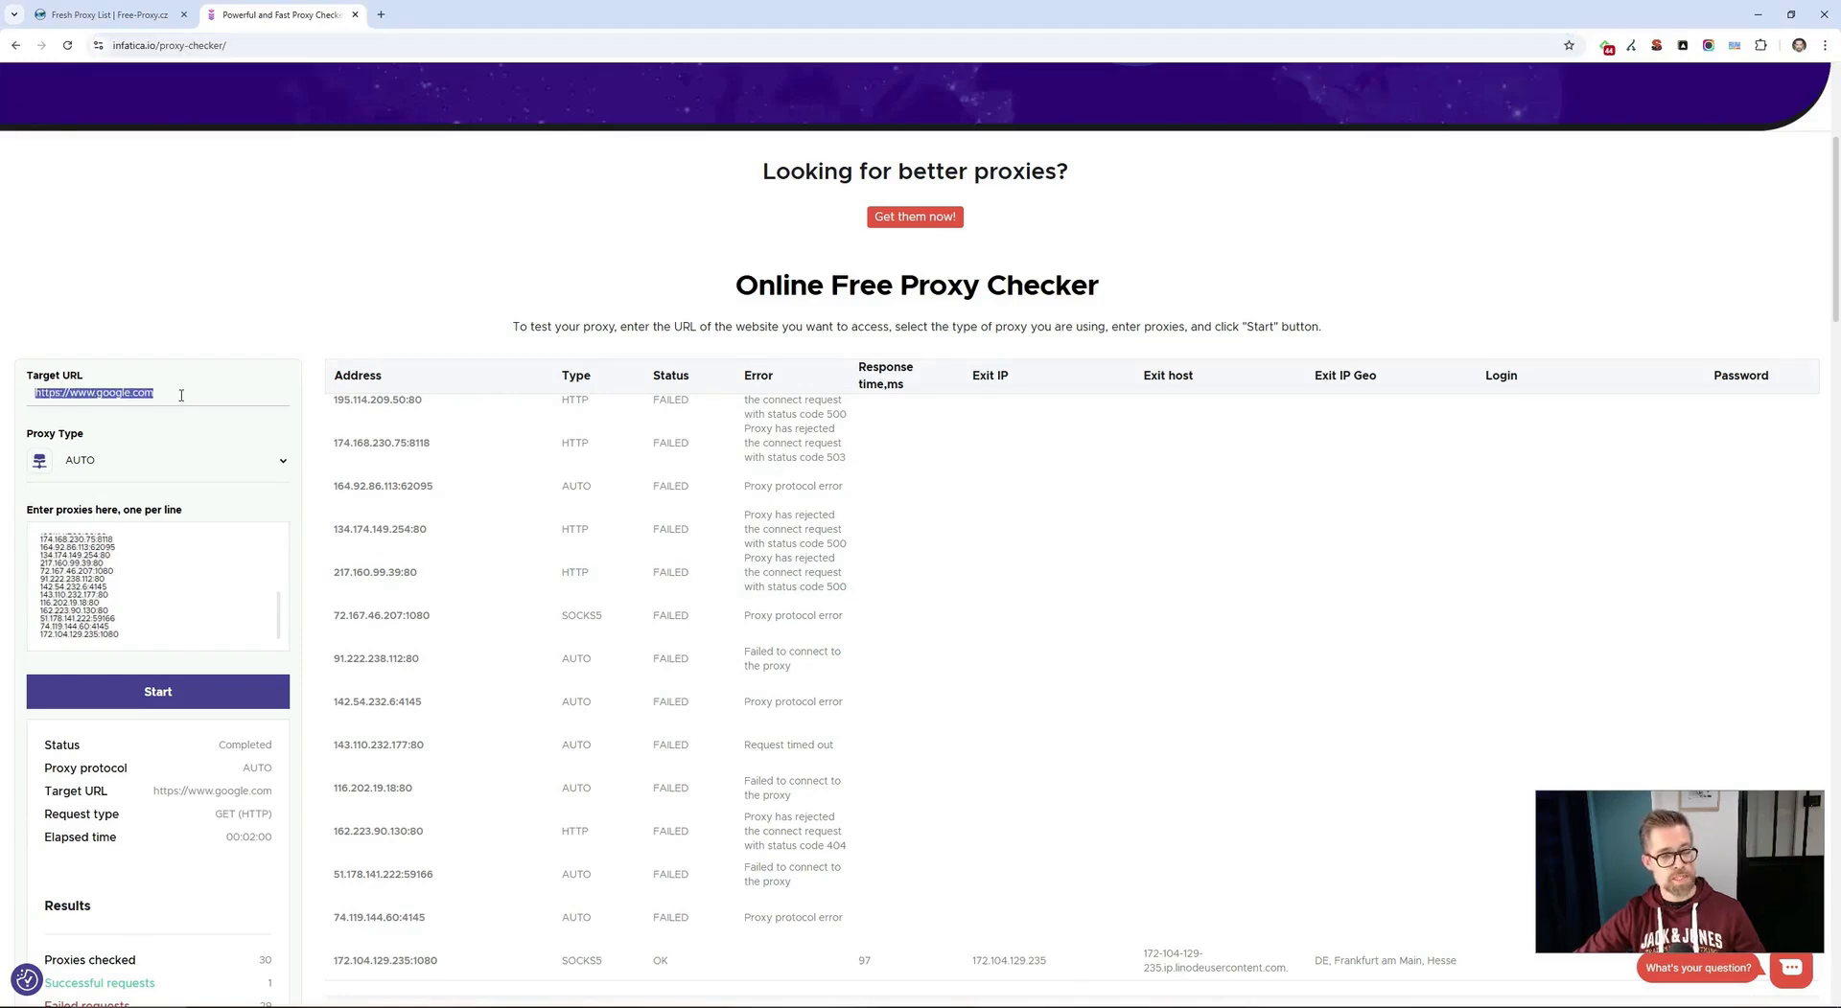
pyautogui.click(165, 395)
pyautogui.moveTo(165, 395); pyautogui.dragTo(7, 401)
pyautogui.hotkey('alt', 'Tab')
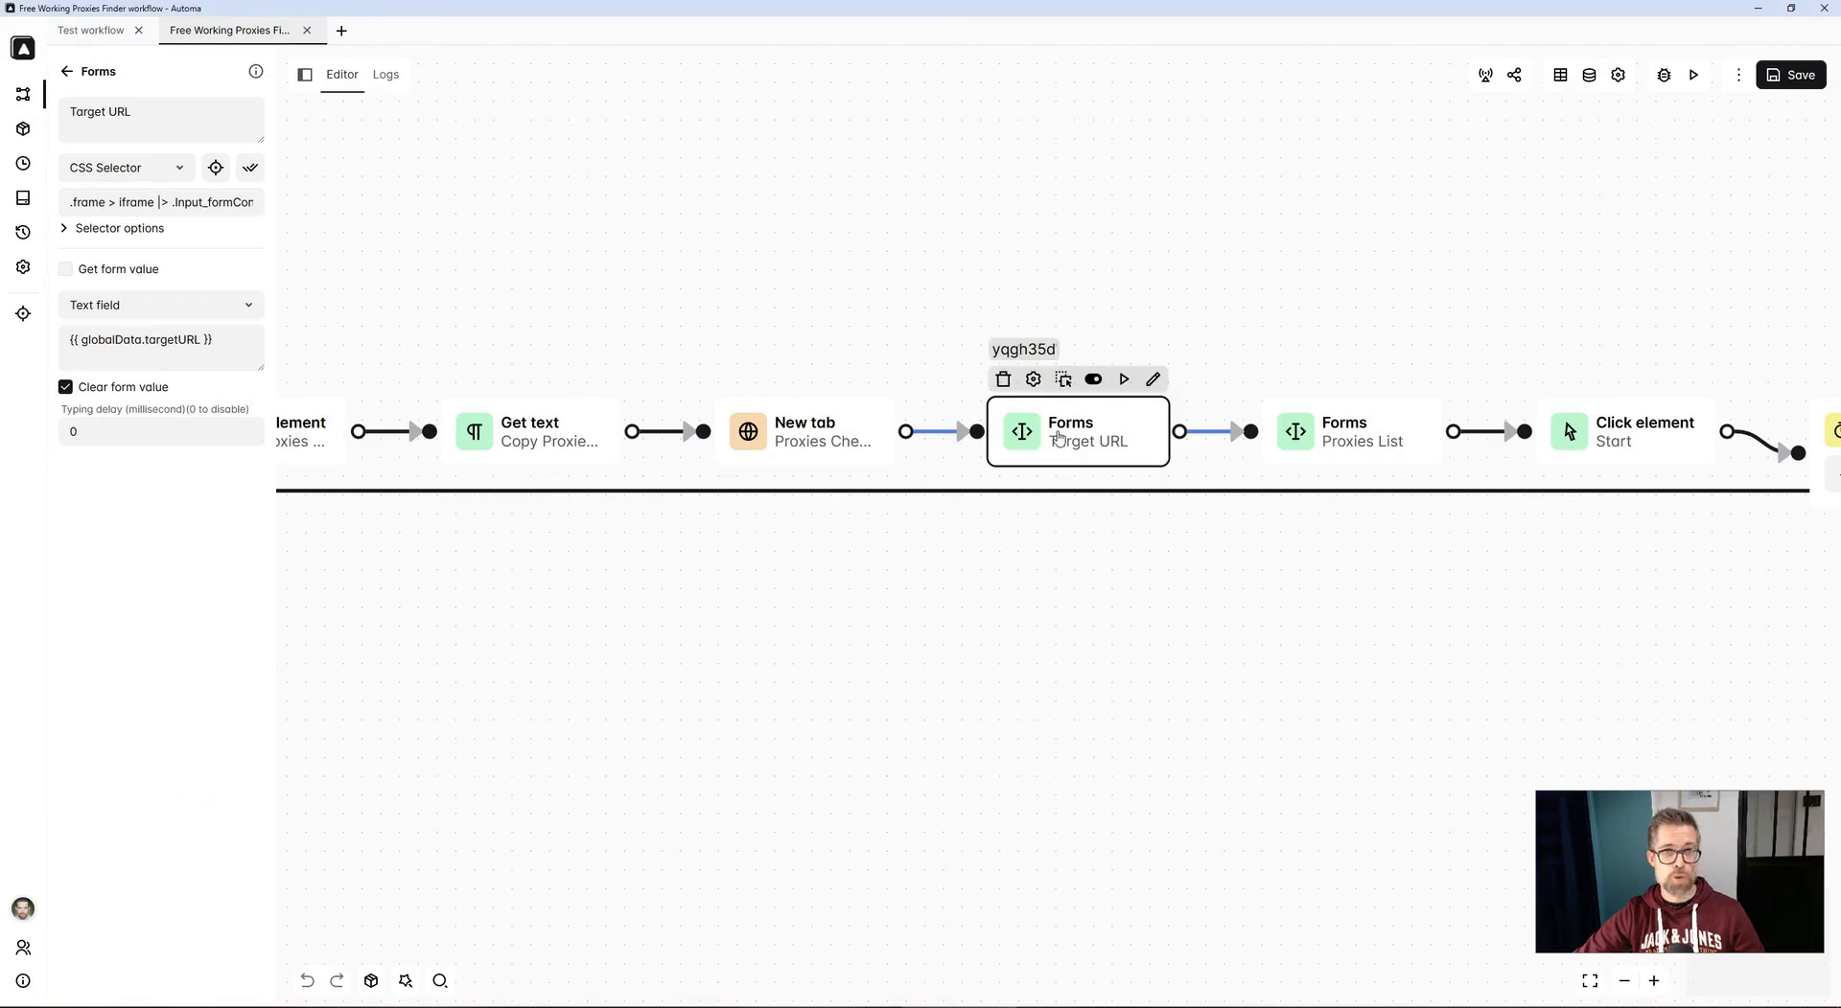
pyautogui.hotkey('alt', 'Tab')
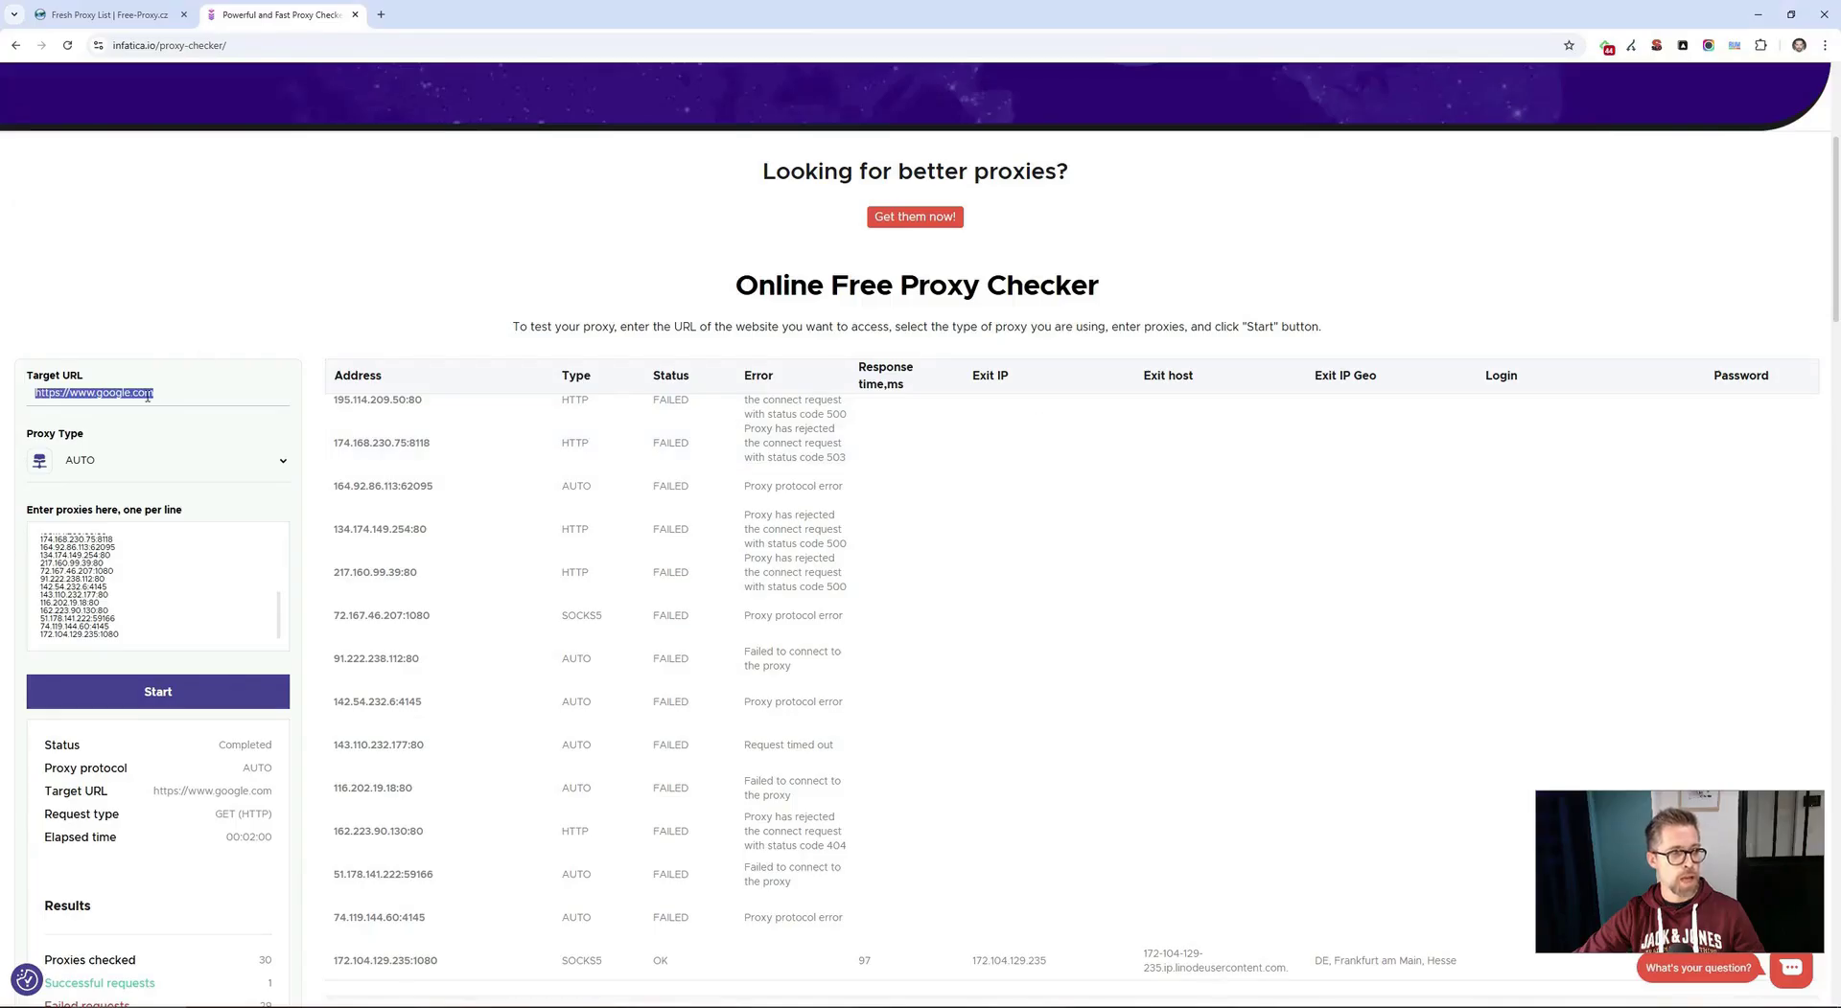
pyautogui.hotkey('alt', 'Tab')
# Step: Match the Proxies List form step against the checker's proxies box
pyautogui.moveTo(1188, 604); pyautogui.dragTo(896, 543)
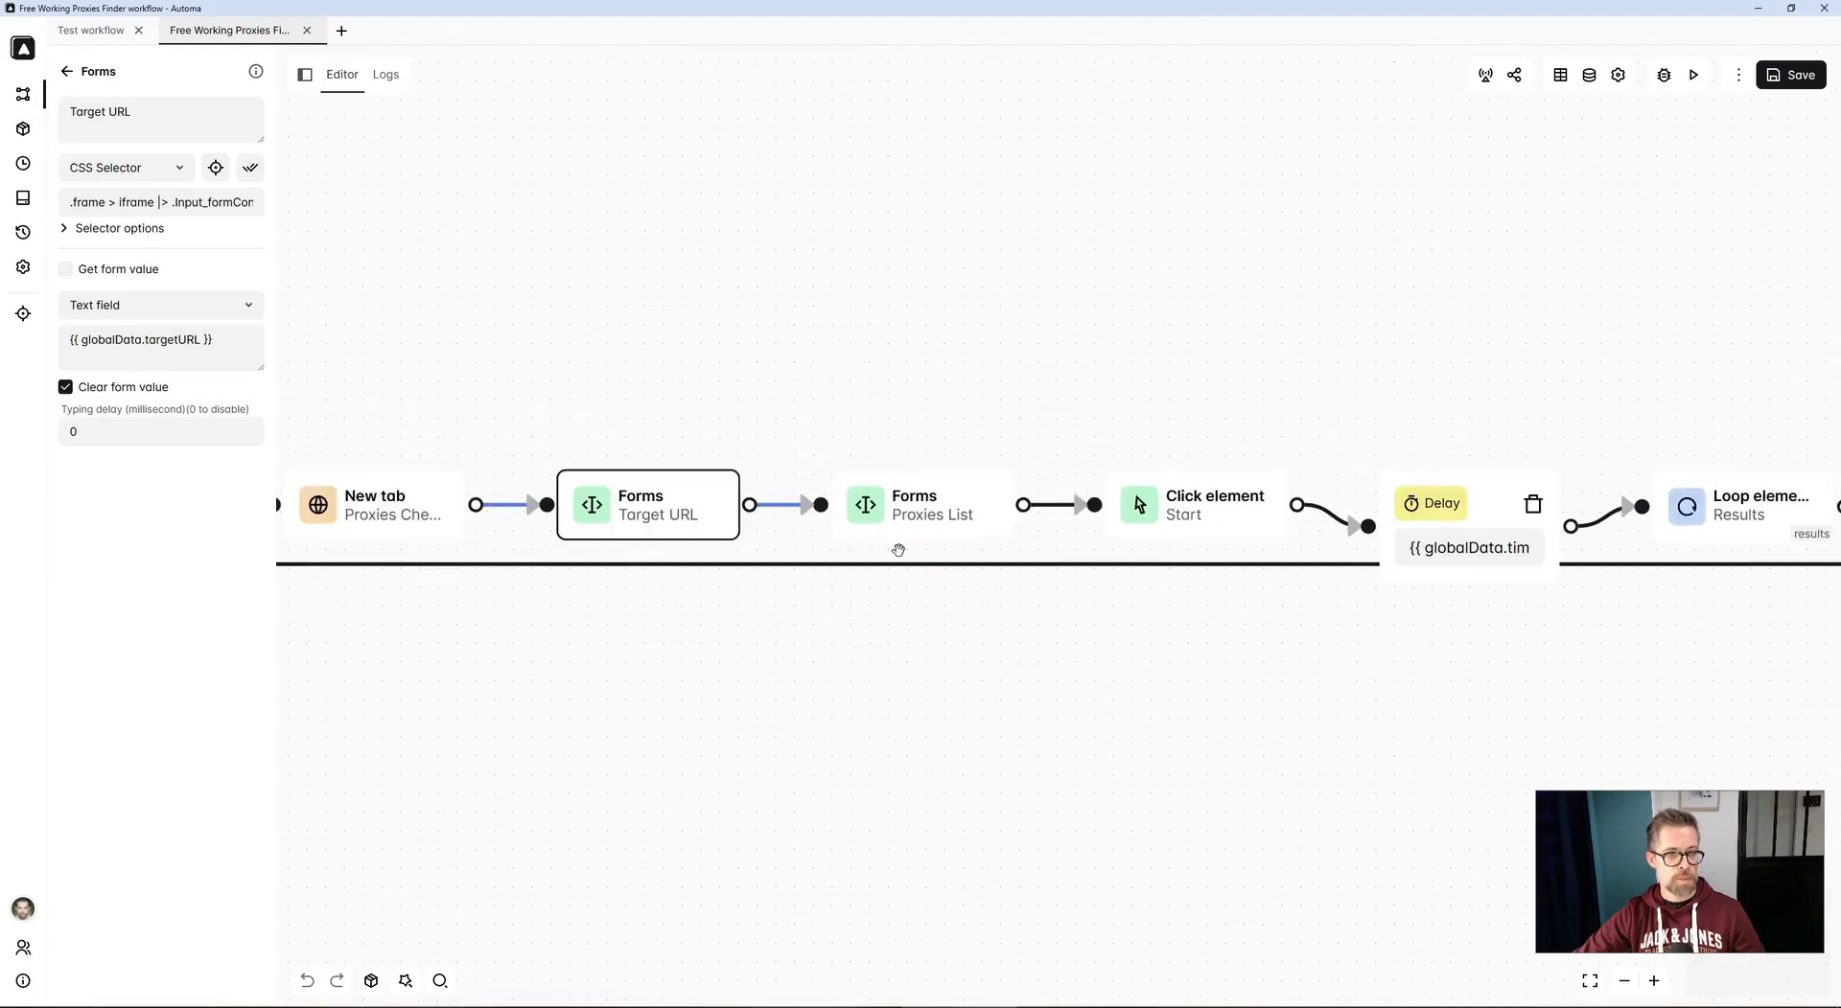
pyautogui.click(915, 519)
pyautogui.hotkey('alt', 'Tab')
pyautogui.click(208, 596)
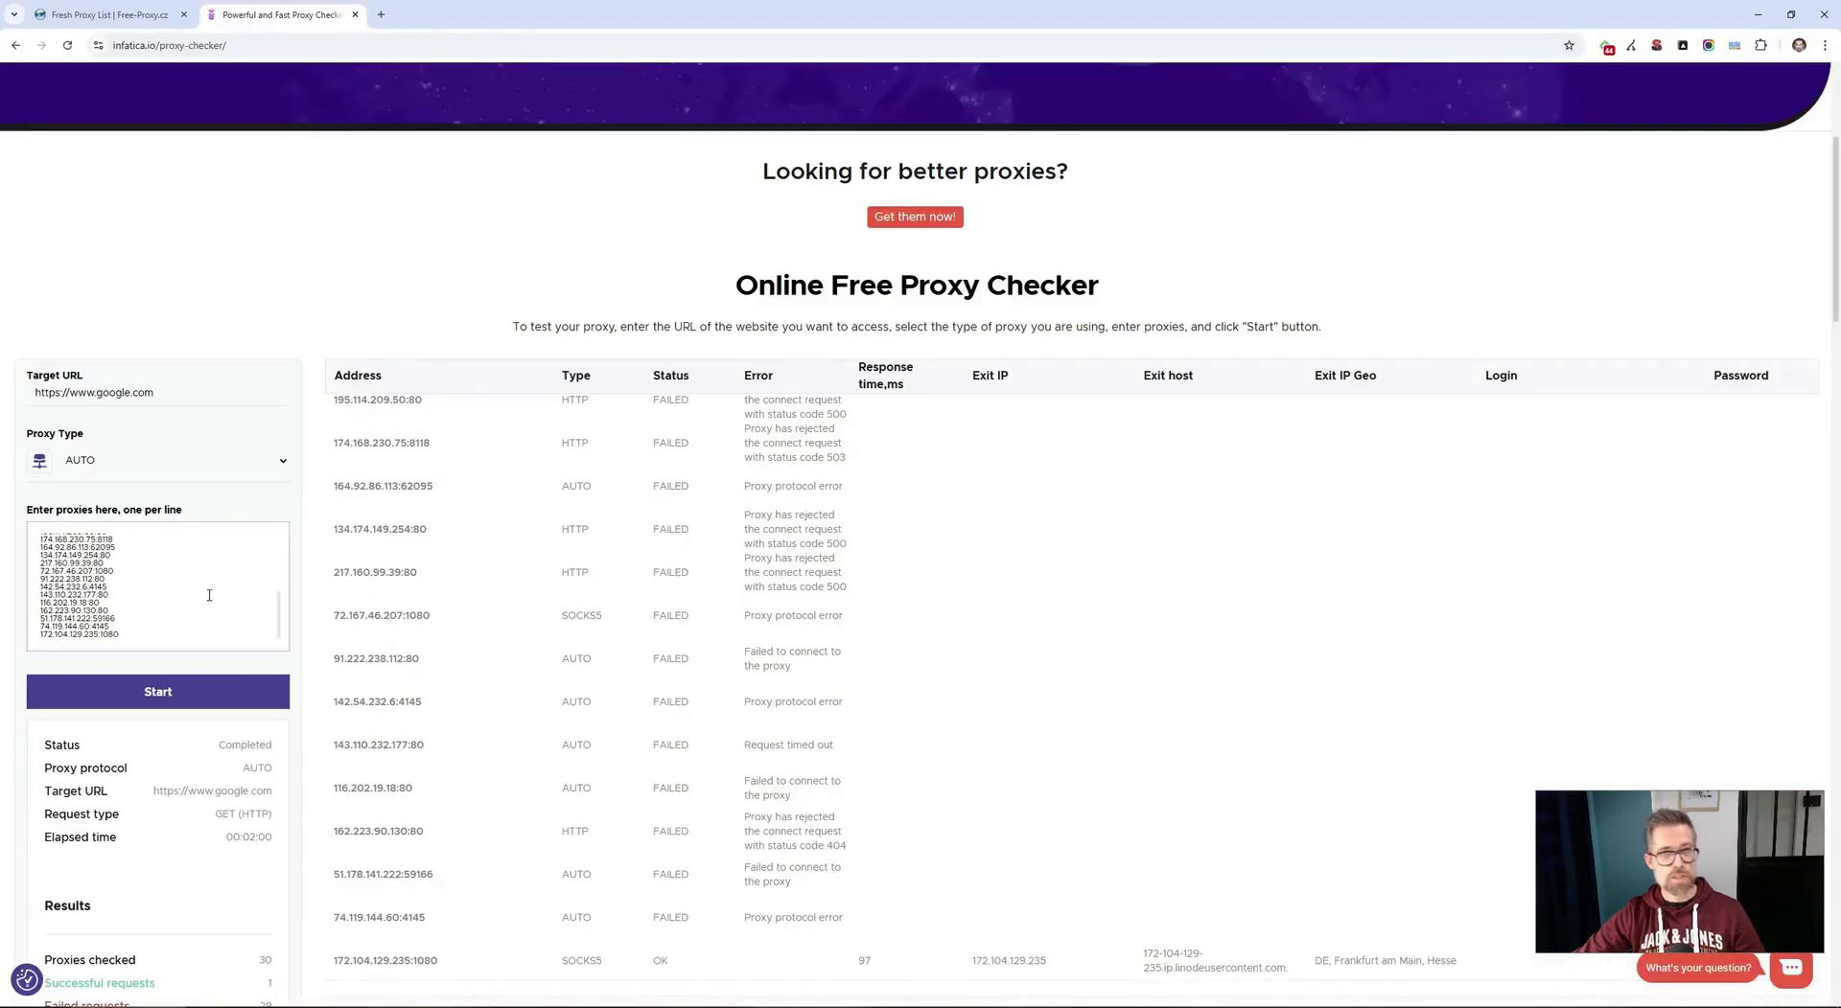
pyautogui.hotkey('alt', 'Tab')
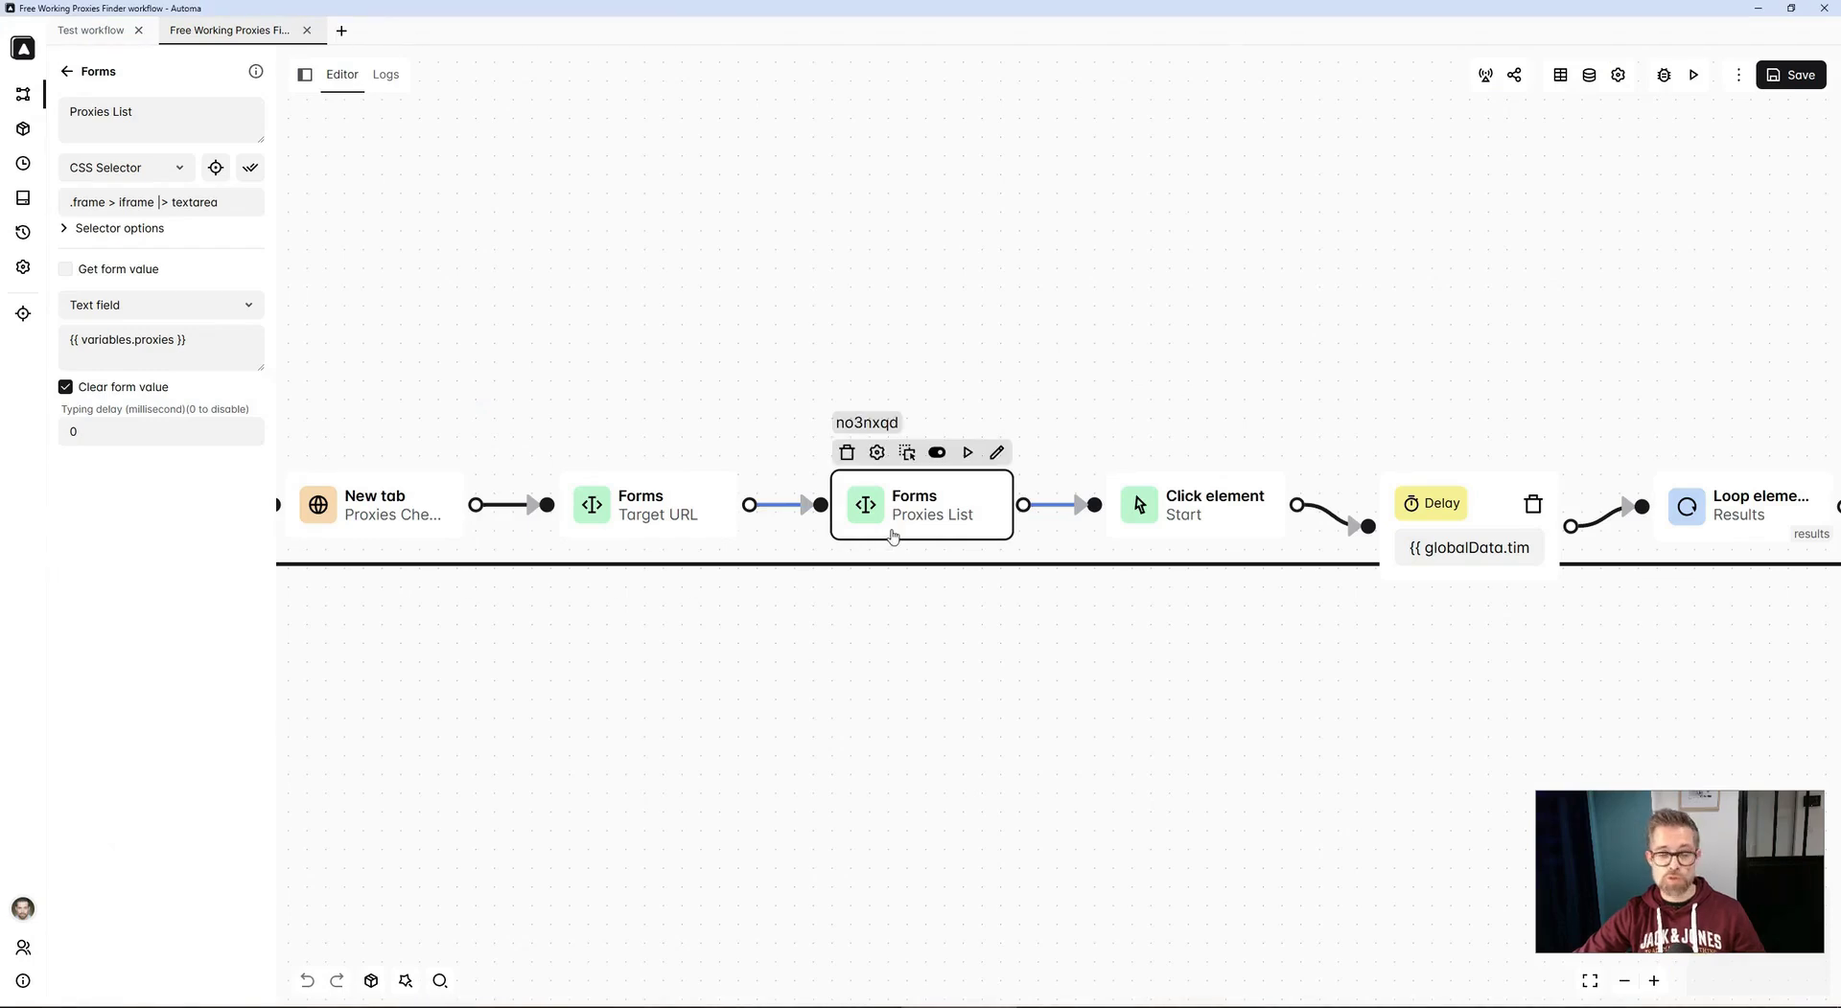
pyautogui.hotkey('alt', 'Tab')
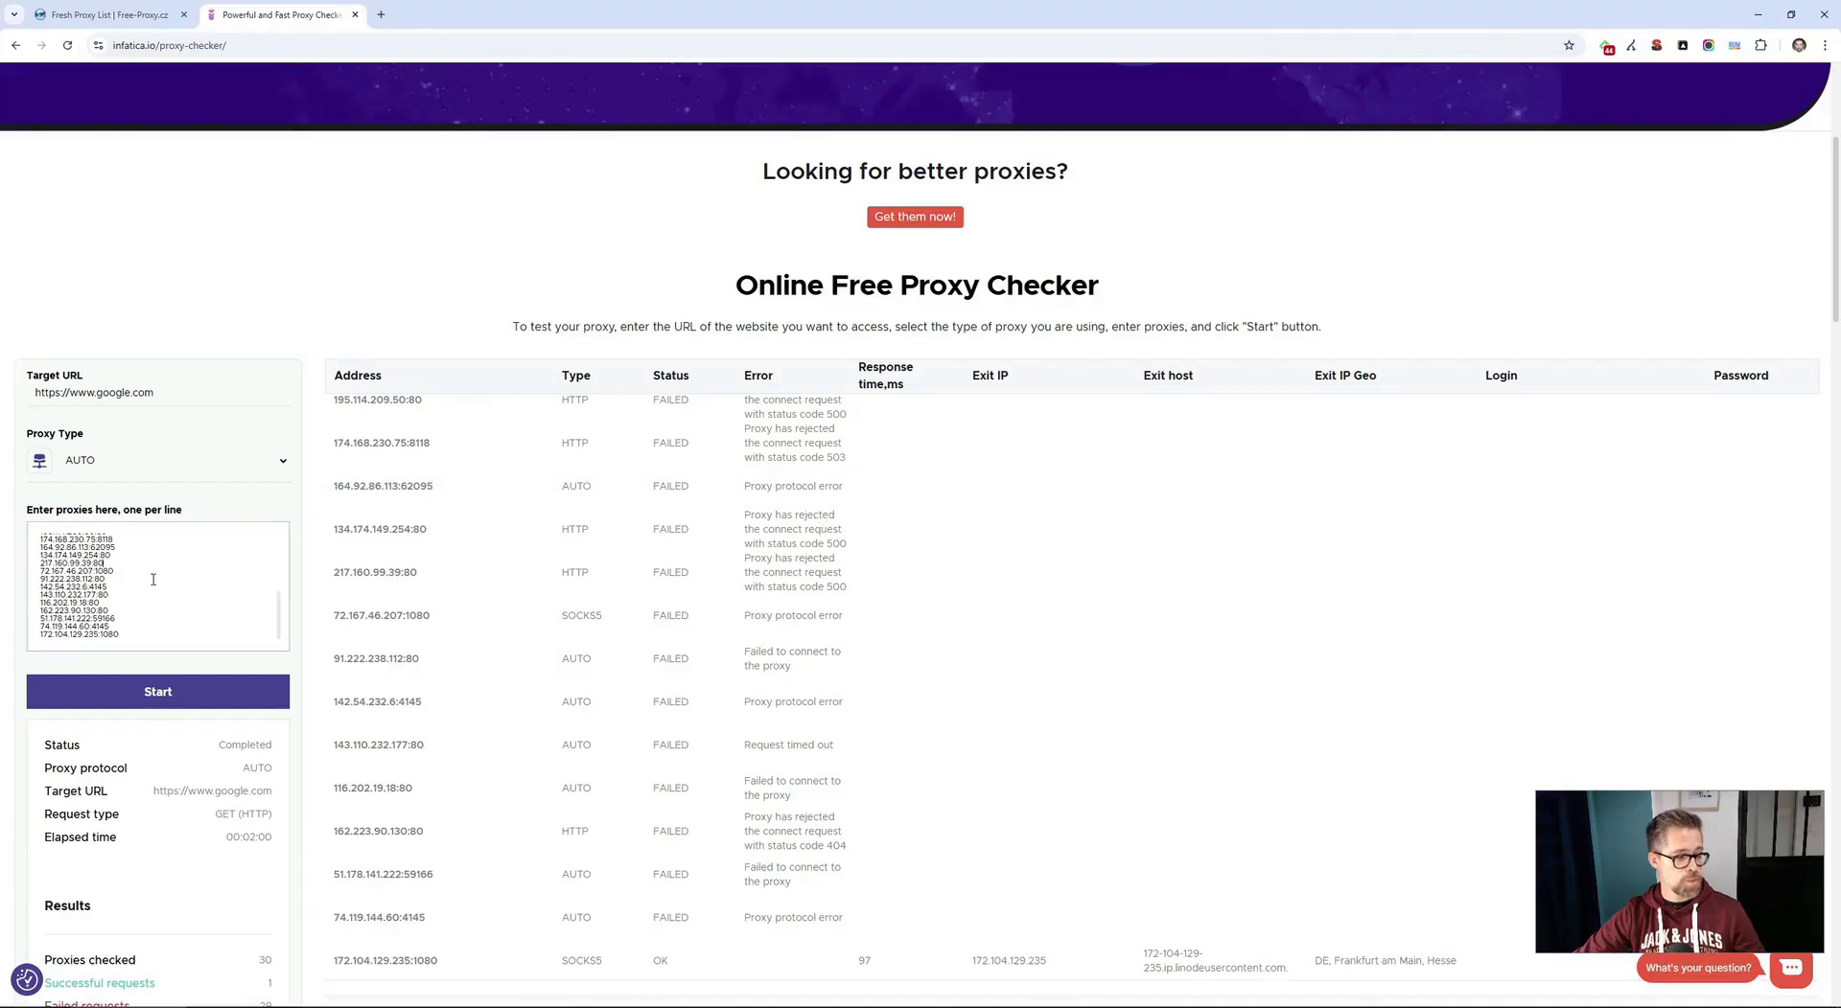
pyautogui.scroll(3, 153, 580)
pyautogui.hotkey('alt', 'Tab')
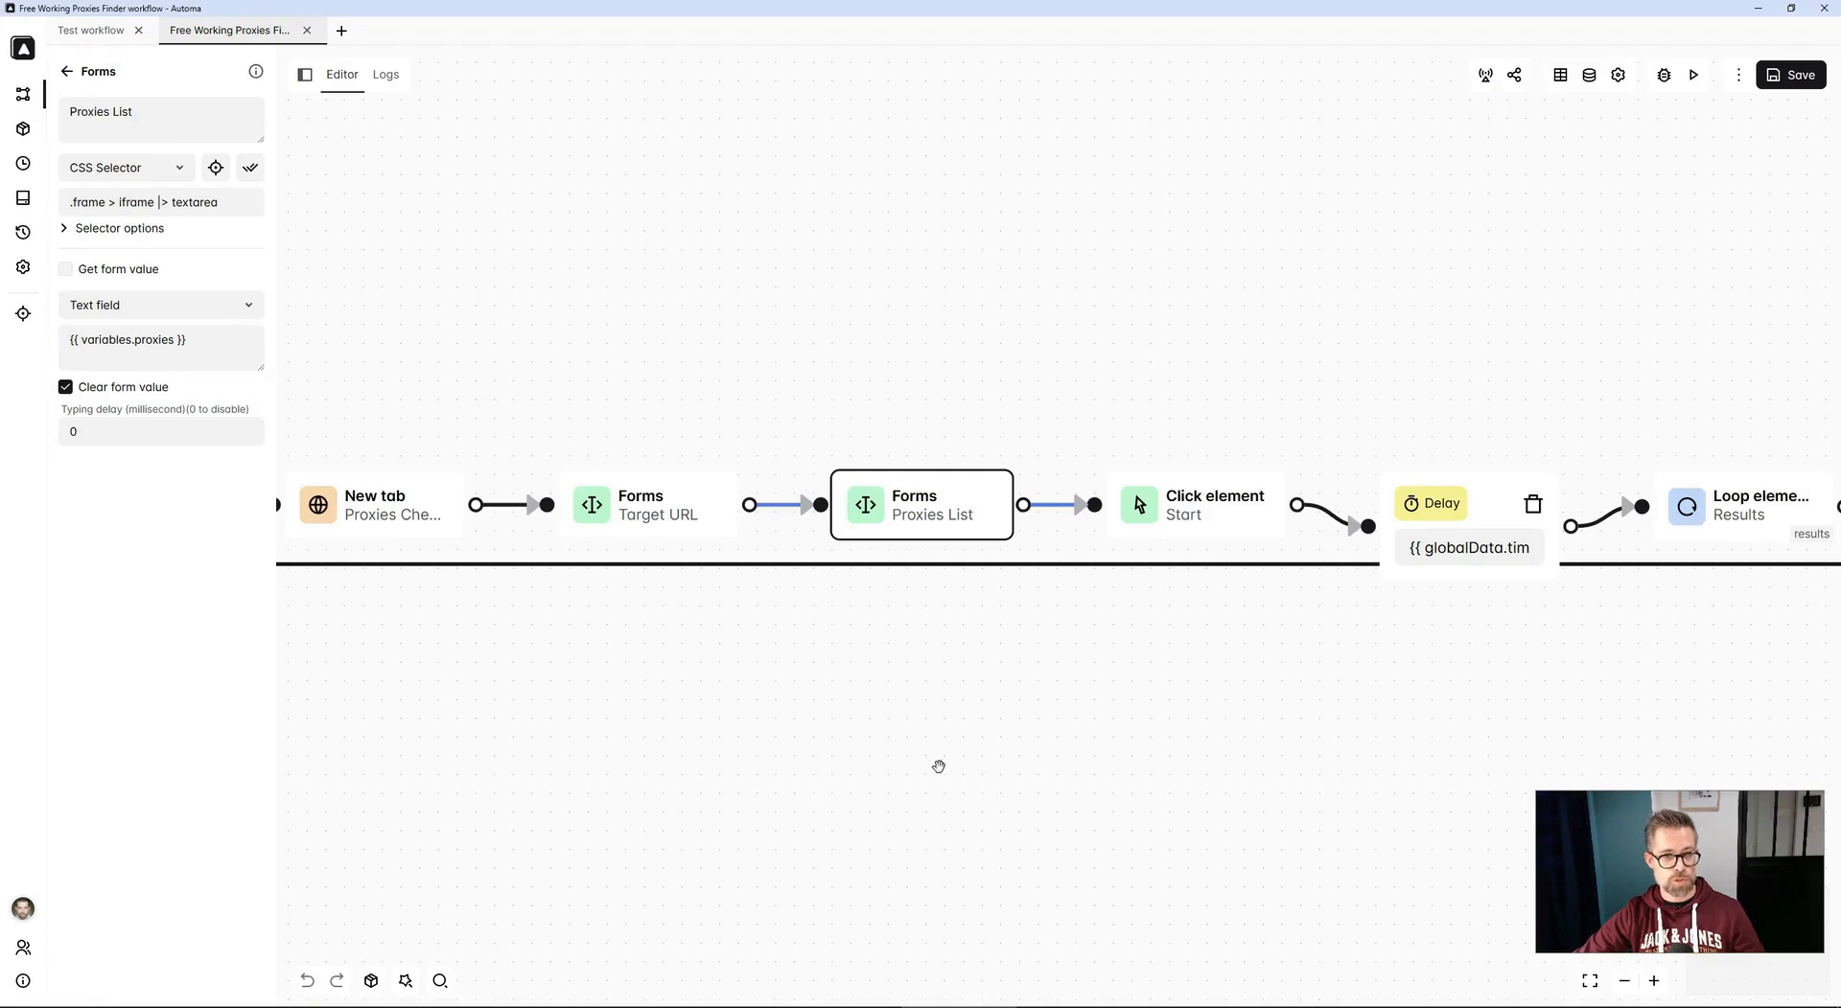
# Step: Check the Start click step, then show the Delay step set to {{ globalData.timeout }}000 ms
pyautogui.click(1047, 527)
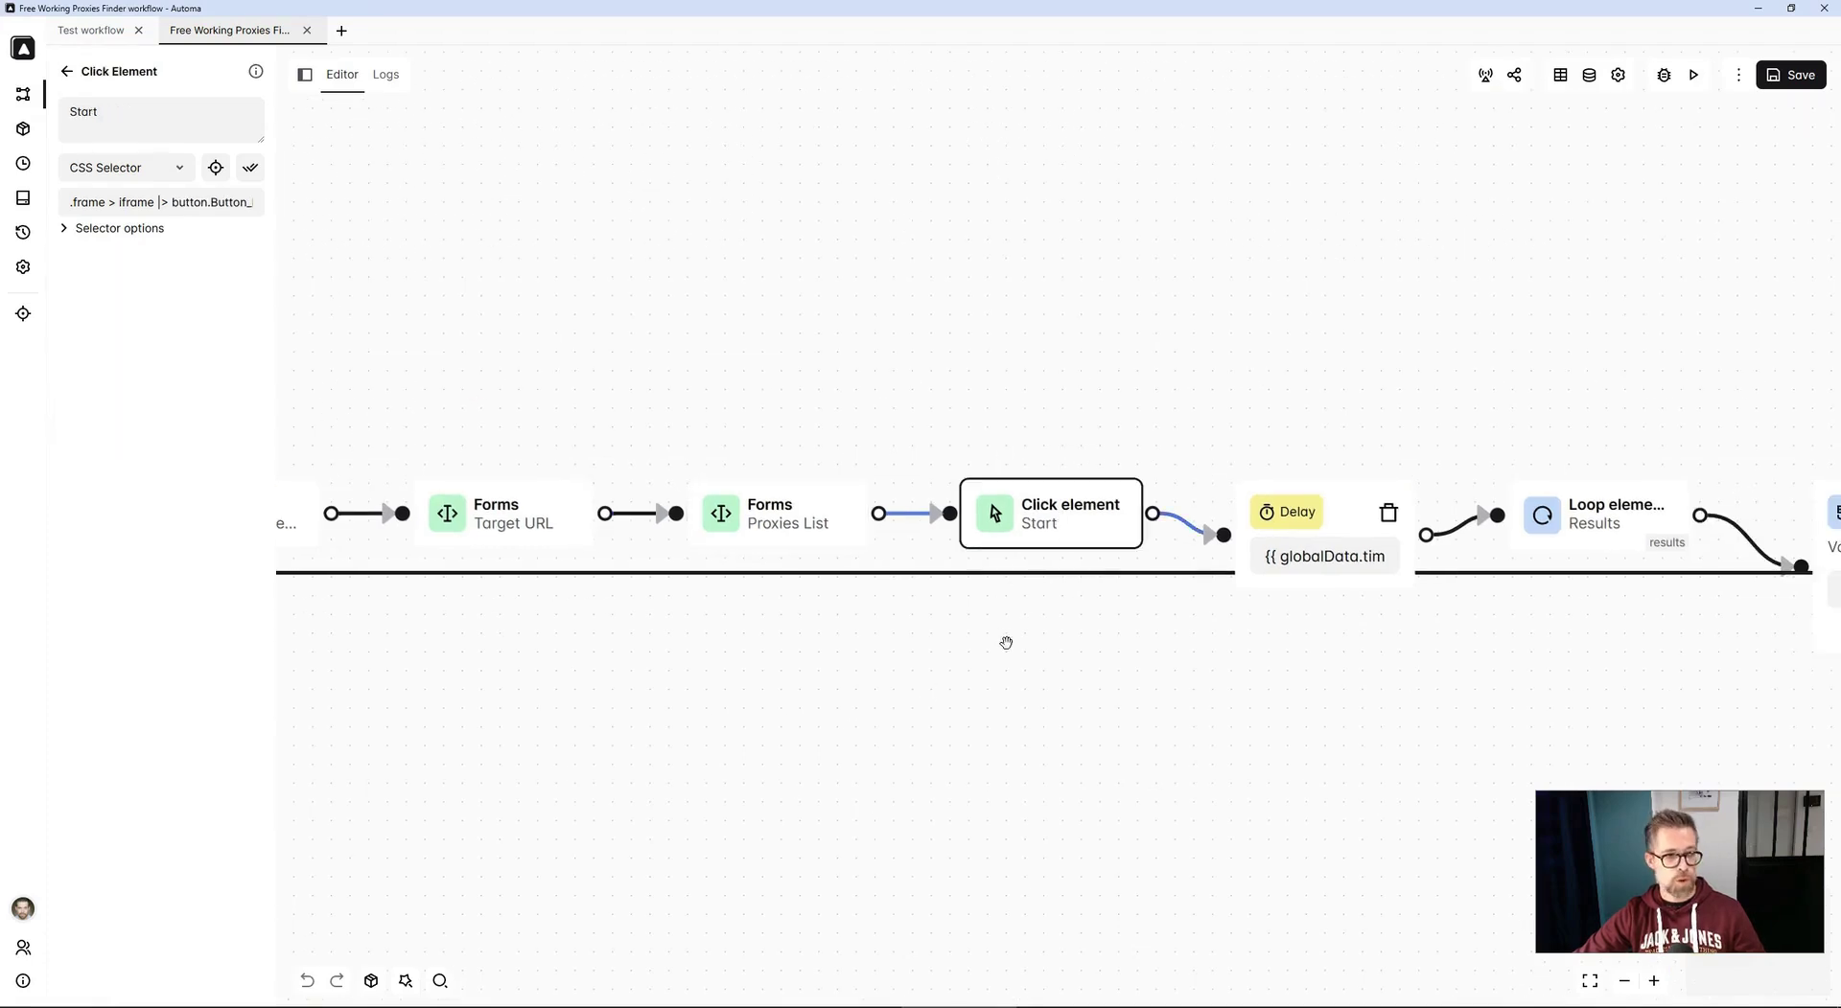
pyautogui.hotkey('alt', 'Tab')
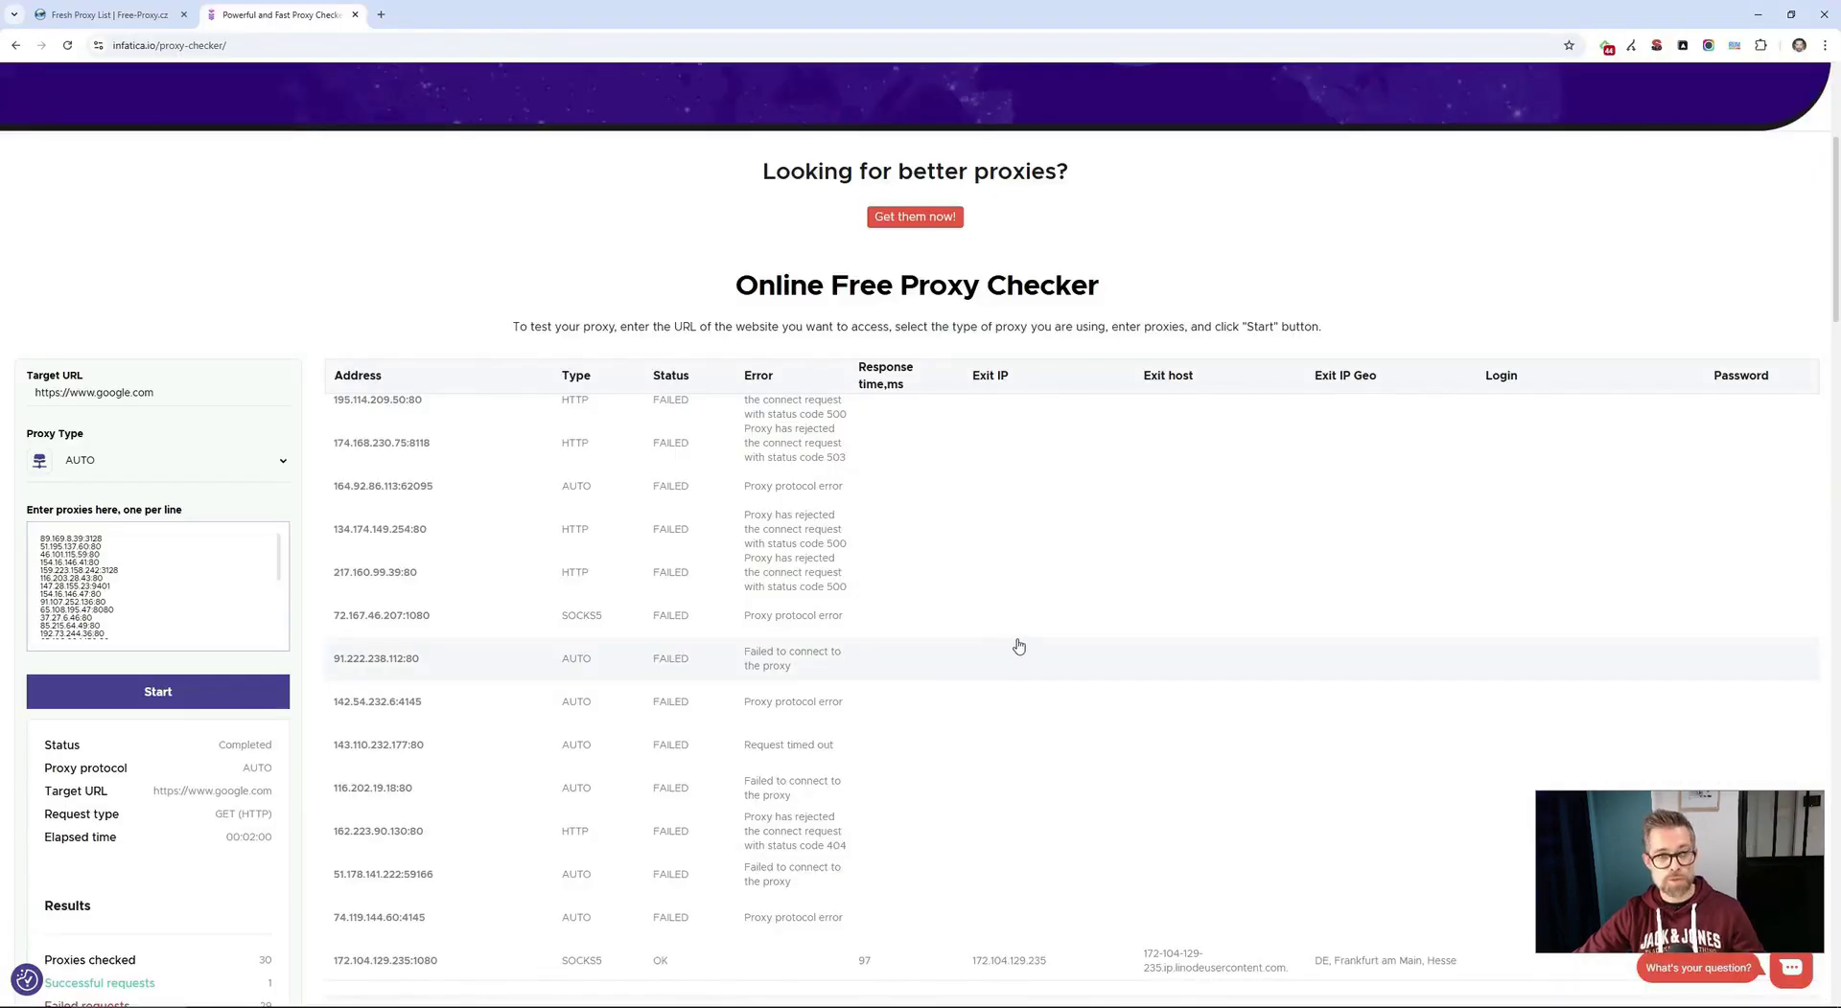
pyautogui.hotkey('alt', 'Tab')
pyautogui.moveTo(1089, 694); pyautogui.dragTo(887, 719)
pyautogui.click(1079, 517)
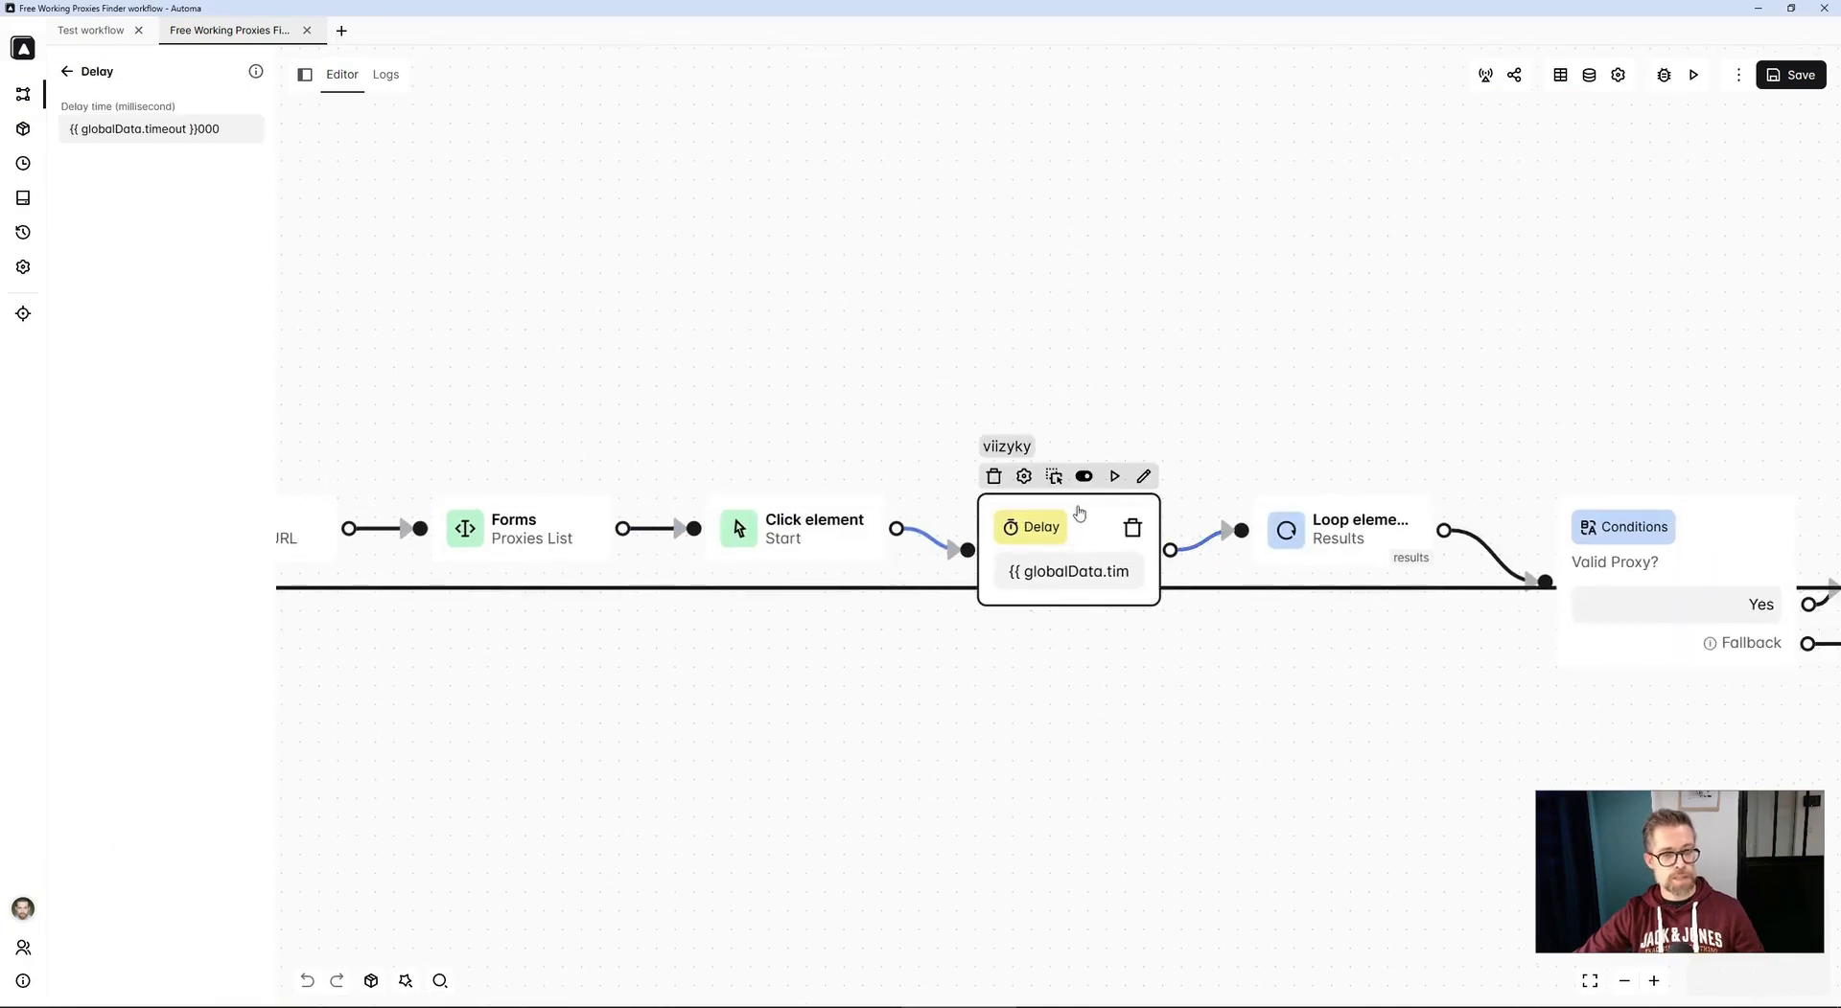
# Step: Confirm the global timeout value of 10 in Global data
pyautogui.click(1588, 75)
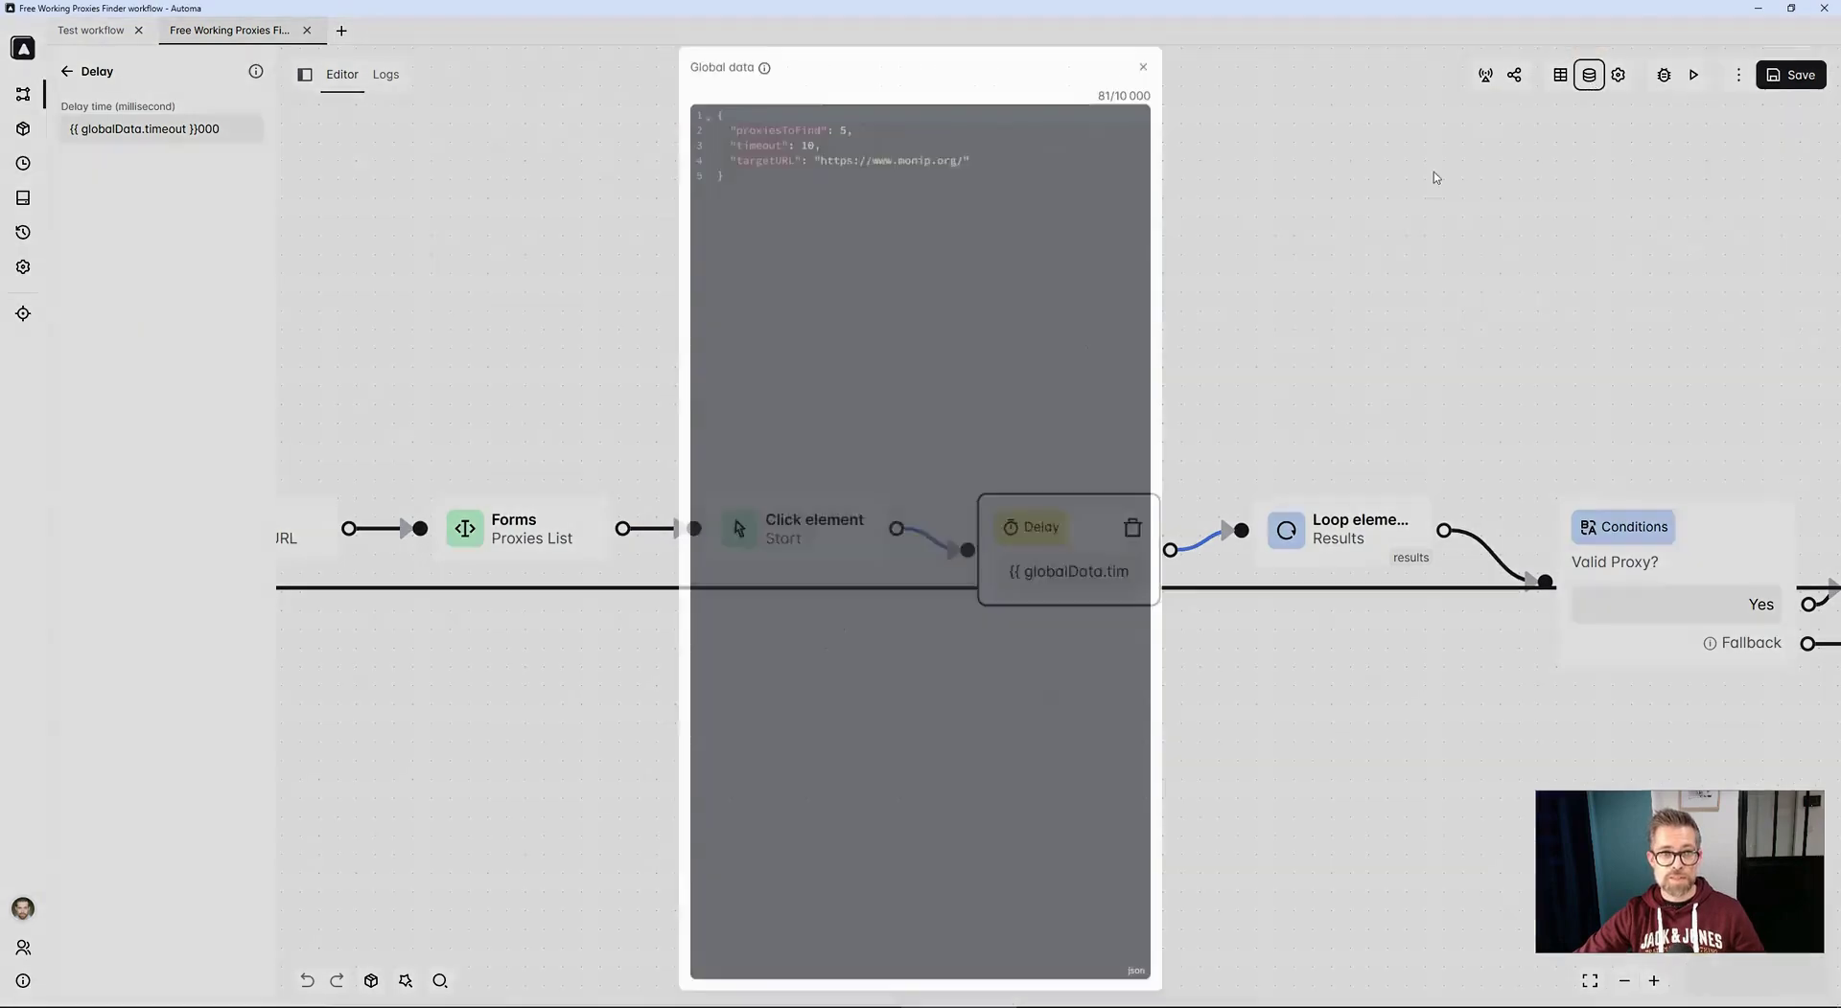
pyautogui.moveTo(731, 138); pyautogui.dragTo(869, 135)
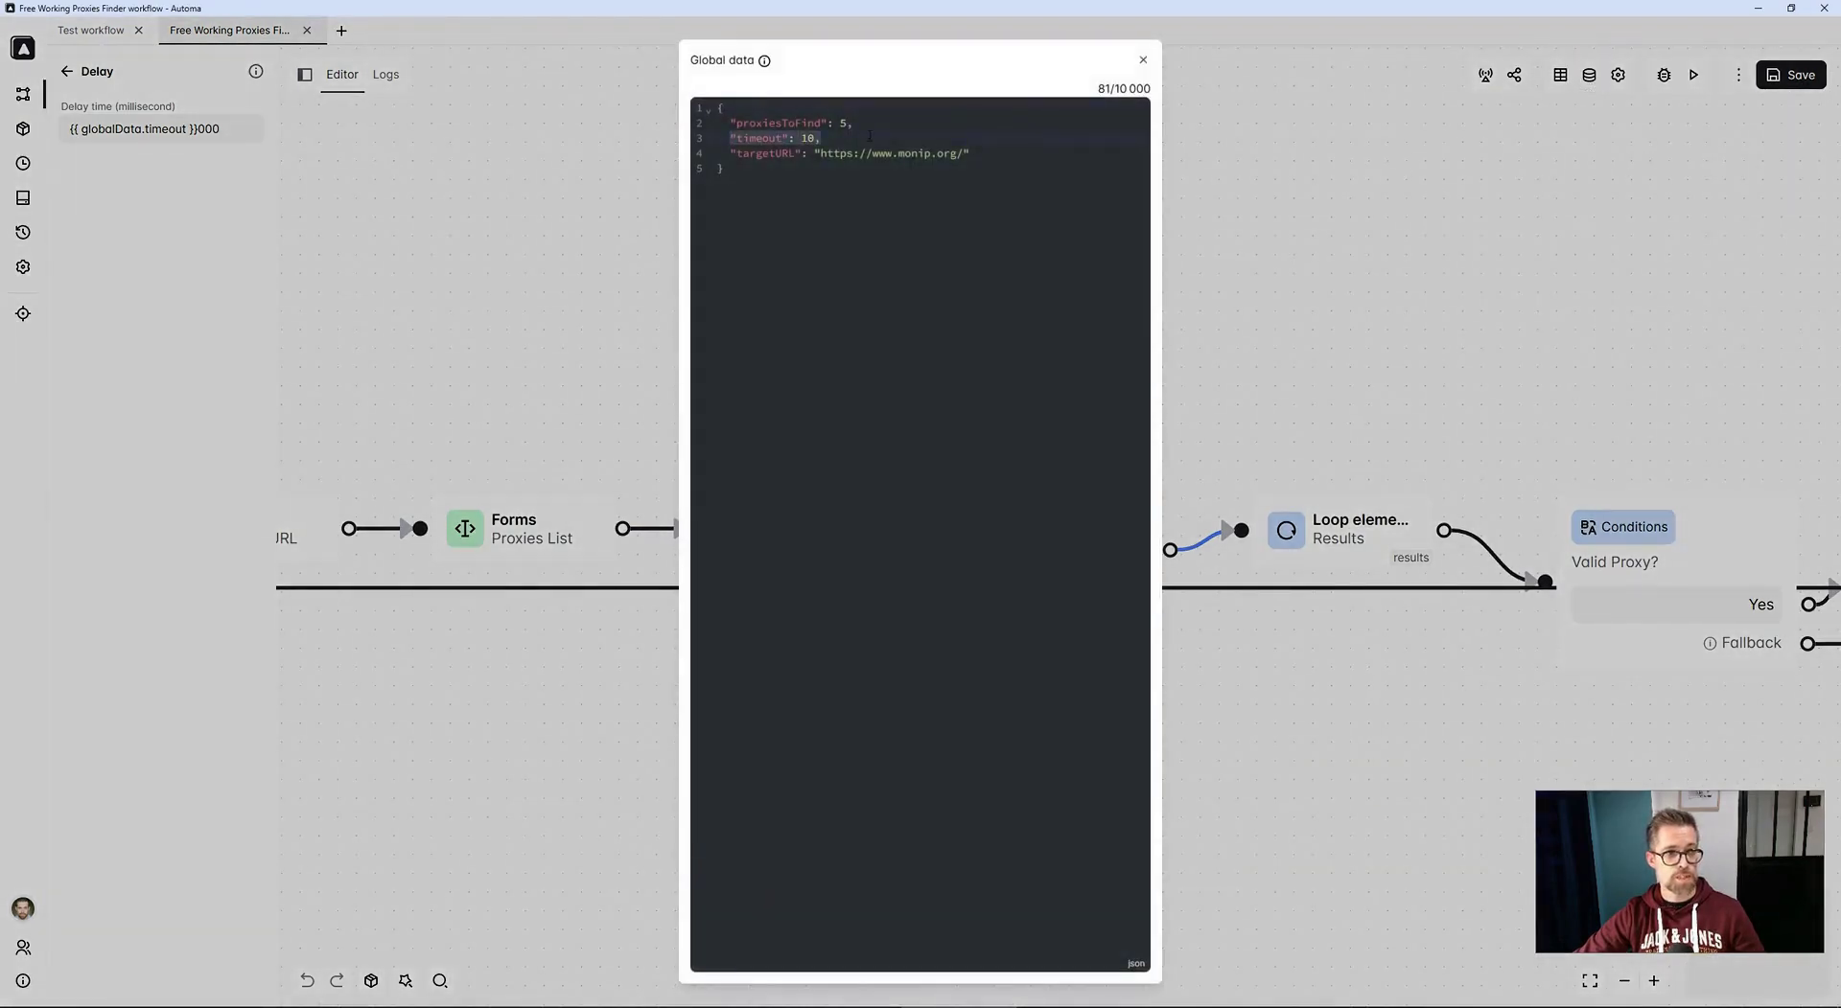
pyautogui.click(1416, 268)
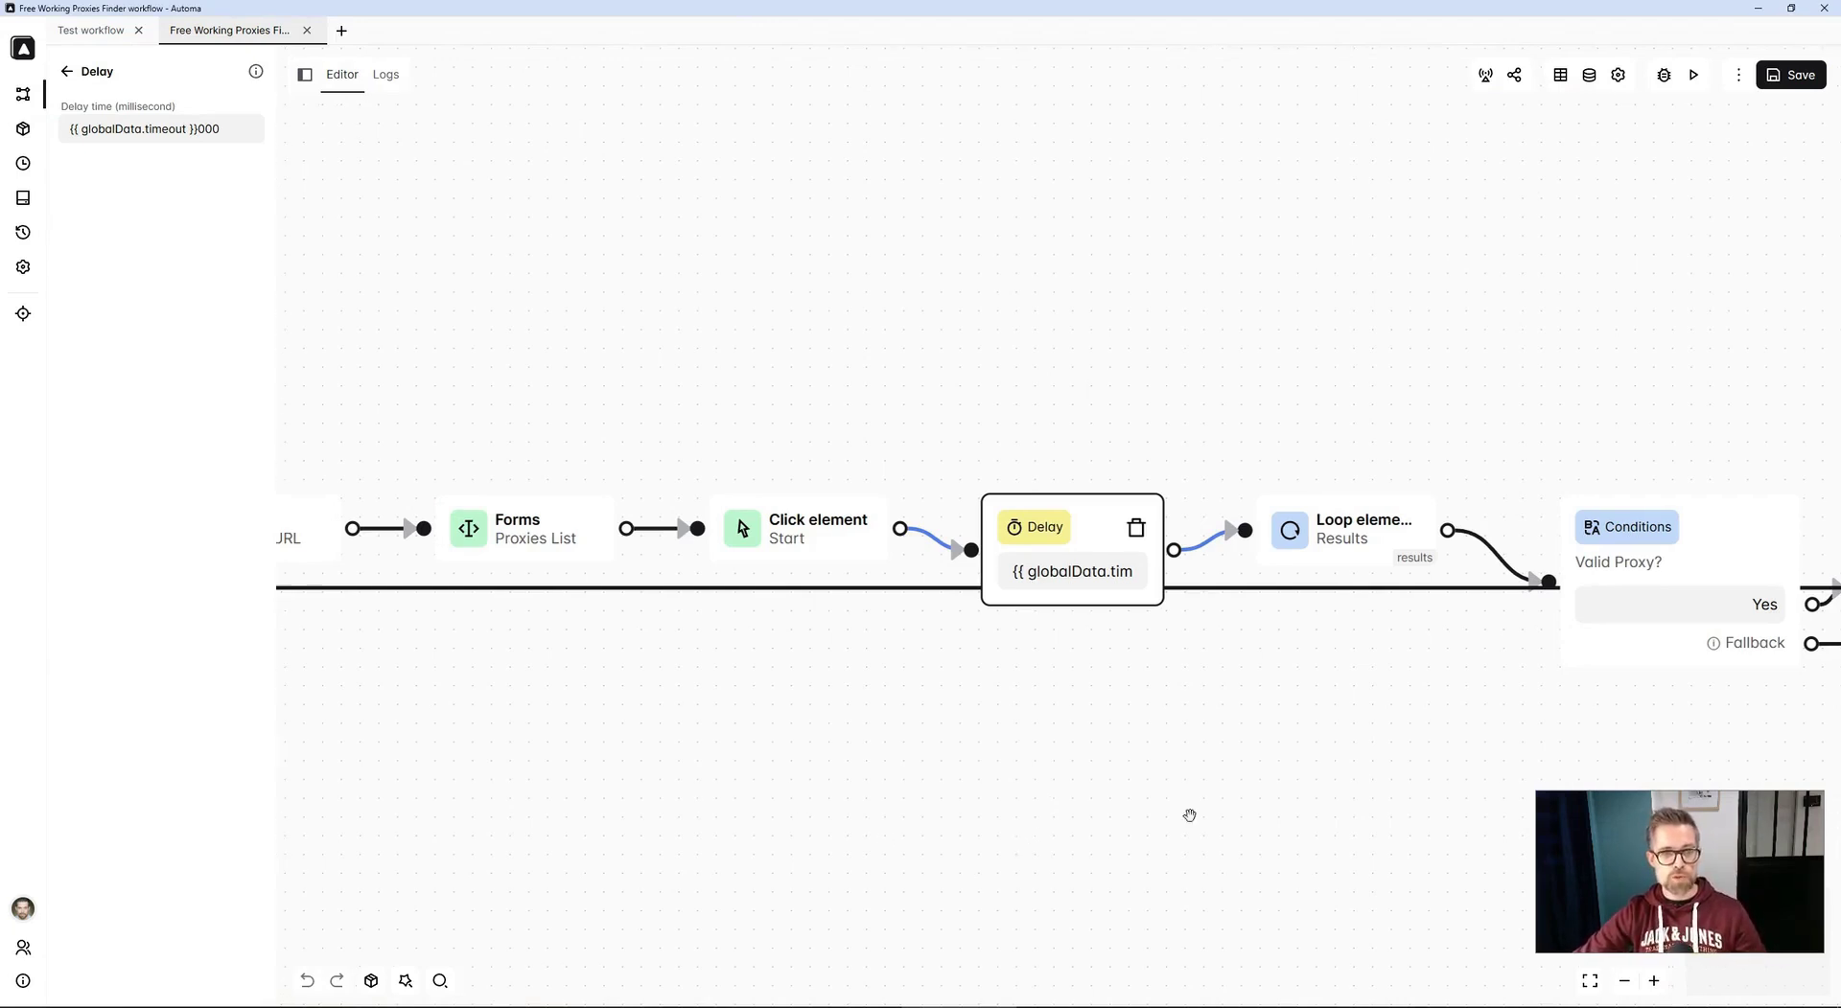
# Step: Inspect the Results loop step and open the Valid Proxy? condition with its Yes path
pyautogui.moveTo(1252, 786); pyautogui.dragTo(841, 825)
pyautogui.click(923, 599)
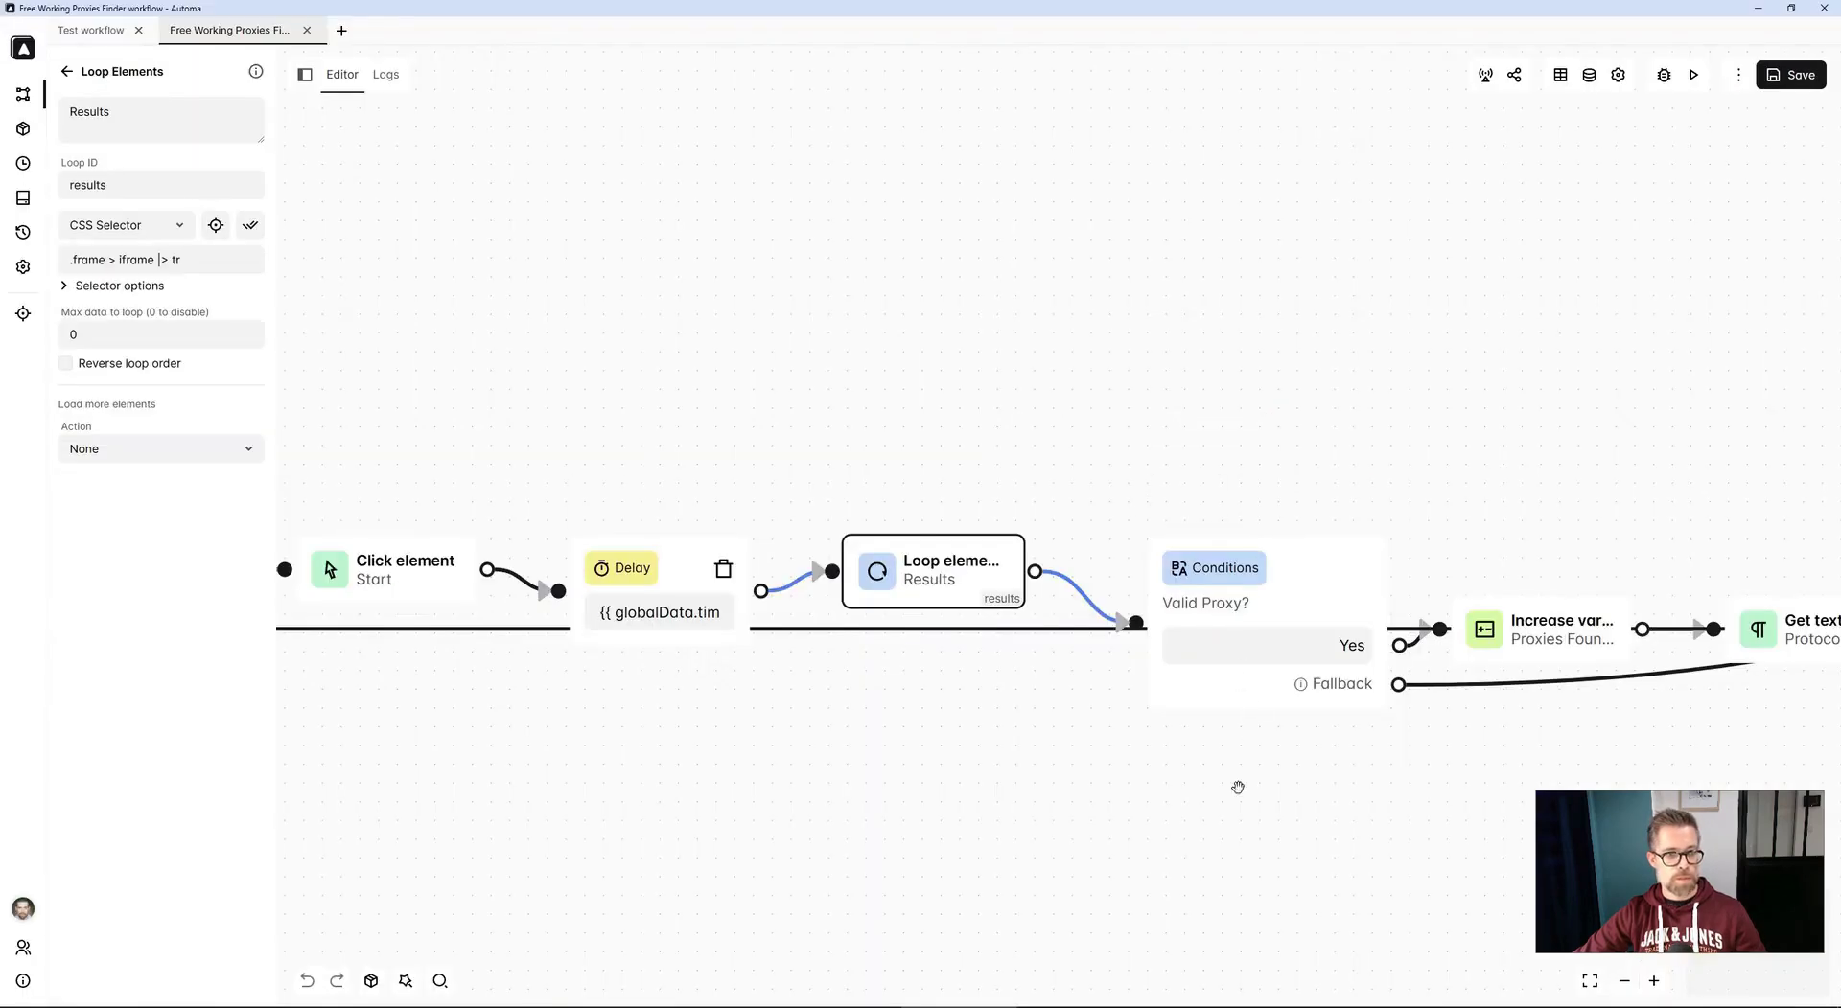
pyautogui.moveTo(1236, 780); pyautogui.dragTo(976, 794)
pyautogui.click(959, 630)
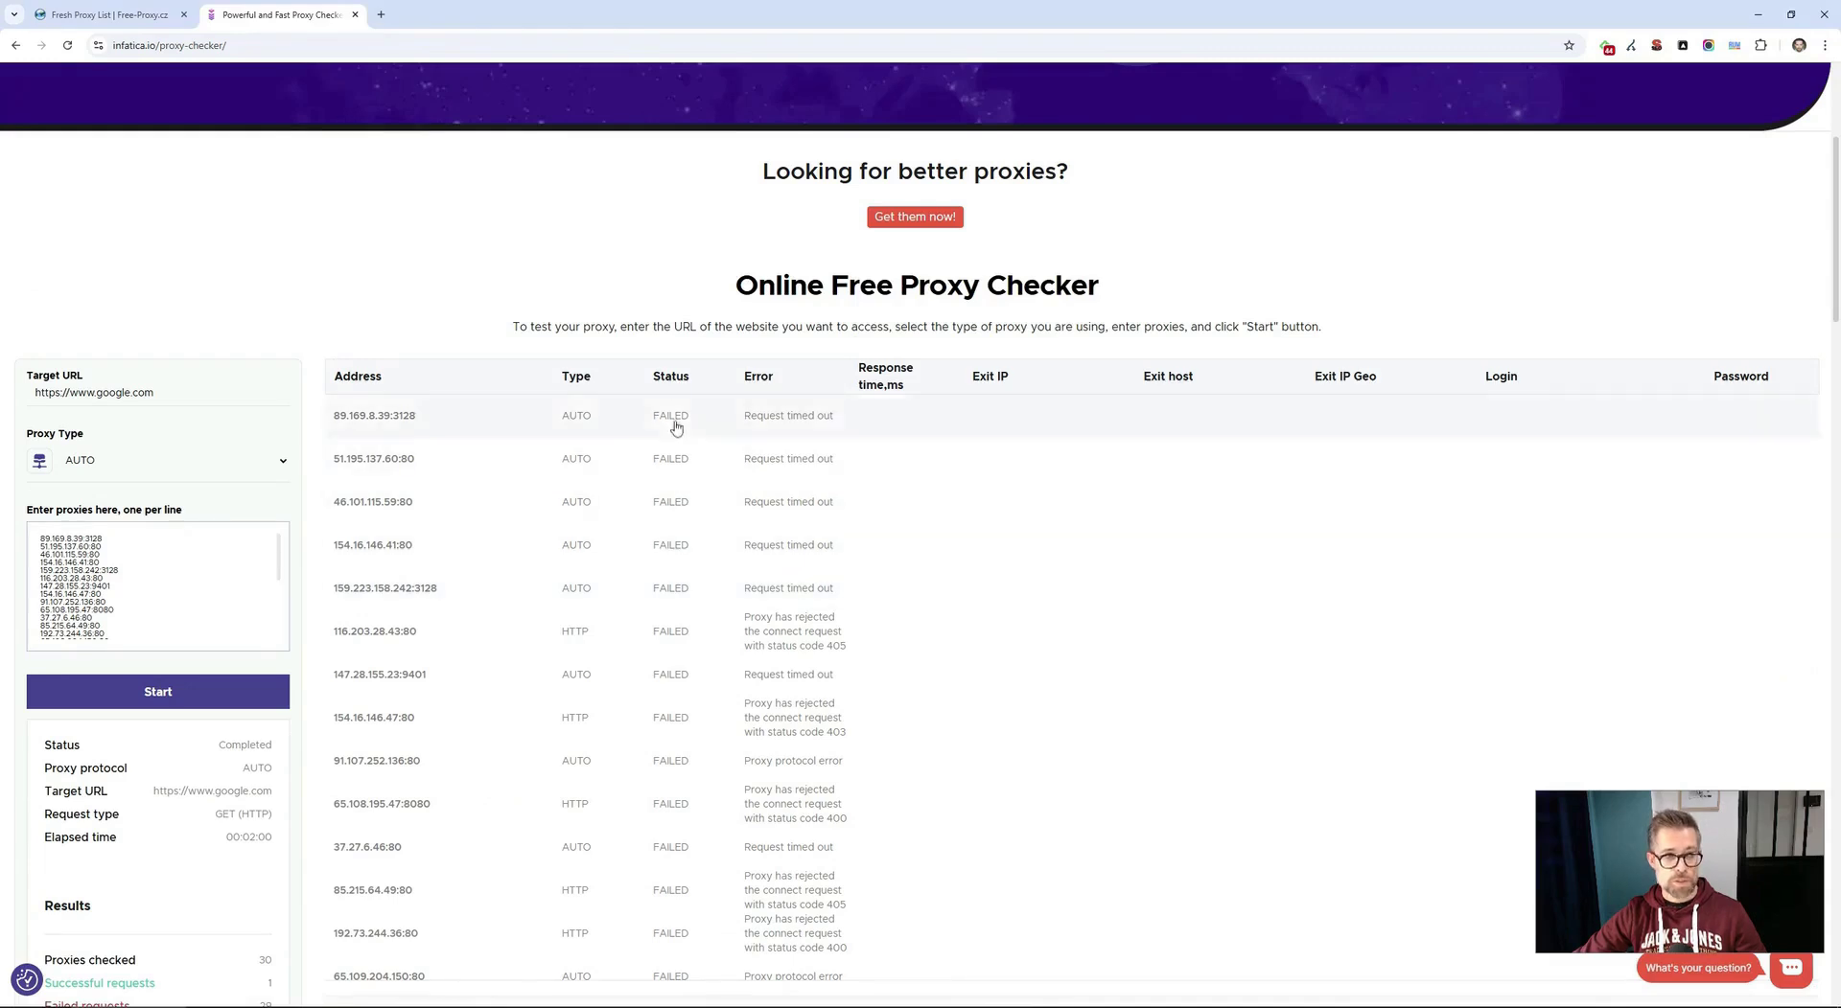
pyautogui.scroll(-6, 687, 474)
pyautogui.scroll(-1, 685, 480)
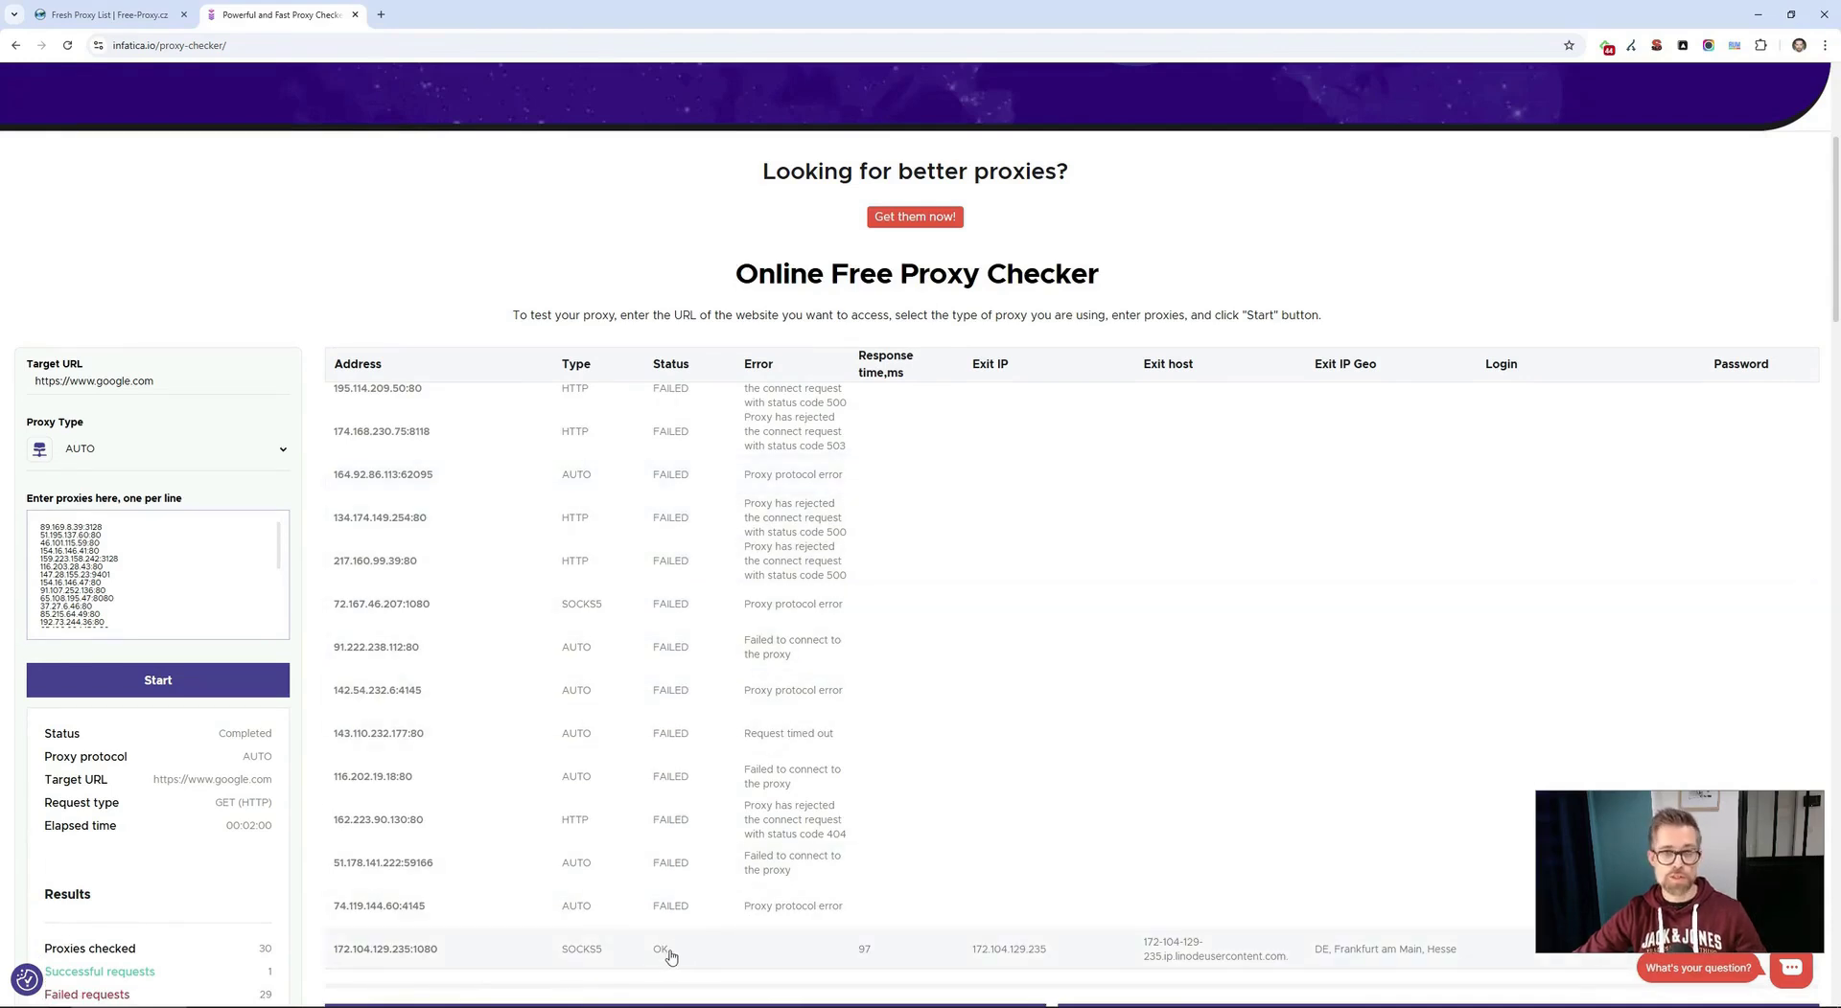
pyautogui.hotkey('alt', 'Tab')
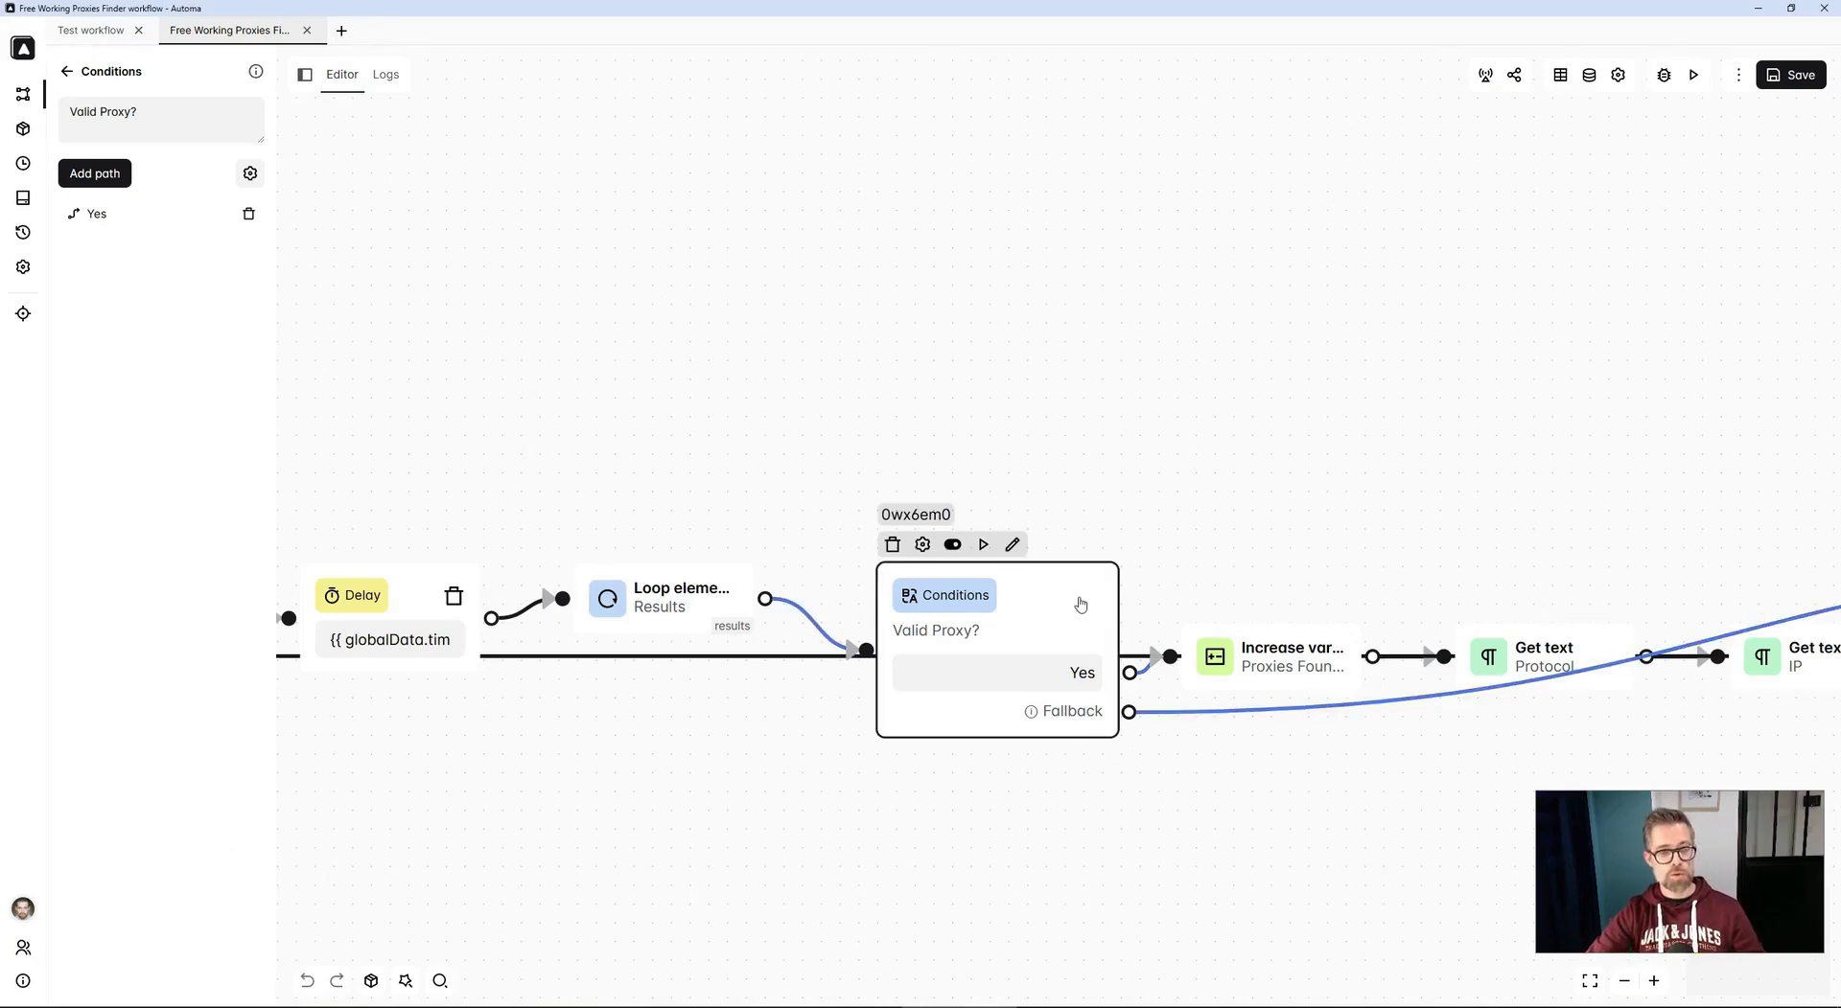
# Step: Glance at the checker results, then open the Proxies Found counter step's settings
pyautogui.hotkey('alt', 'Tab')
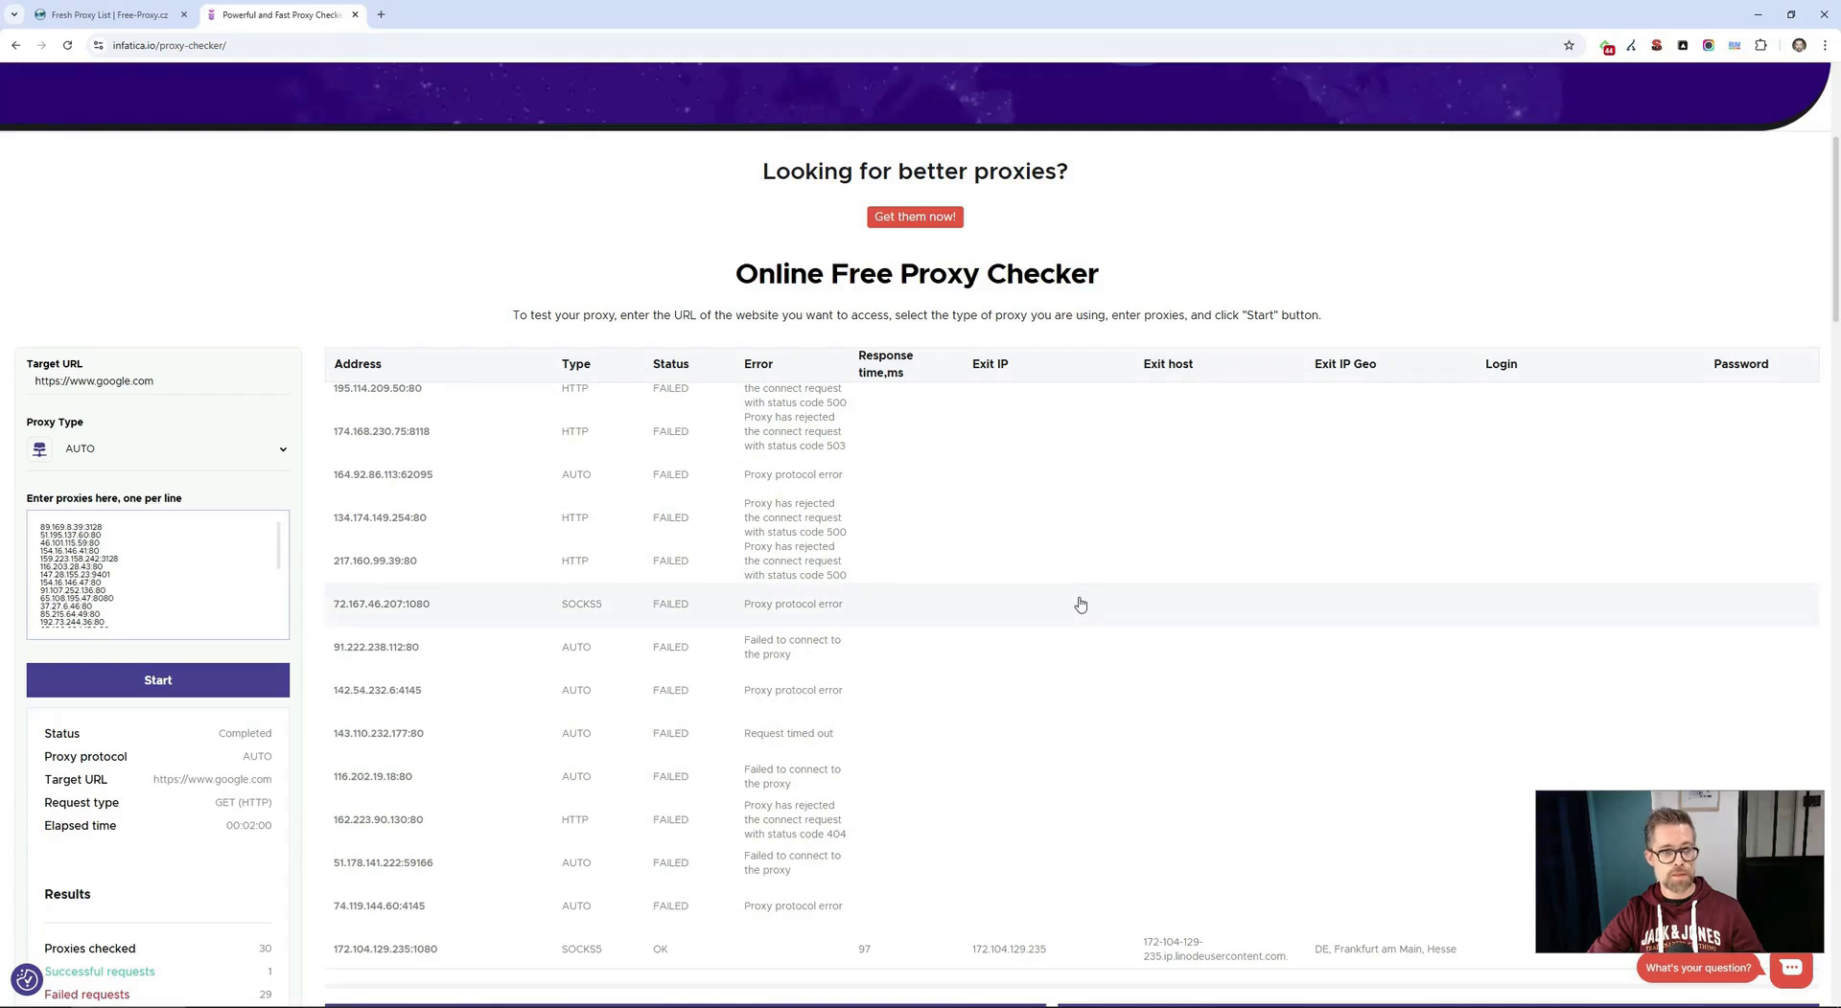
pyautogui.hotkey('alt', 'Tab')
pyautogui.moveTo(1093, 587)
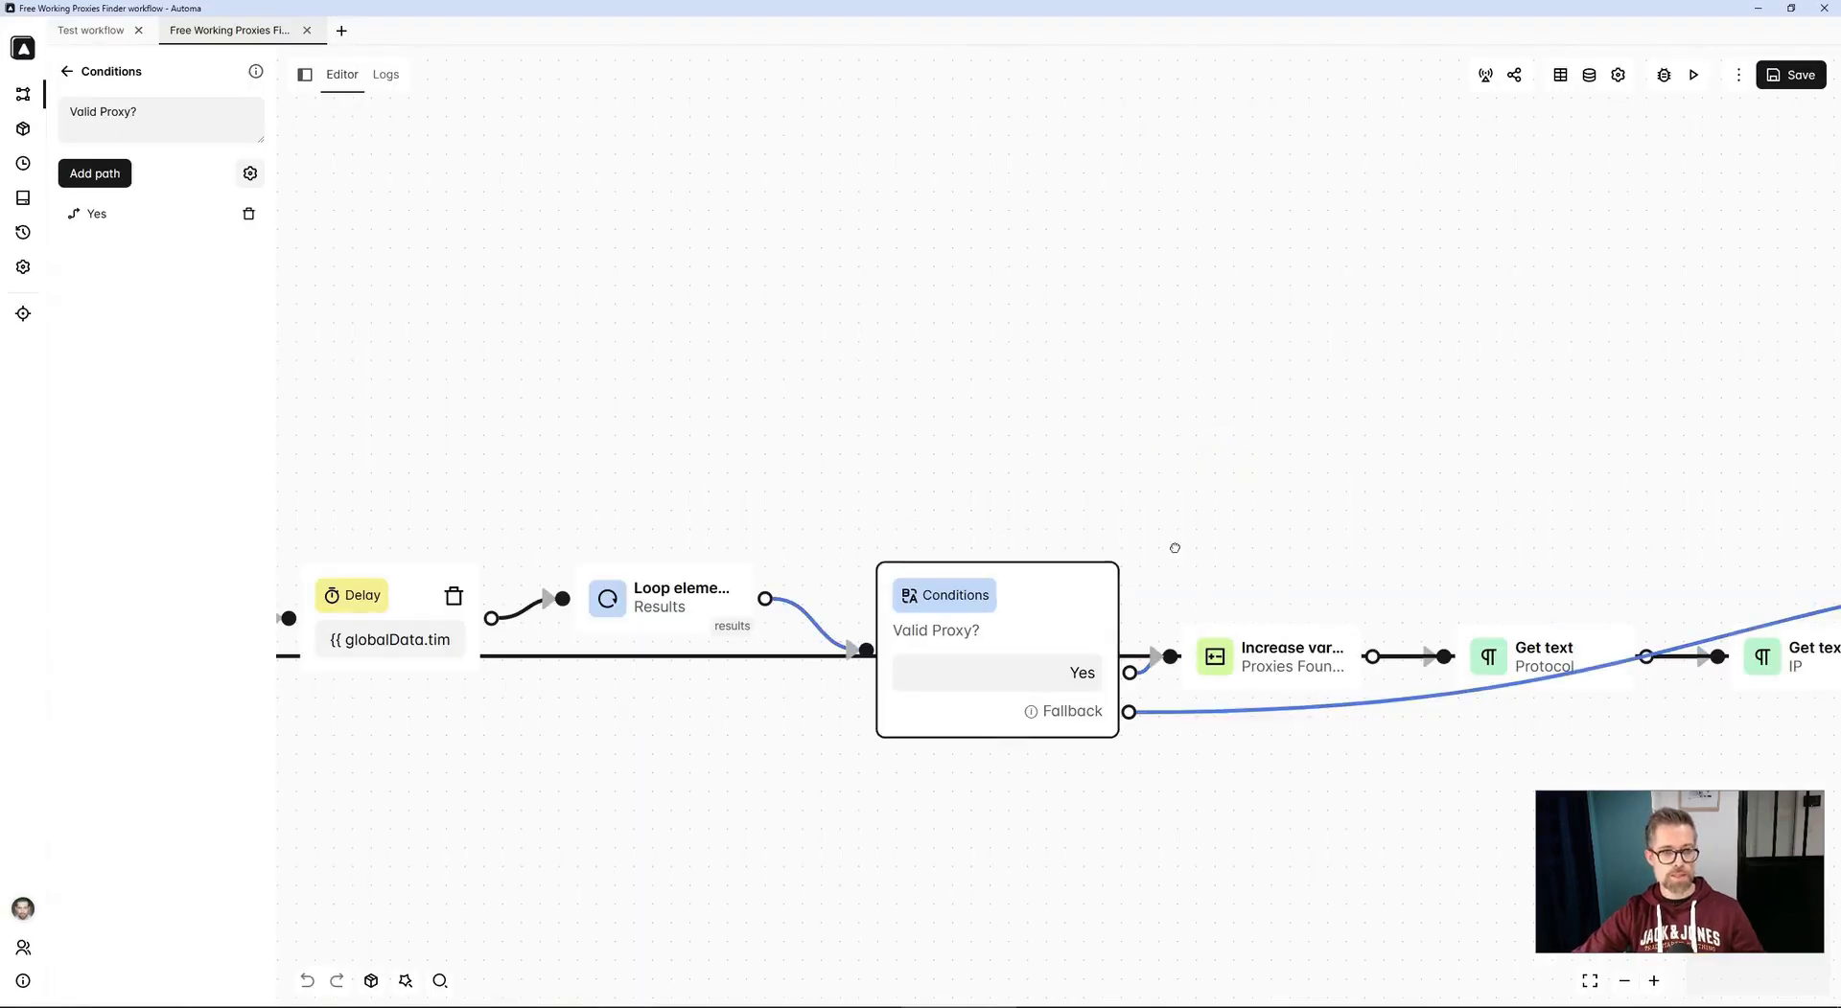
pyautogui.moveTo(1170, 543); pyautogui.dragTo(999, 505)
pyautogui.click(1115, 608)
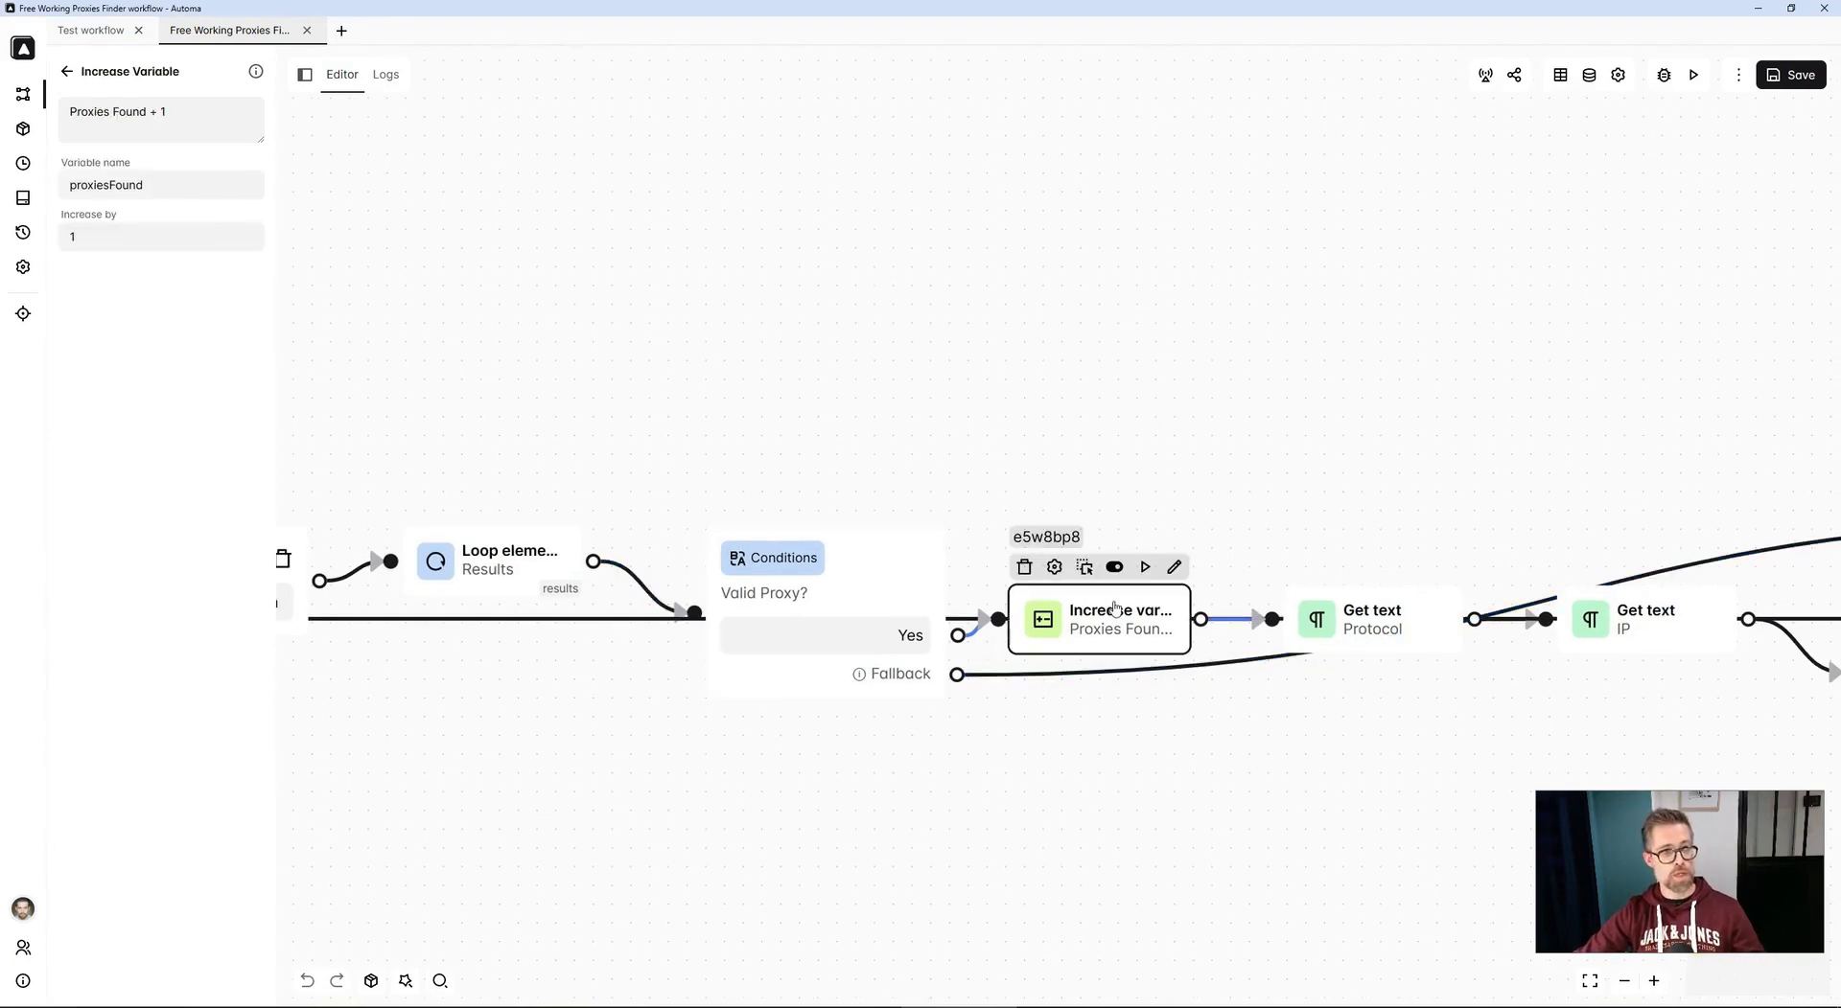
# Step: Open the Protocol Get text step and confirm it writes to the protocol column
pyautogui.moveTo(1428, 513); pyautogui.dragTo(1182, 460)
pyautogui.doubleClick(1153, 563)
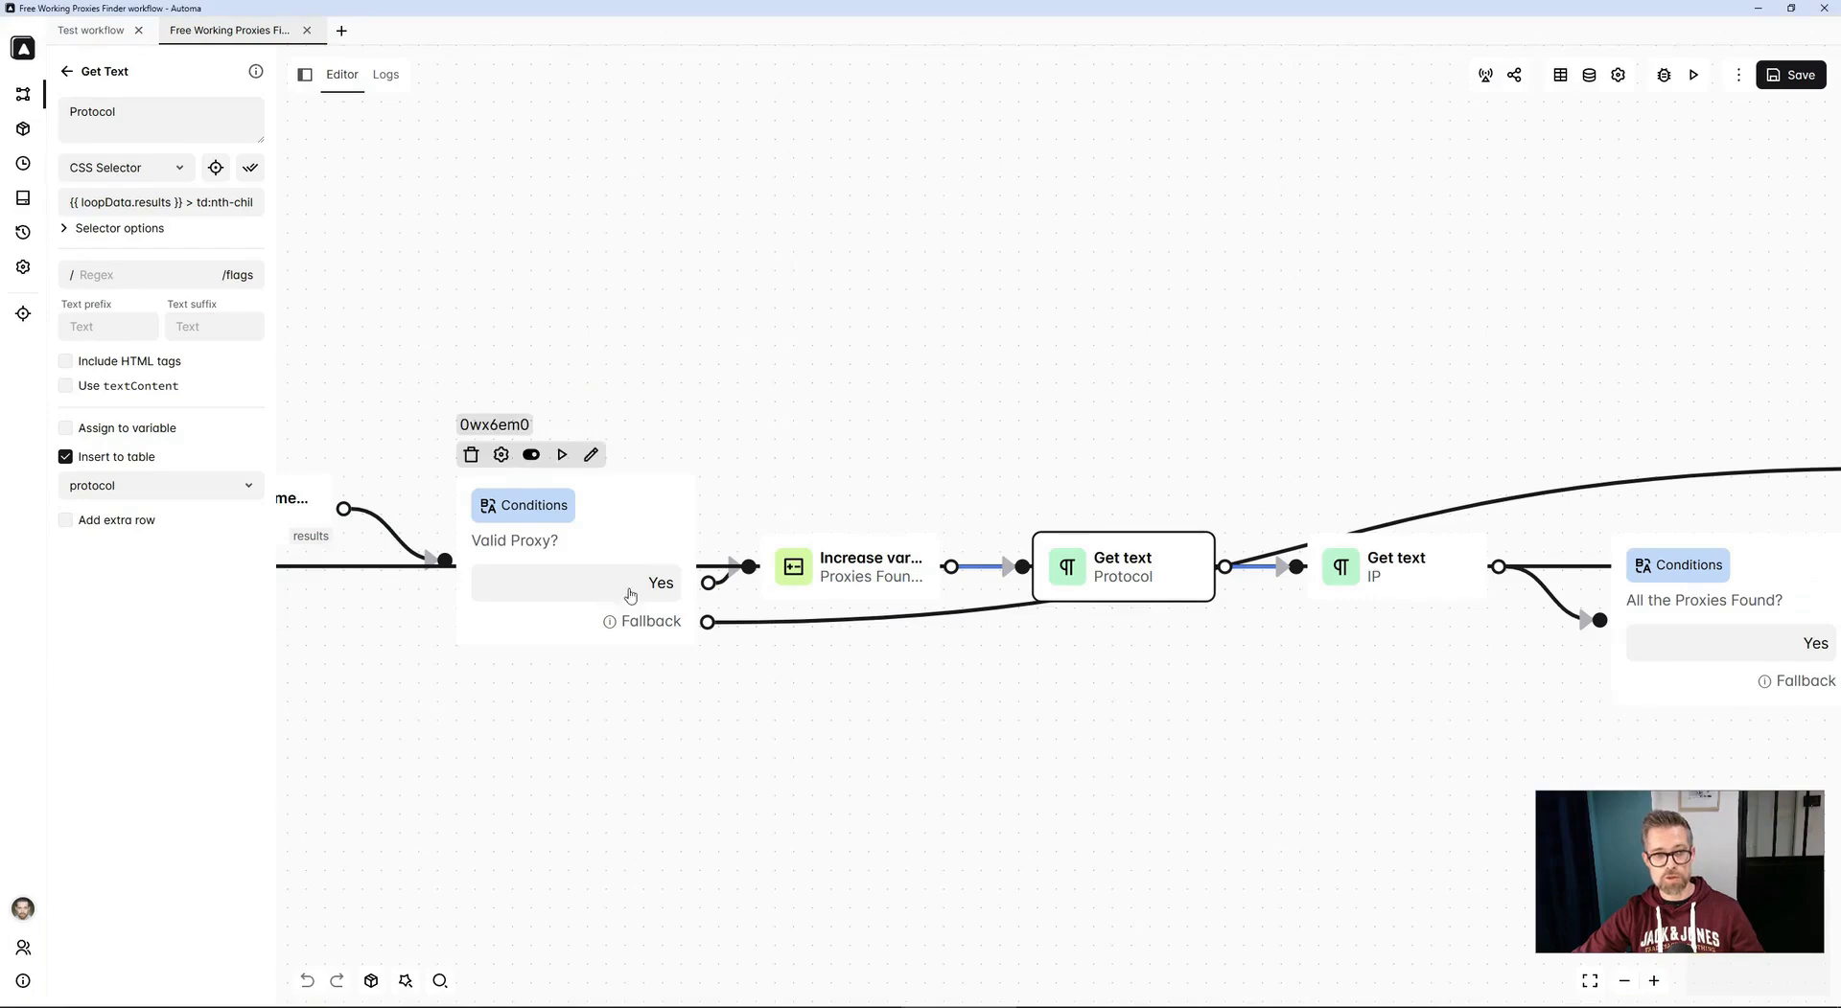
pyautogui.hscroll(3, 1221, 805)
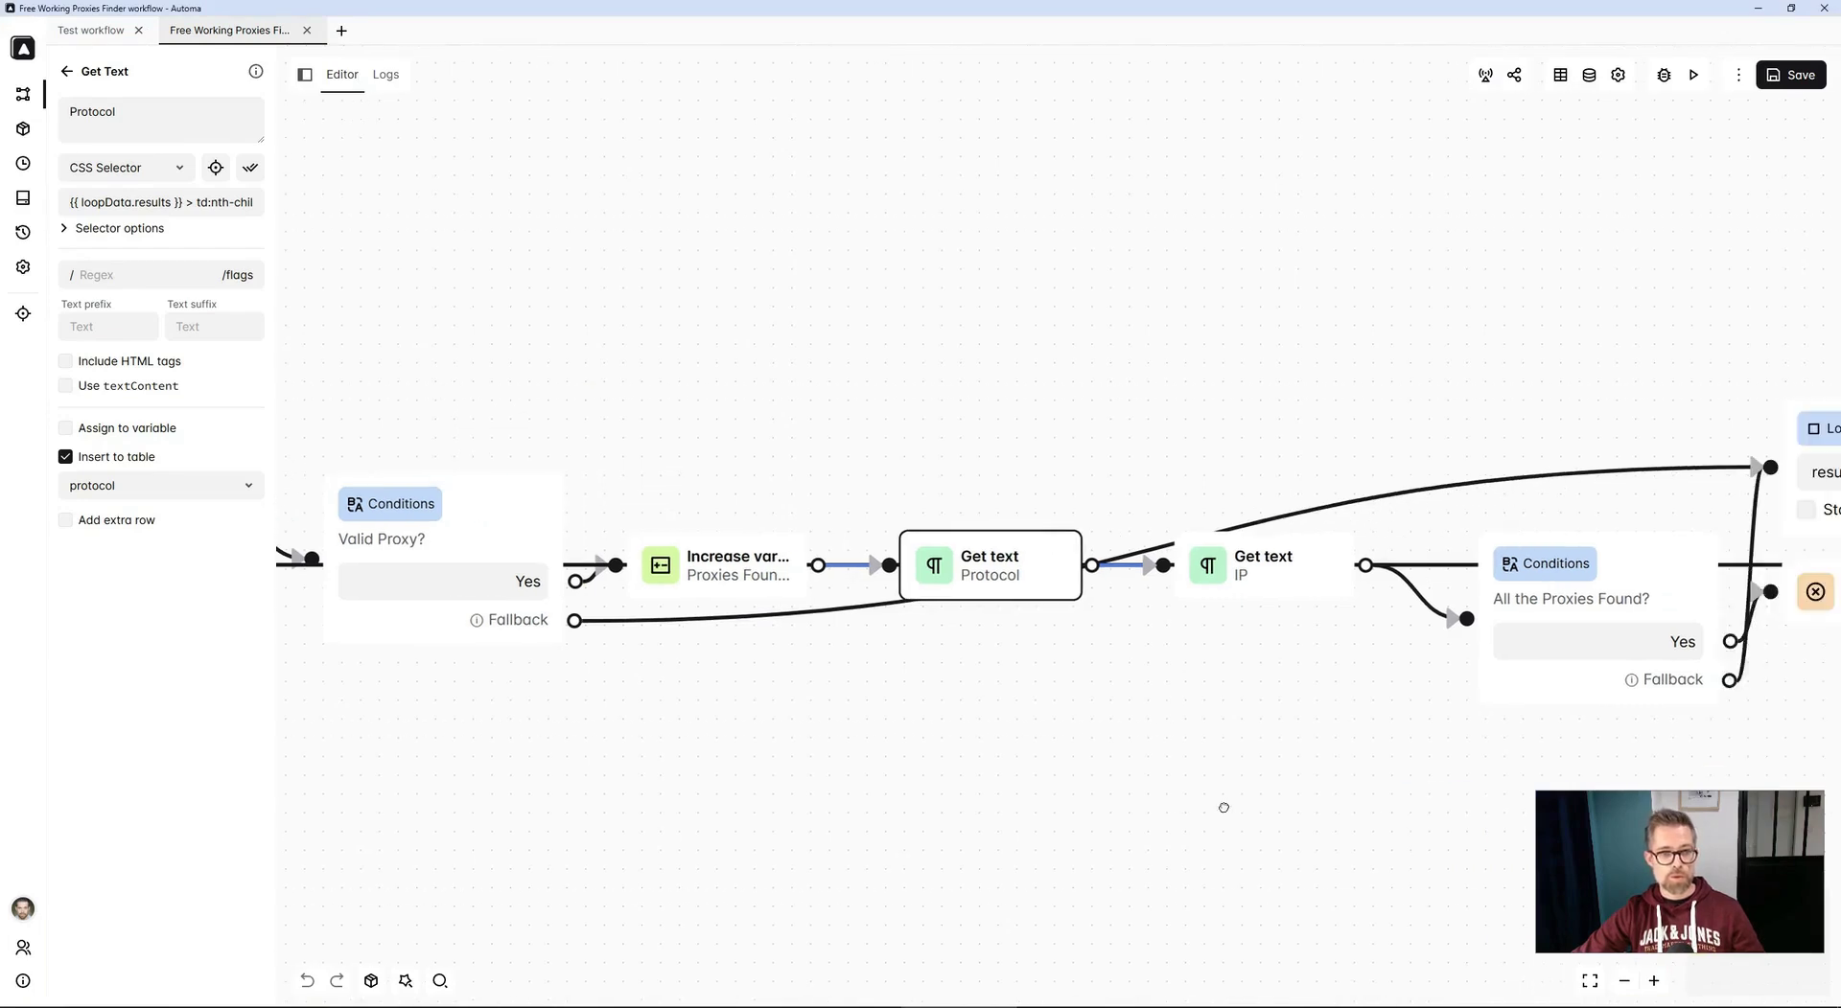
pyautogui.click(184, 494)
pyautogui.click(184, 494)
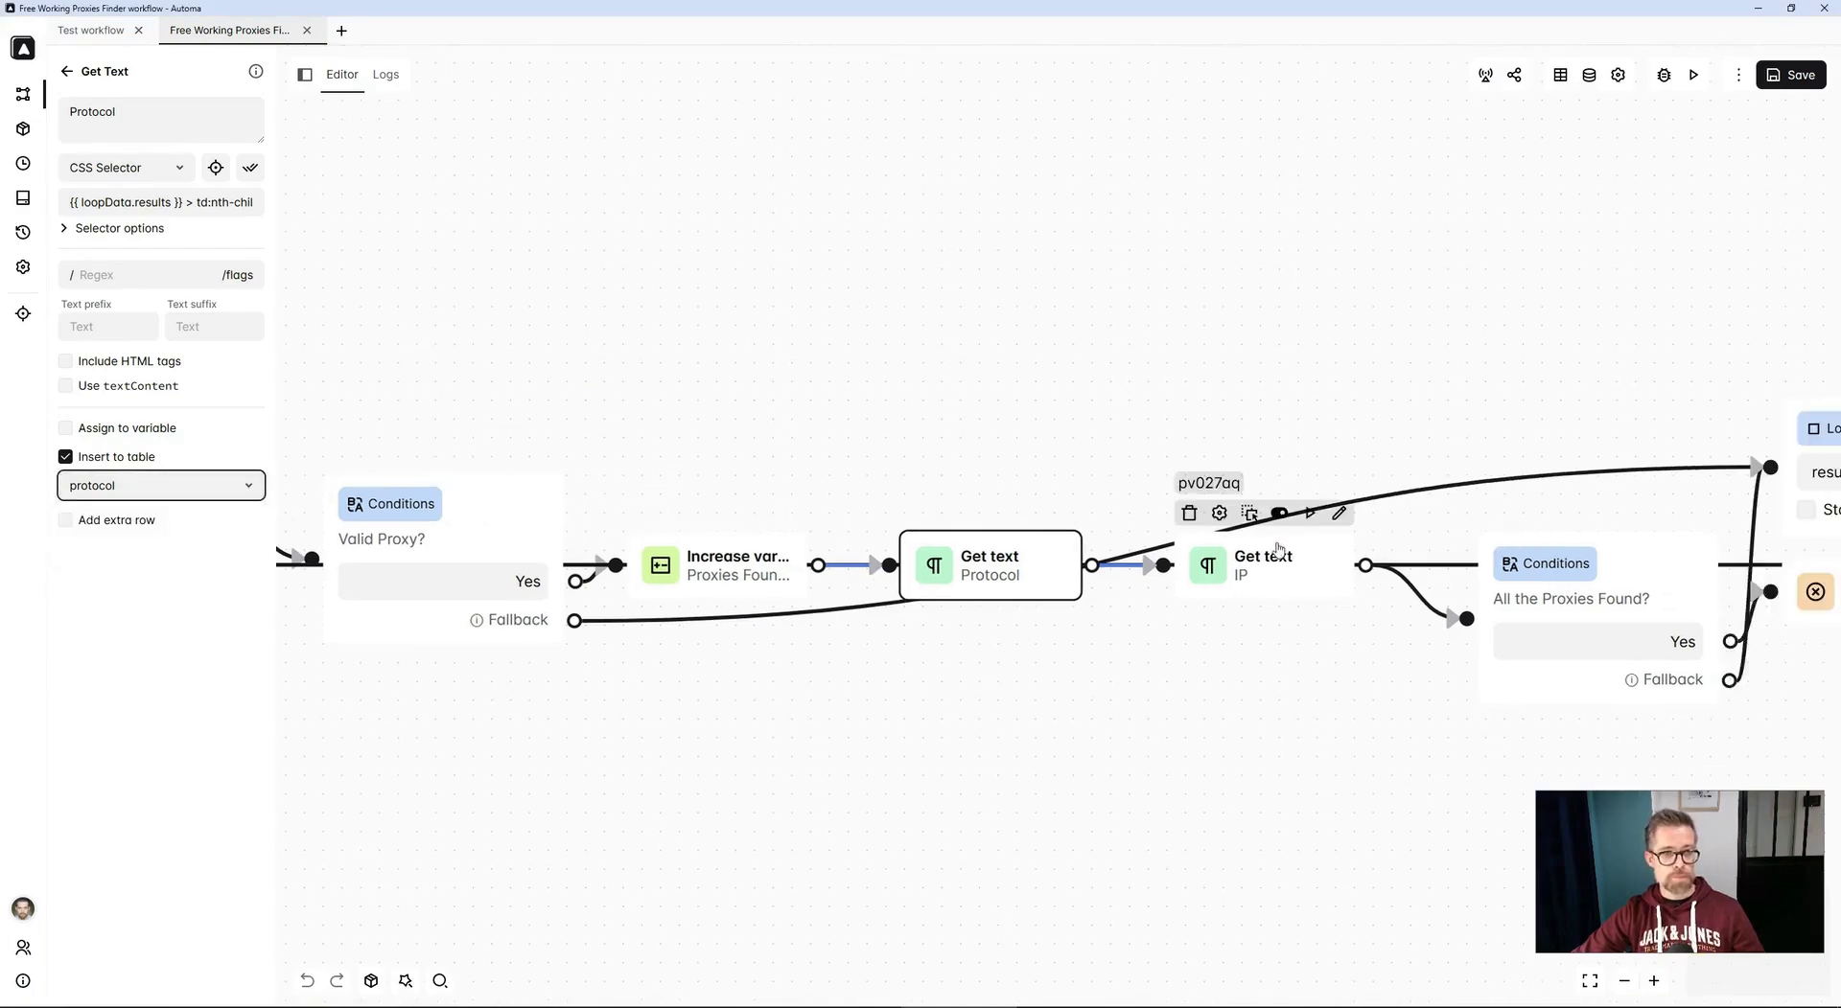
# Step: Open the IP Get text step, which inserts the scraped text into the ip column
pyautogui.click(1273, 581)
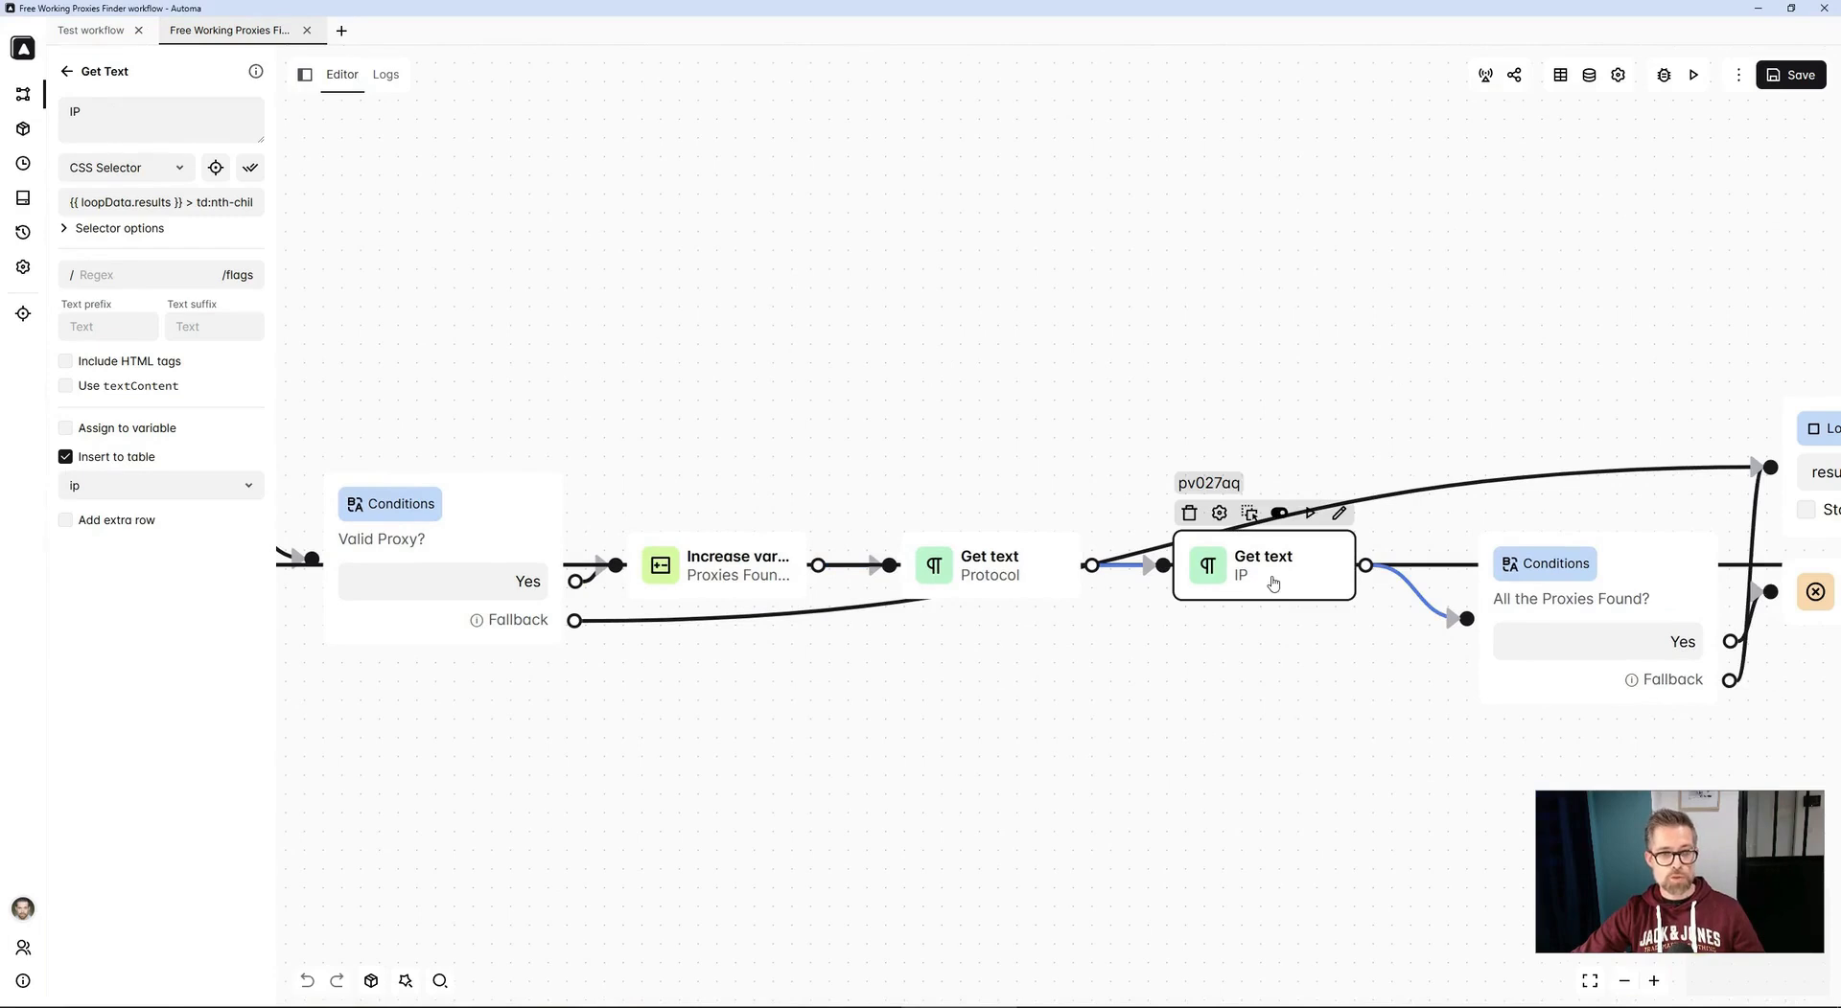
pyautogui.hotkey('alt', 'Tab')
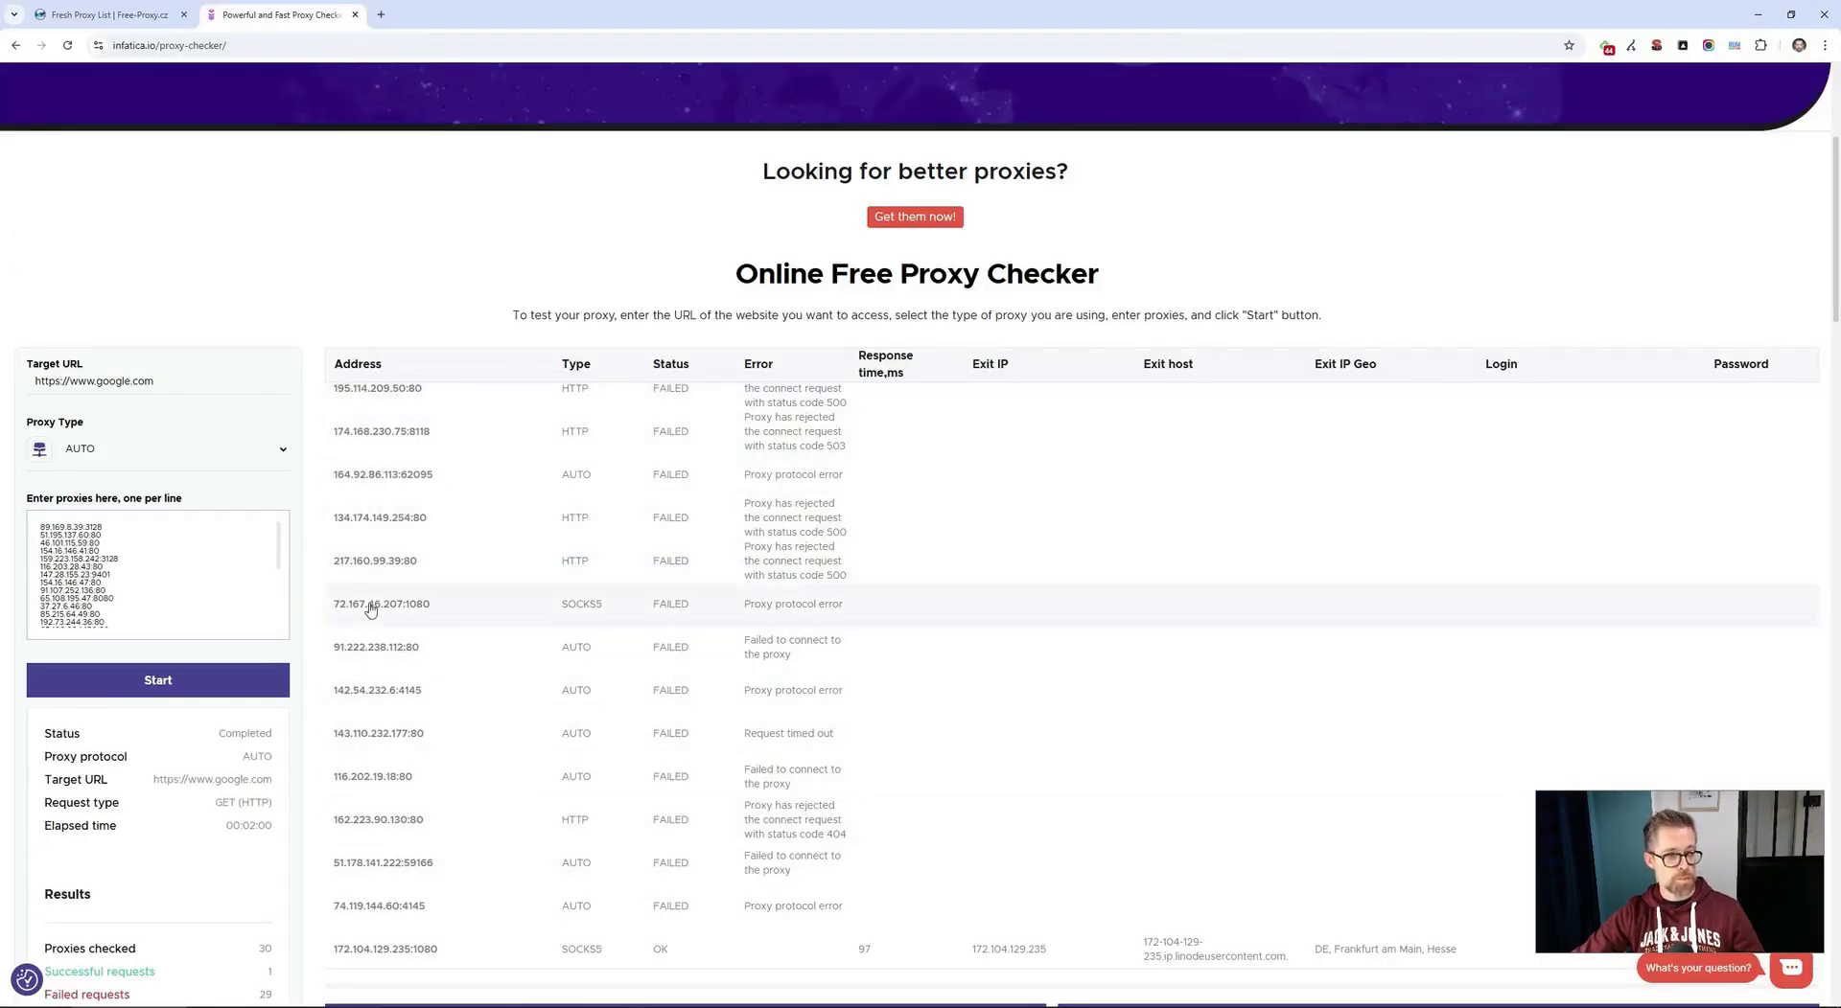
pyautogui.hotkey('alt', 'Tab')
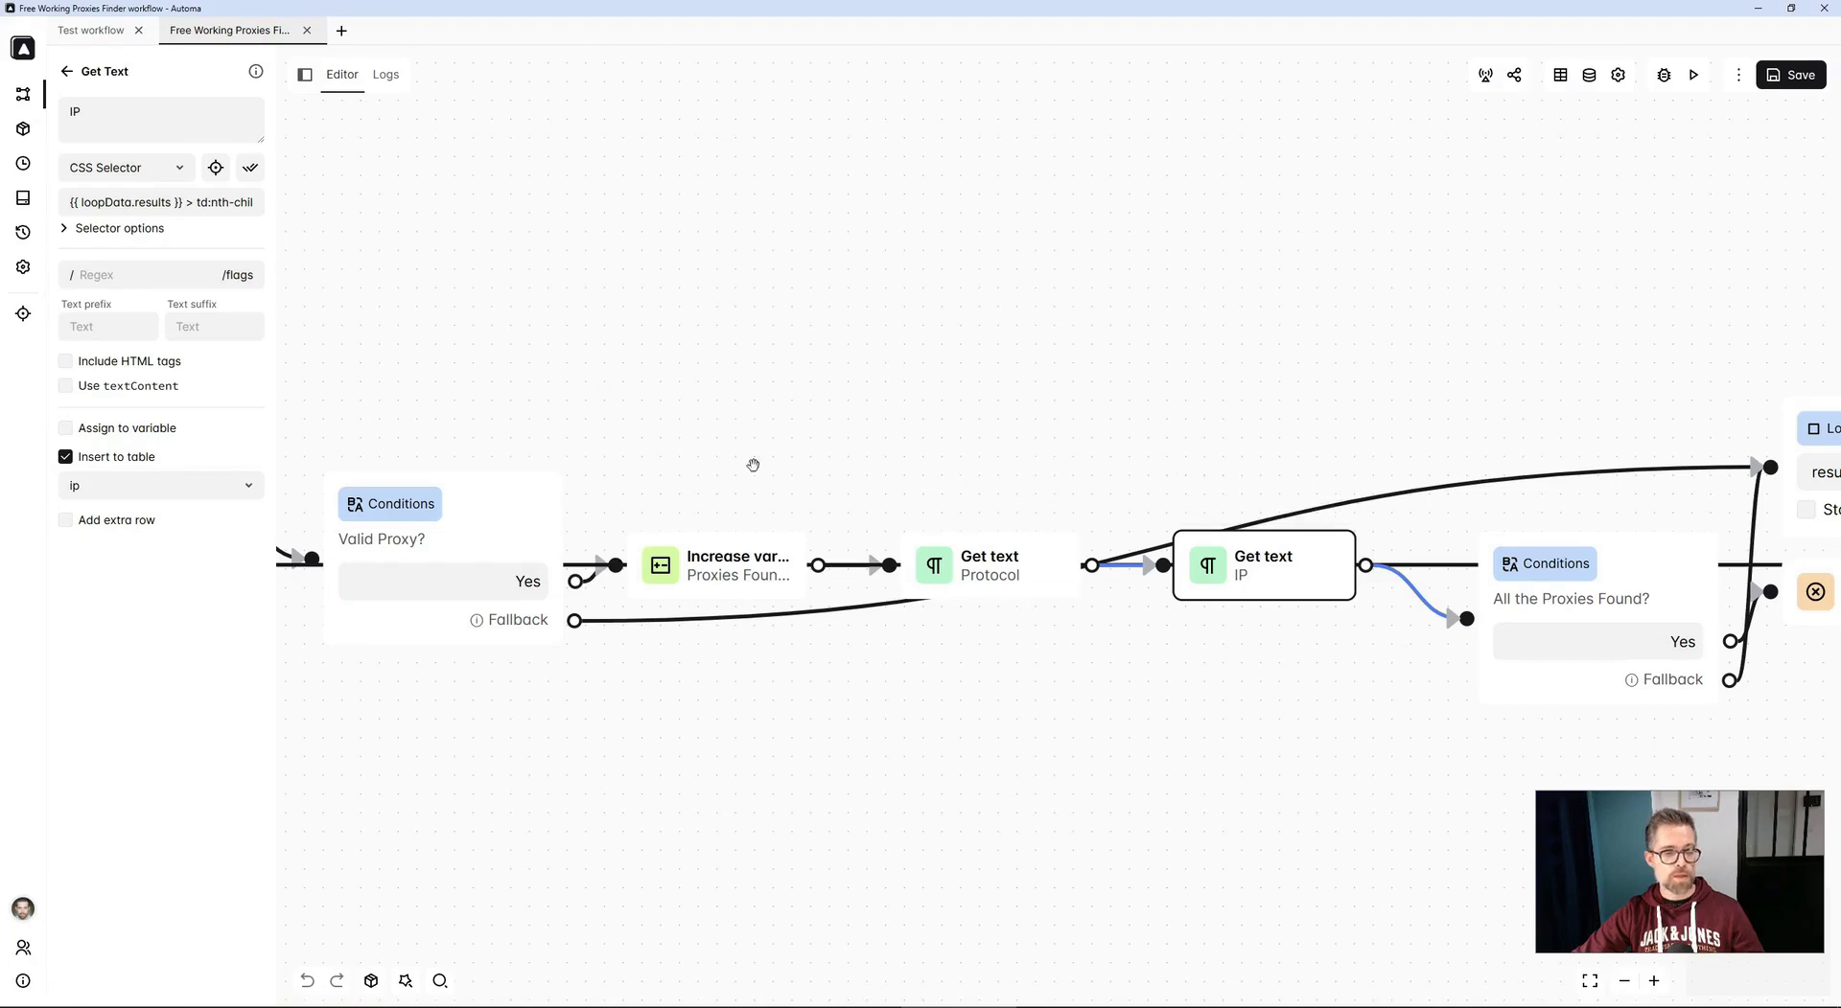
pyautogui.moveTo(1193, 280); pyautogui.dragTo(870, 262)
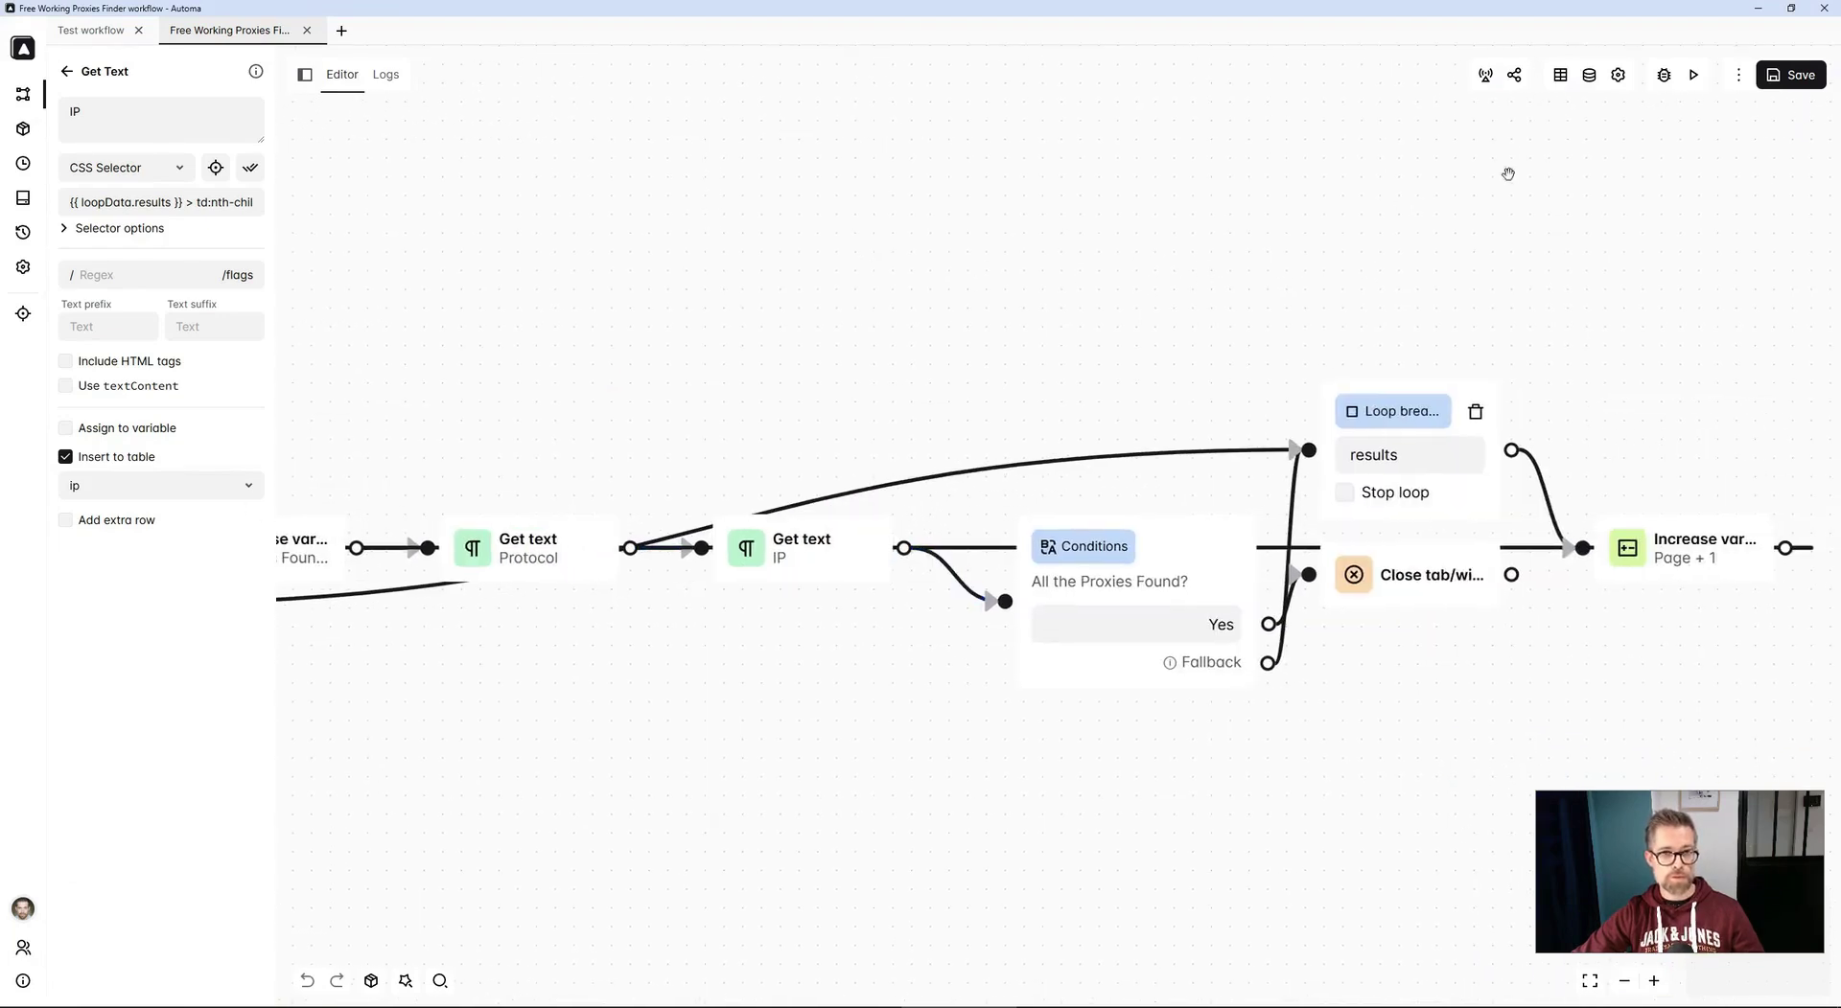
pyautogui.click(1560, 77)
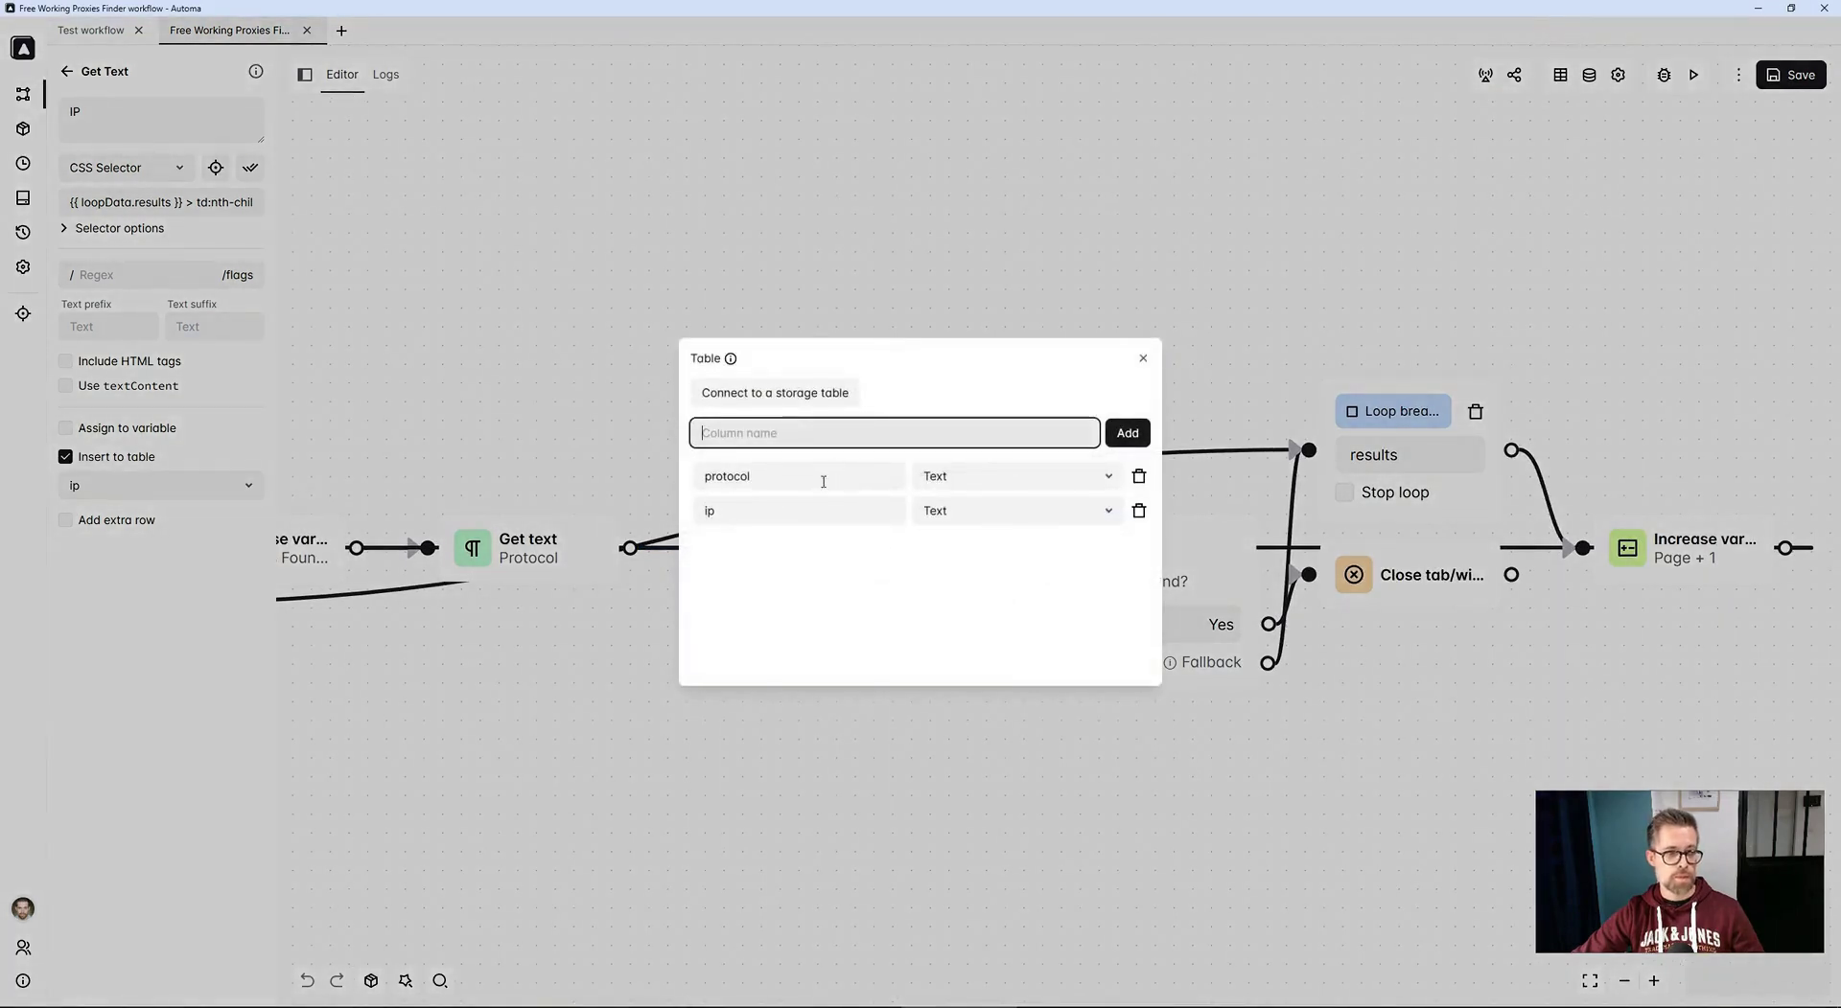
pyautogui.click(543, 344)
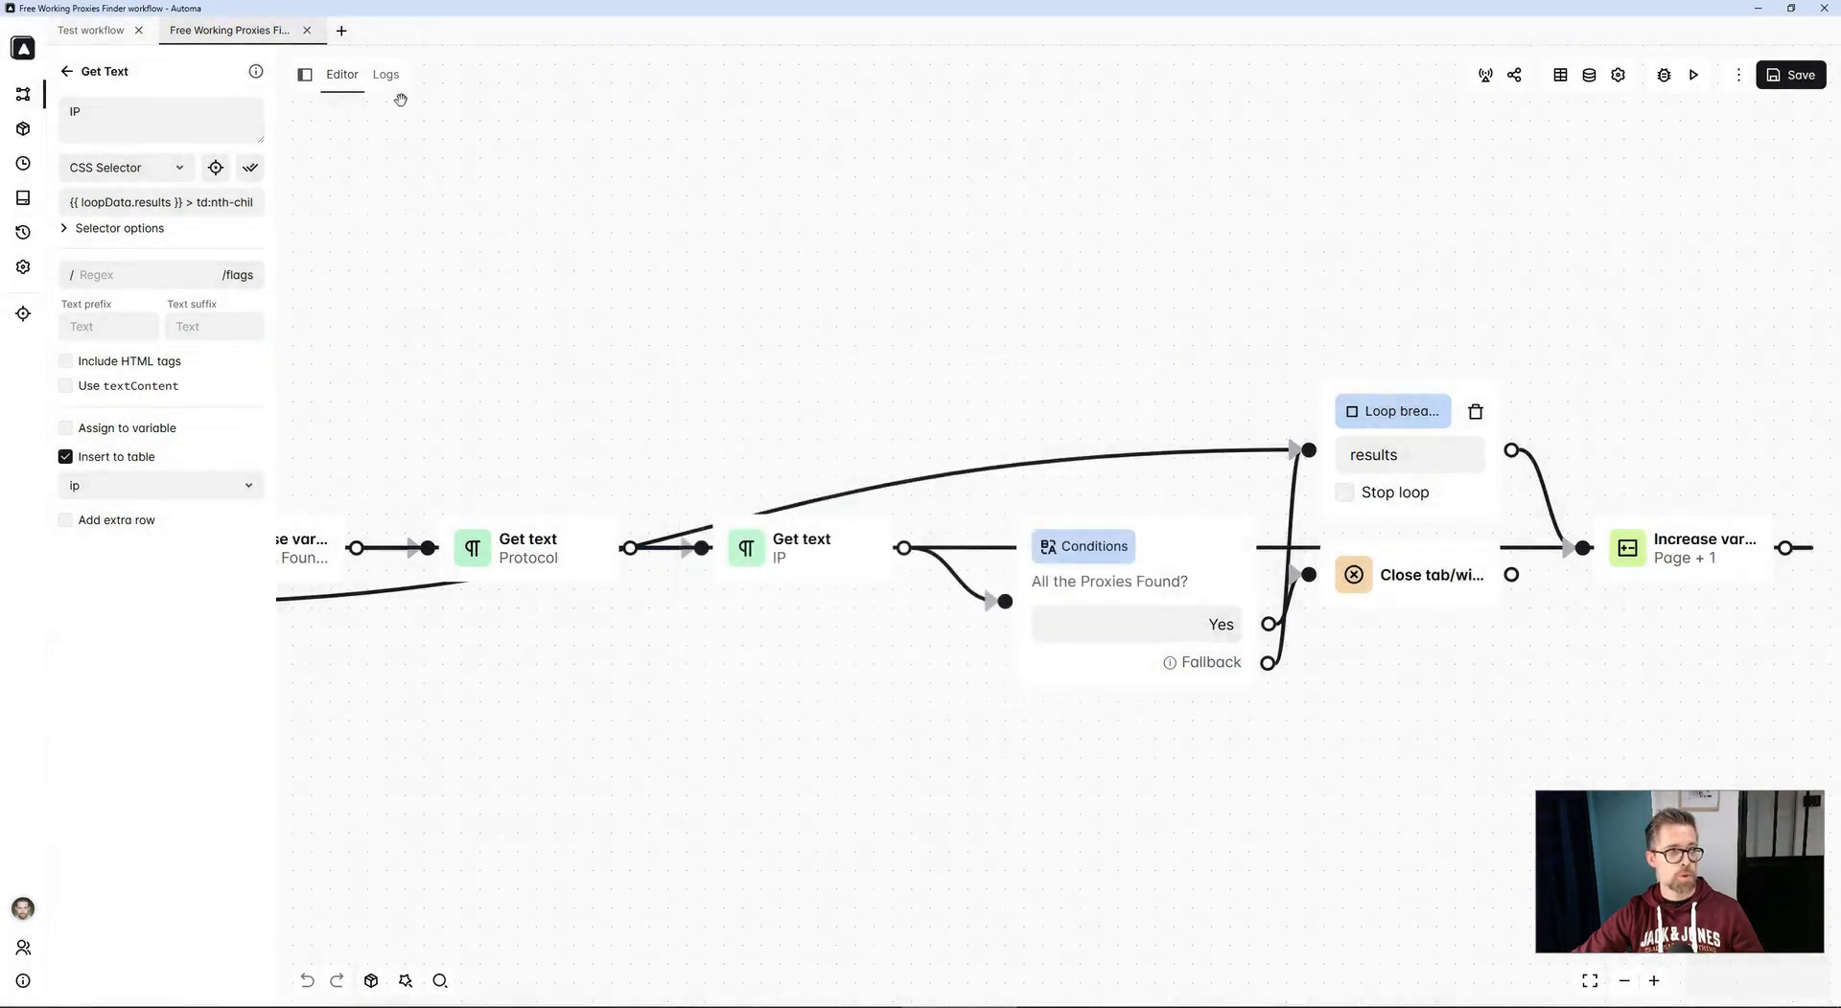
pyautogui.click(386, 74)
pyautogui.click(603, 173)
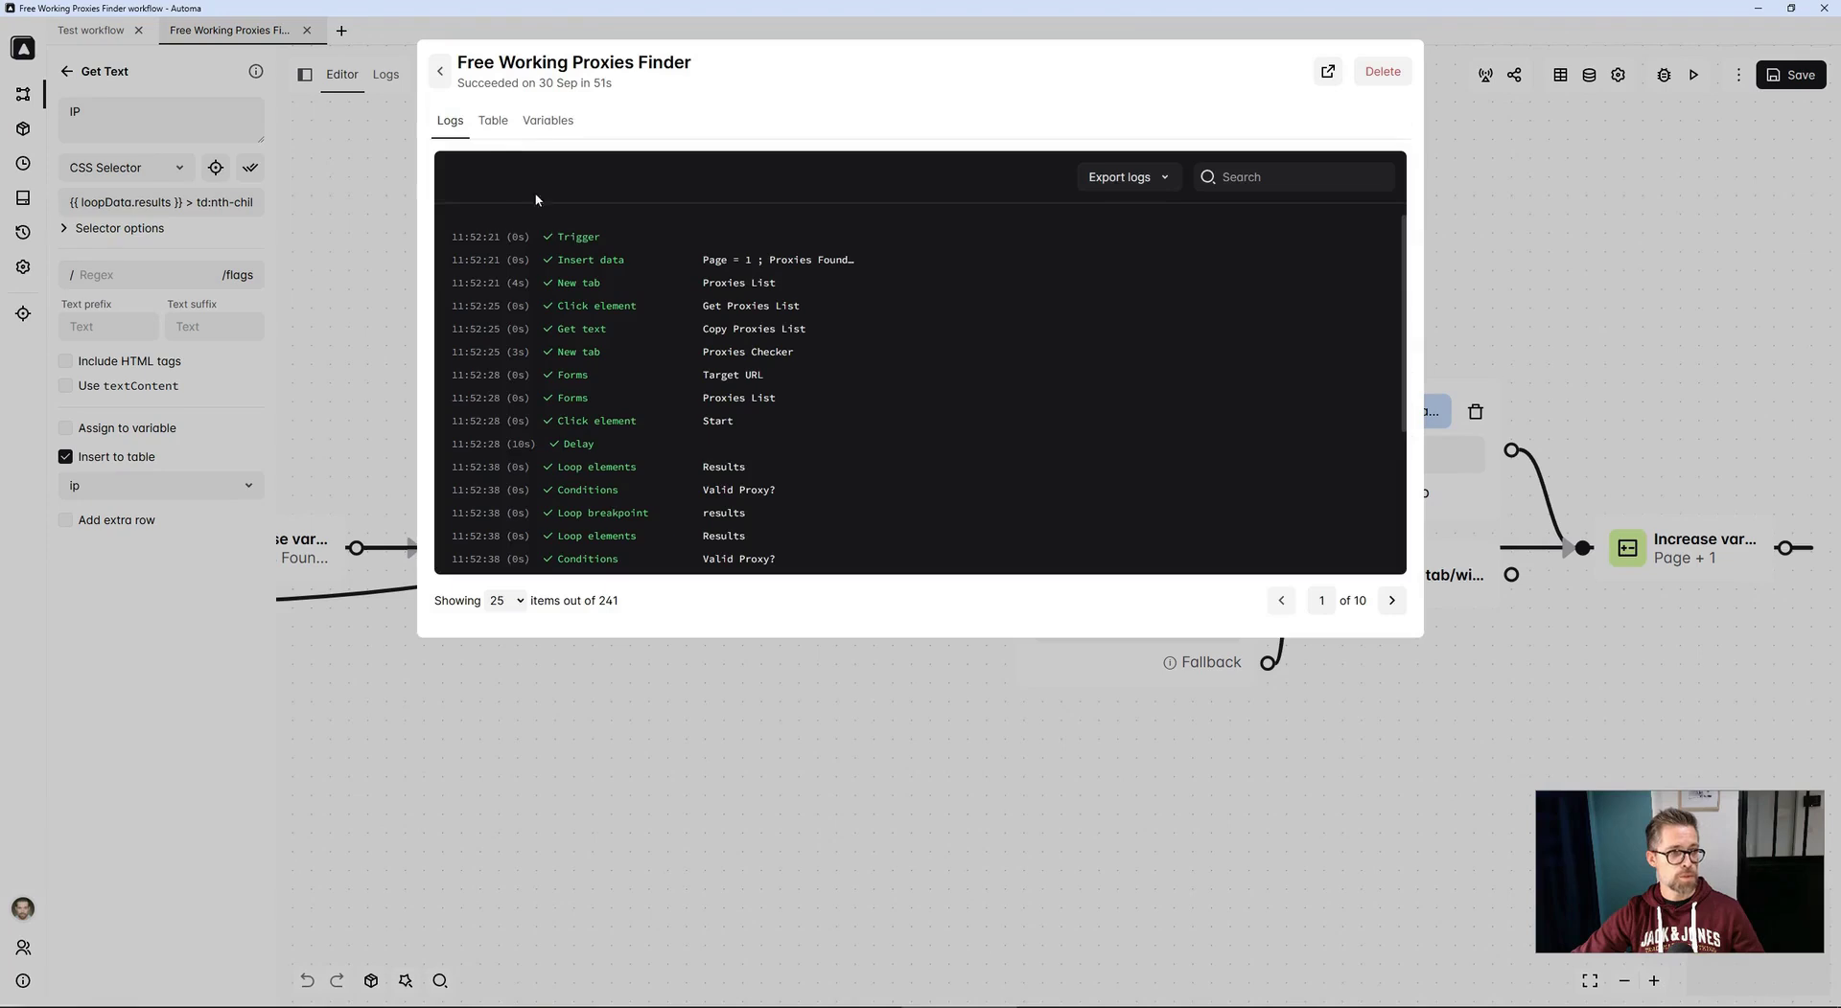
pyautogui.click(493, 119)
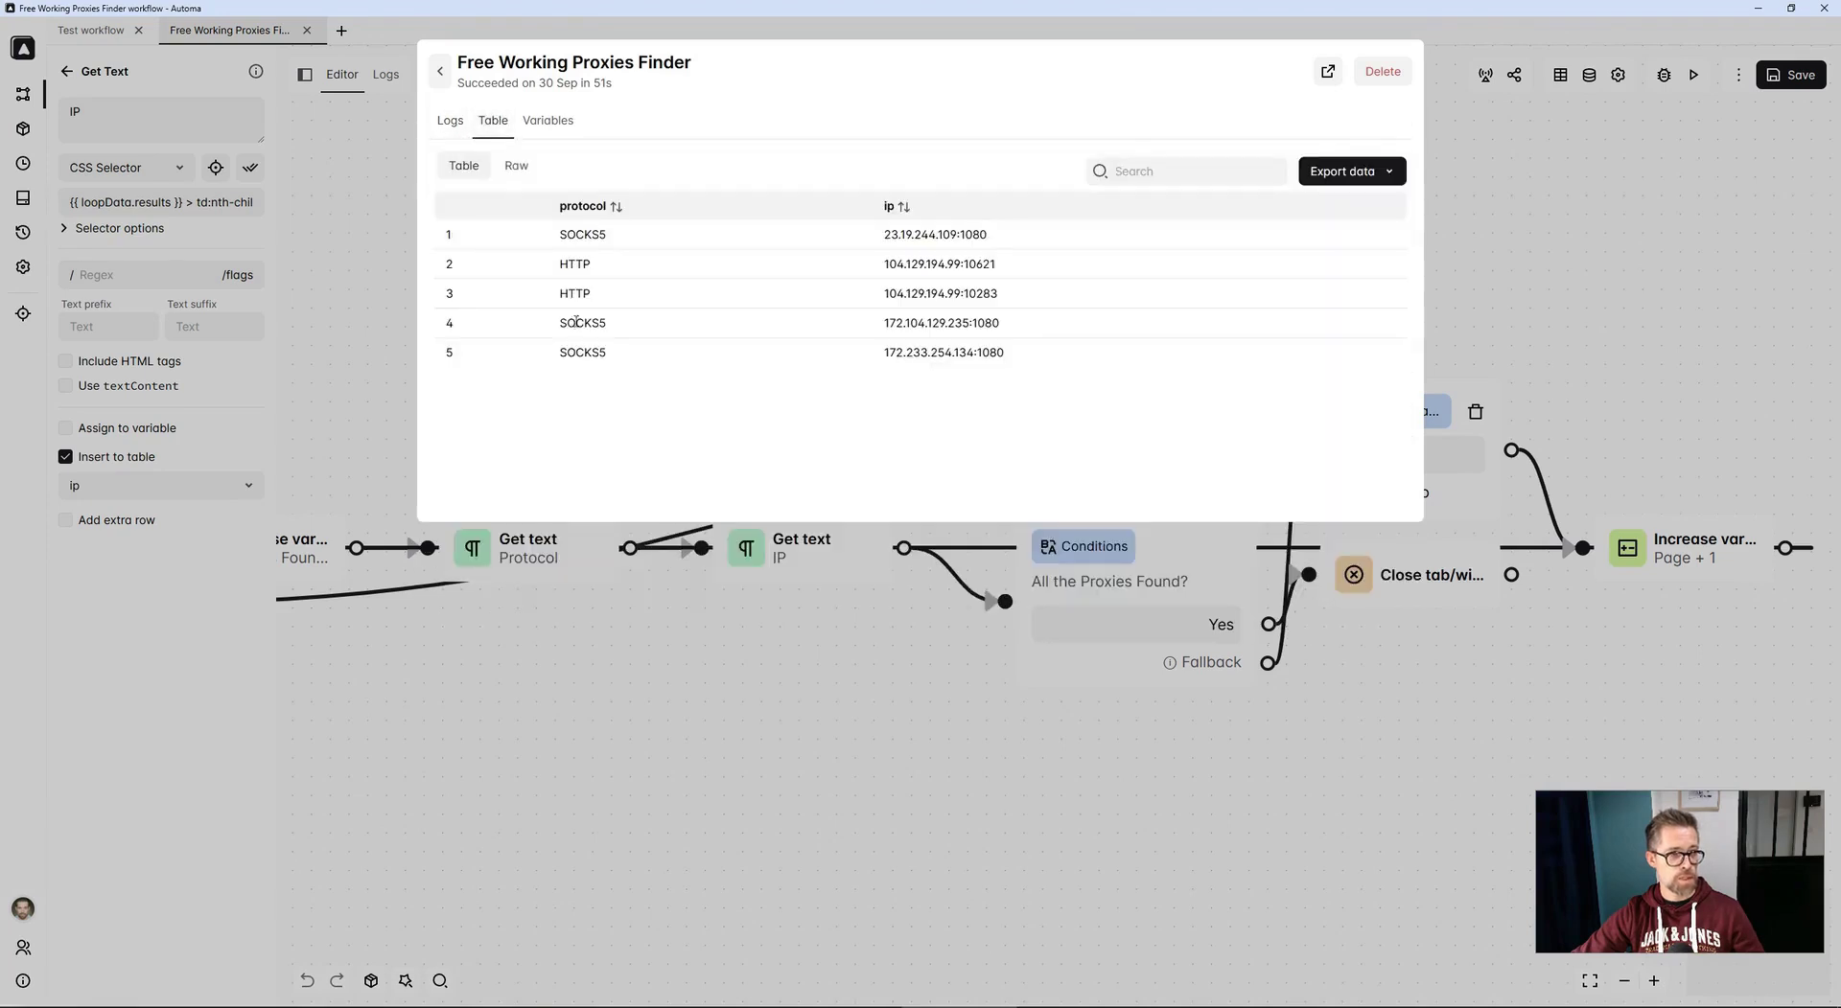
pyautogui.click(1387, 171)
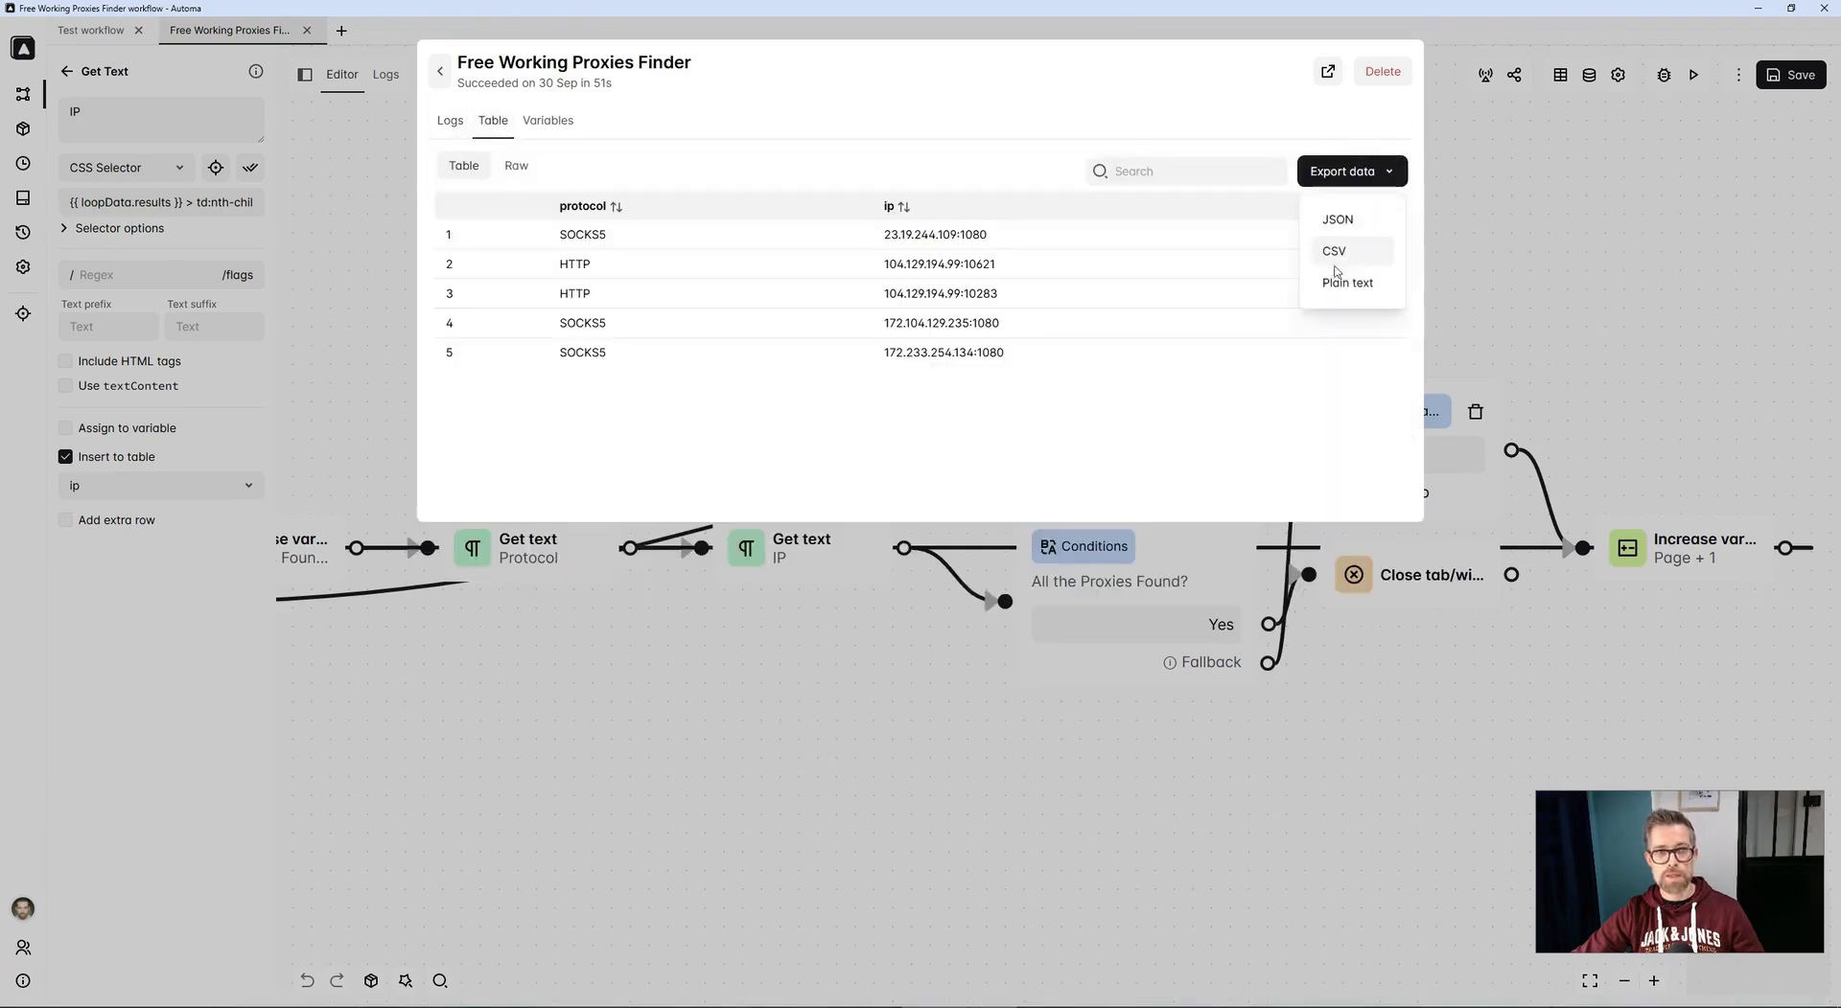
pyautogui.click(1533, 265)
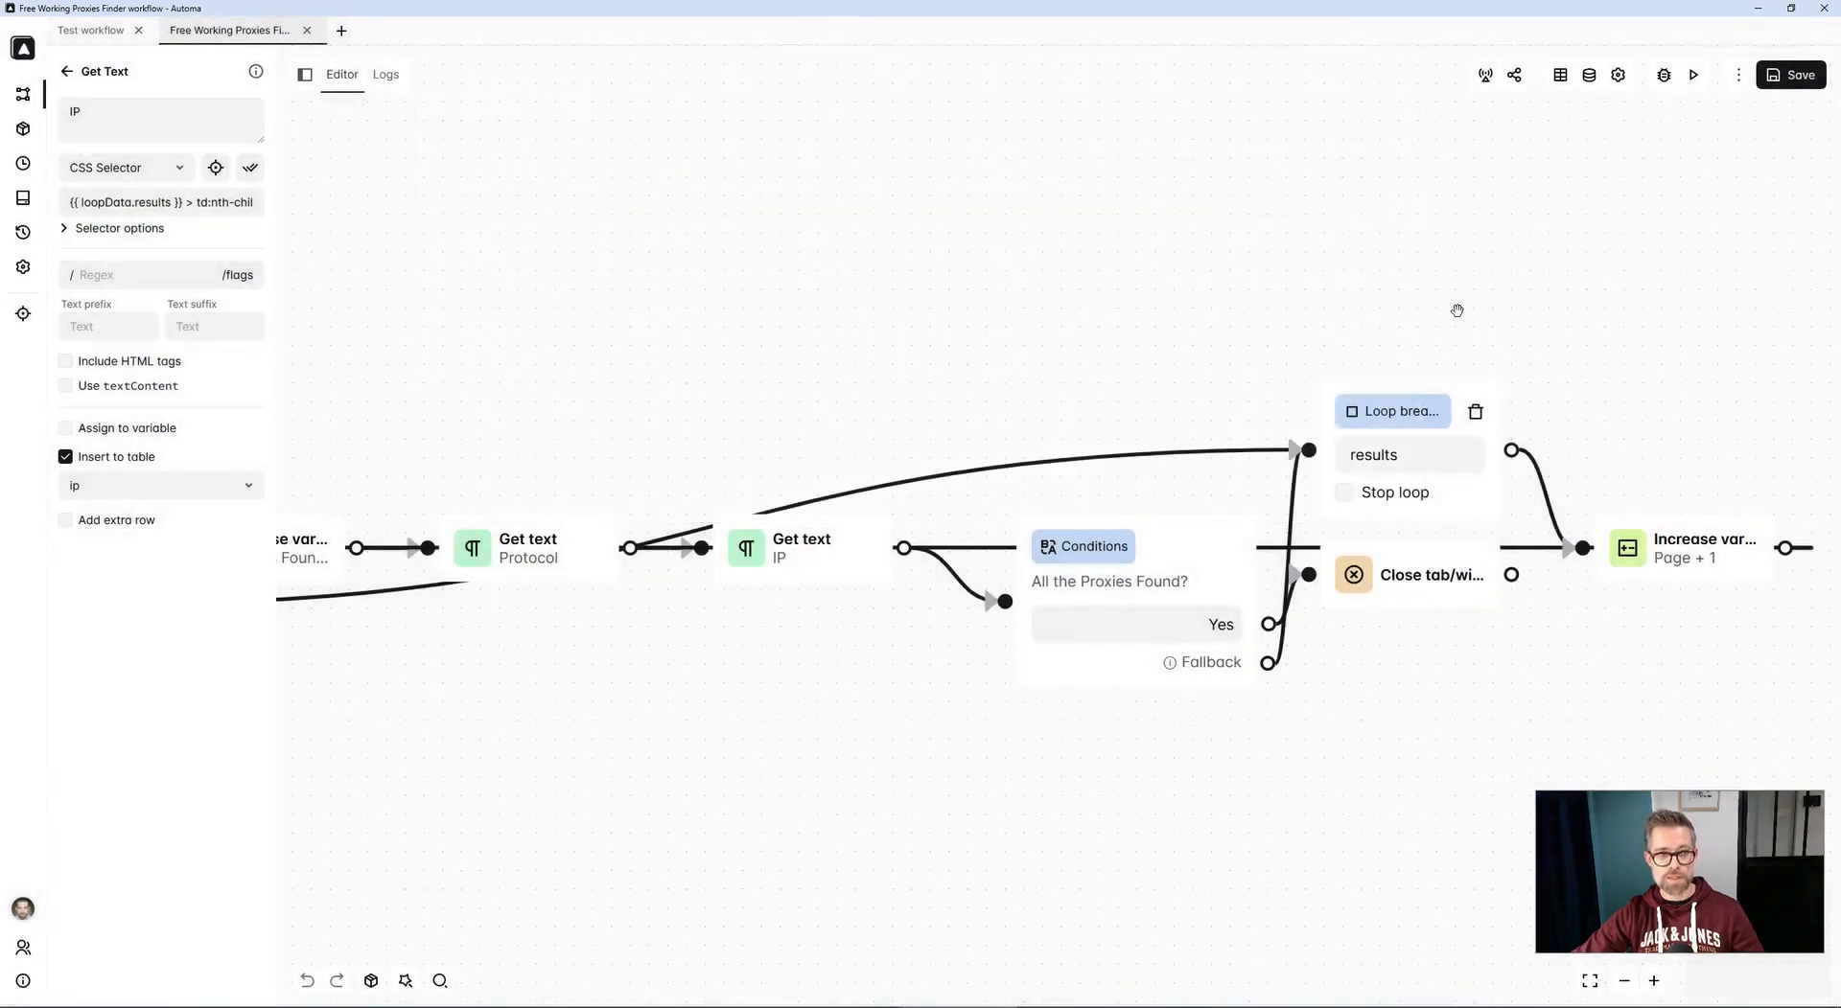
pyautogui.click(1179, 537)
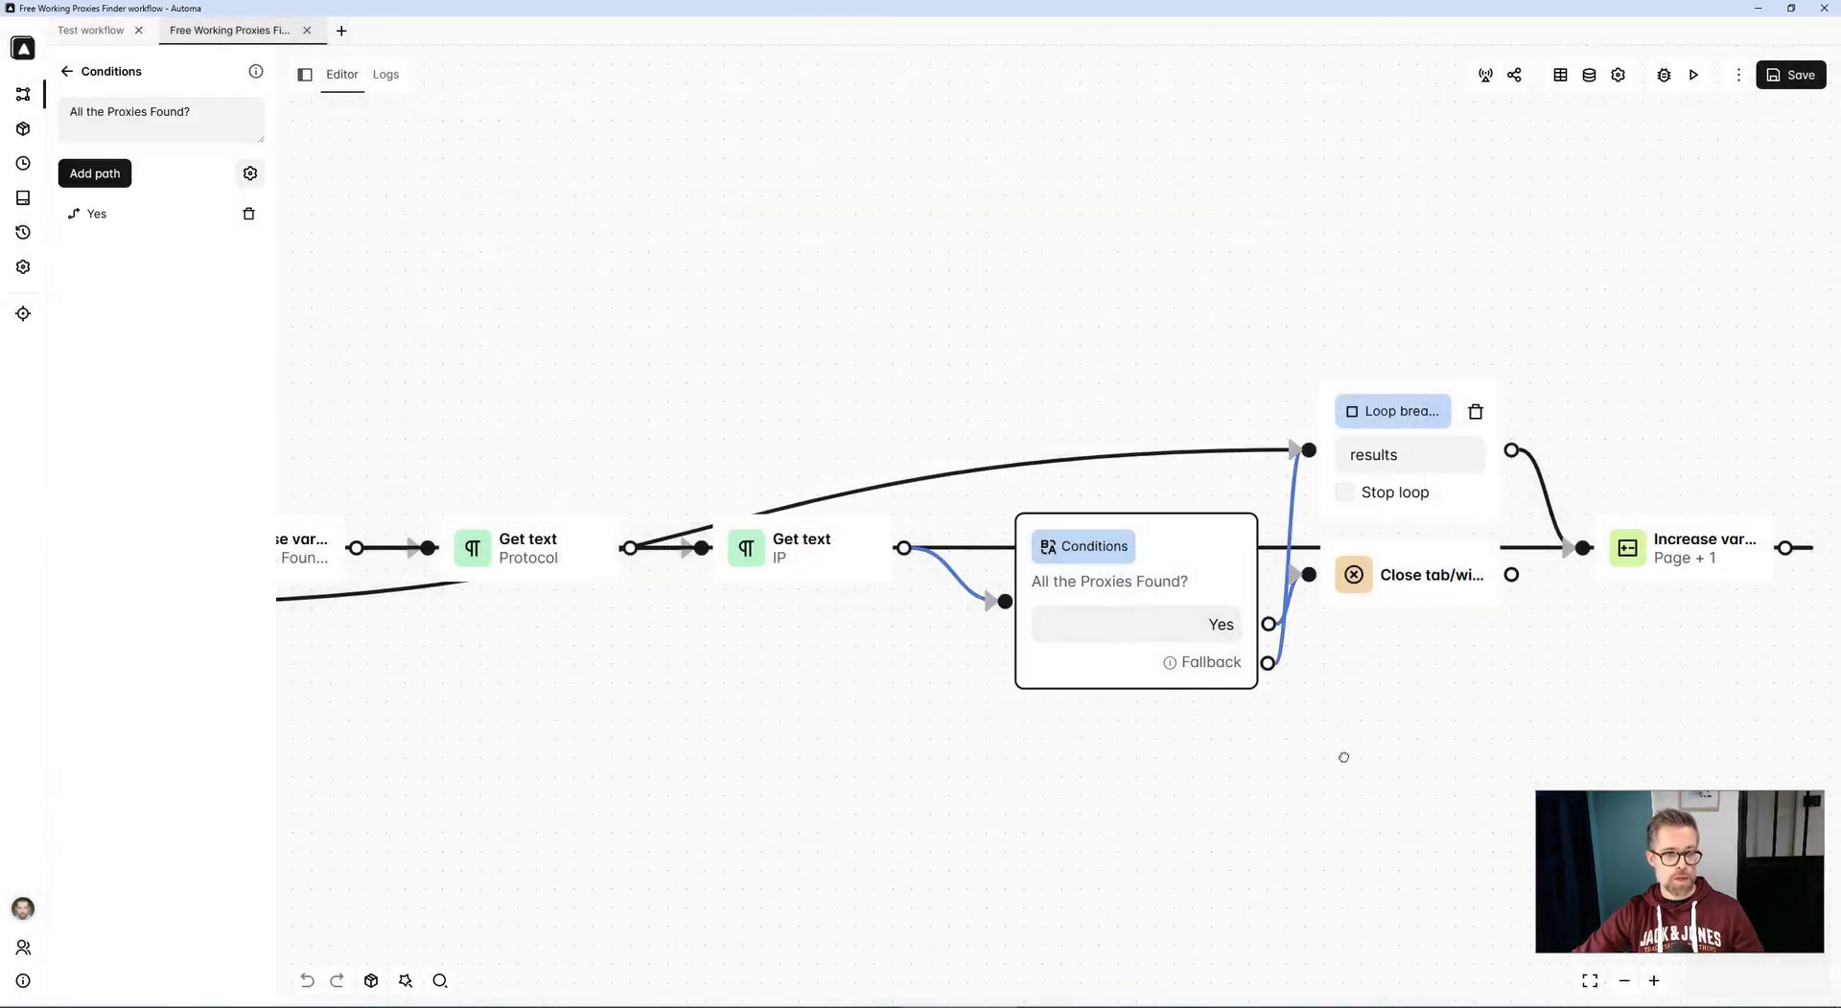
pyautogui.moveTo(1339, 751); pyautogui.dragTo(1125, 740)
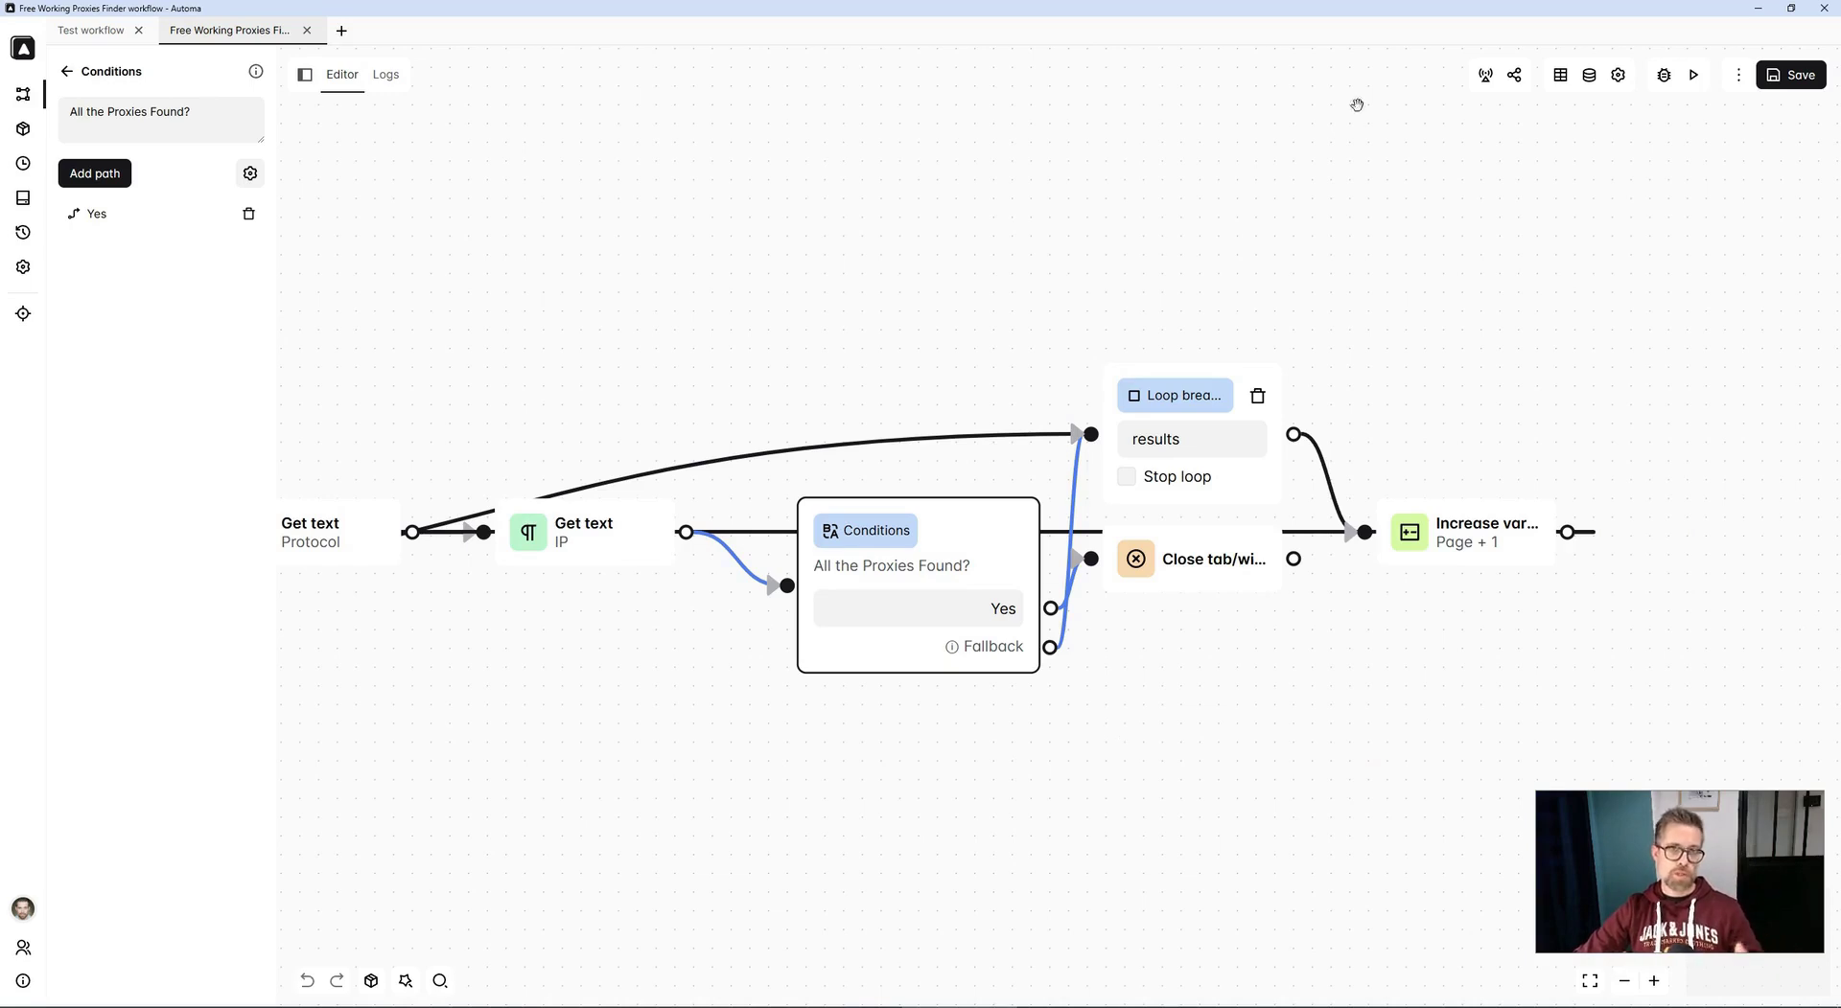
pyautogui.click(1589, 75)
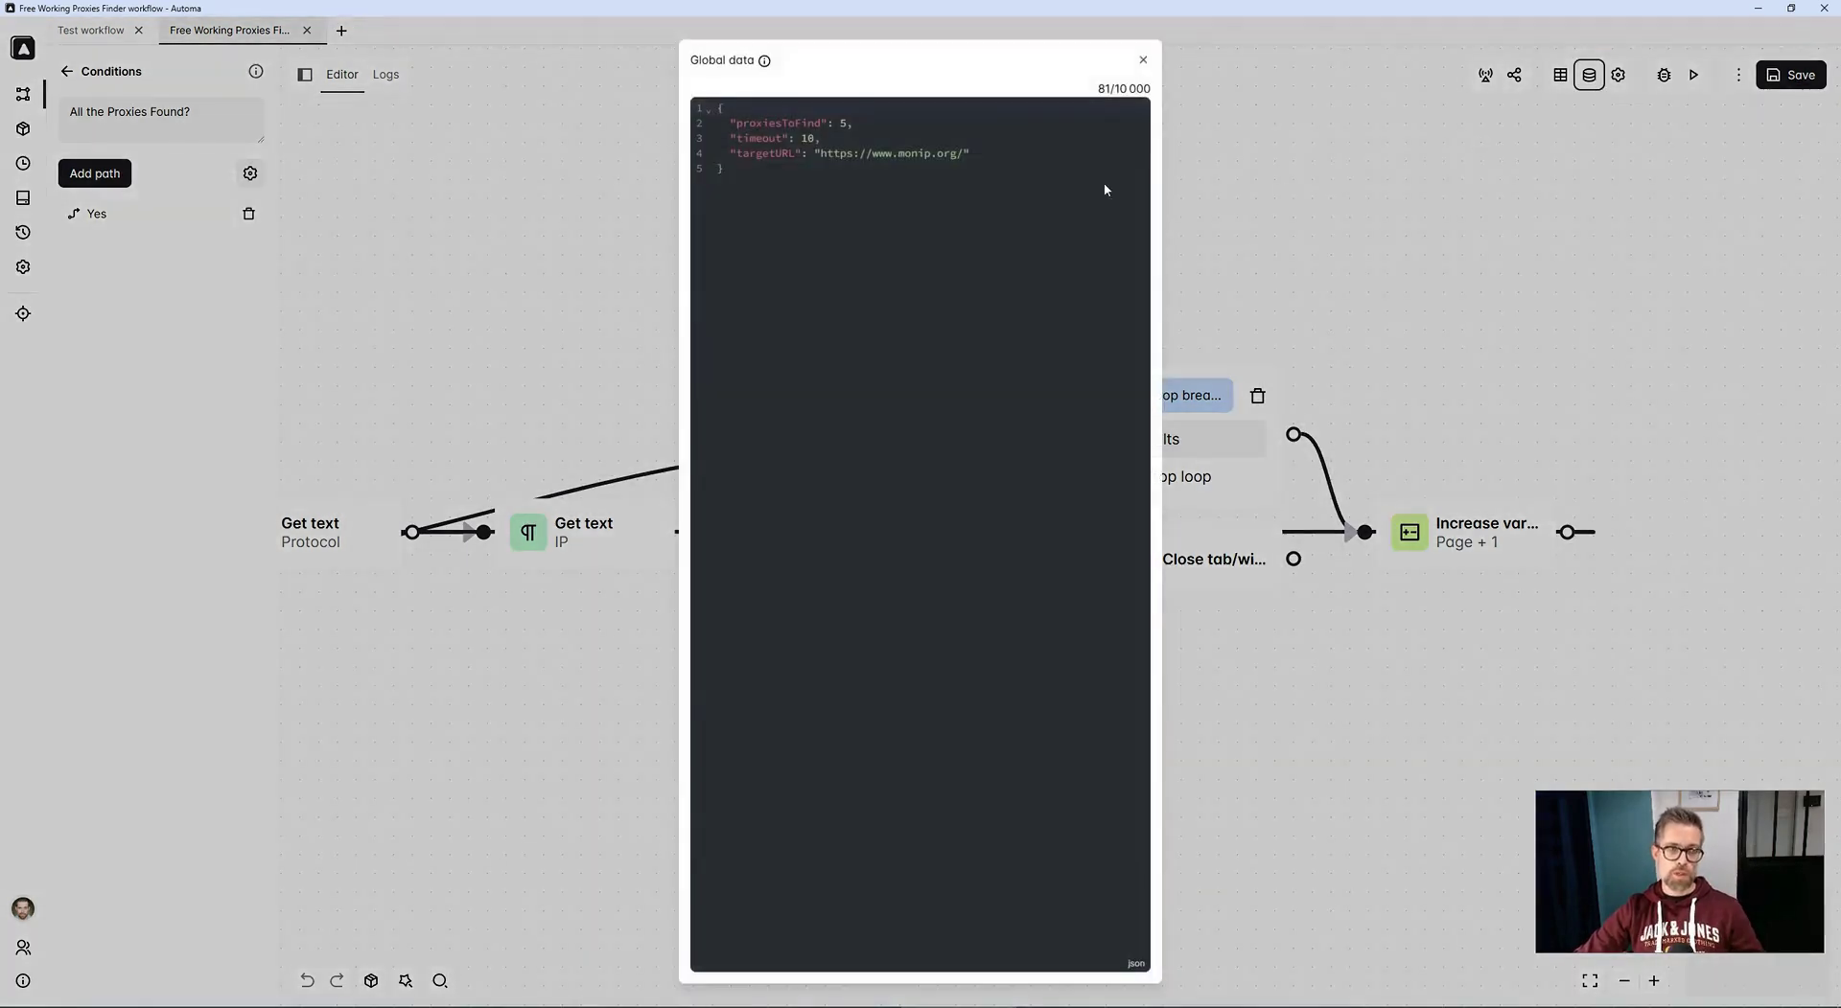
pyautogui.click(879, 124)
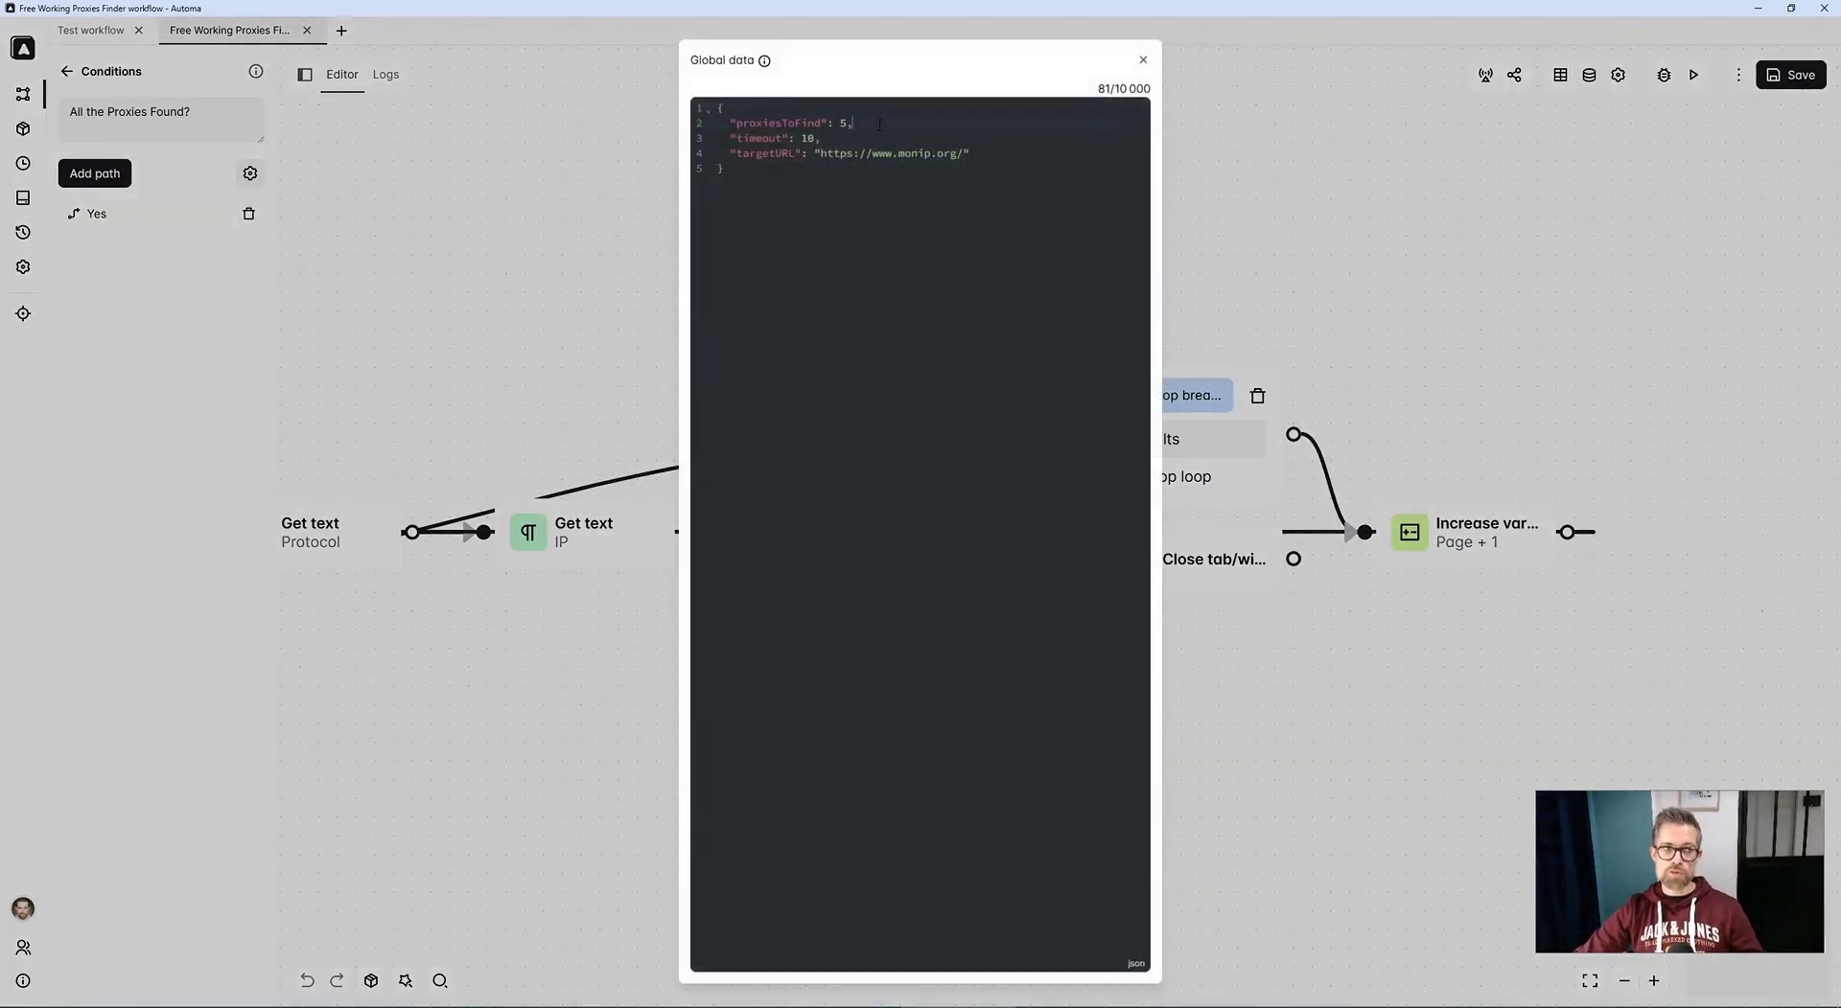
pyautogui.click(1383, 178)
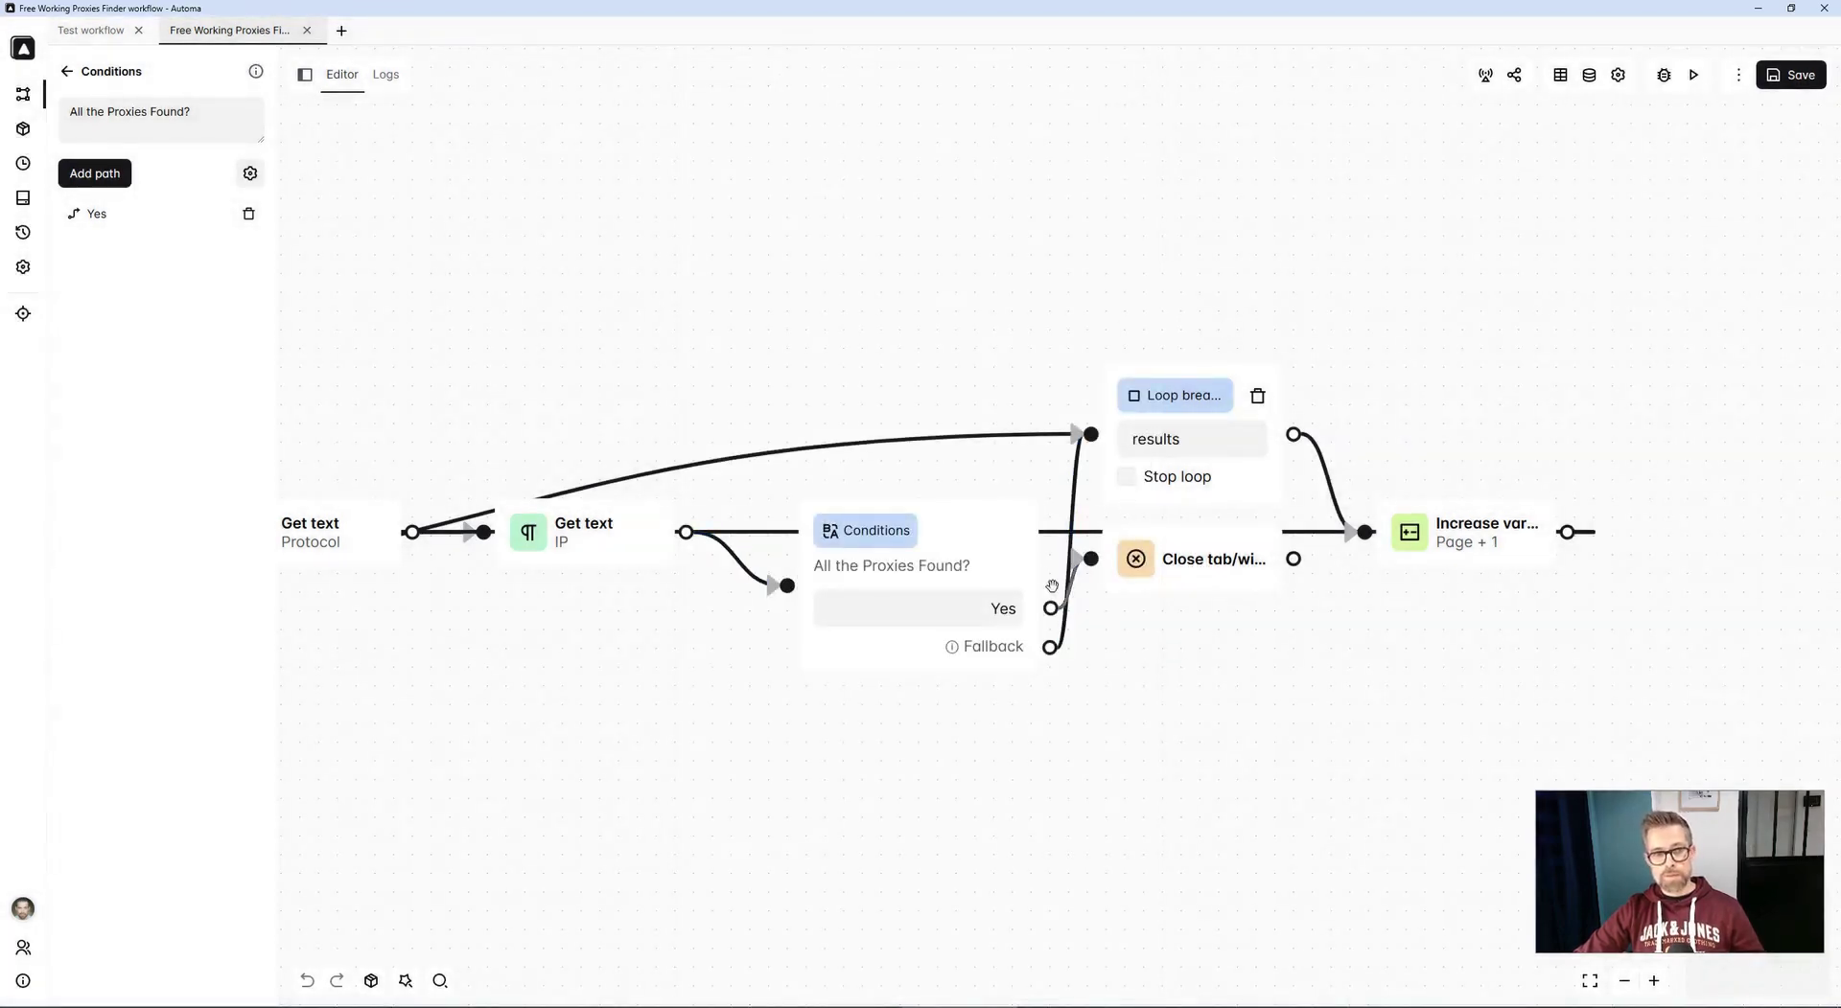
pyautogui.click(1021, 575)
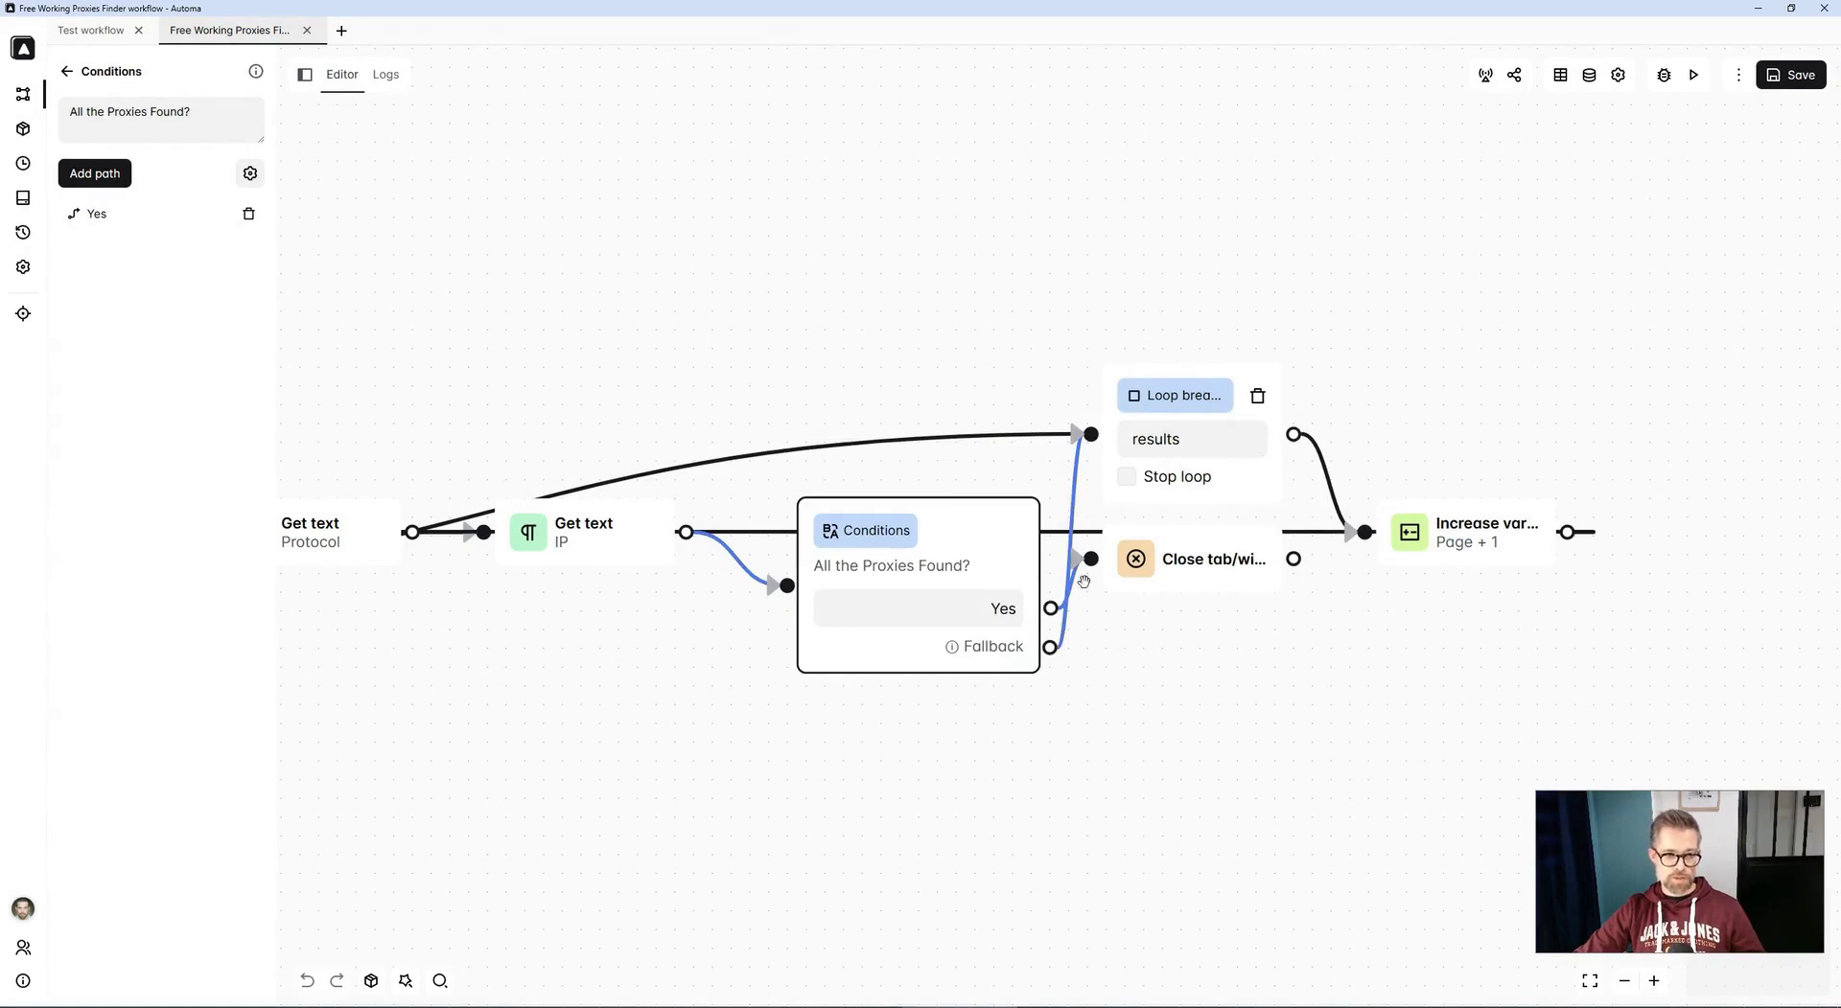
pyautogui.click(1167, 581)
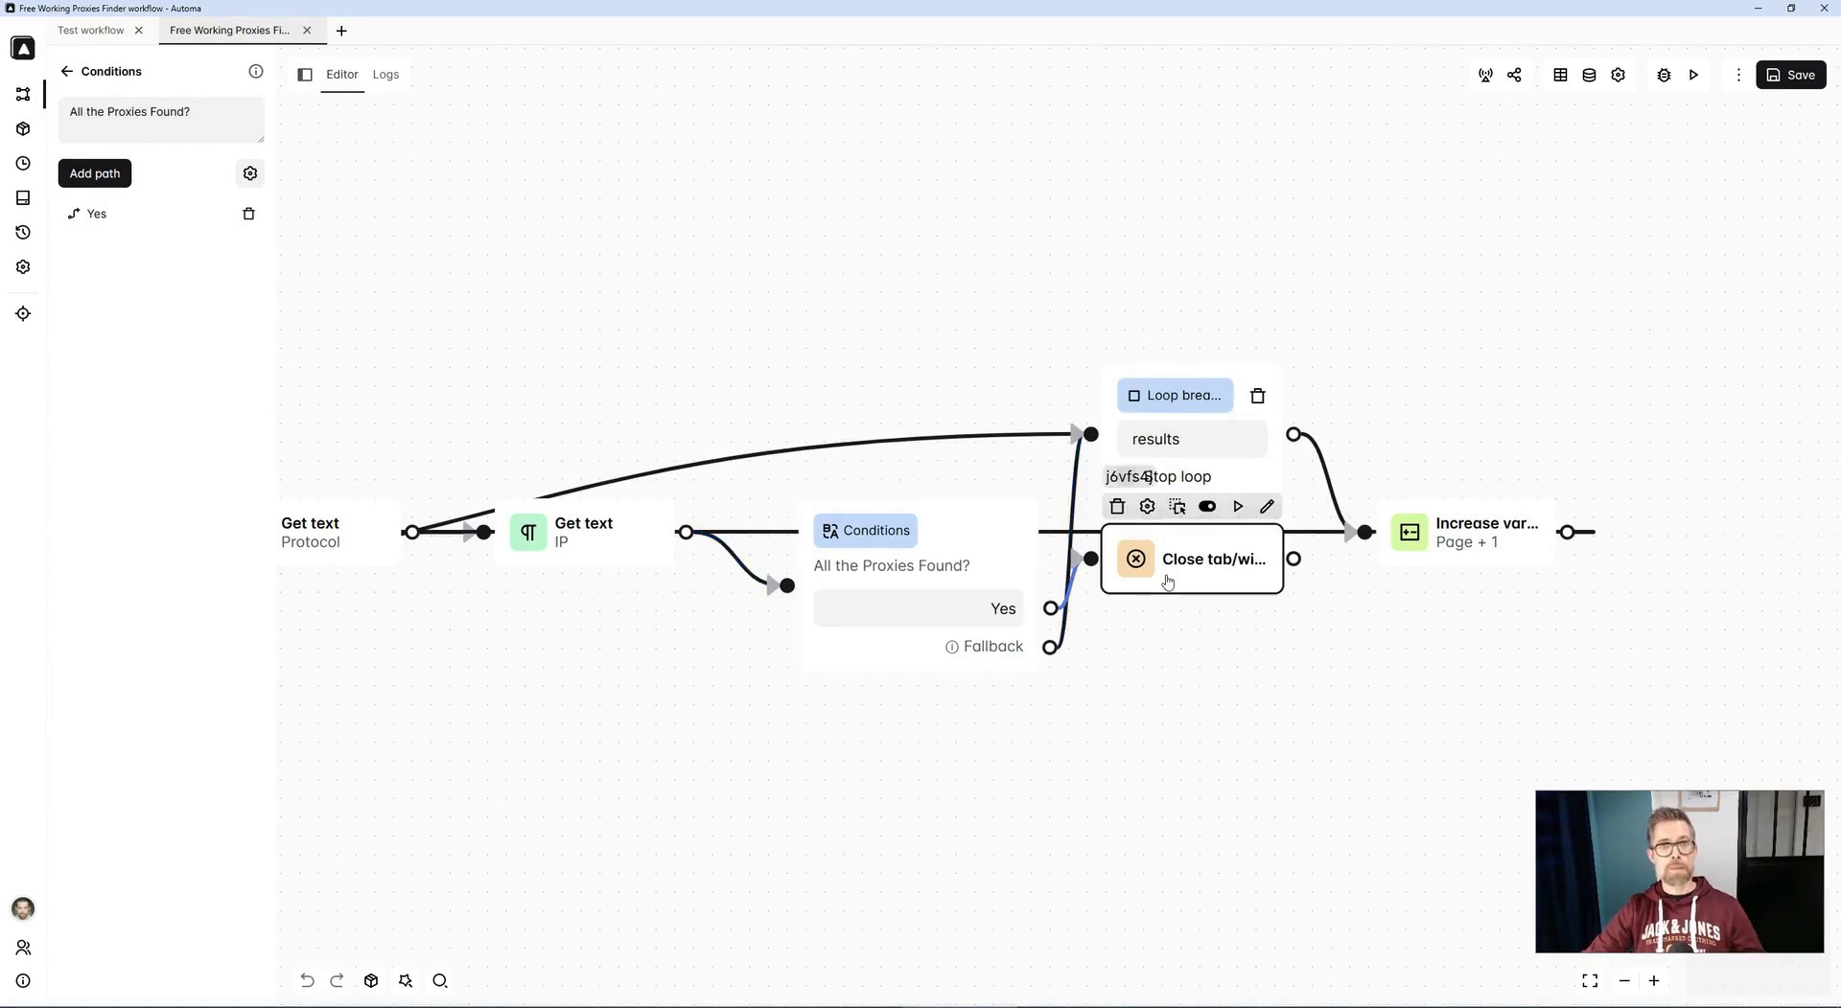
# Step: Select the Loop breakpoint block, then open the Valid Proxy? condition showing its single Yes path
pyautogui.click(1146, 716)
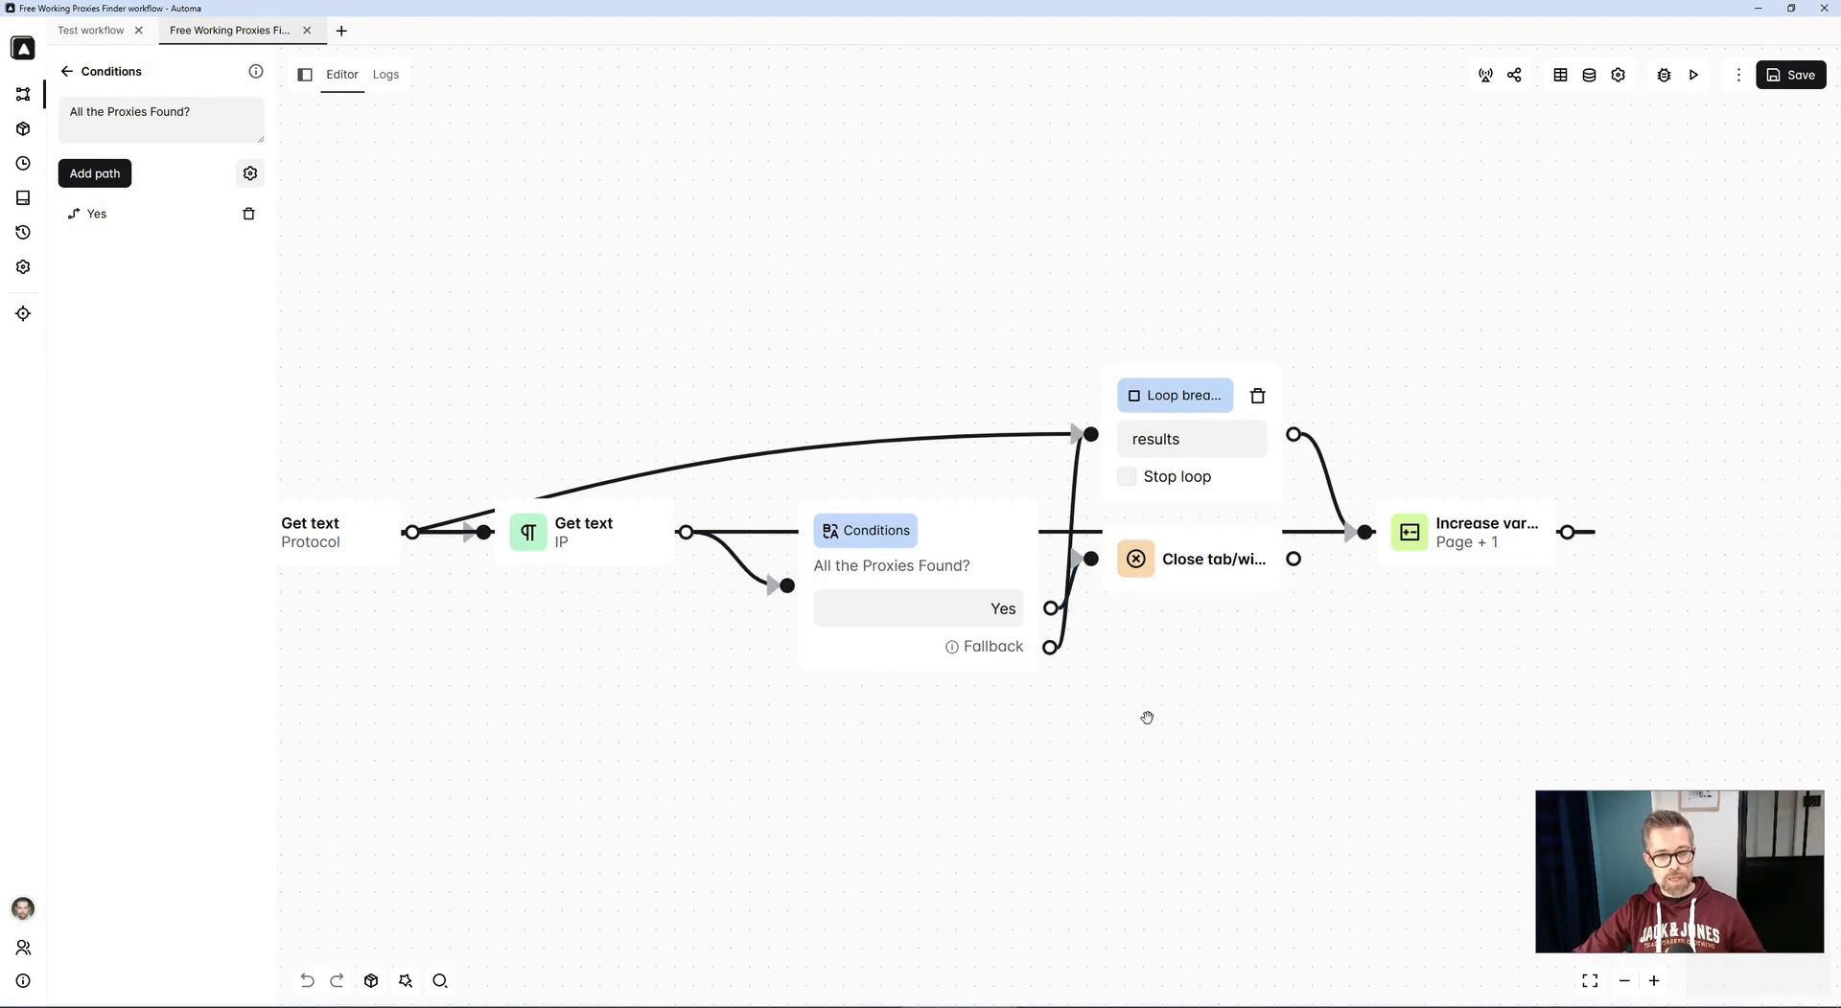
pyautogui.click(1179, 489)
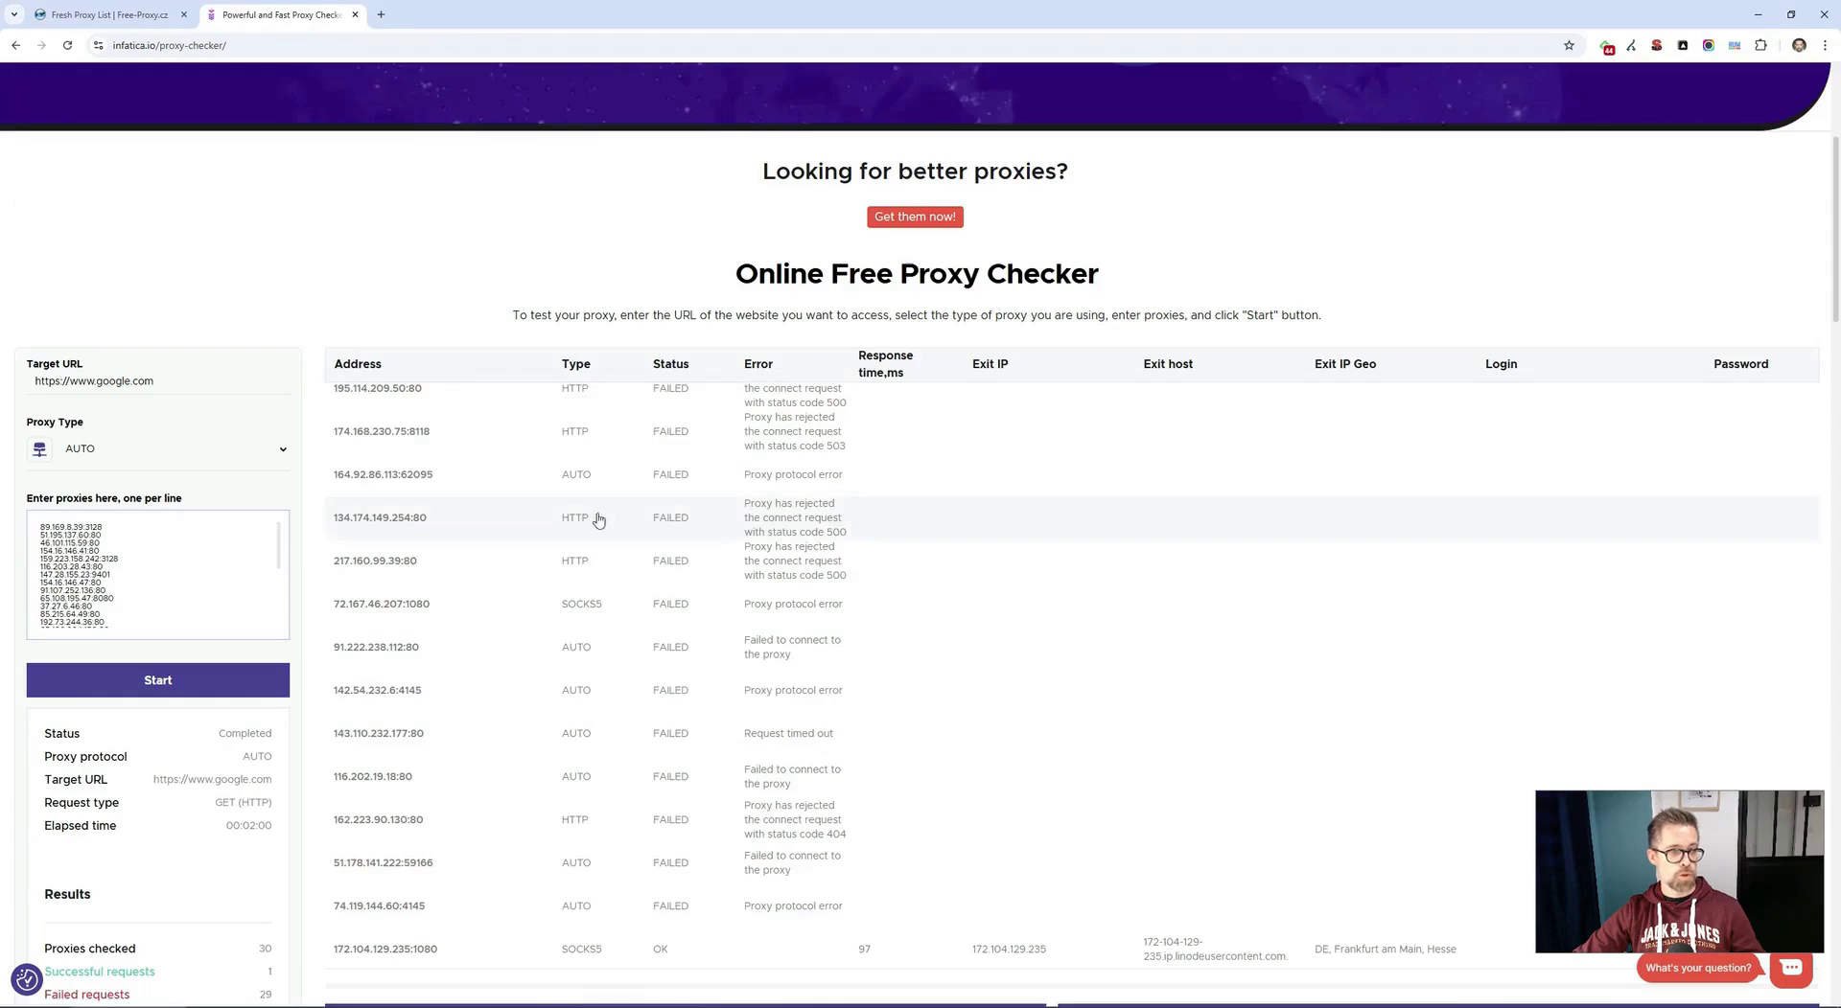
pyautogui.scroll(-9, 604, 530)
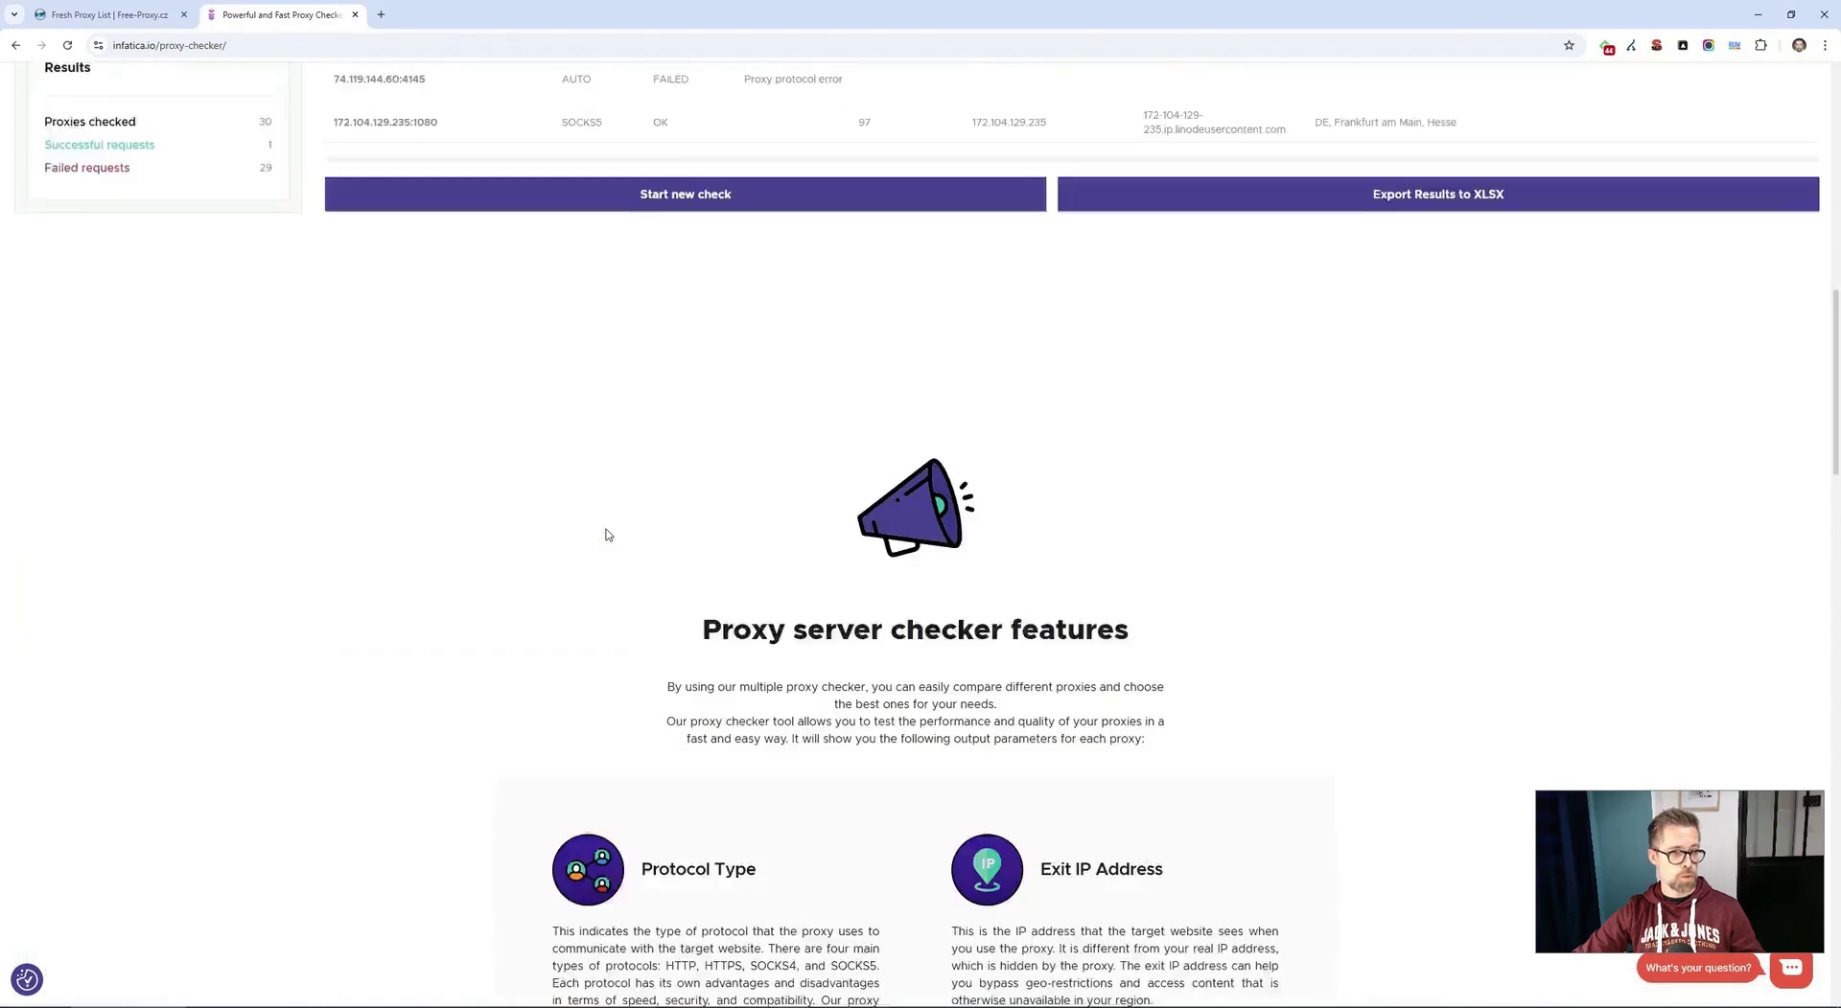
pyautogui.scroll(6, 605, 530)
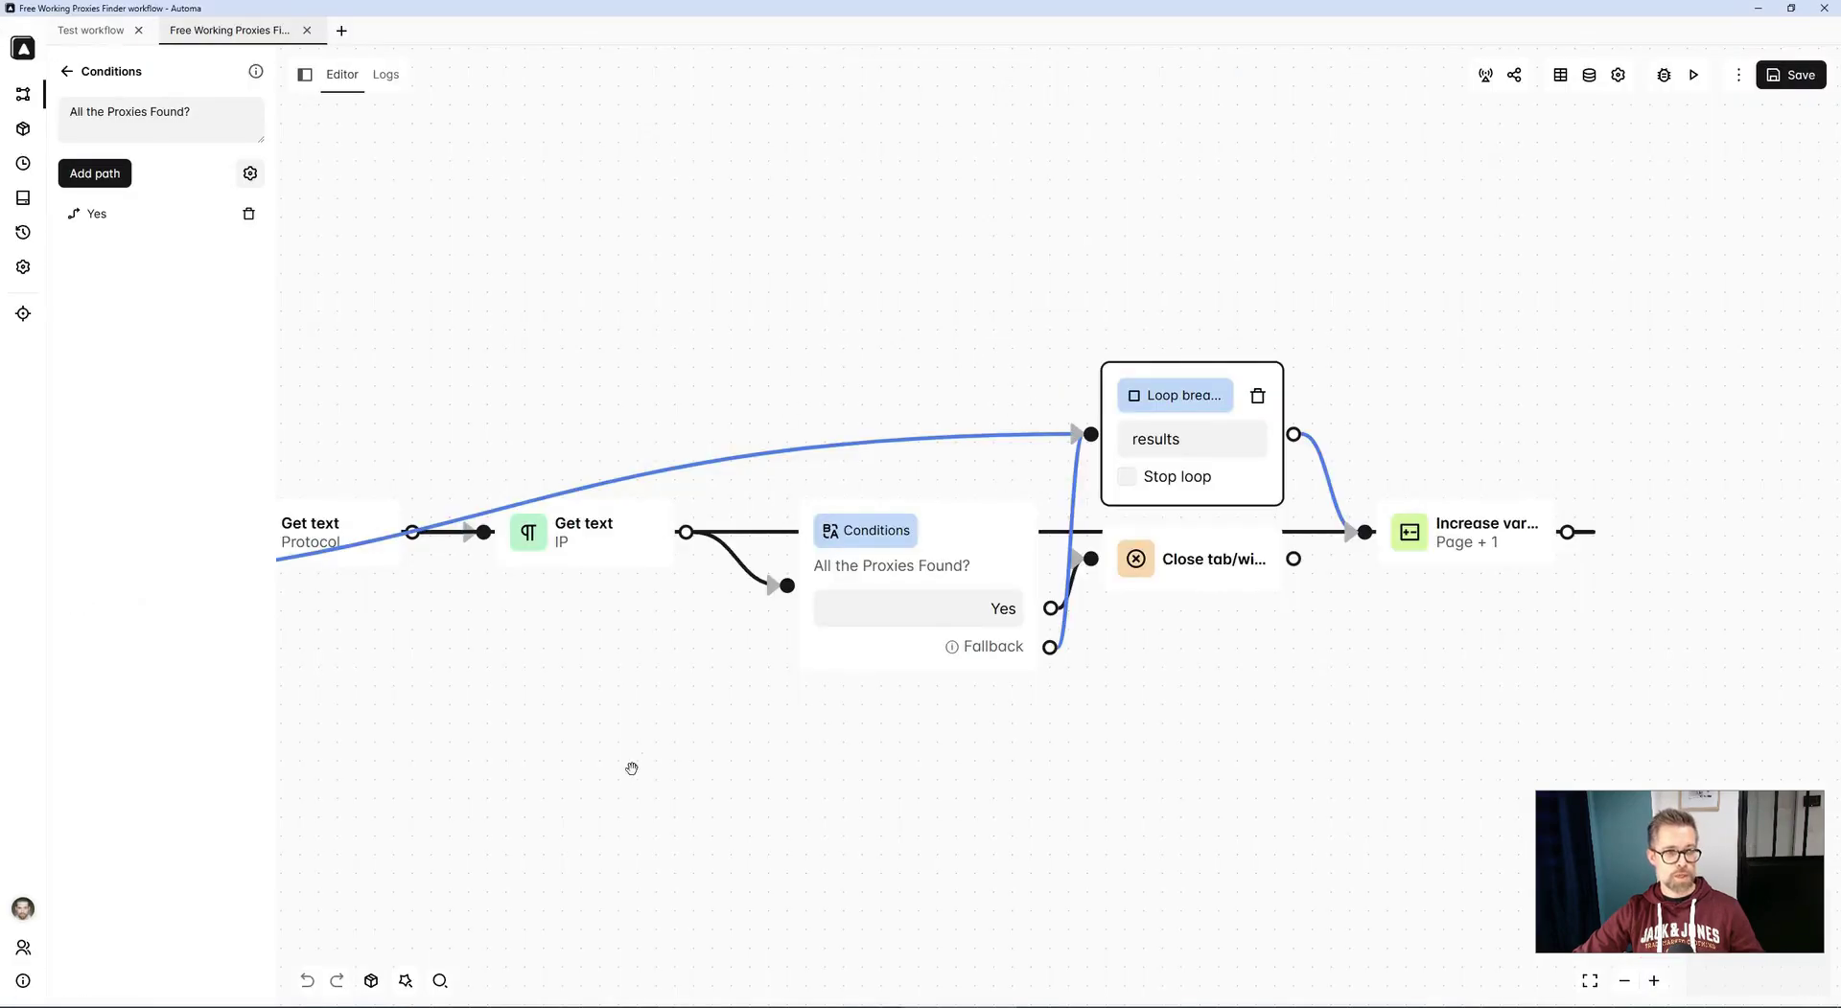
pyautogui.hscroll(-7, 631, 768)
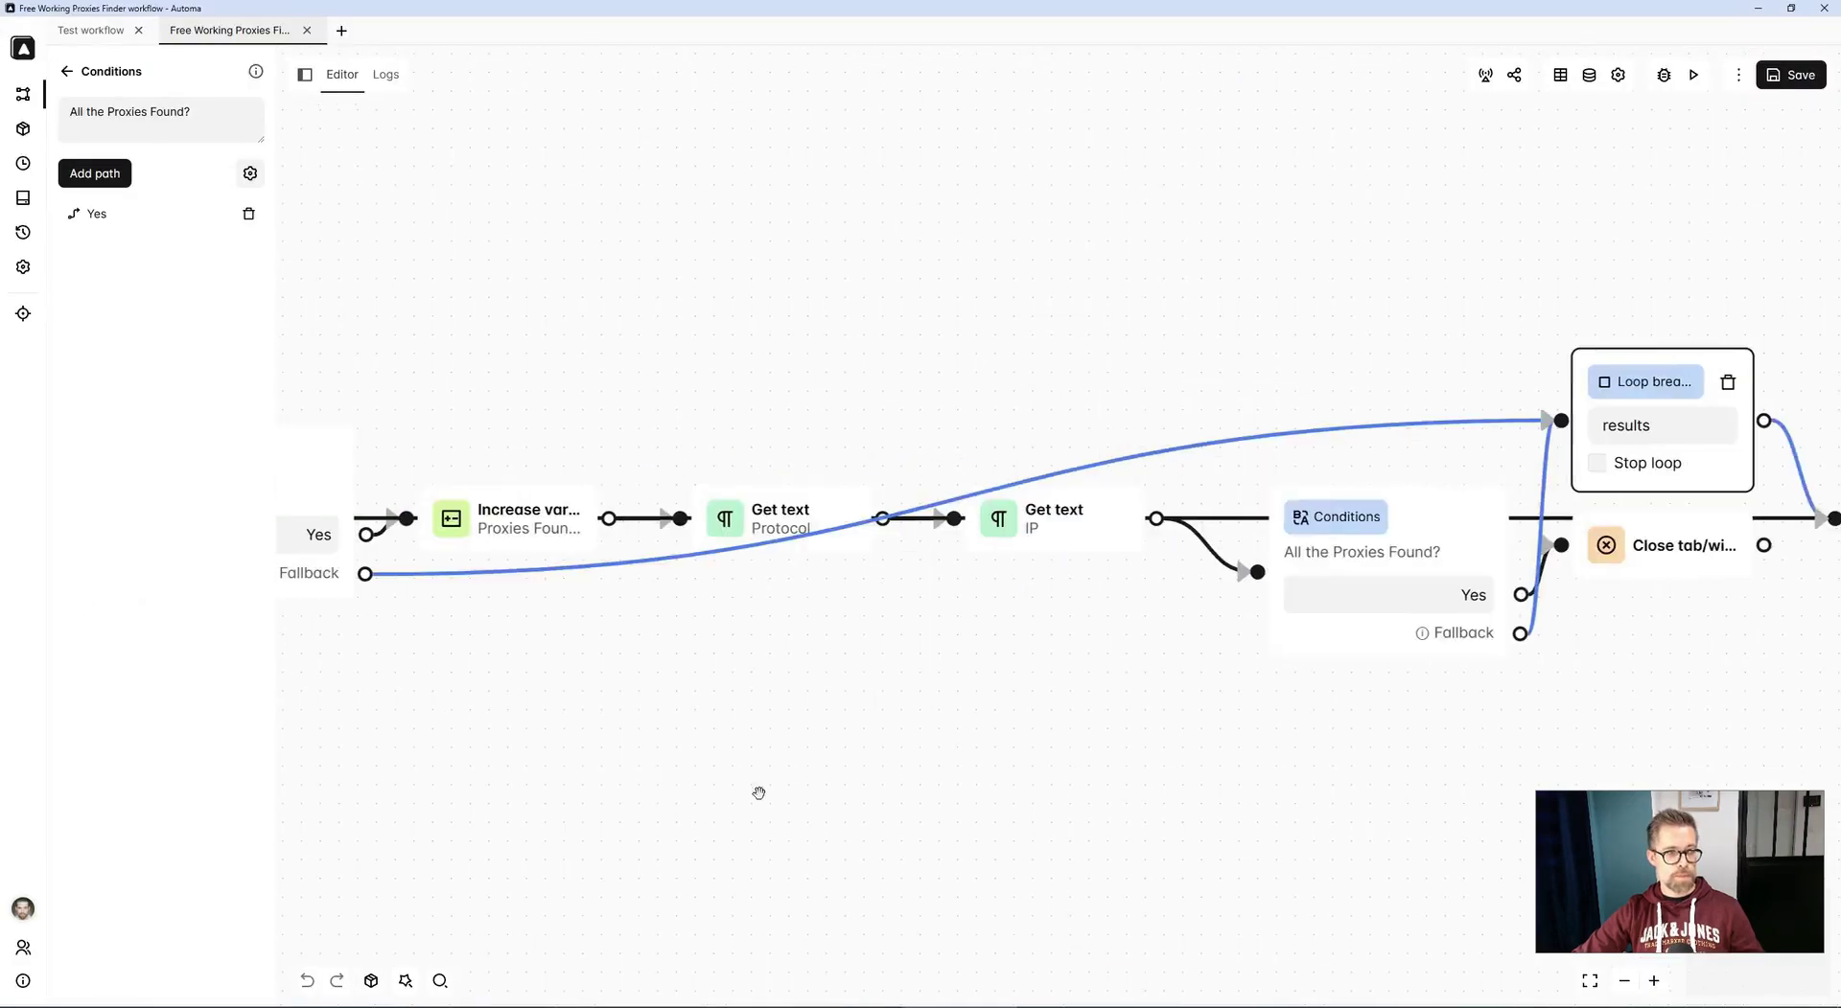
pyautogui.click(645, 699)
pyautogui.click(502, 434)
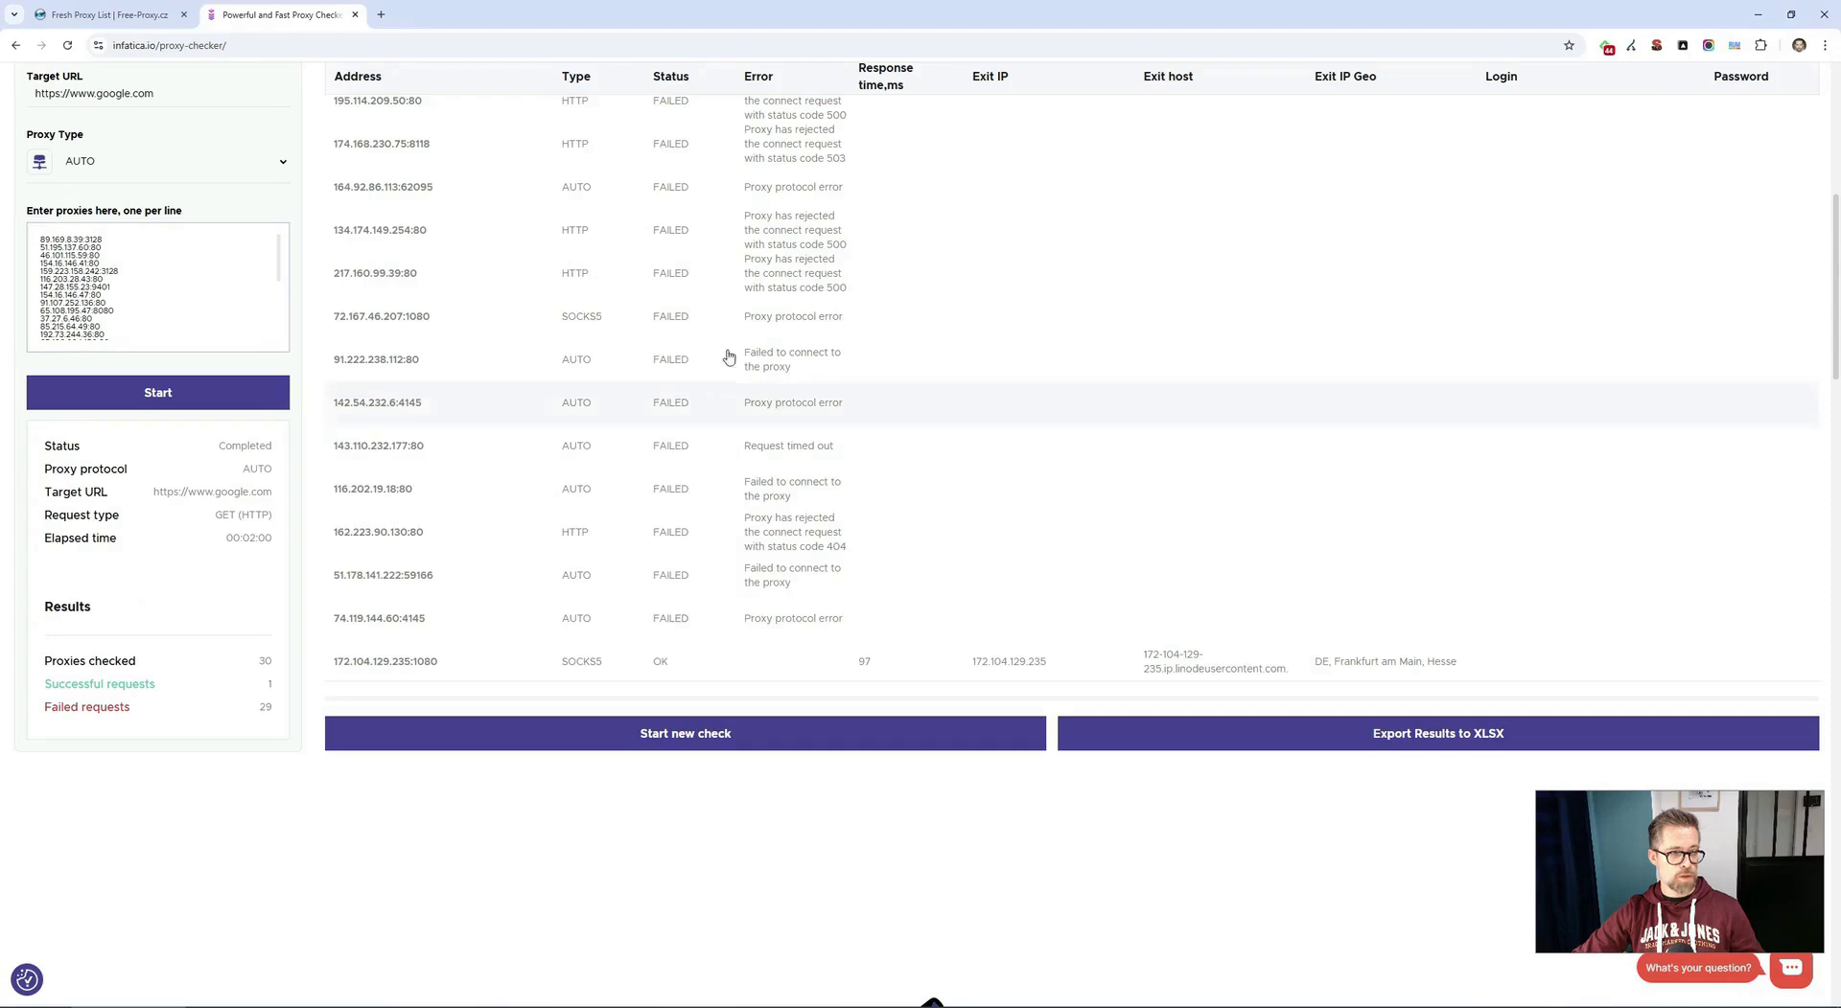
pyautogui.scroll(5, 711, 349)
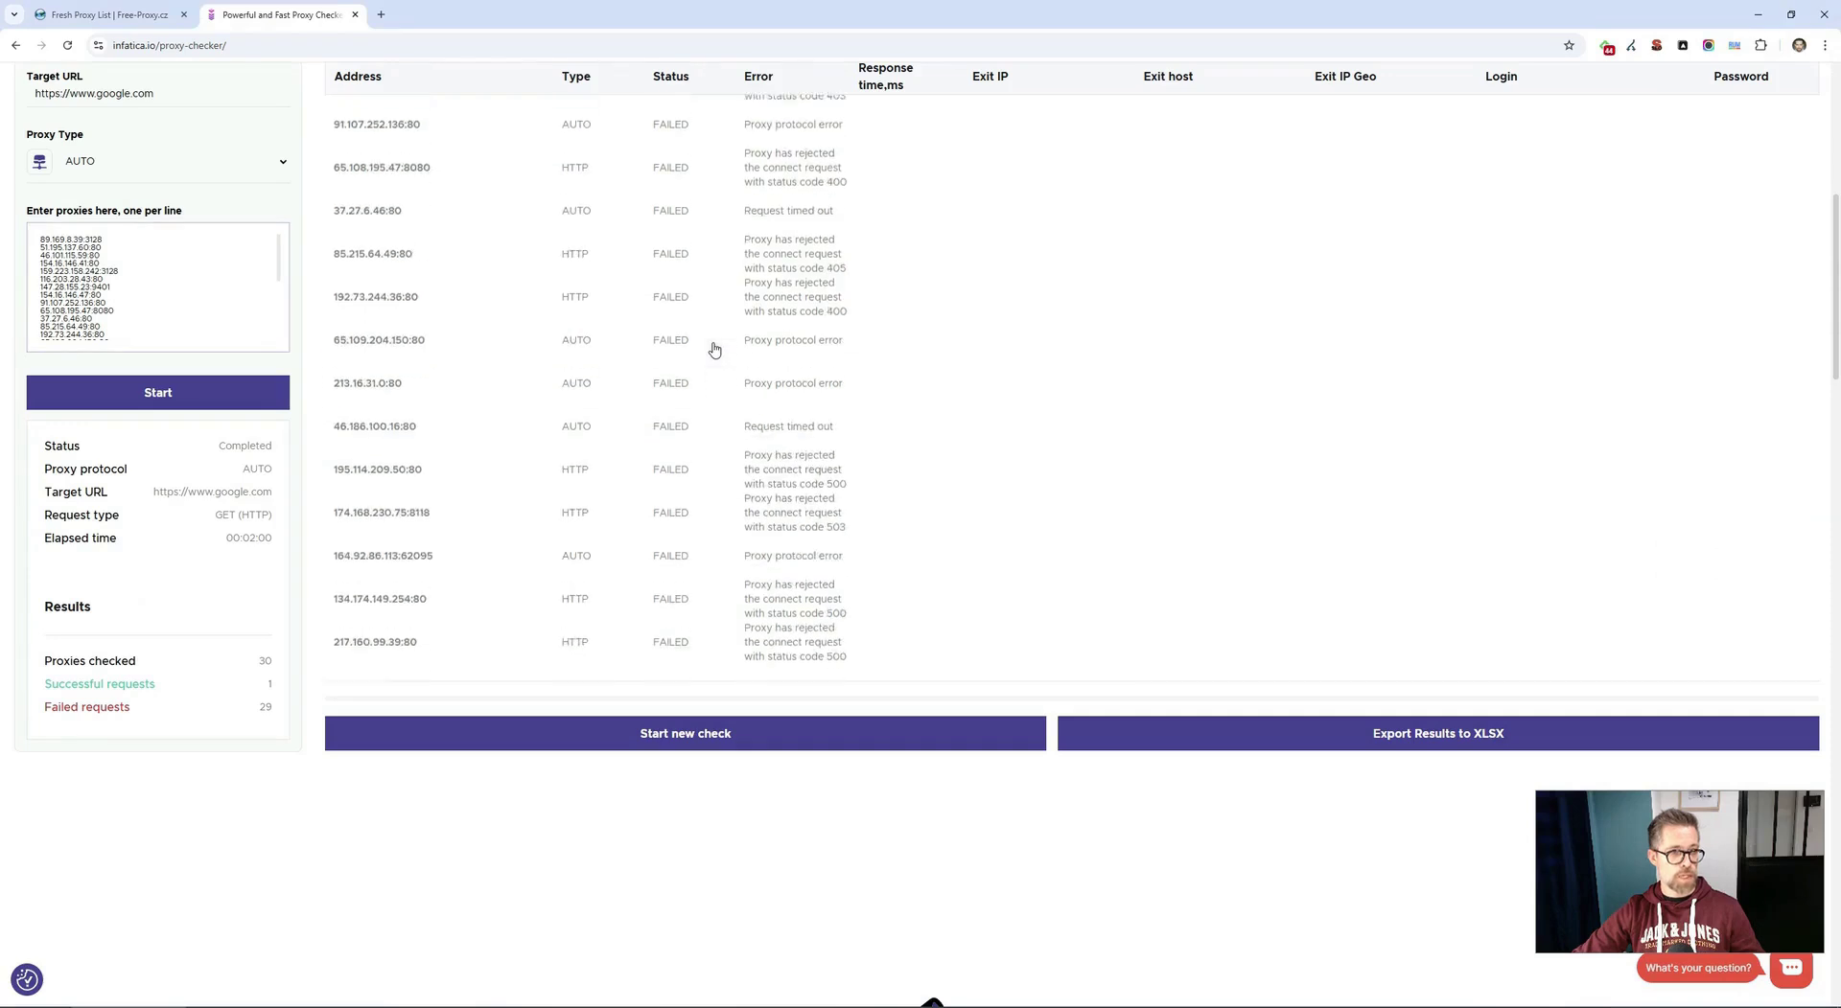
pyautogui.scroll(4, 663, 433)
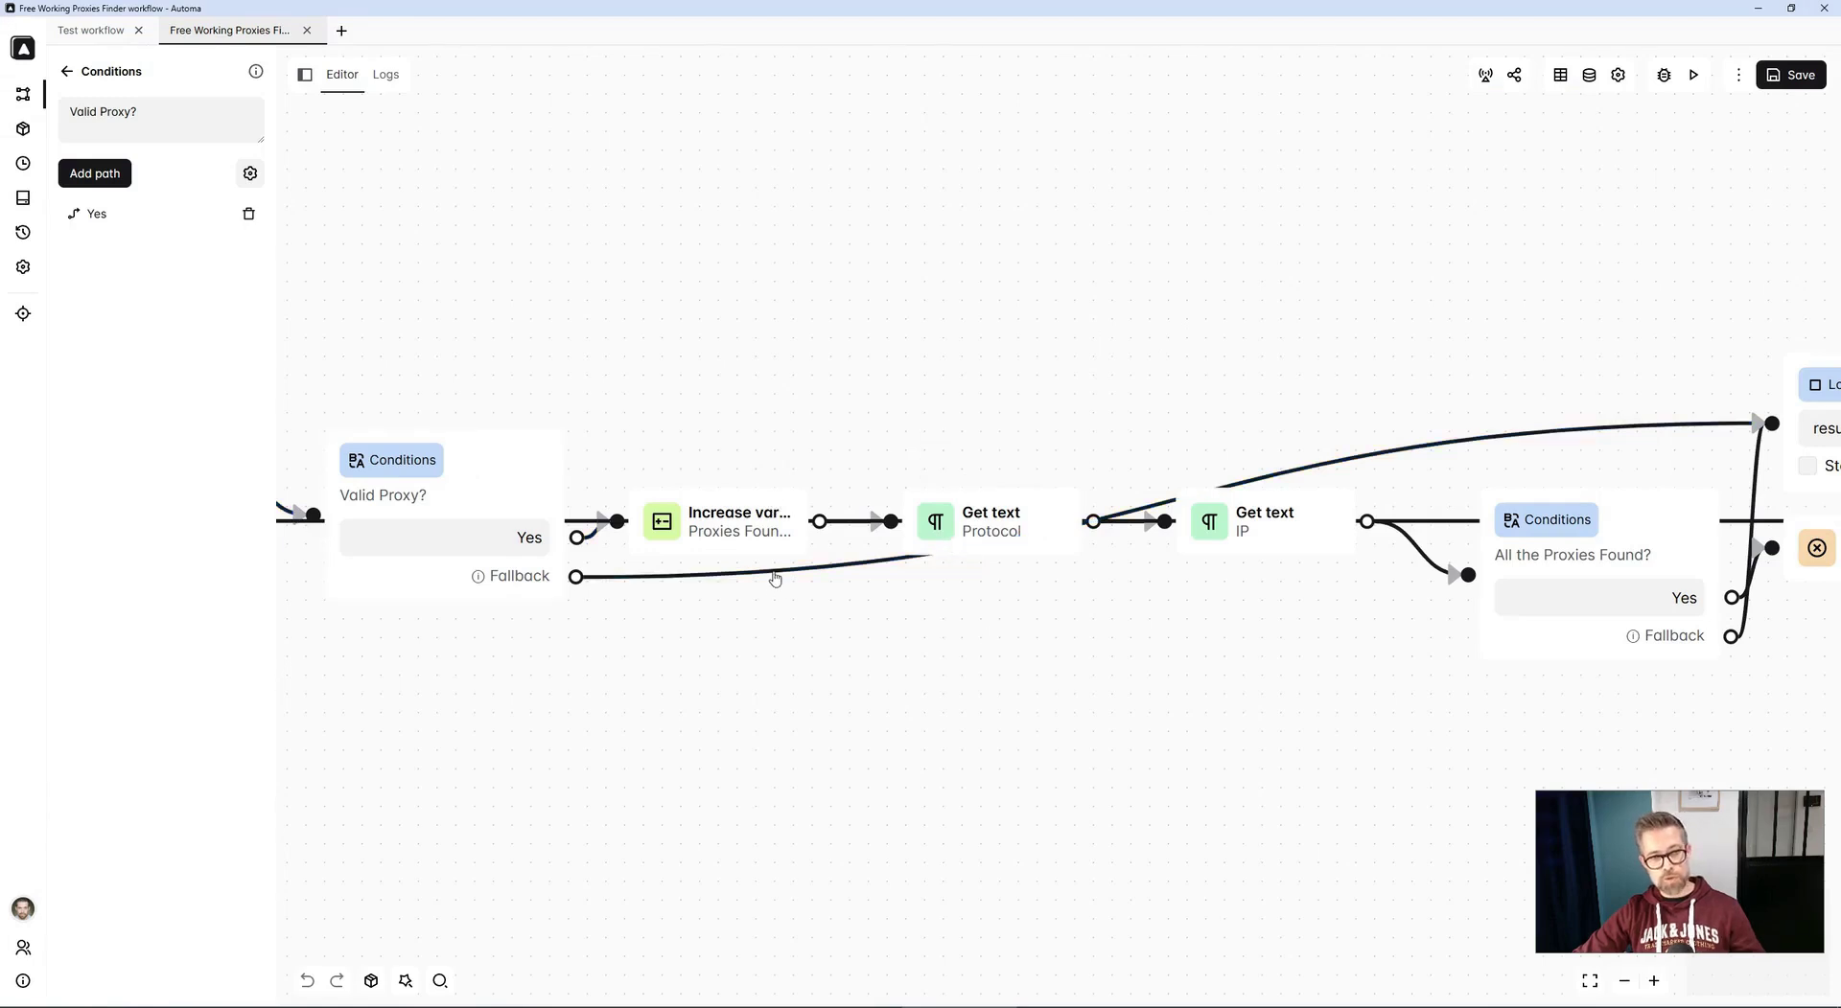
# Step: Select the Valid Proxy? fallback link and pan past the loop breakpoint to the Page + 1 block
pyautogui.click(774, 578)
pyautogui.moveTo(892, 640); pyautogui.dragTo(292, 760)
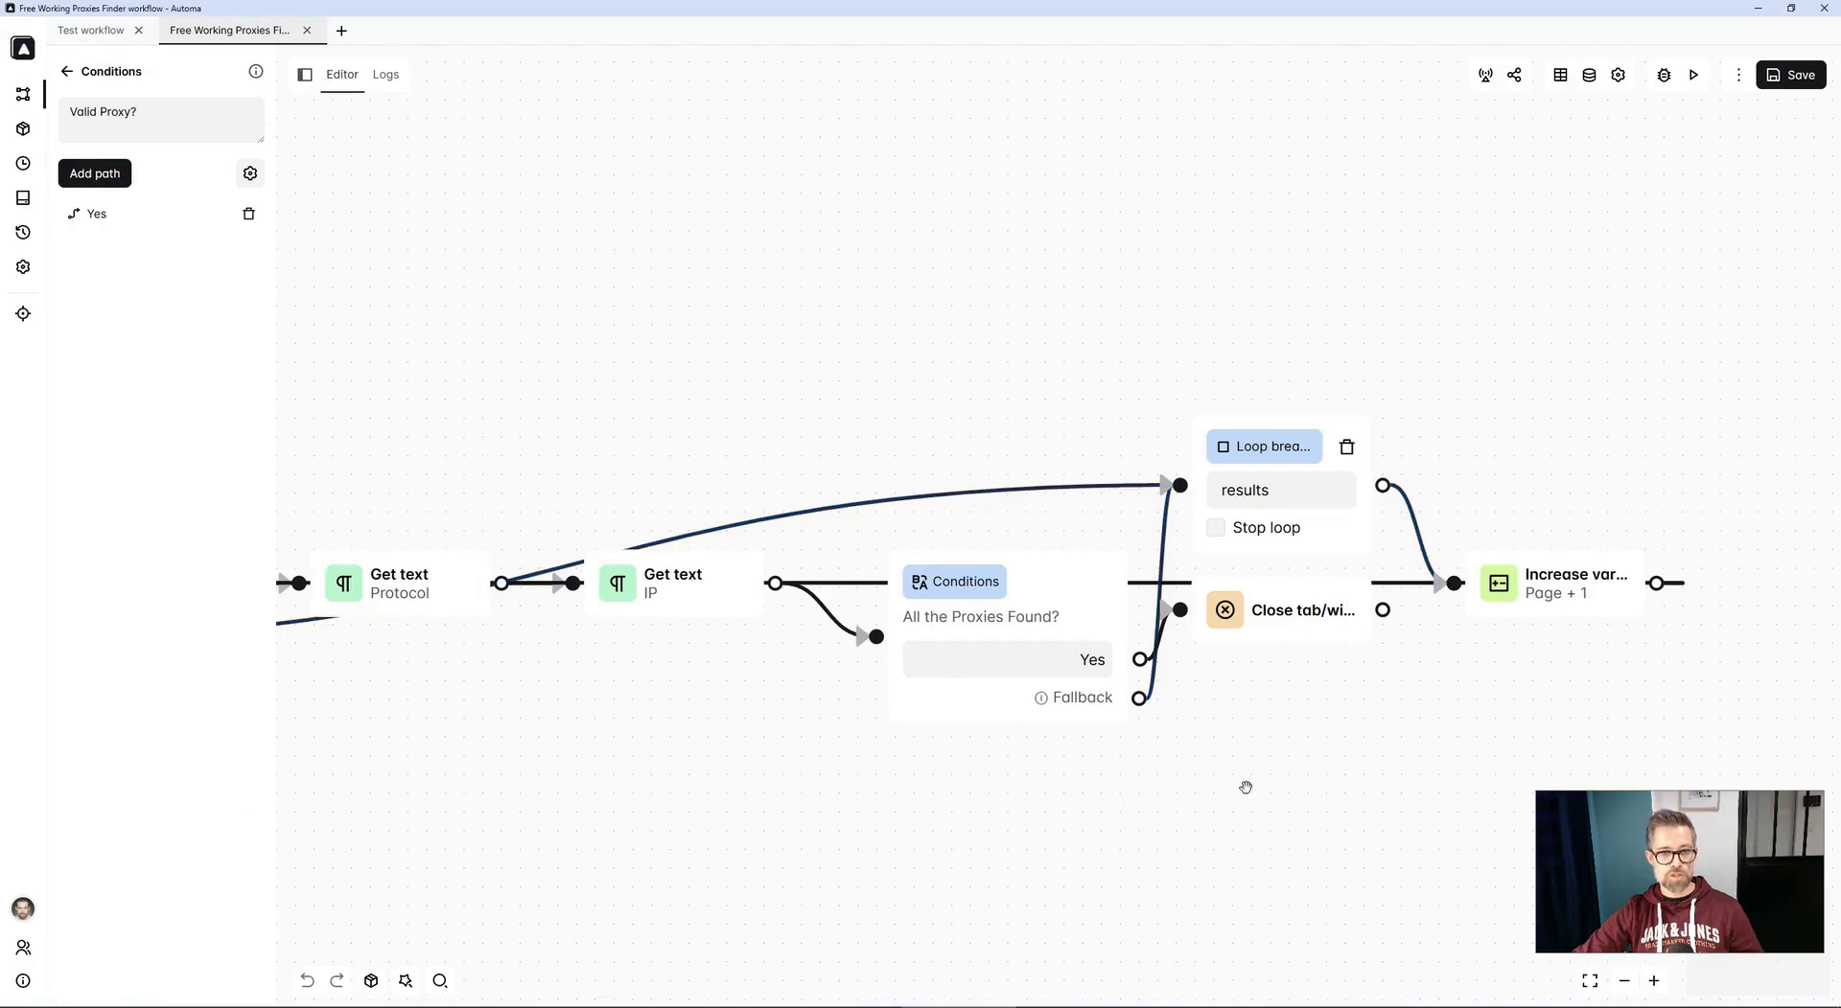
pyautogui.moveTo(1442, 460); pyautogui.dragTo(1251, 435)
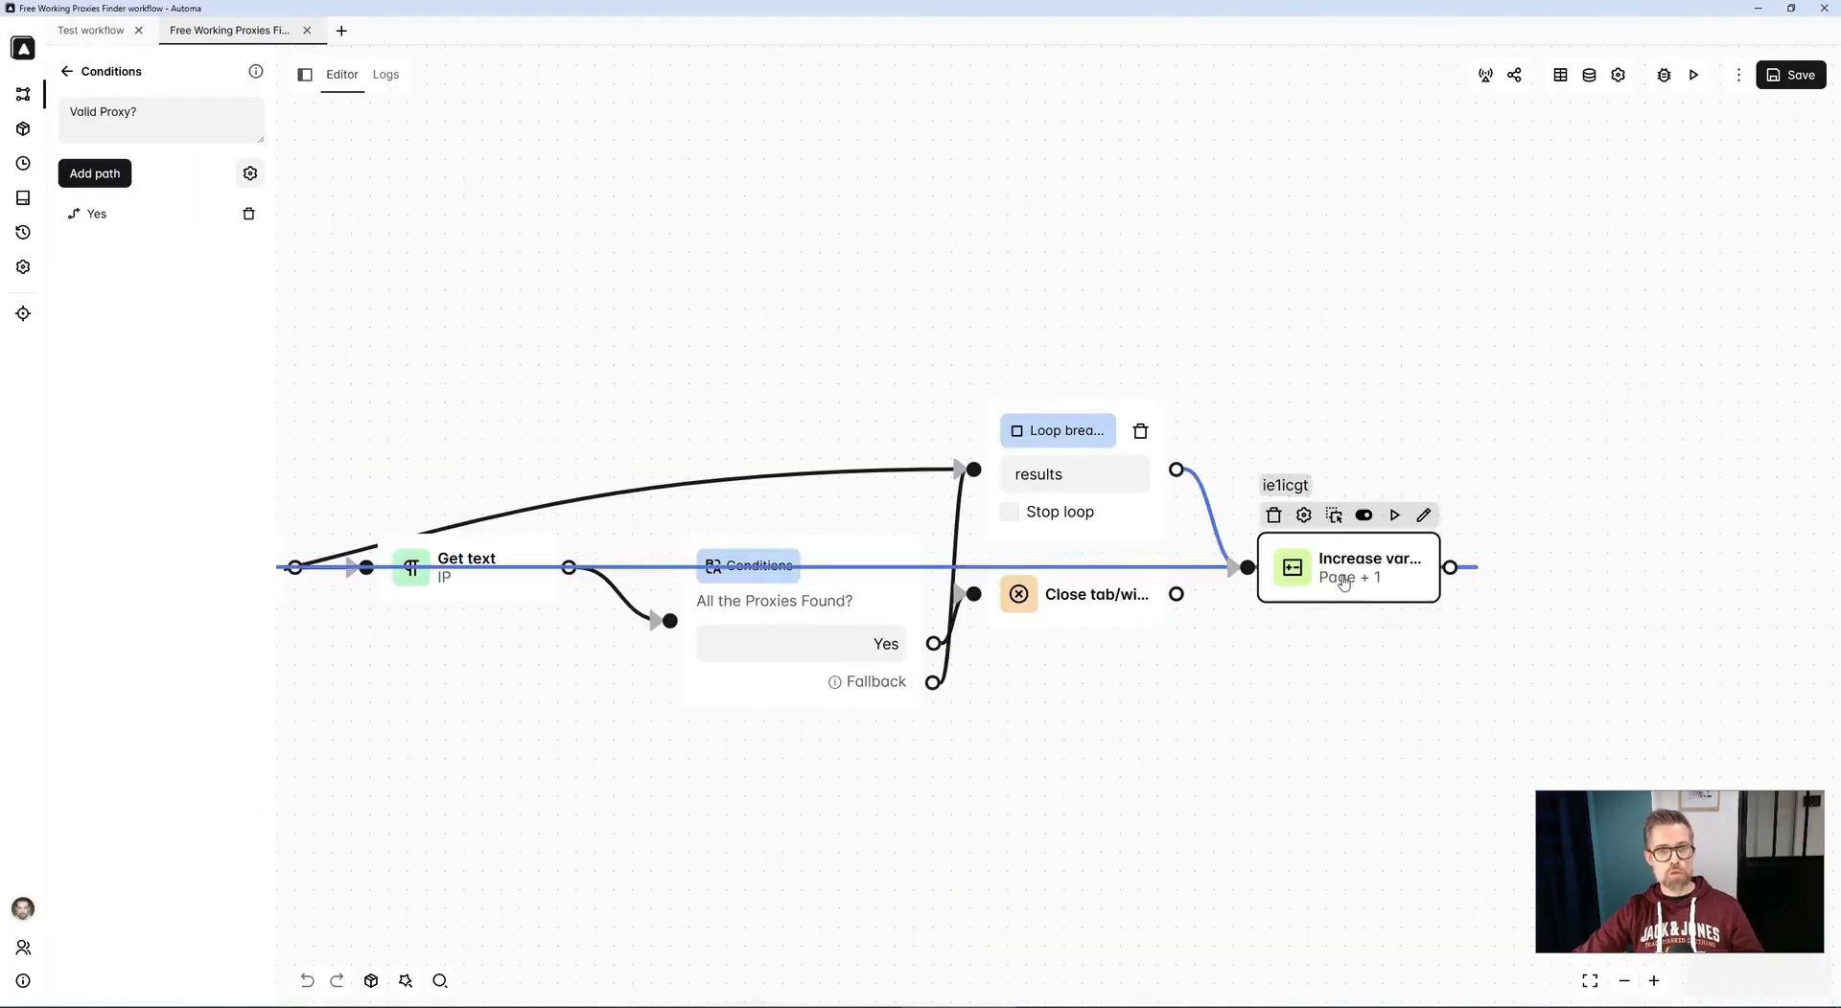
# Step: Inspect the Increase variable Page + 1 block's settings, zooming out across the canvas
pyautogui.click(1285, 521)
pyautogui.scroll(-3, 1159, 748)
pyautogui.scroll(-3, 1158, 733)
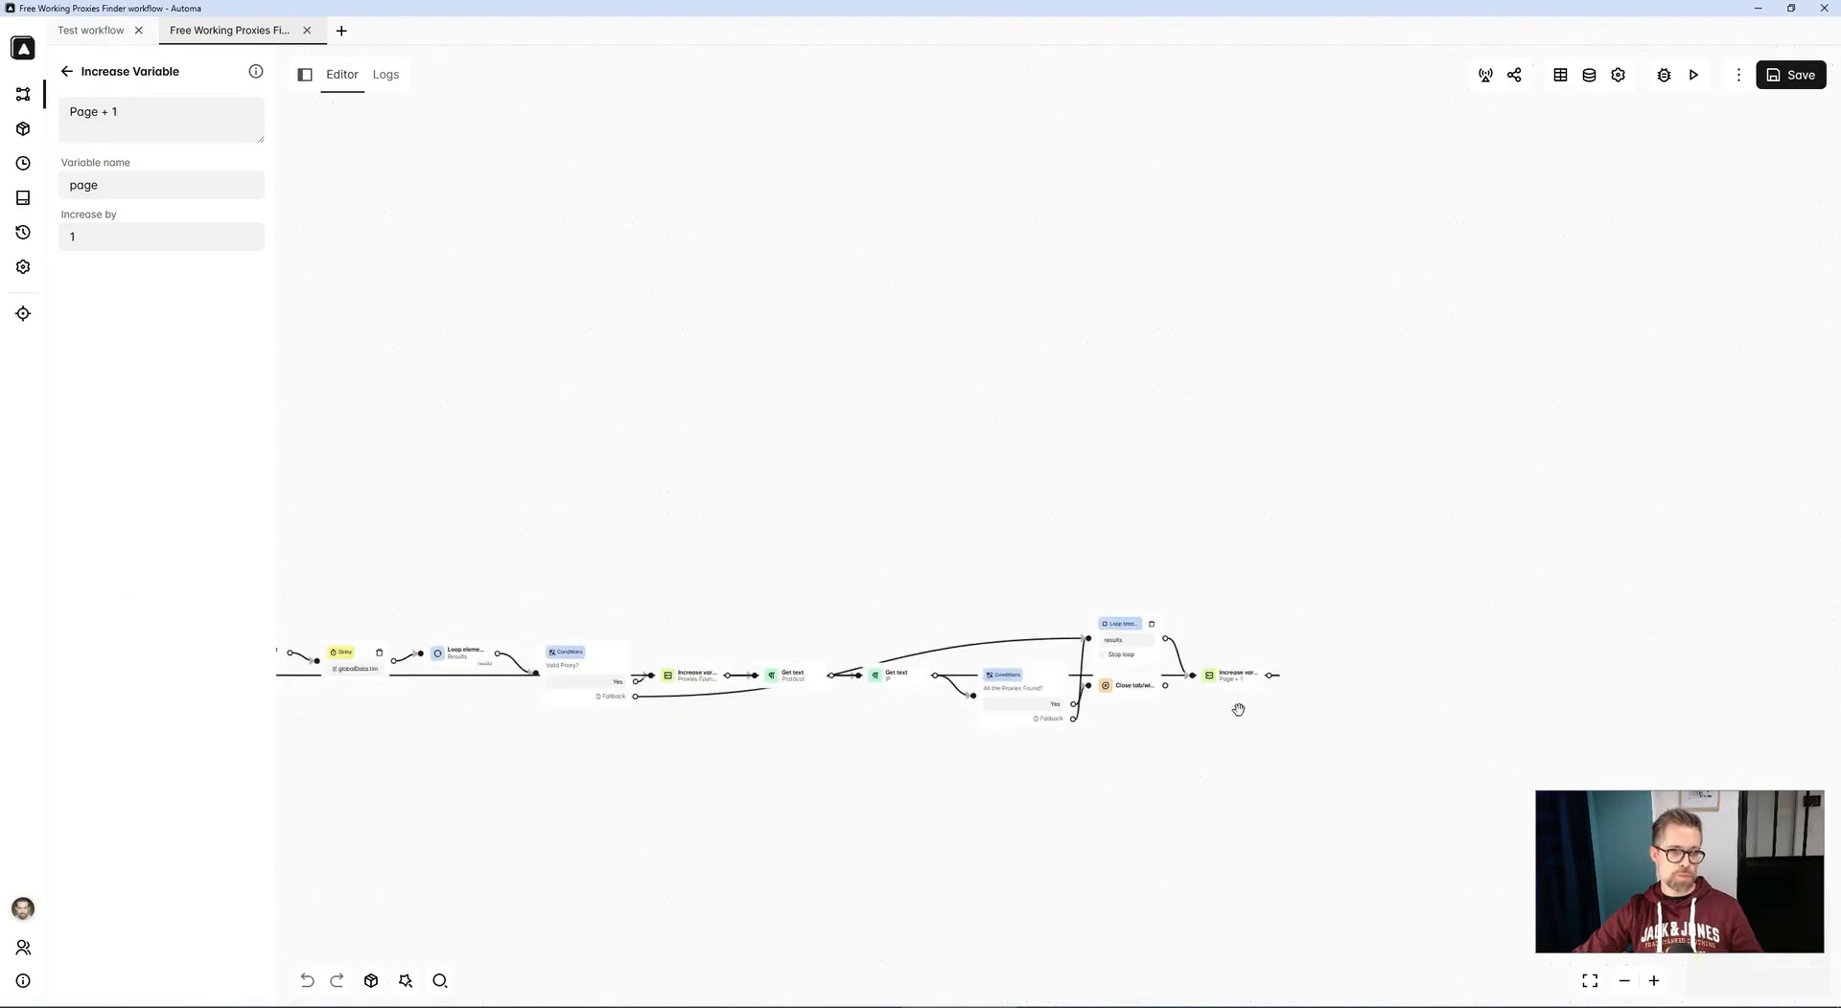
pyautogui.hscroll(-10, 1031, 822)
pyautogui.hscroll(-5, 1126, 802)
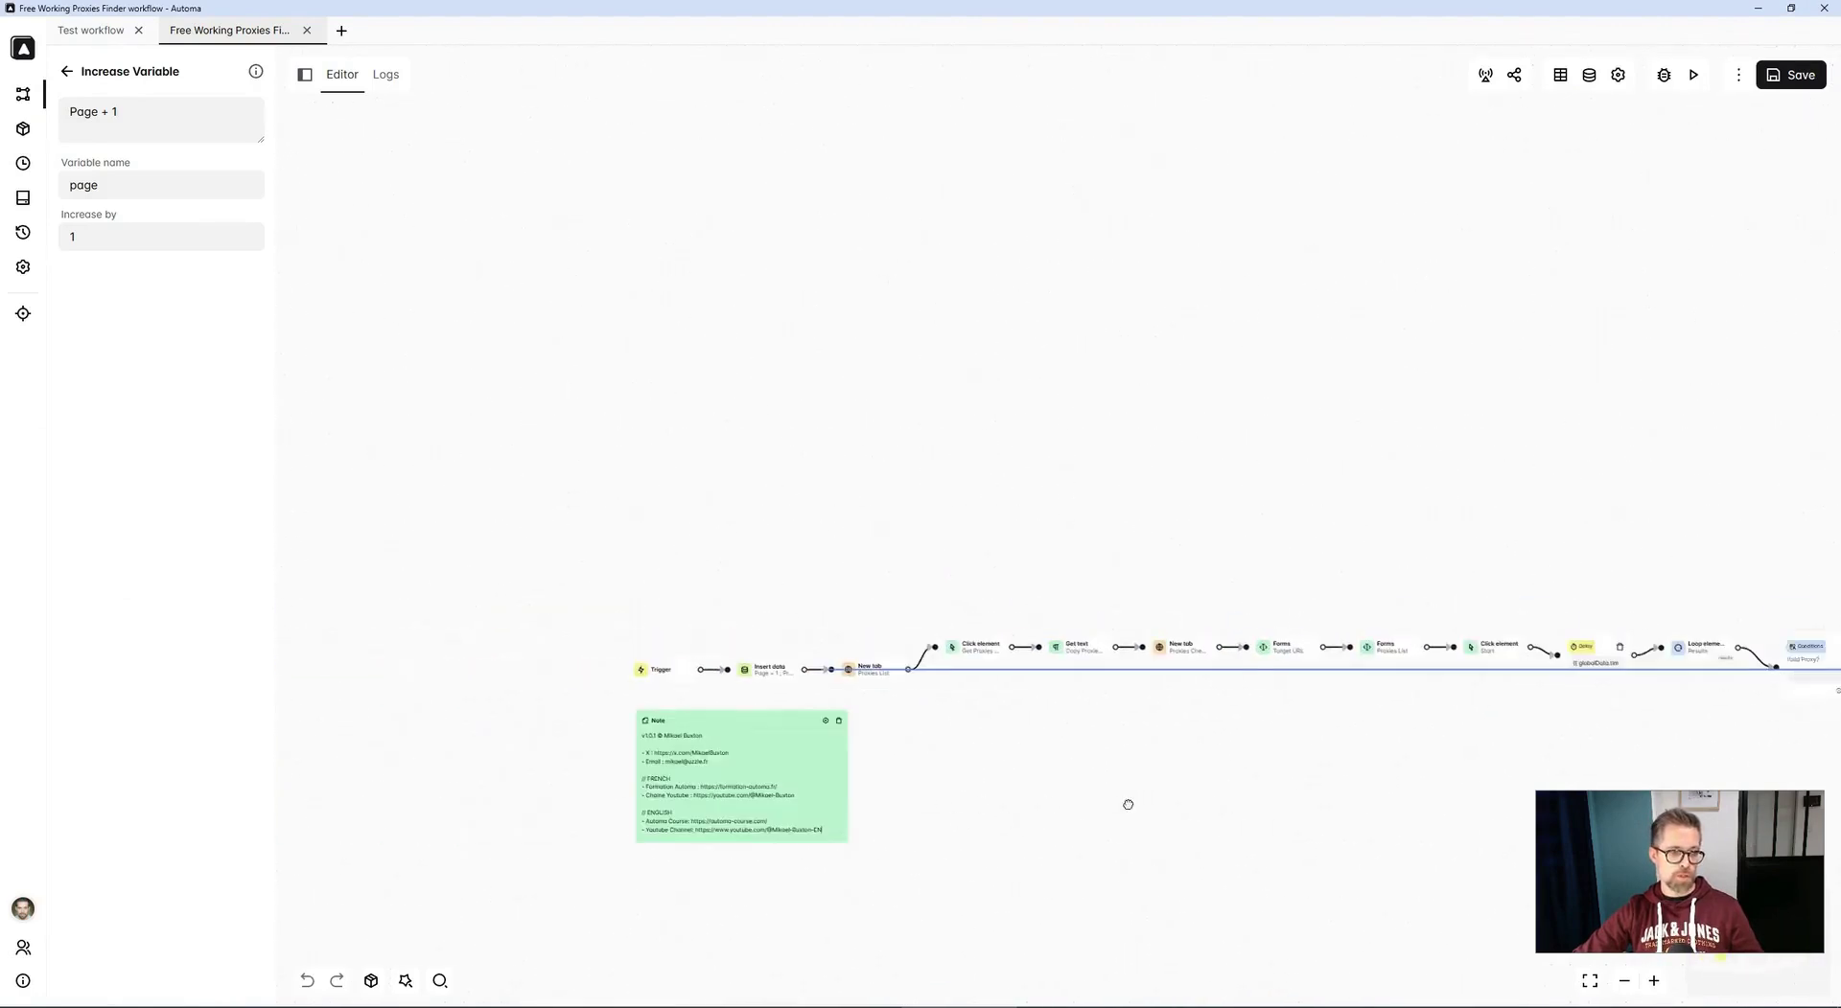
pyautogui.scroll(5, 978, 765)
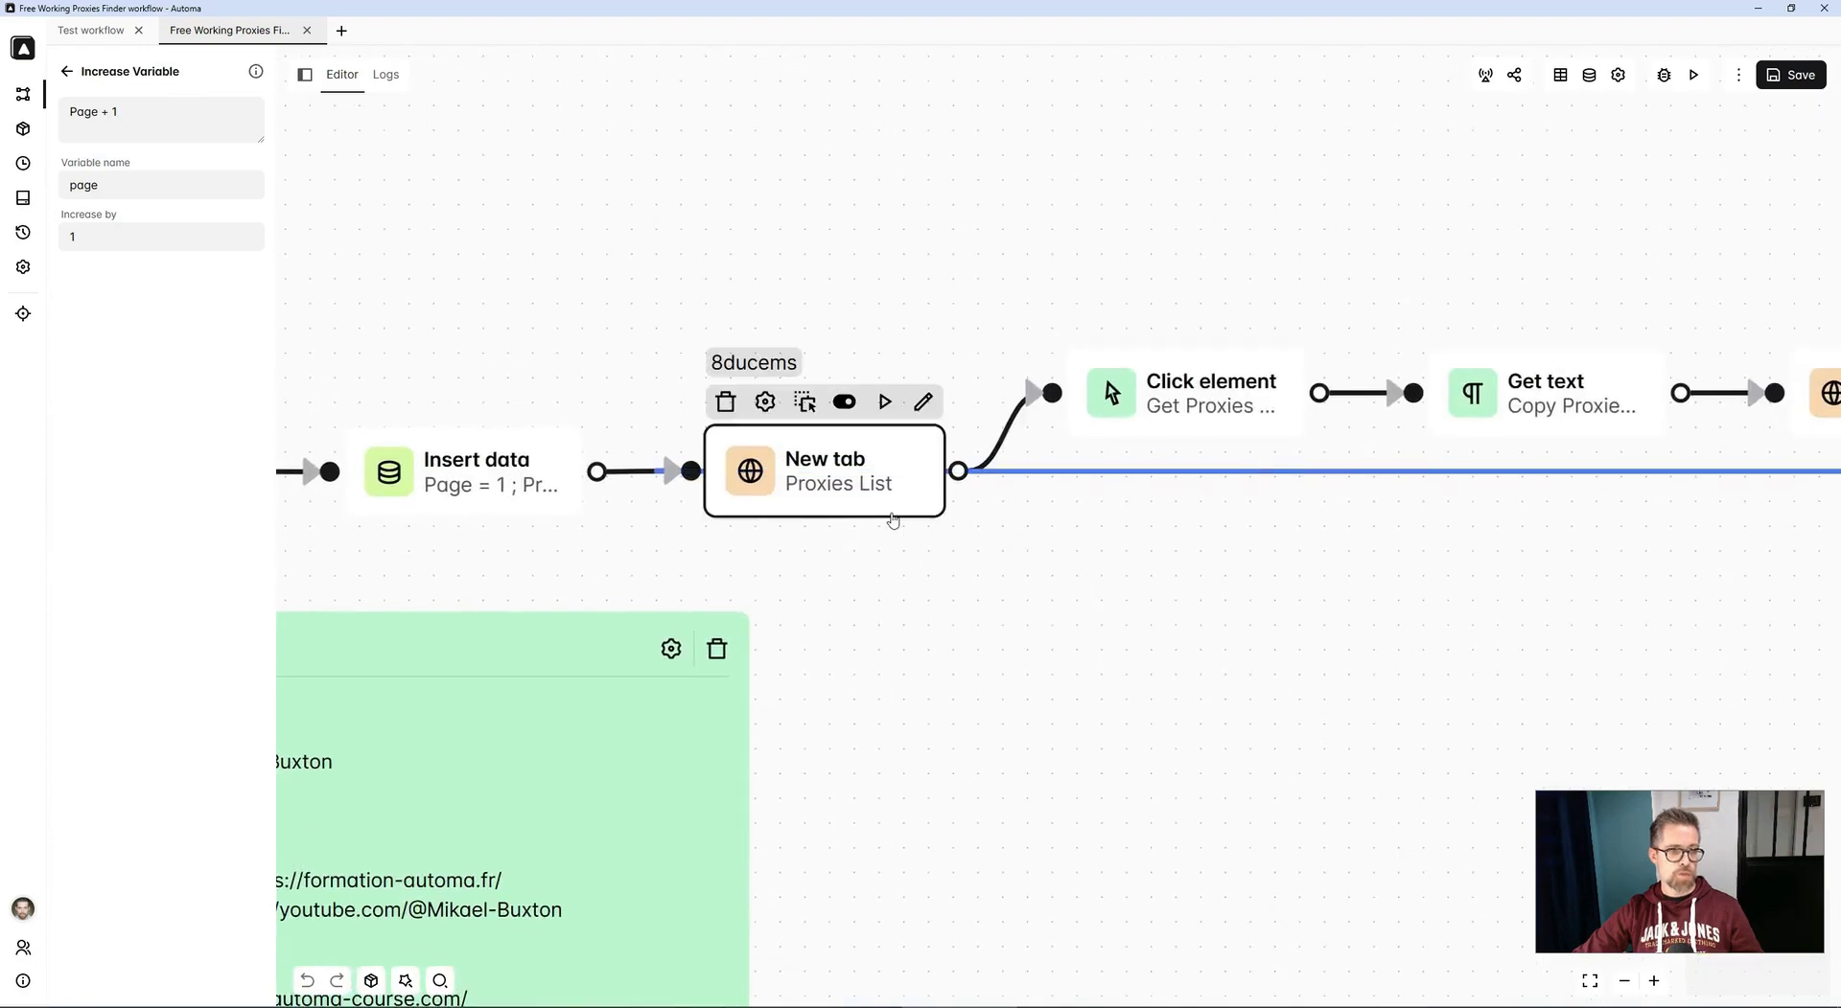
# Step: Show the Proxies List New tab step's settings and zoom back in on the canvas
pyautogui.click(889, 510)
pyautogui.scroll(-5, 1319, 591)
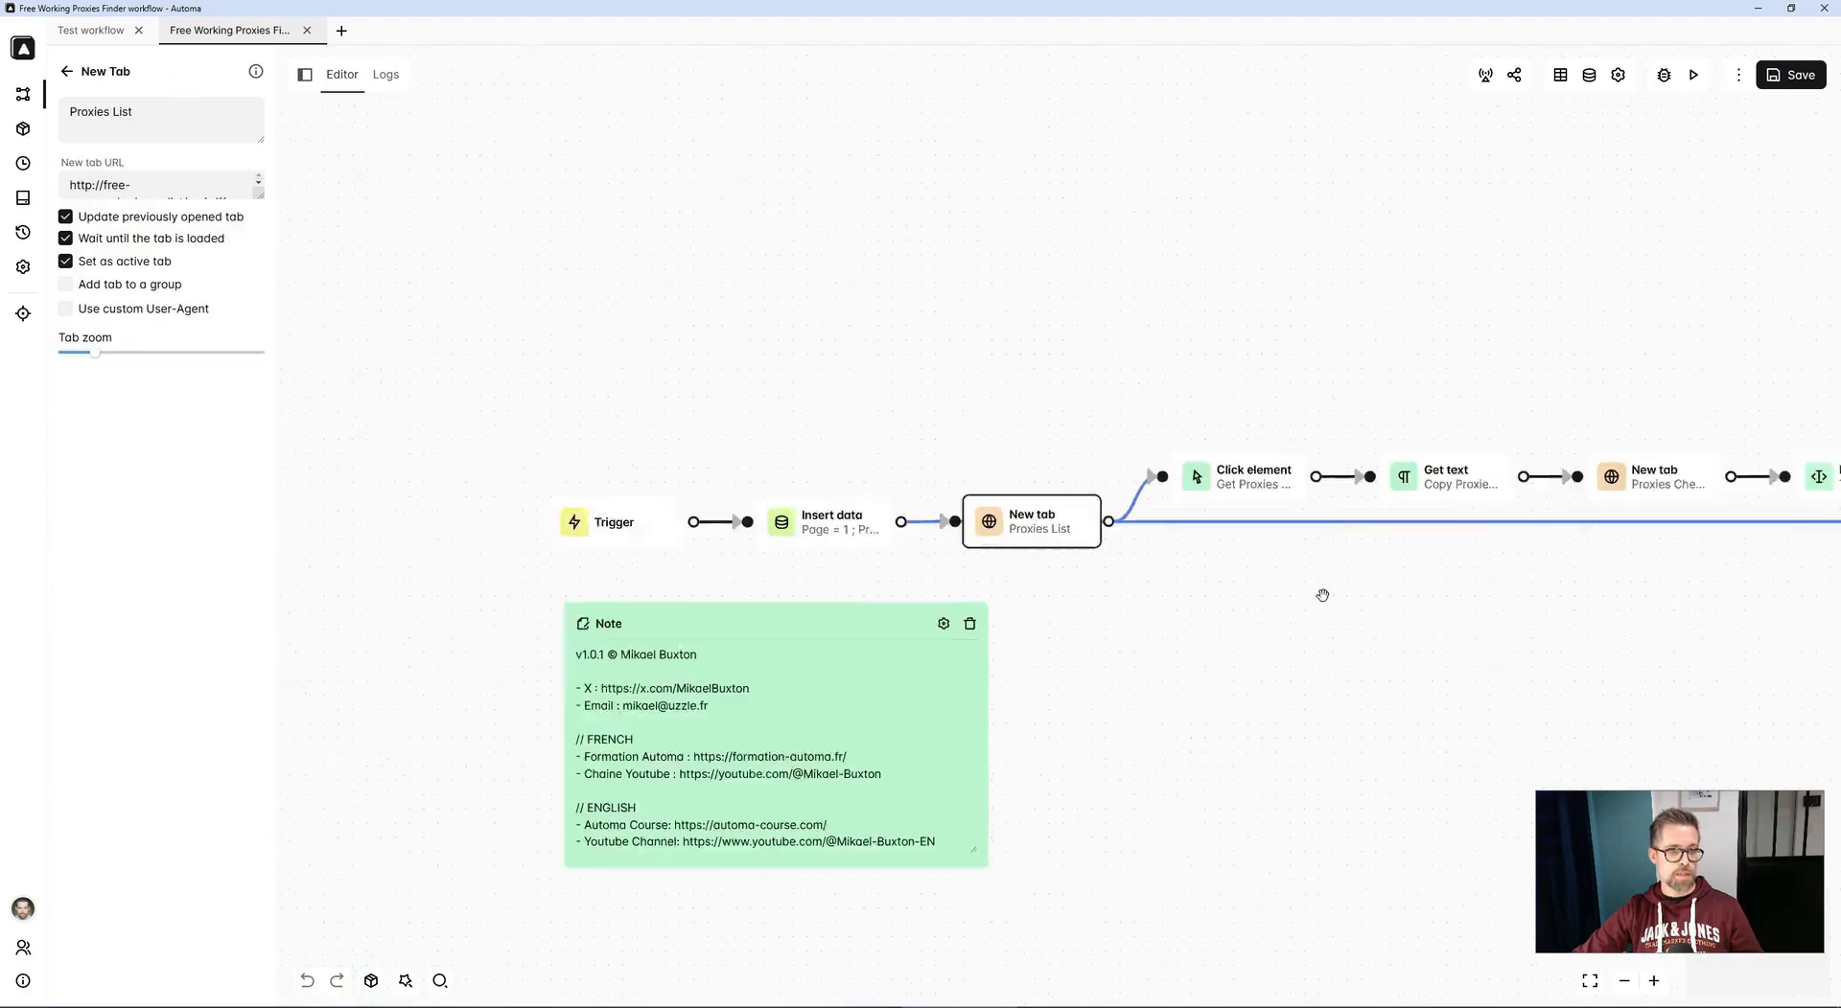
pyautogui.hscroll(5, 1466, 637)
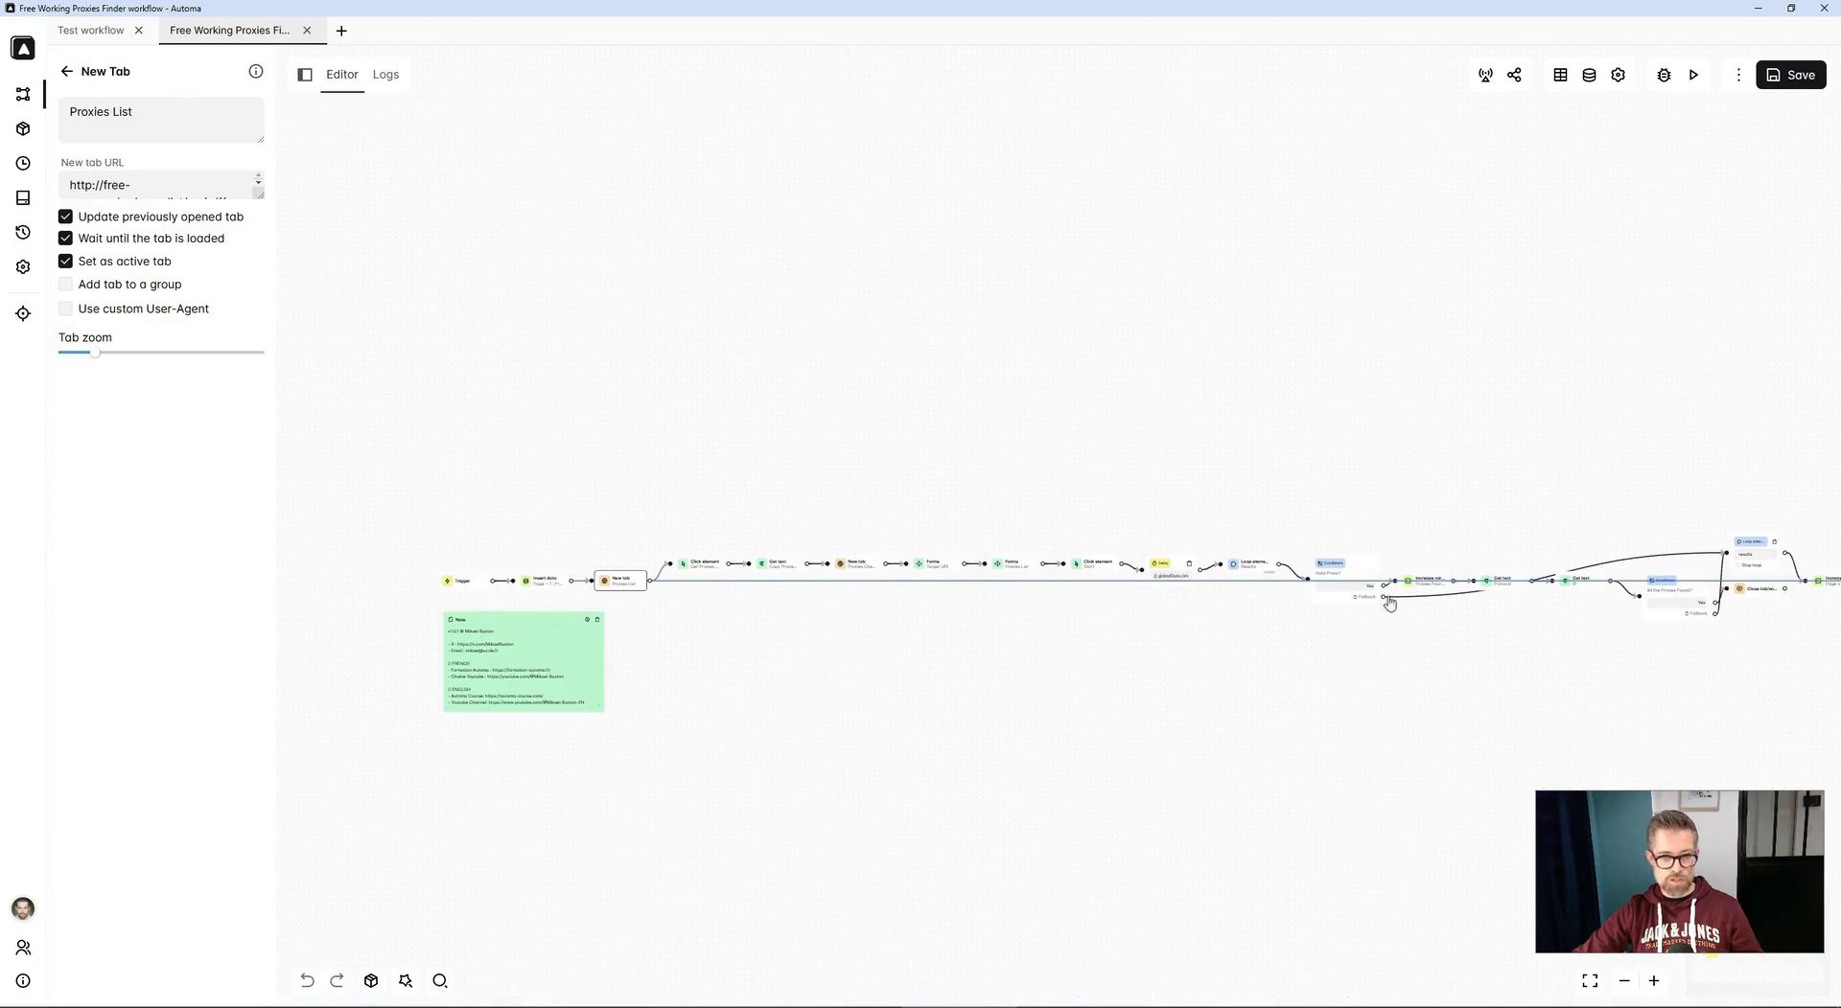
pyautogui.scroll(5, 682, 630)
pyautogui.scroll(2, 683, 631)
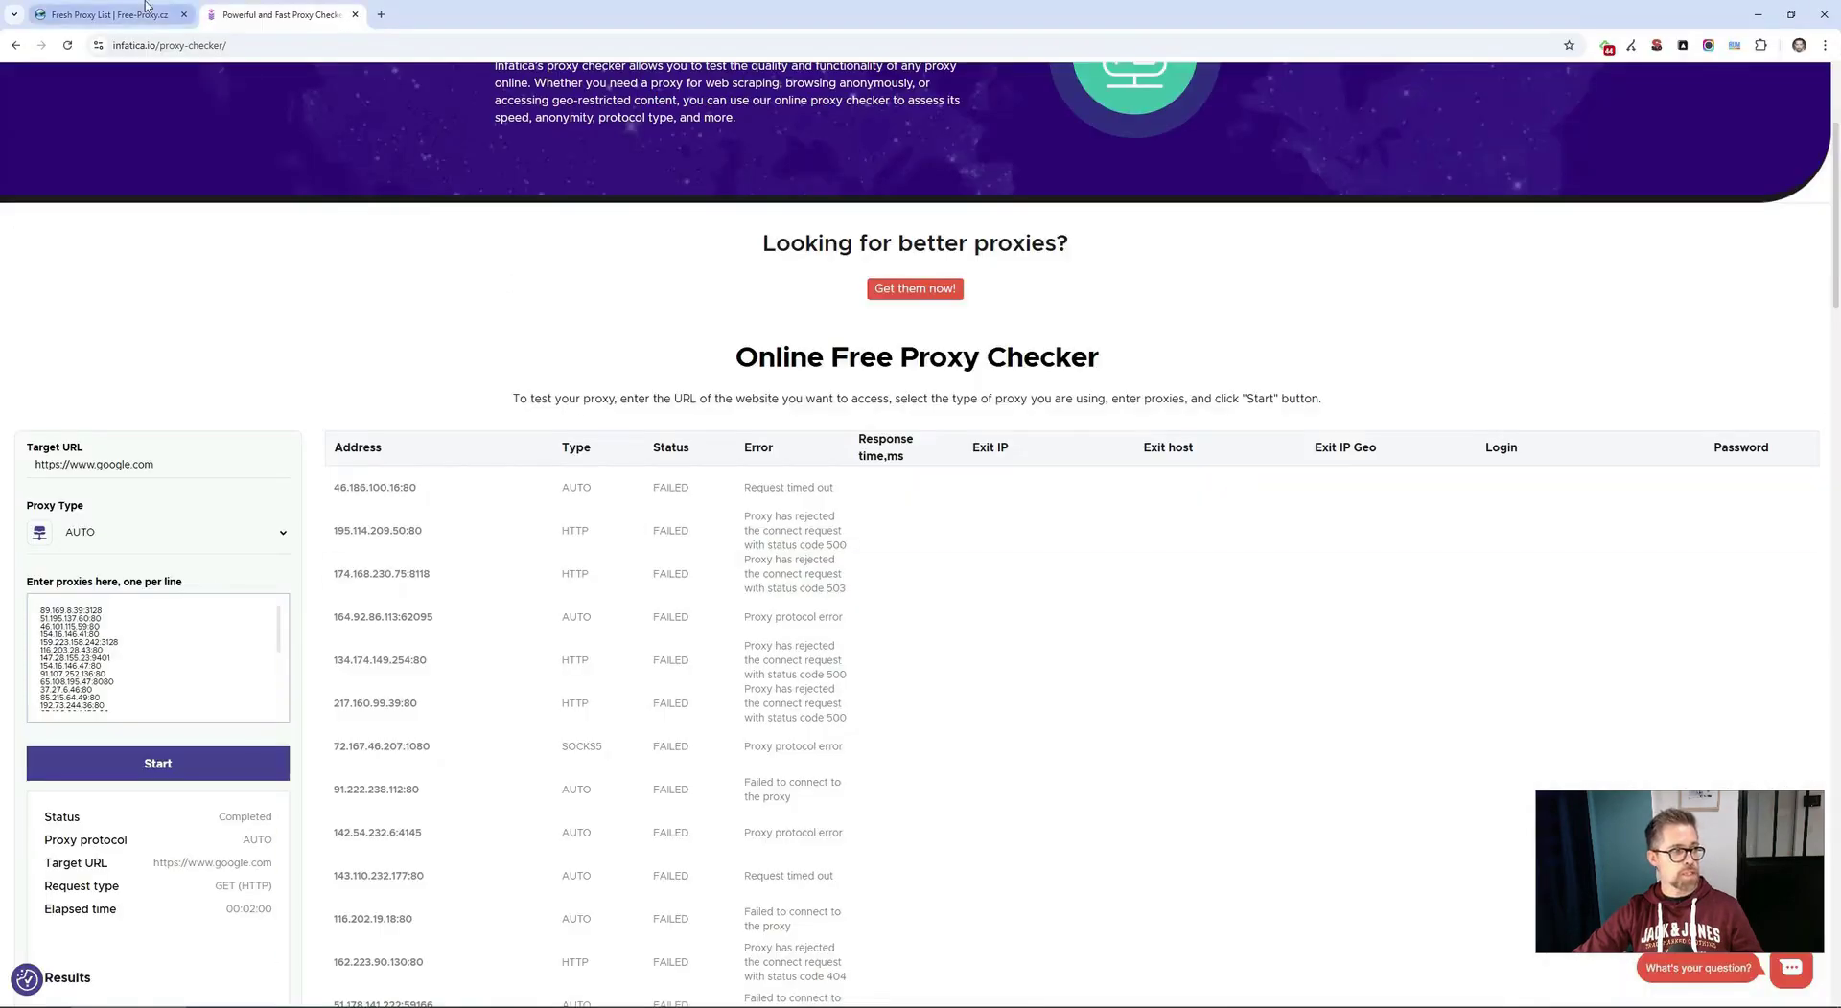
# Step: Load page 4 of the Free-Proxy.cz list by changing the URL's page number from 3 to 4
pyautogui.click(146, 6)
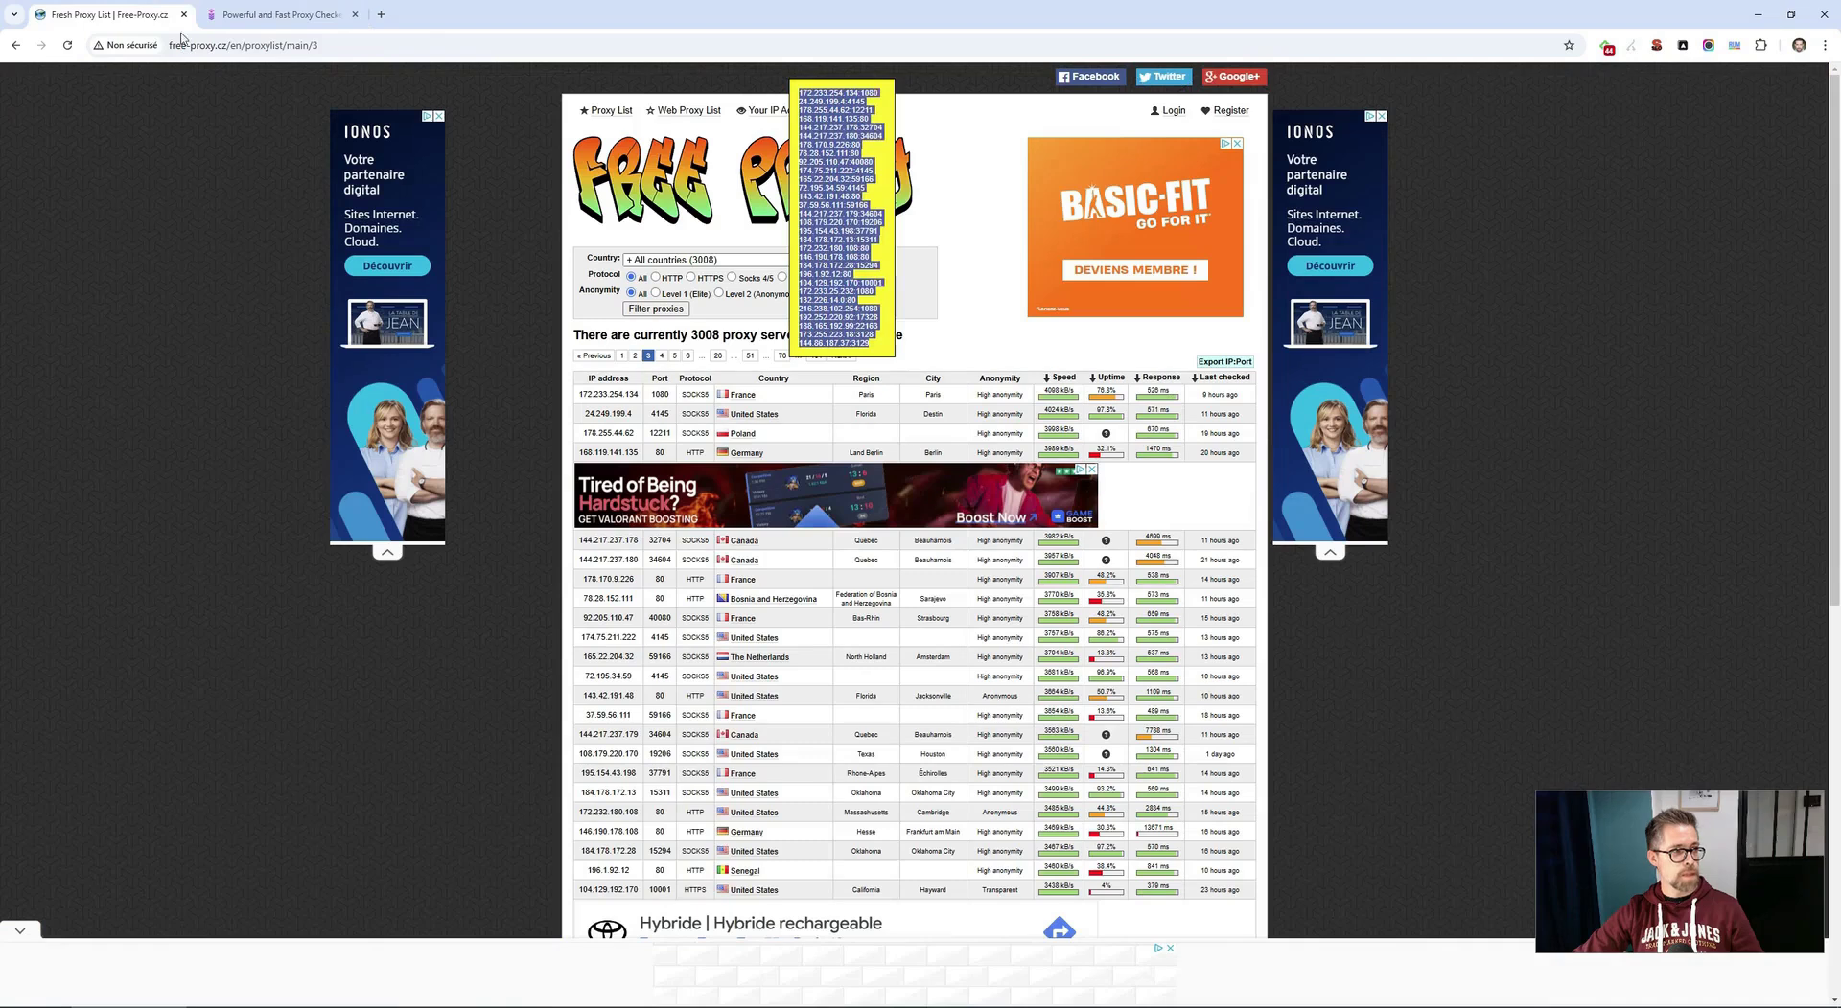
pyautogui.doubleClick(331, 46)
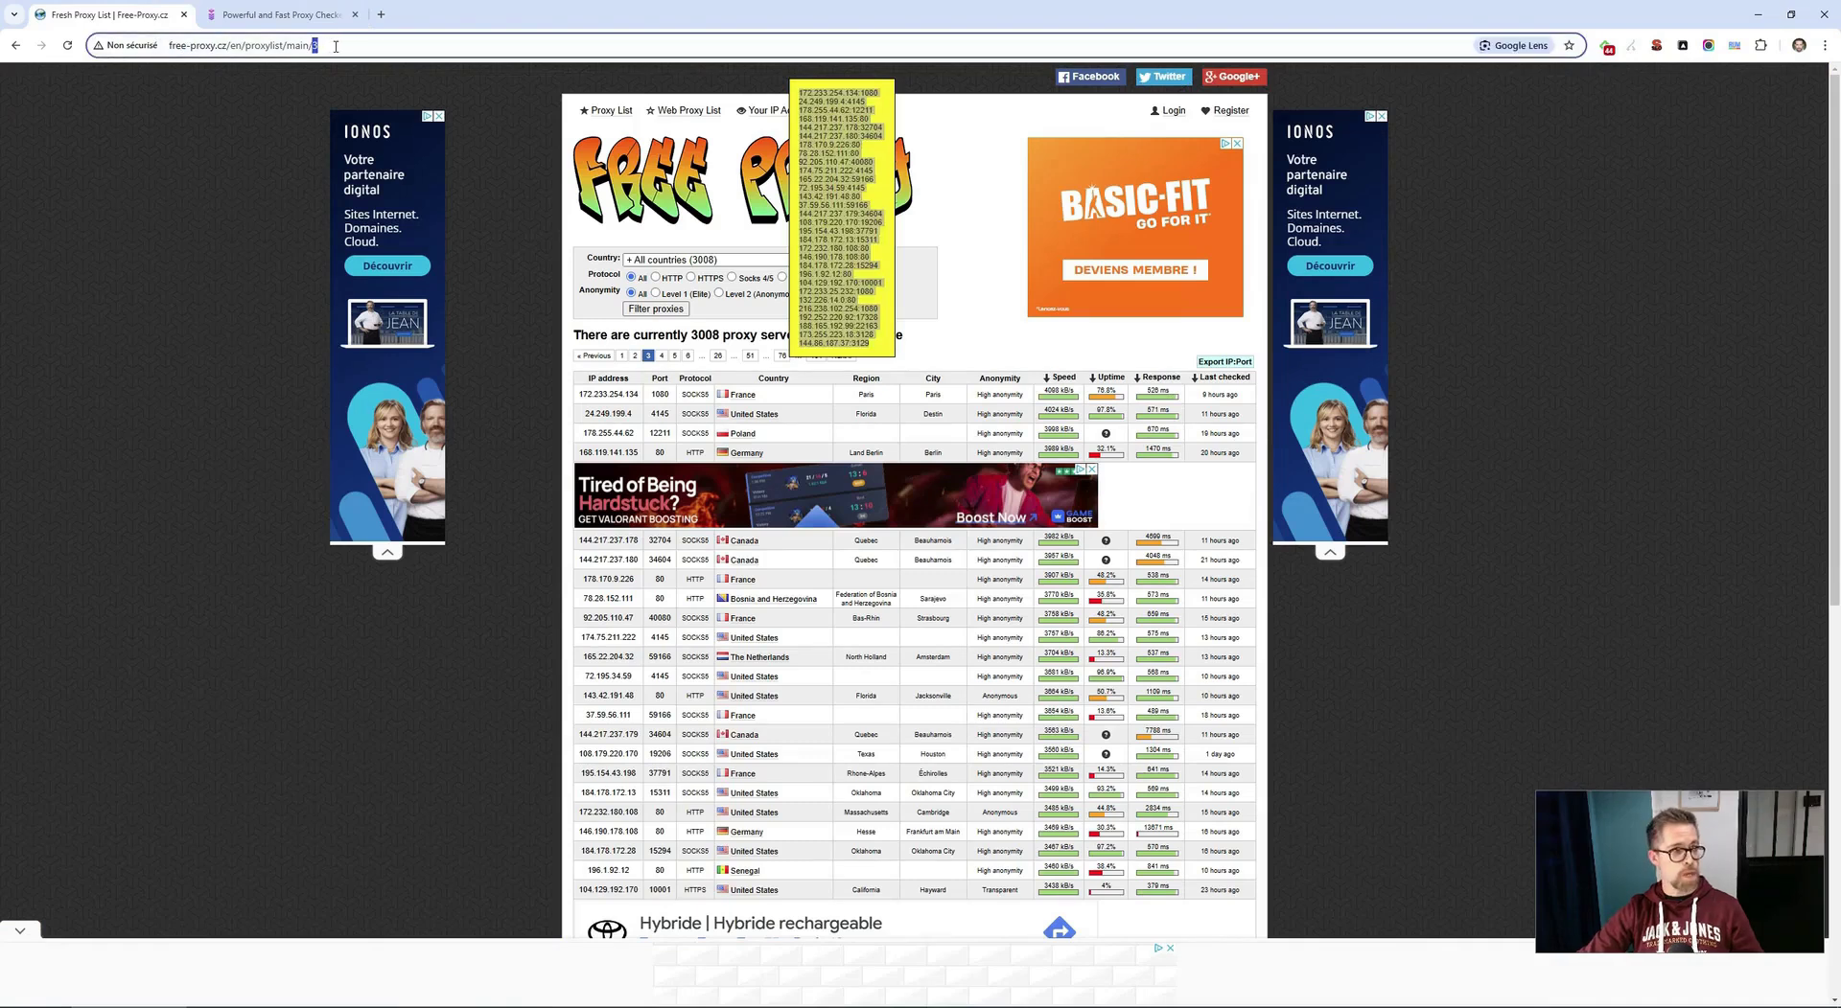
pyautogui.write('4')
pyautogui.press('Return')
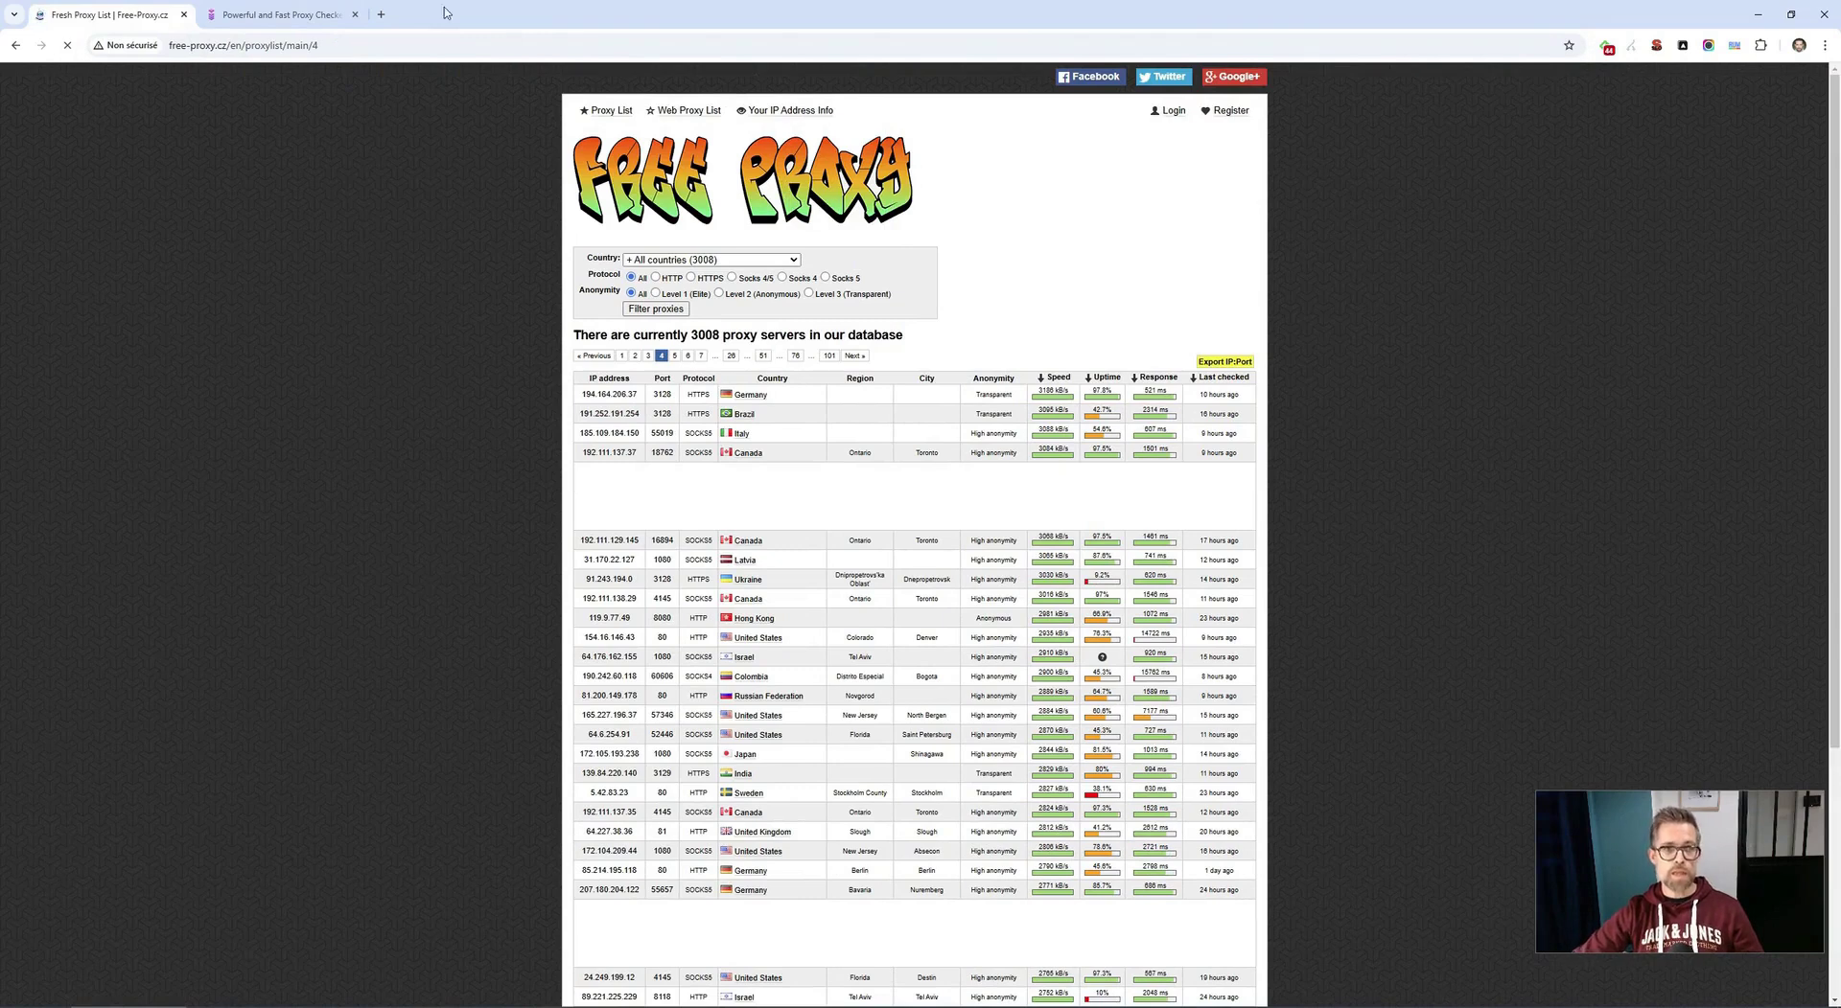
# Step: Show the page's proxies as an IP:Port export, then return to the Automa workflow via the checker tab
pyautogui.click(1224, 361)
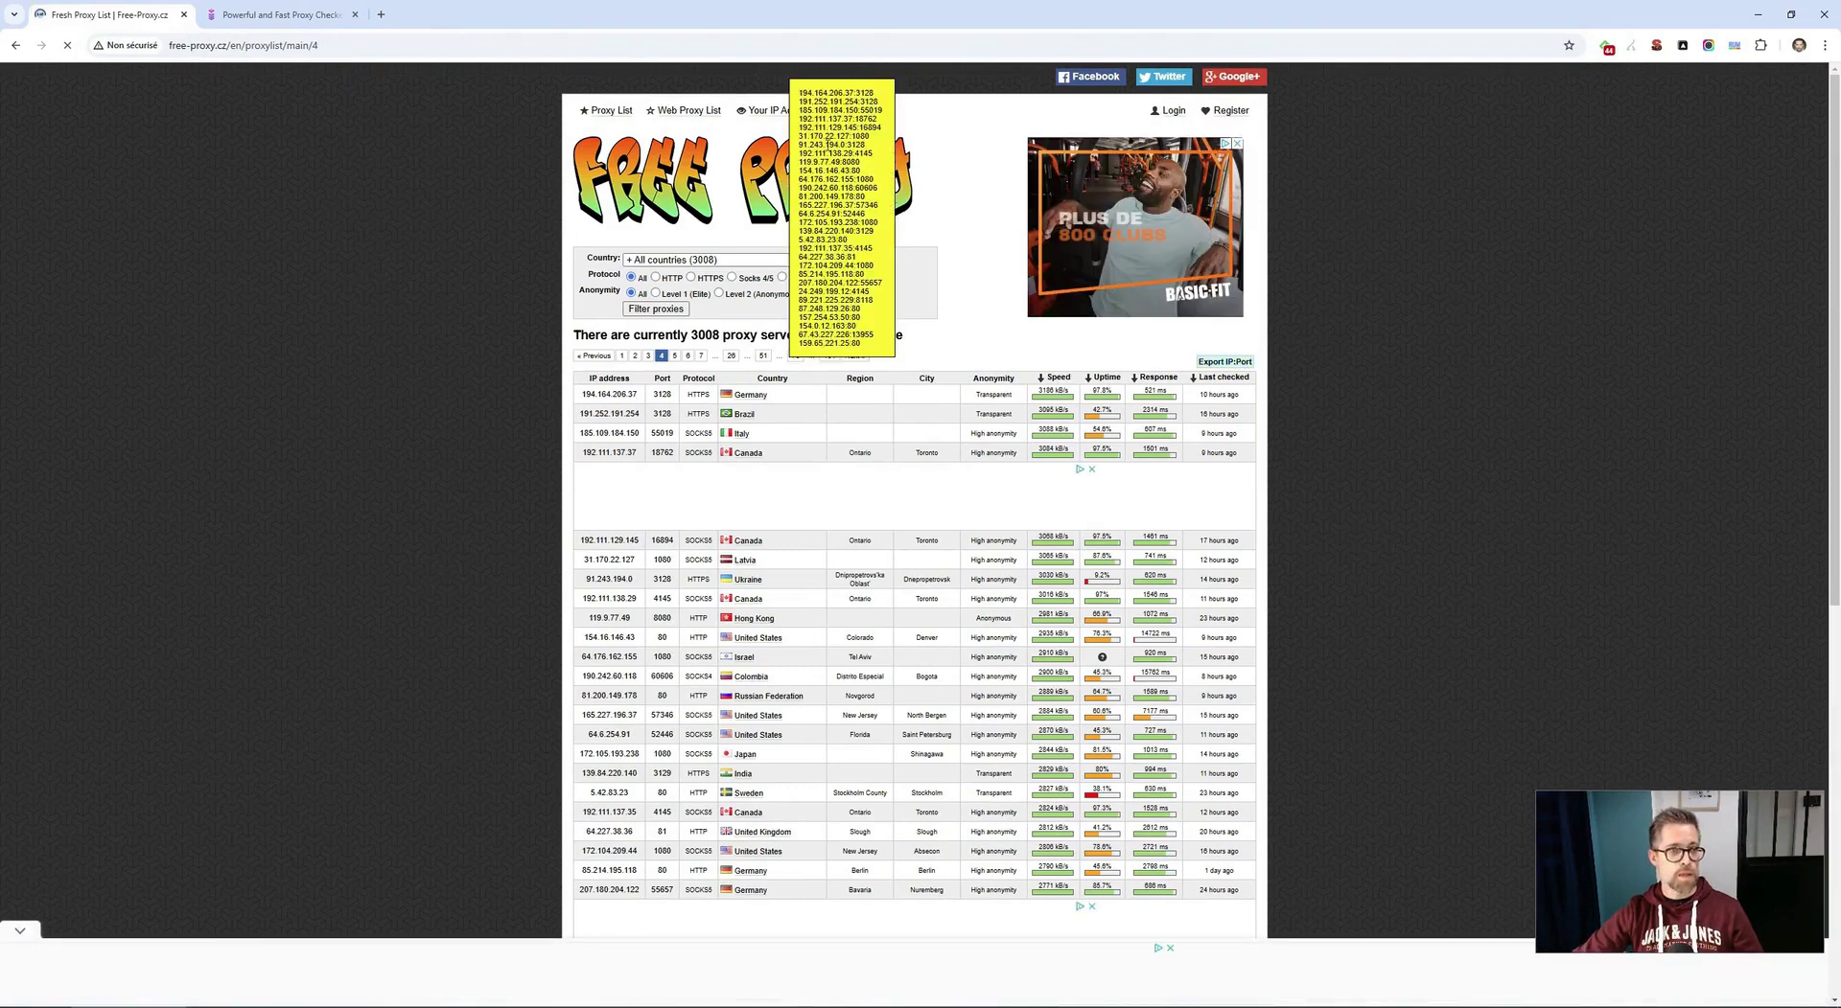
pyautogui.click(278, 14)
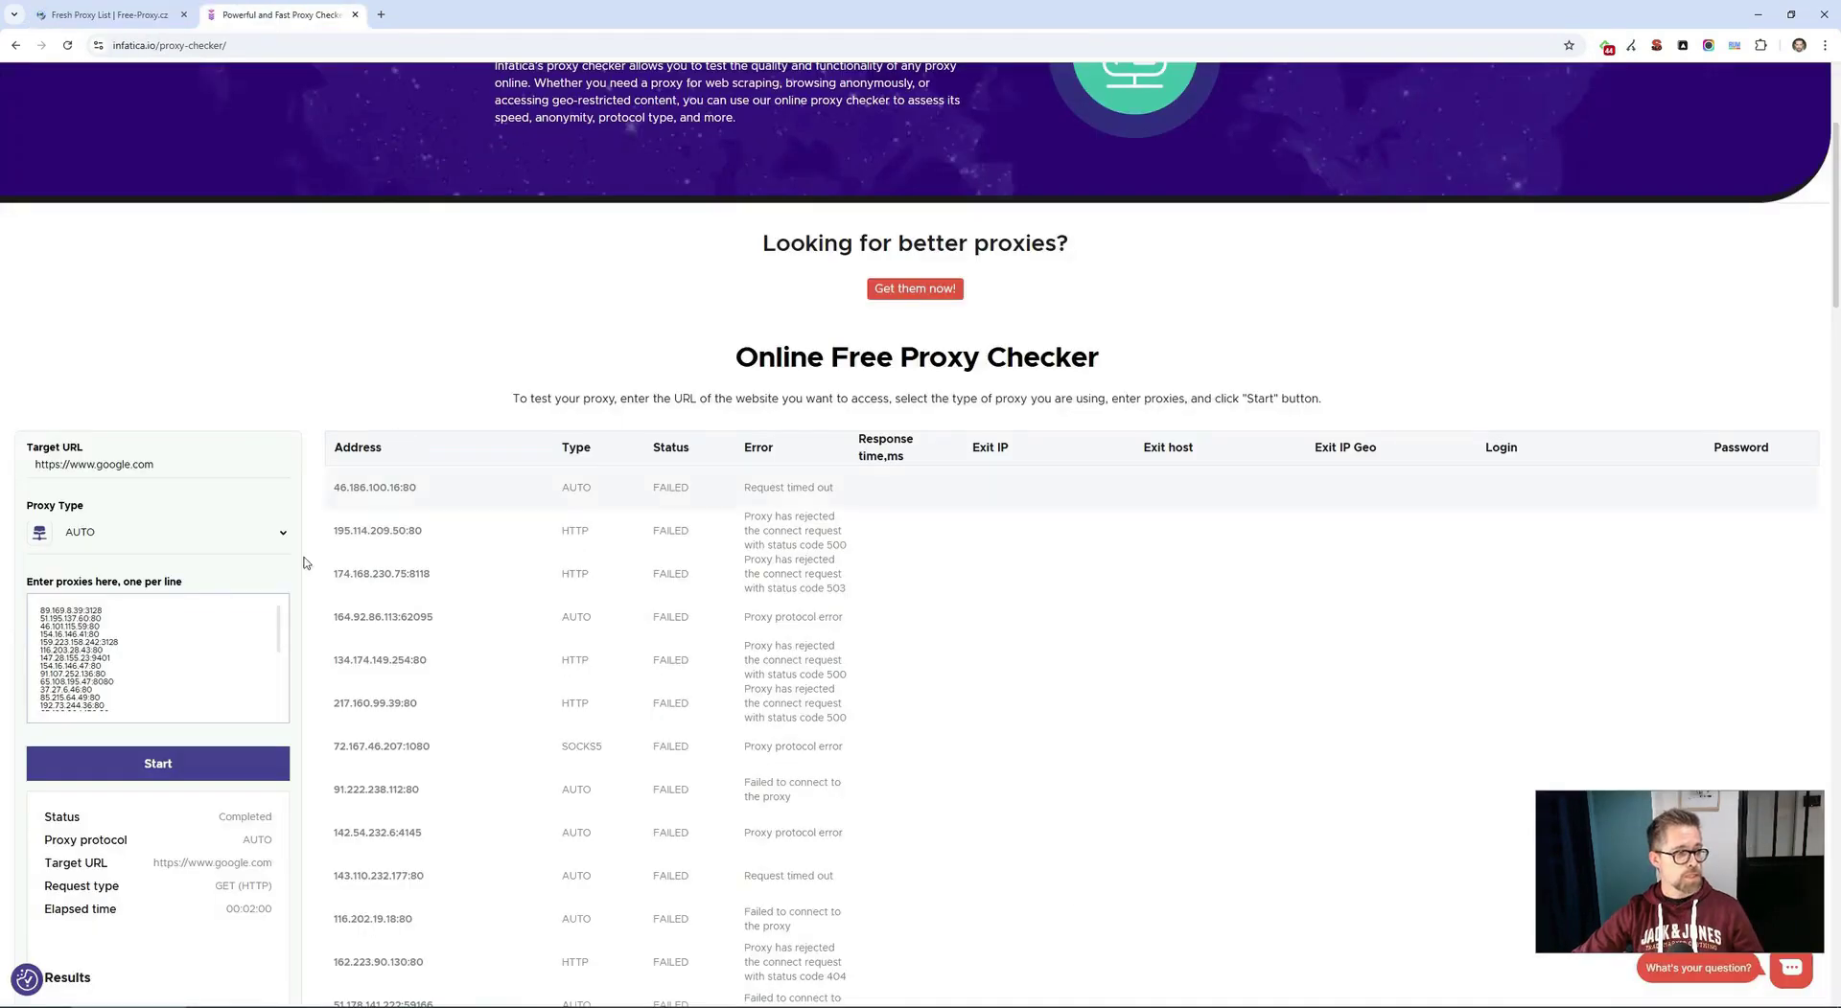
pyautogui.hotkey('alt', 'Tab')
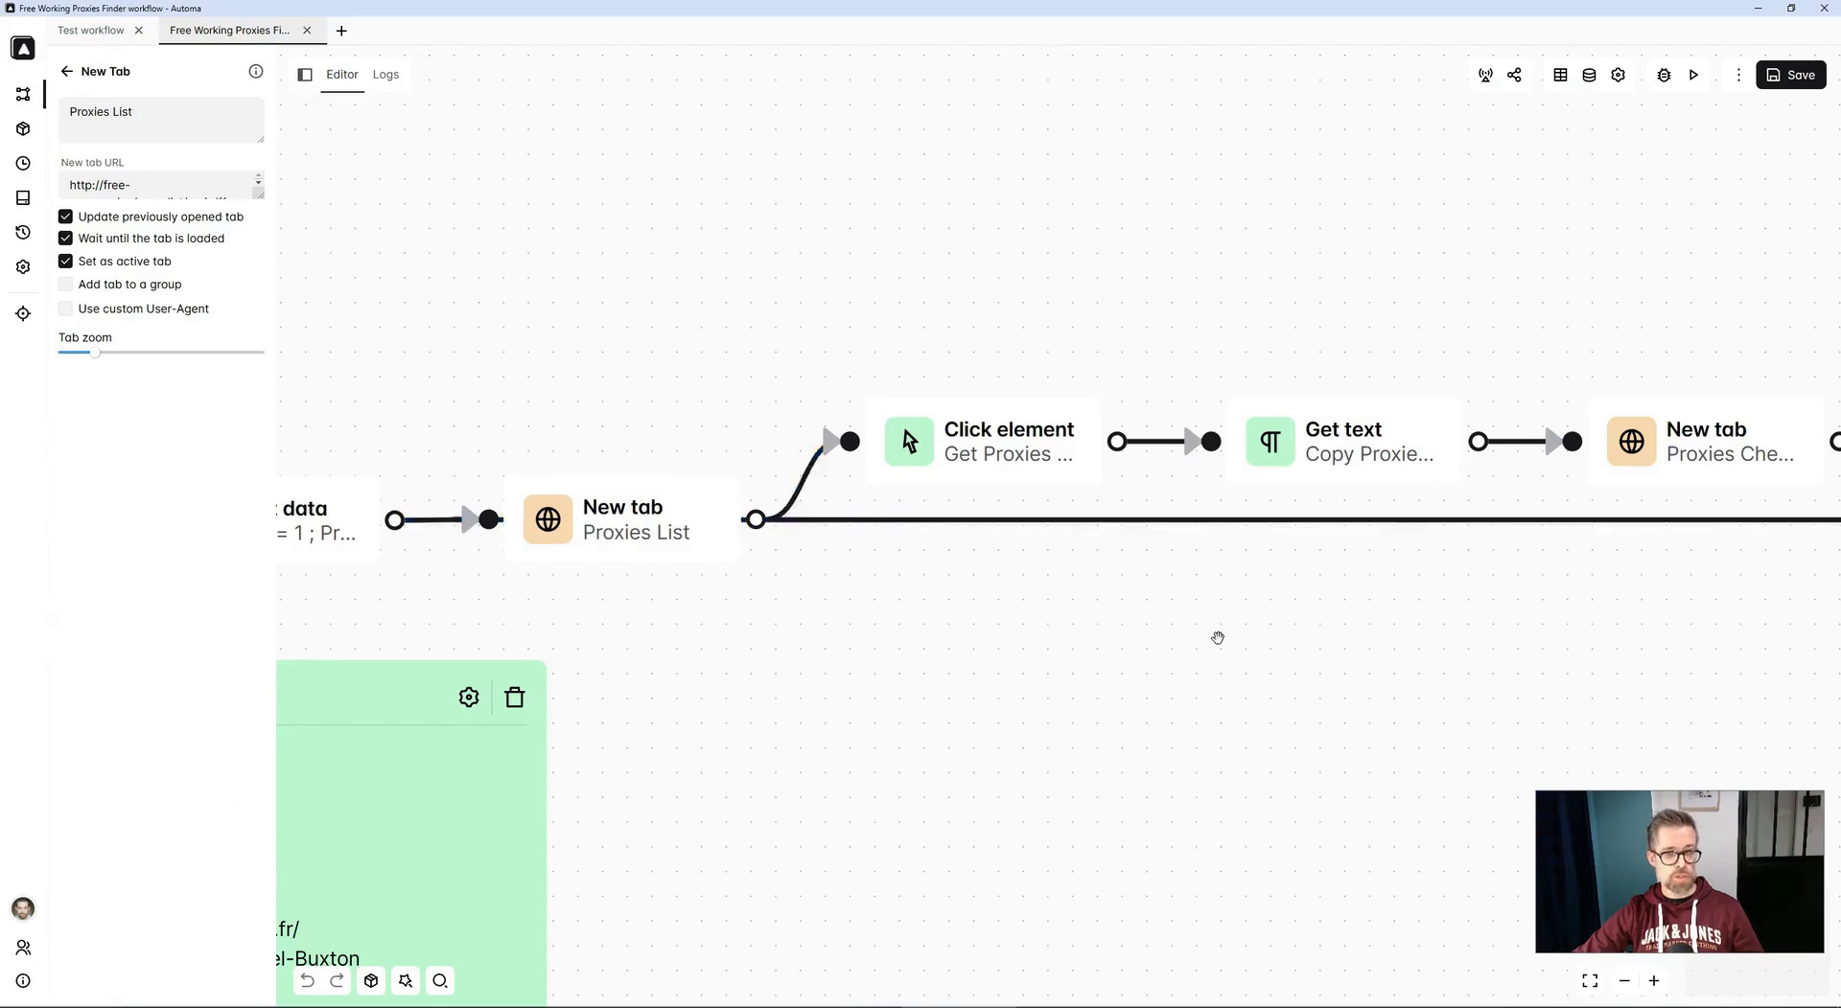
pyautogui.scroll(-2, 1218, 637)
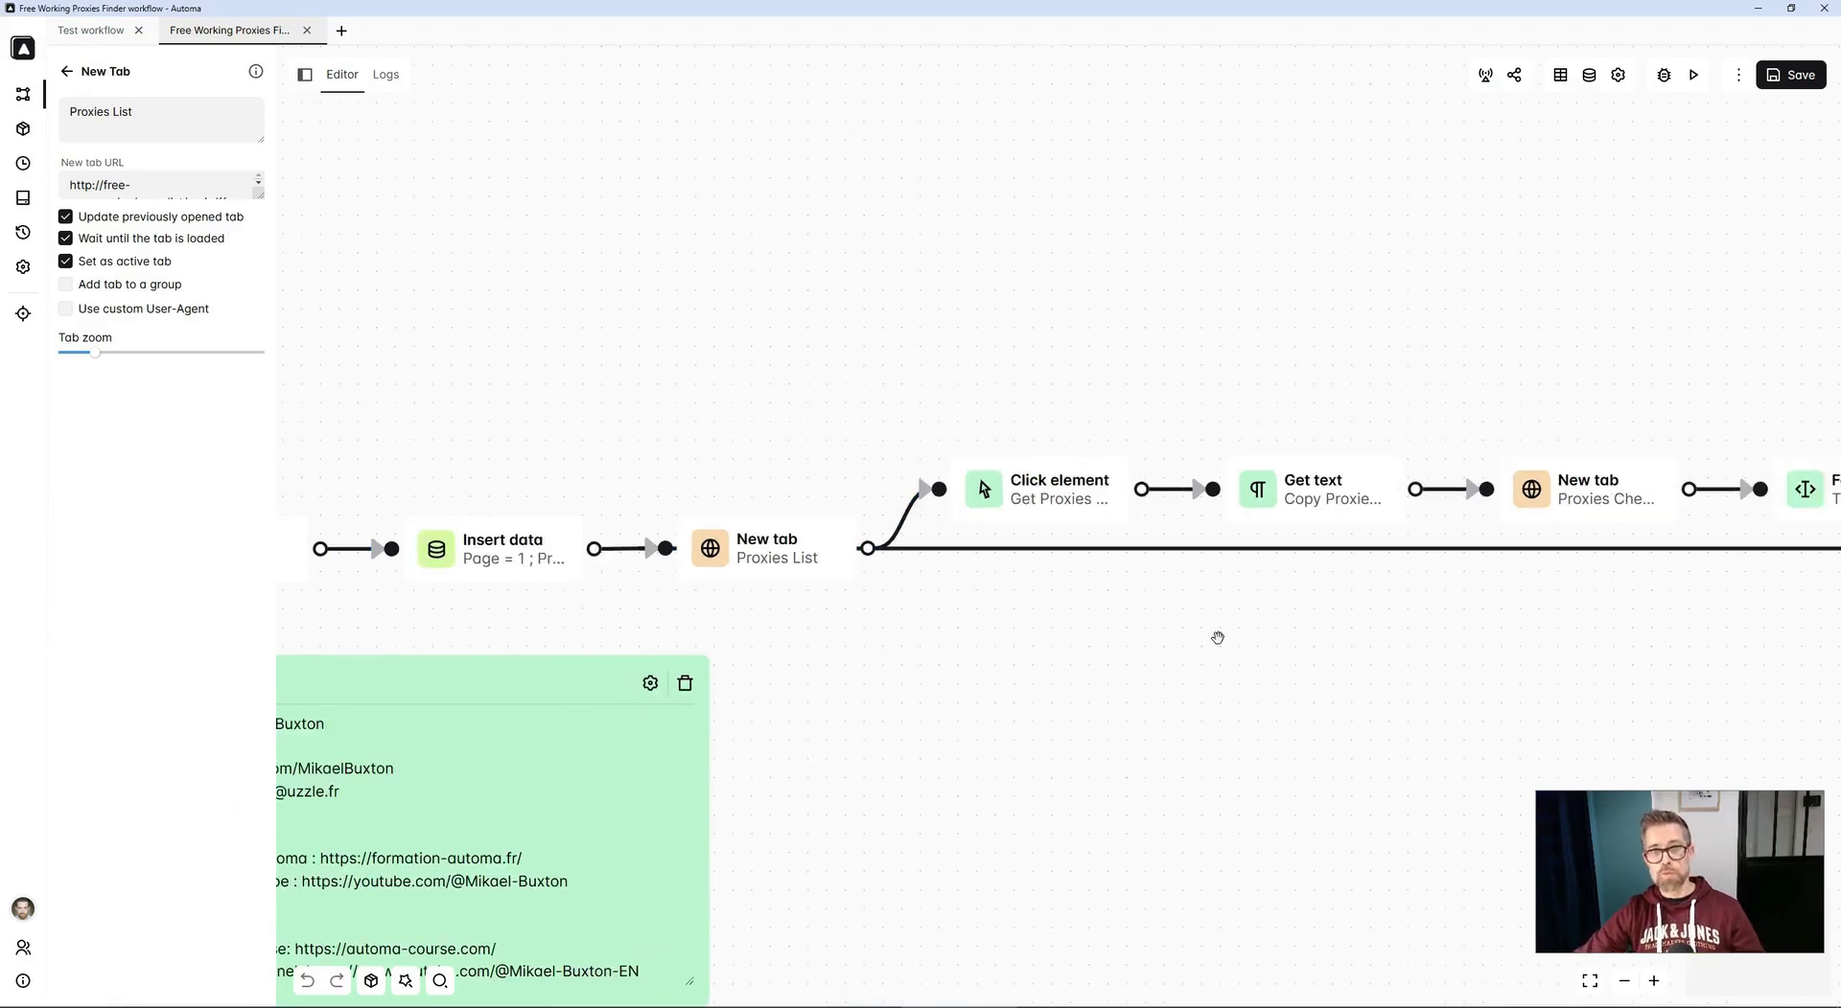
pyautogui.scroll(-3, 1217, 637)
pyautogui.moveTo(1377, 690); pyautogui.dragTo(710, 703)
pyautogui.scroll(2, 945, 683)
pyautogui.click(385, 74)
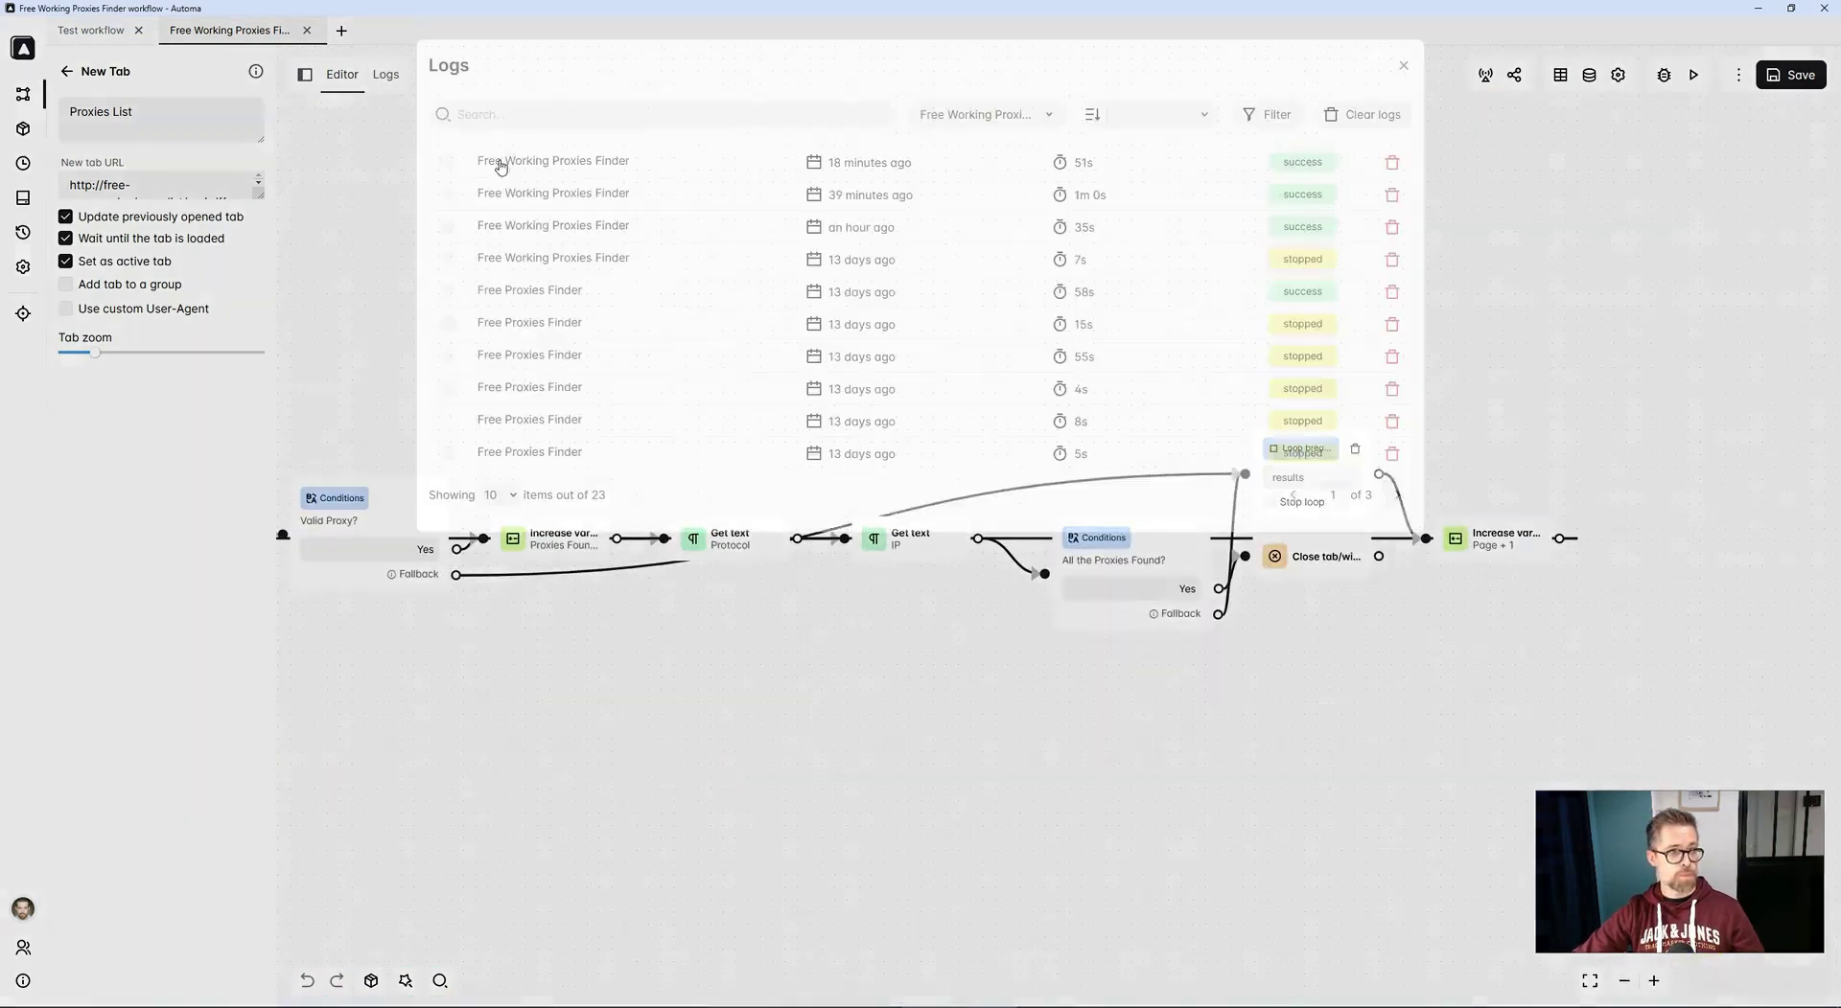
pyautogui.click(559, 169)
pyautogui.click(493, 121)
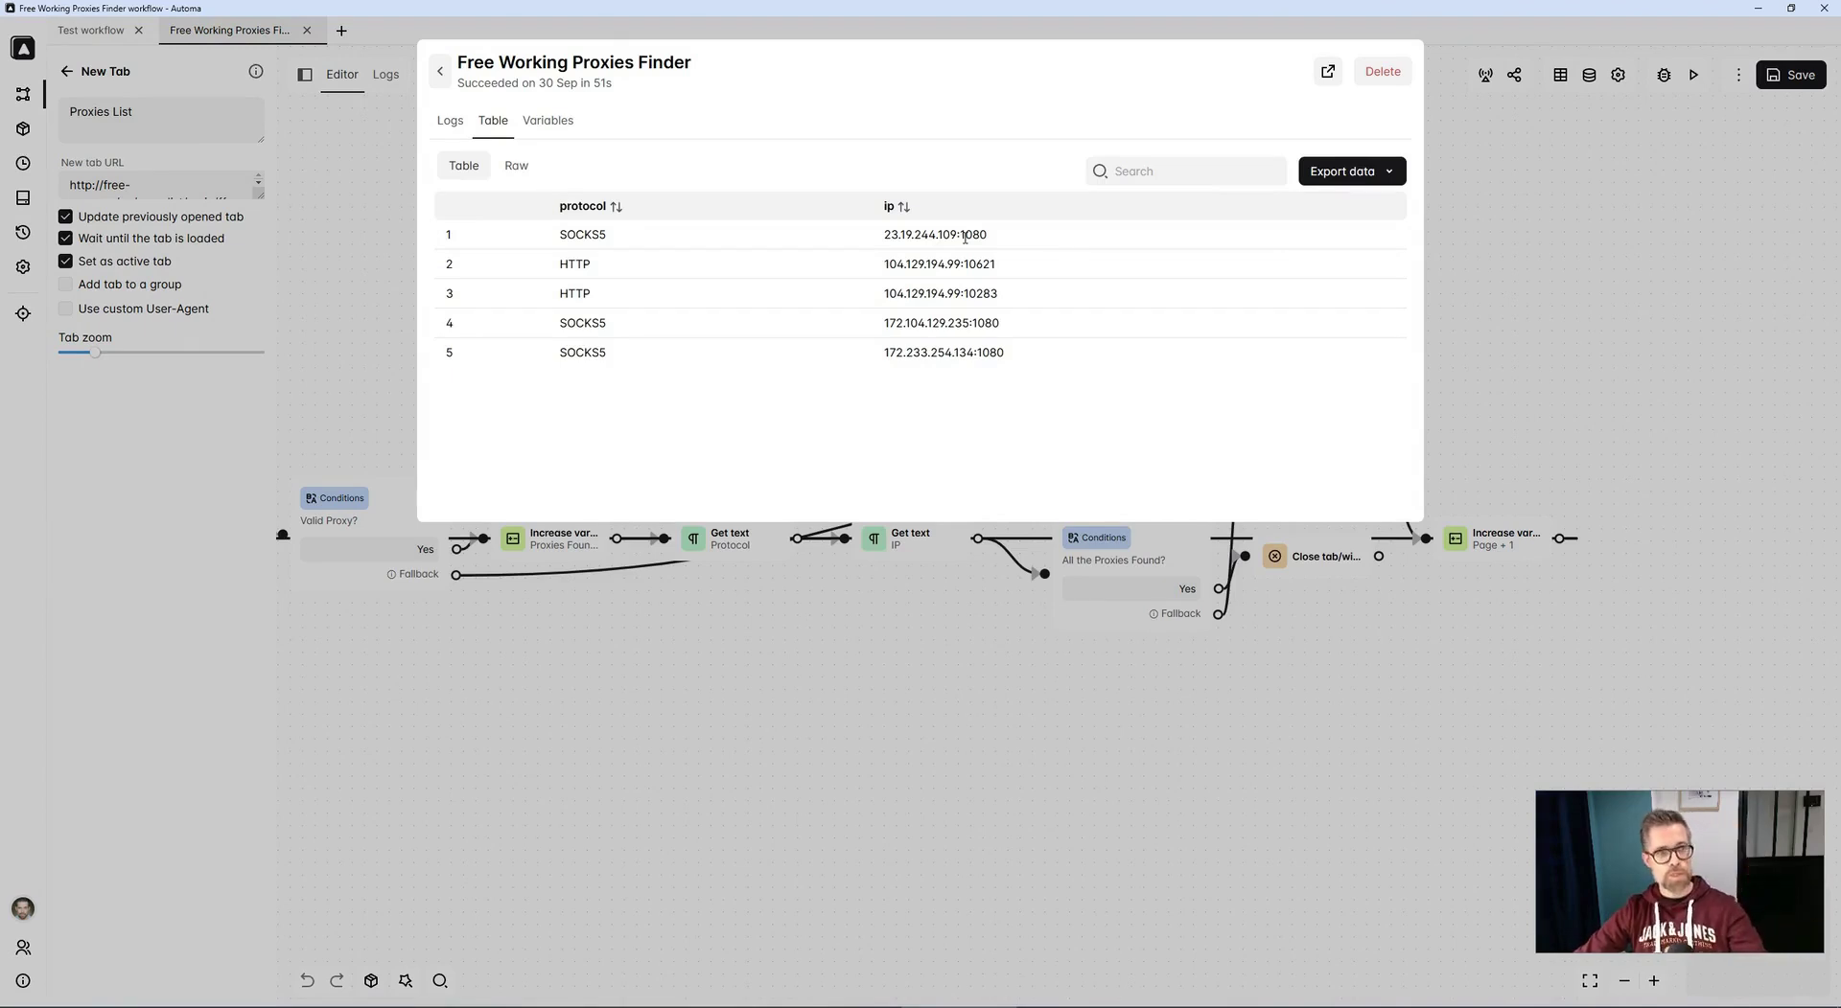
pyautogui.click(1546, 445)
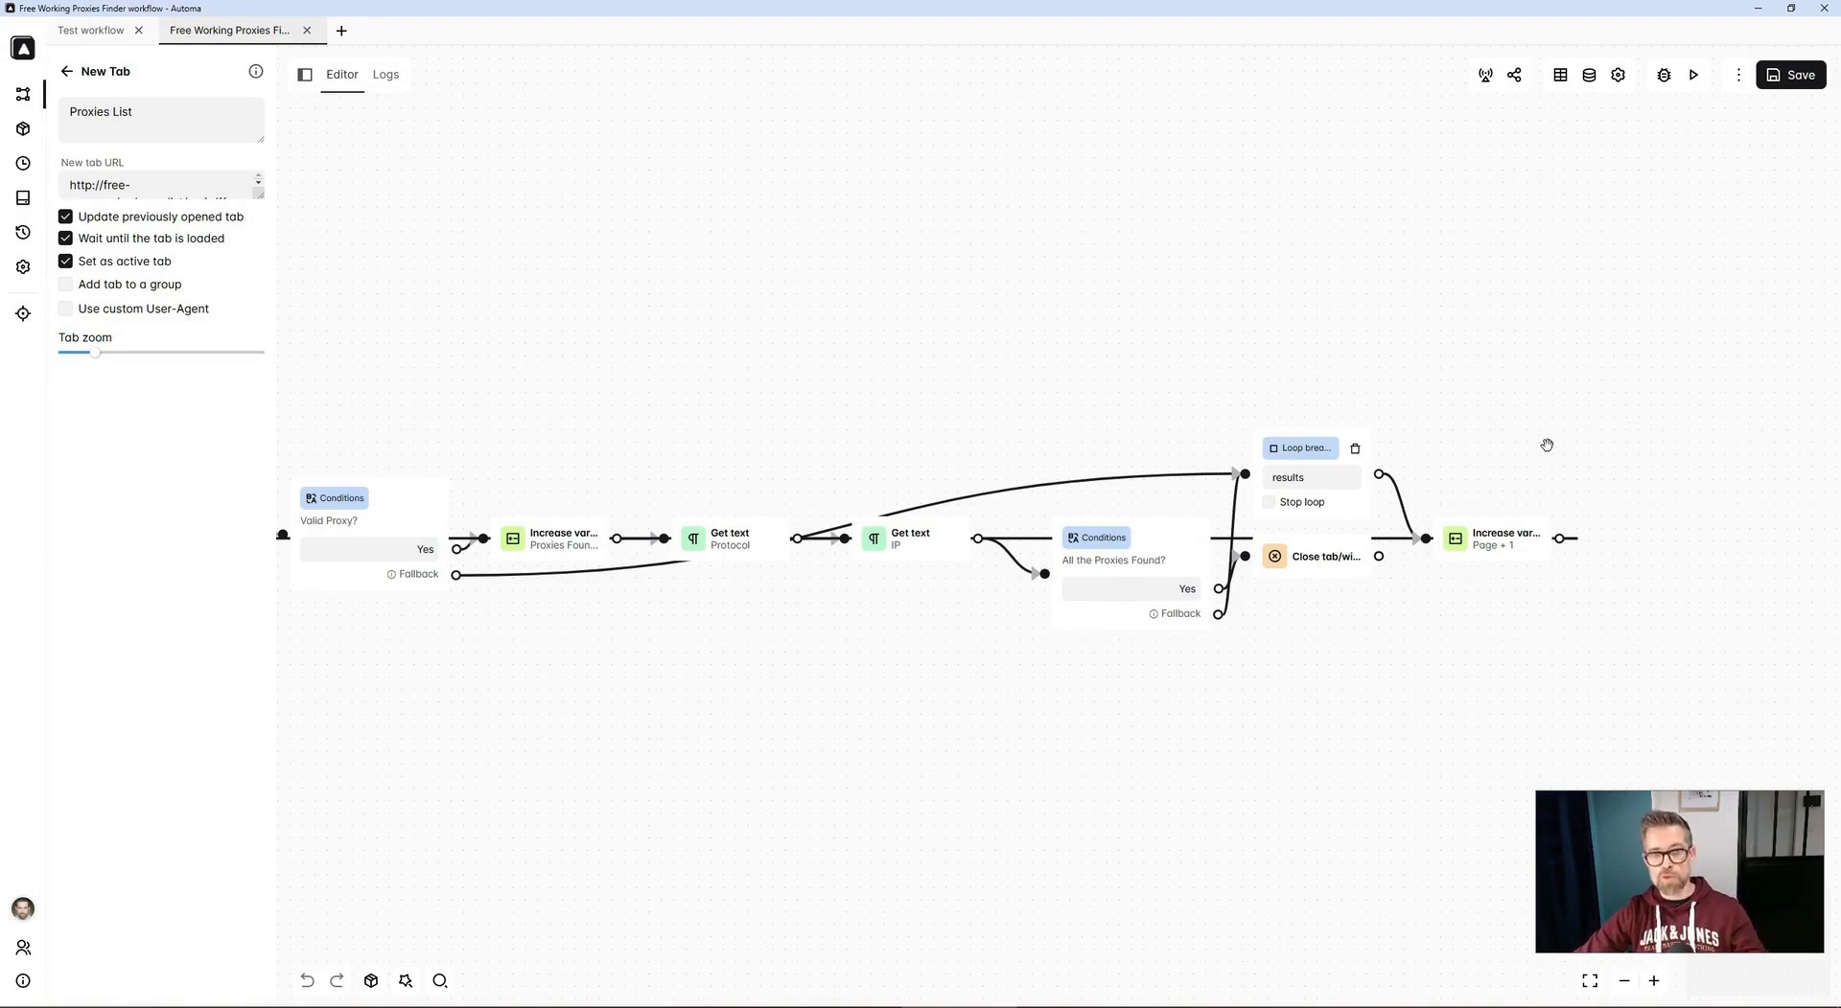
# Step: Inspect the Proxies List New tab, Get Proxies List click and Copy Proxies List text steps
pyautogui.scroll(-3, 789, 320)
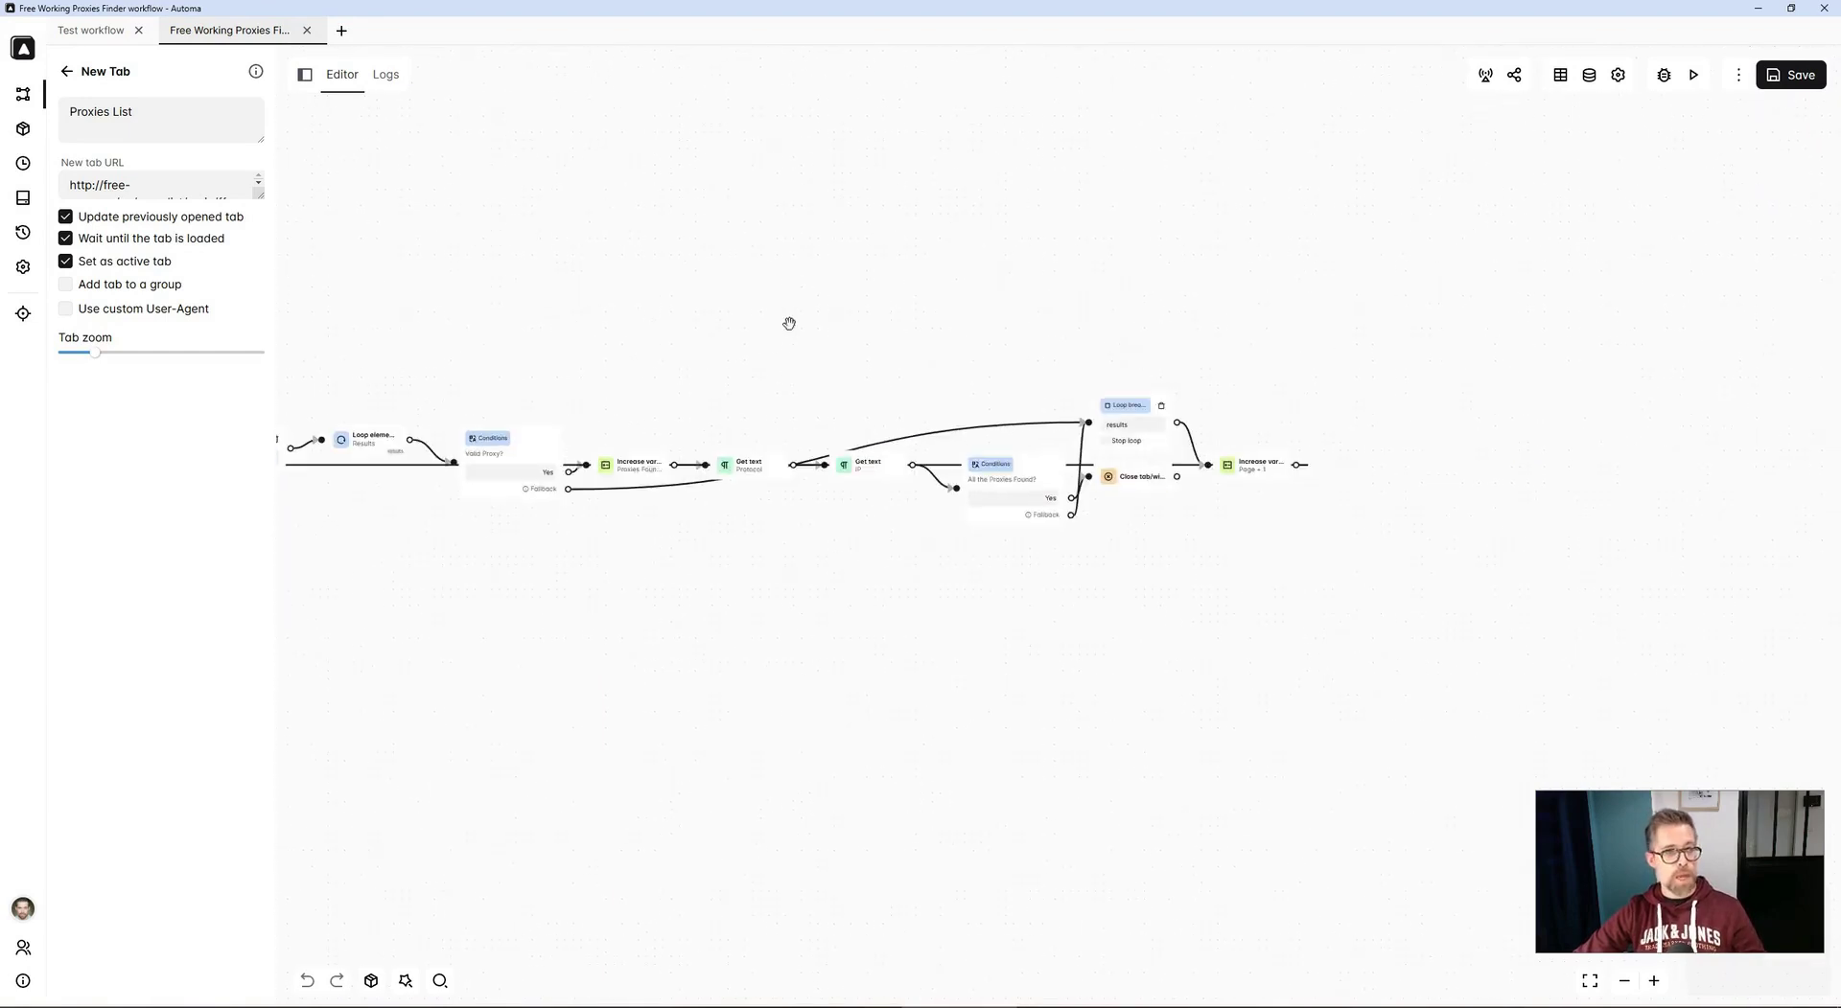
pyautogui.moveTo(789, 320); pyautogui.dragTo(1111, 315)
pyautogui.scroll(5, 747, 346)
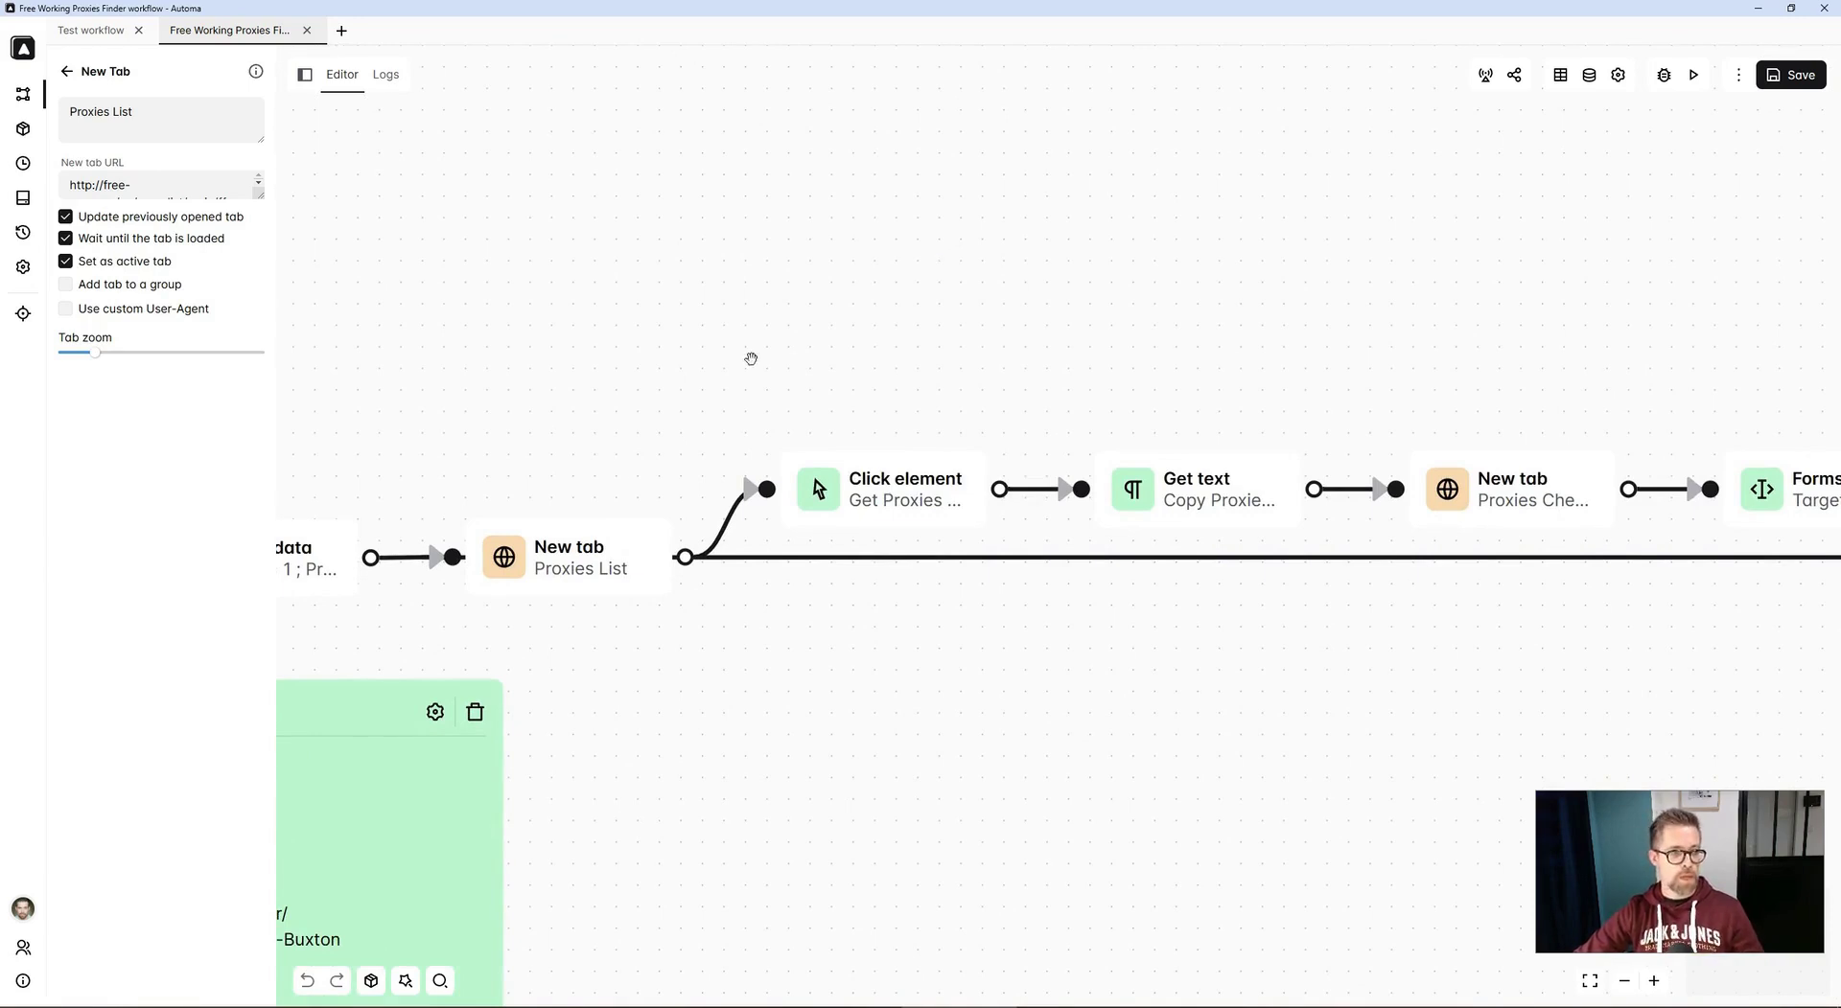
pyautogui.click(611, 542)
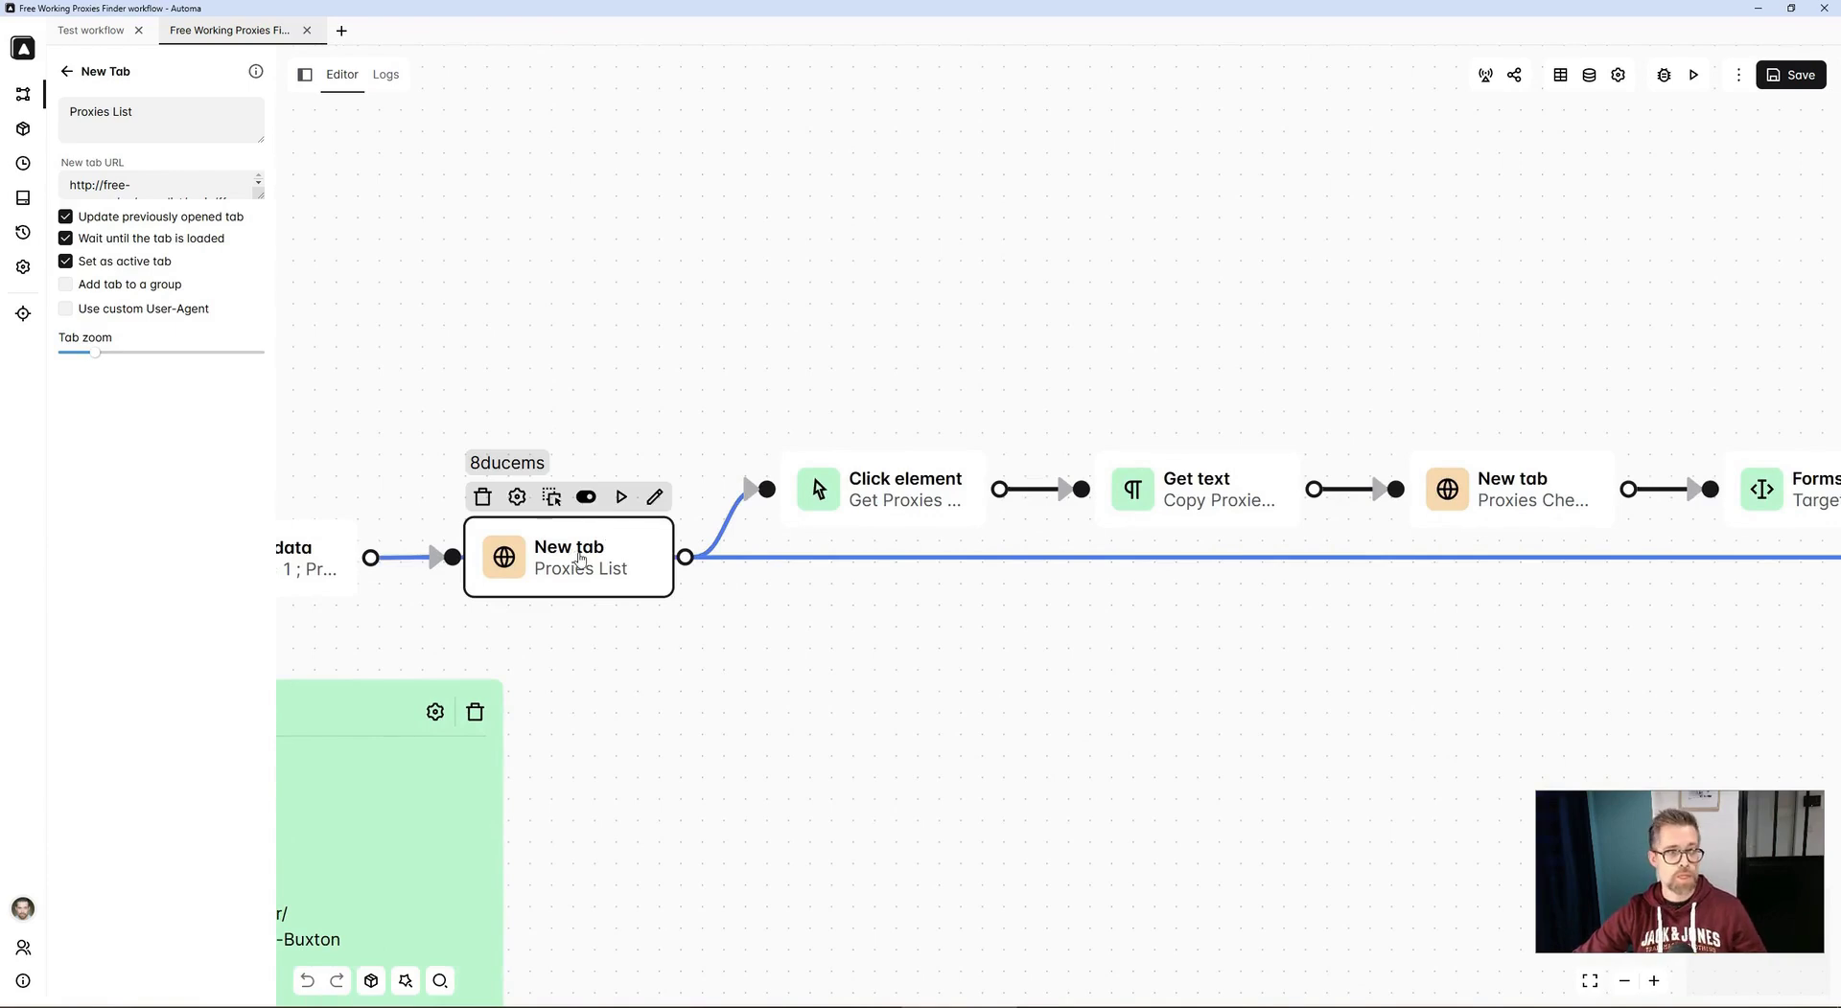
pyautogui.click(867, 494)
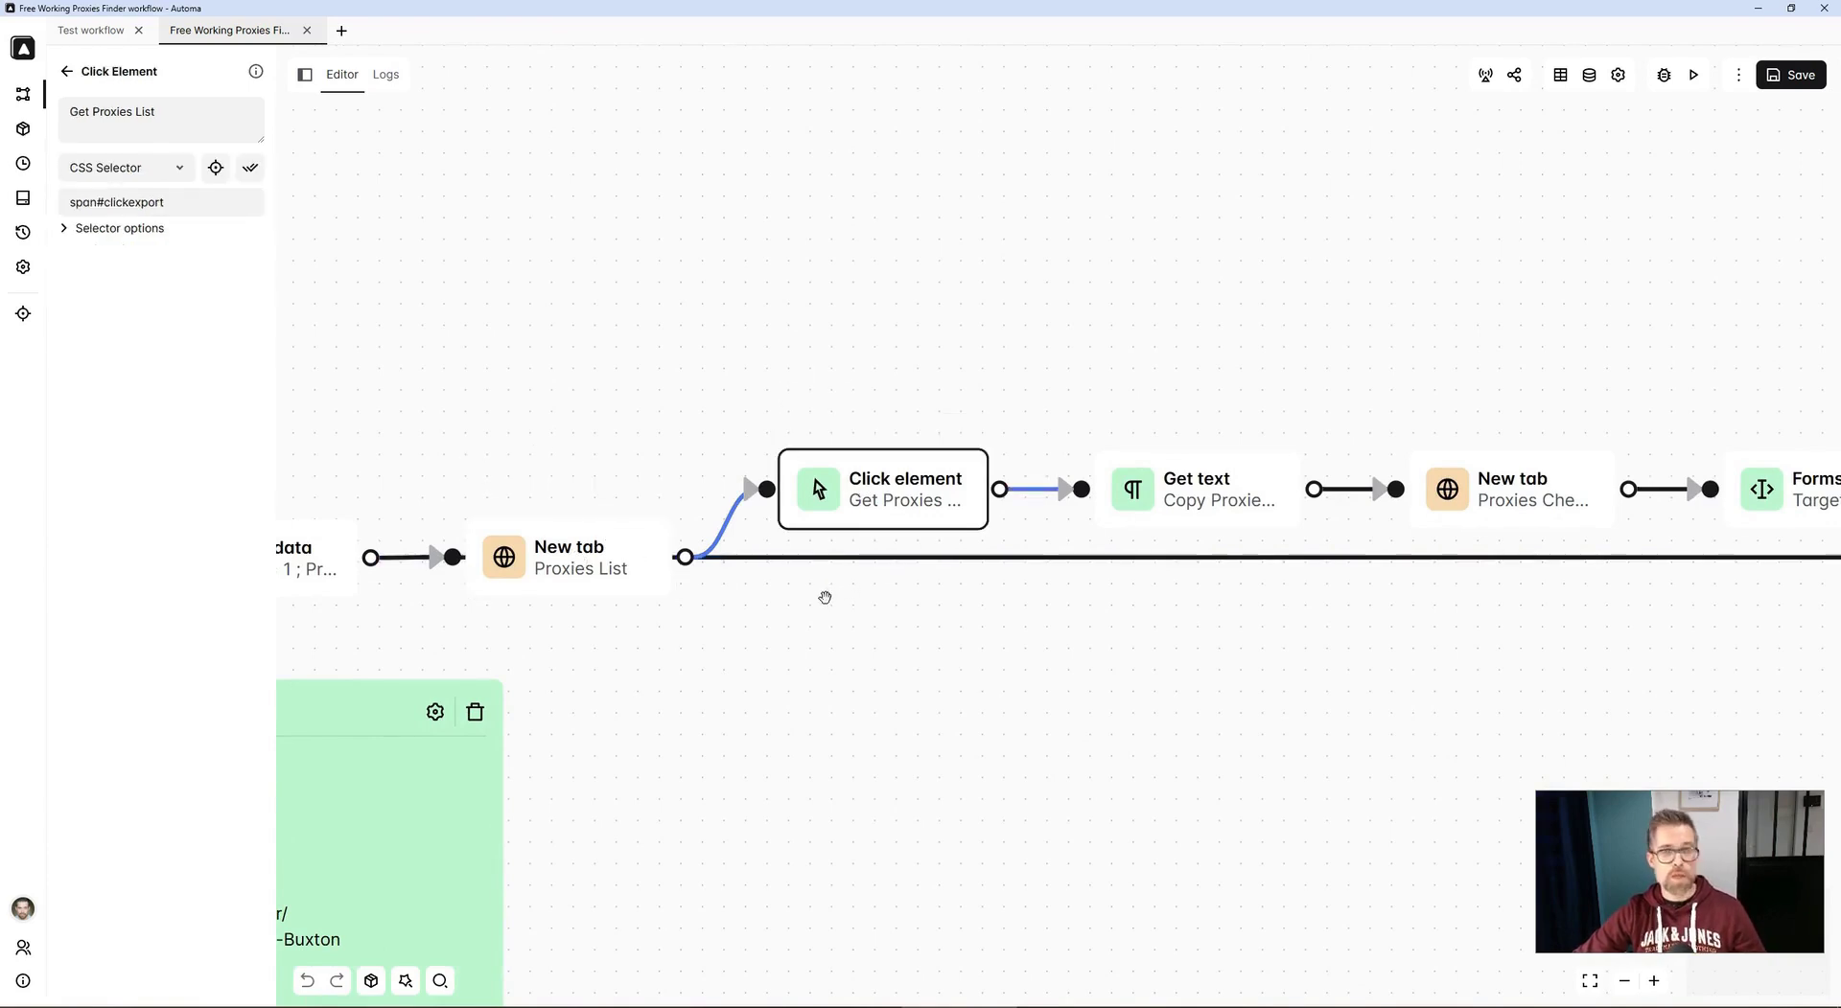
pyautogui.click(1198, 494)
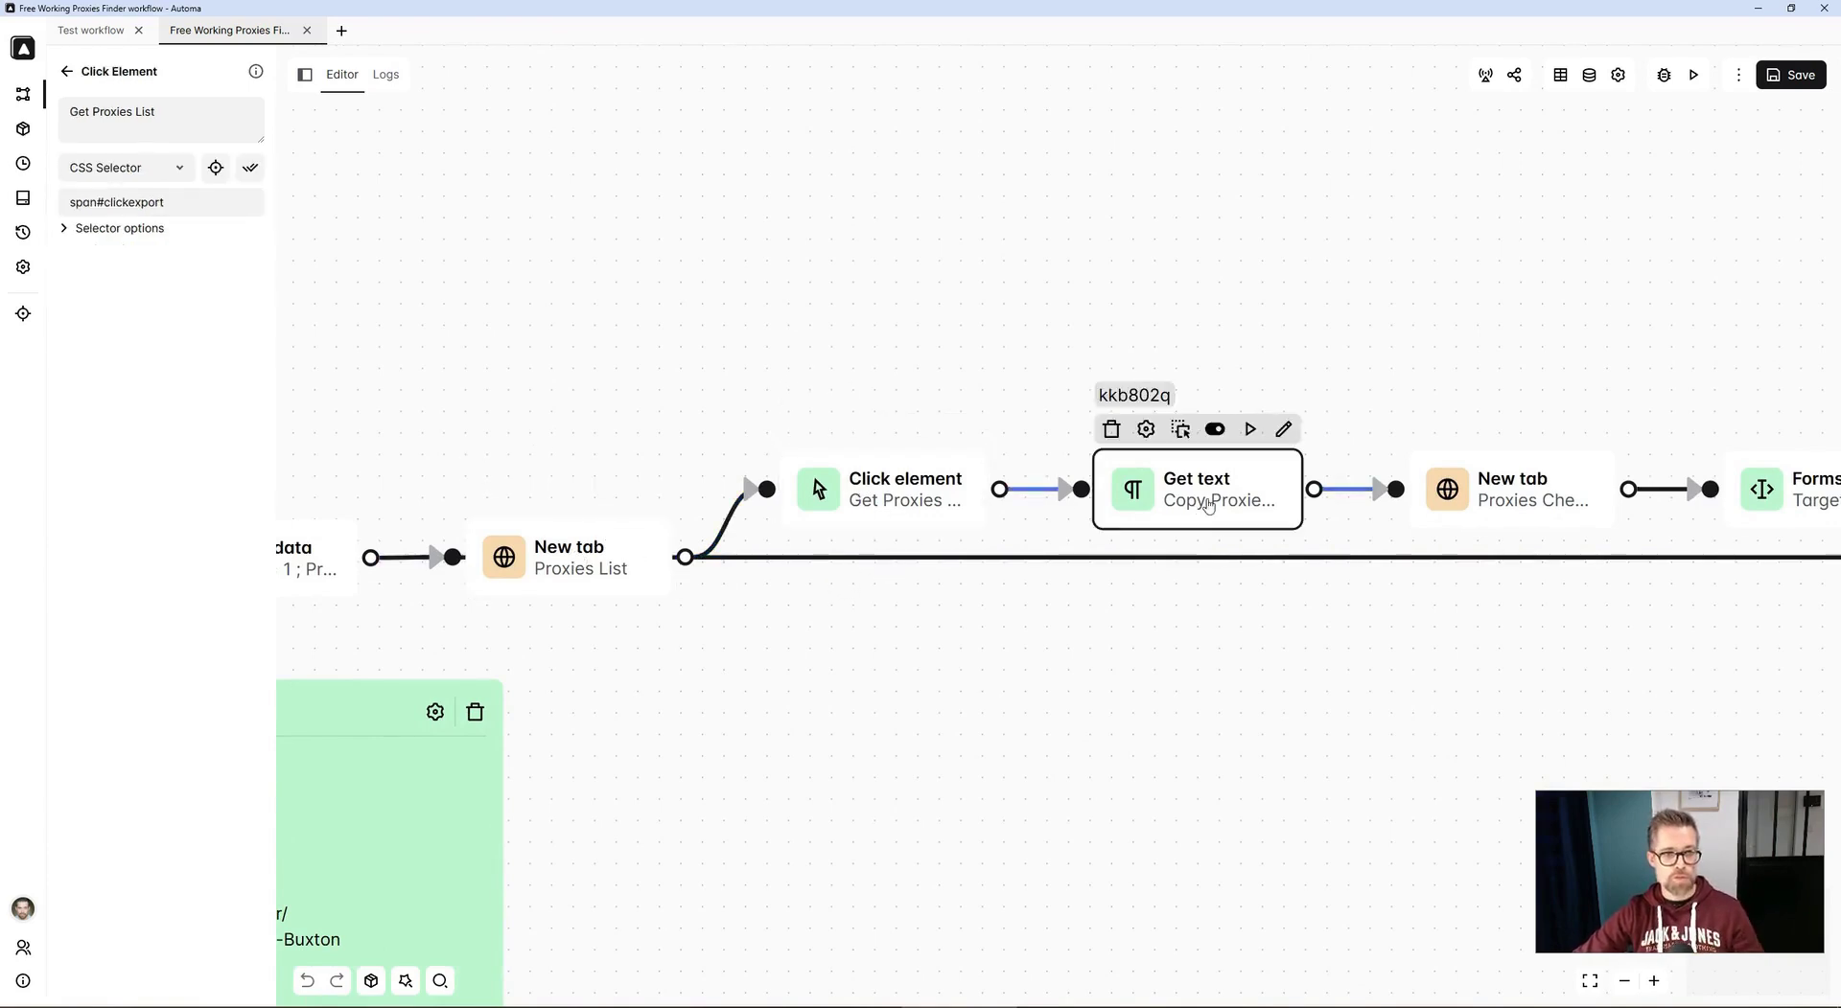
# Step: Check the Target URL form step, then the Delay step's {{ globalData.timeout }}000 ms wait
pyautogui.moveTo(1220, 624); pyautogui.dragTo(961, 633)
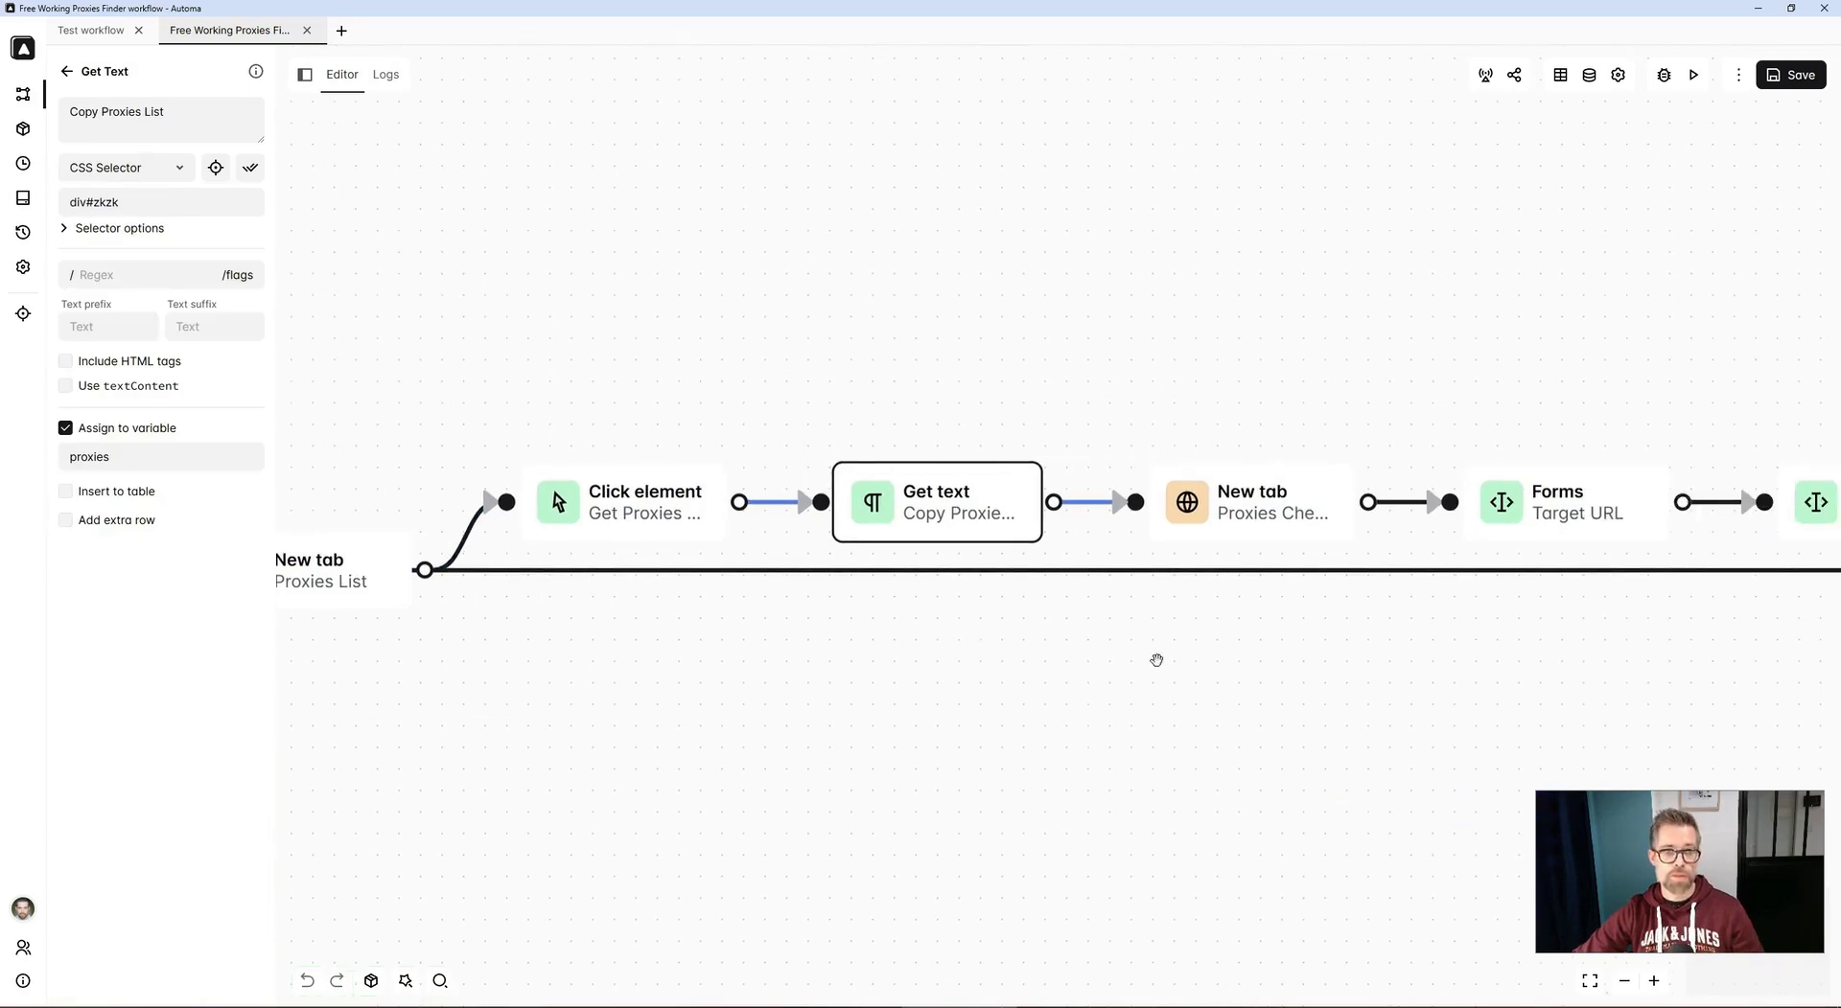
pyautogui.moveTo(1154, 658); pyautogui.dragTo(924, 670)
pyautogui.click(1304, 532)
pyautogui.moveTo(1254, 619); pyautogui.dragTo(888, 730)
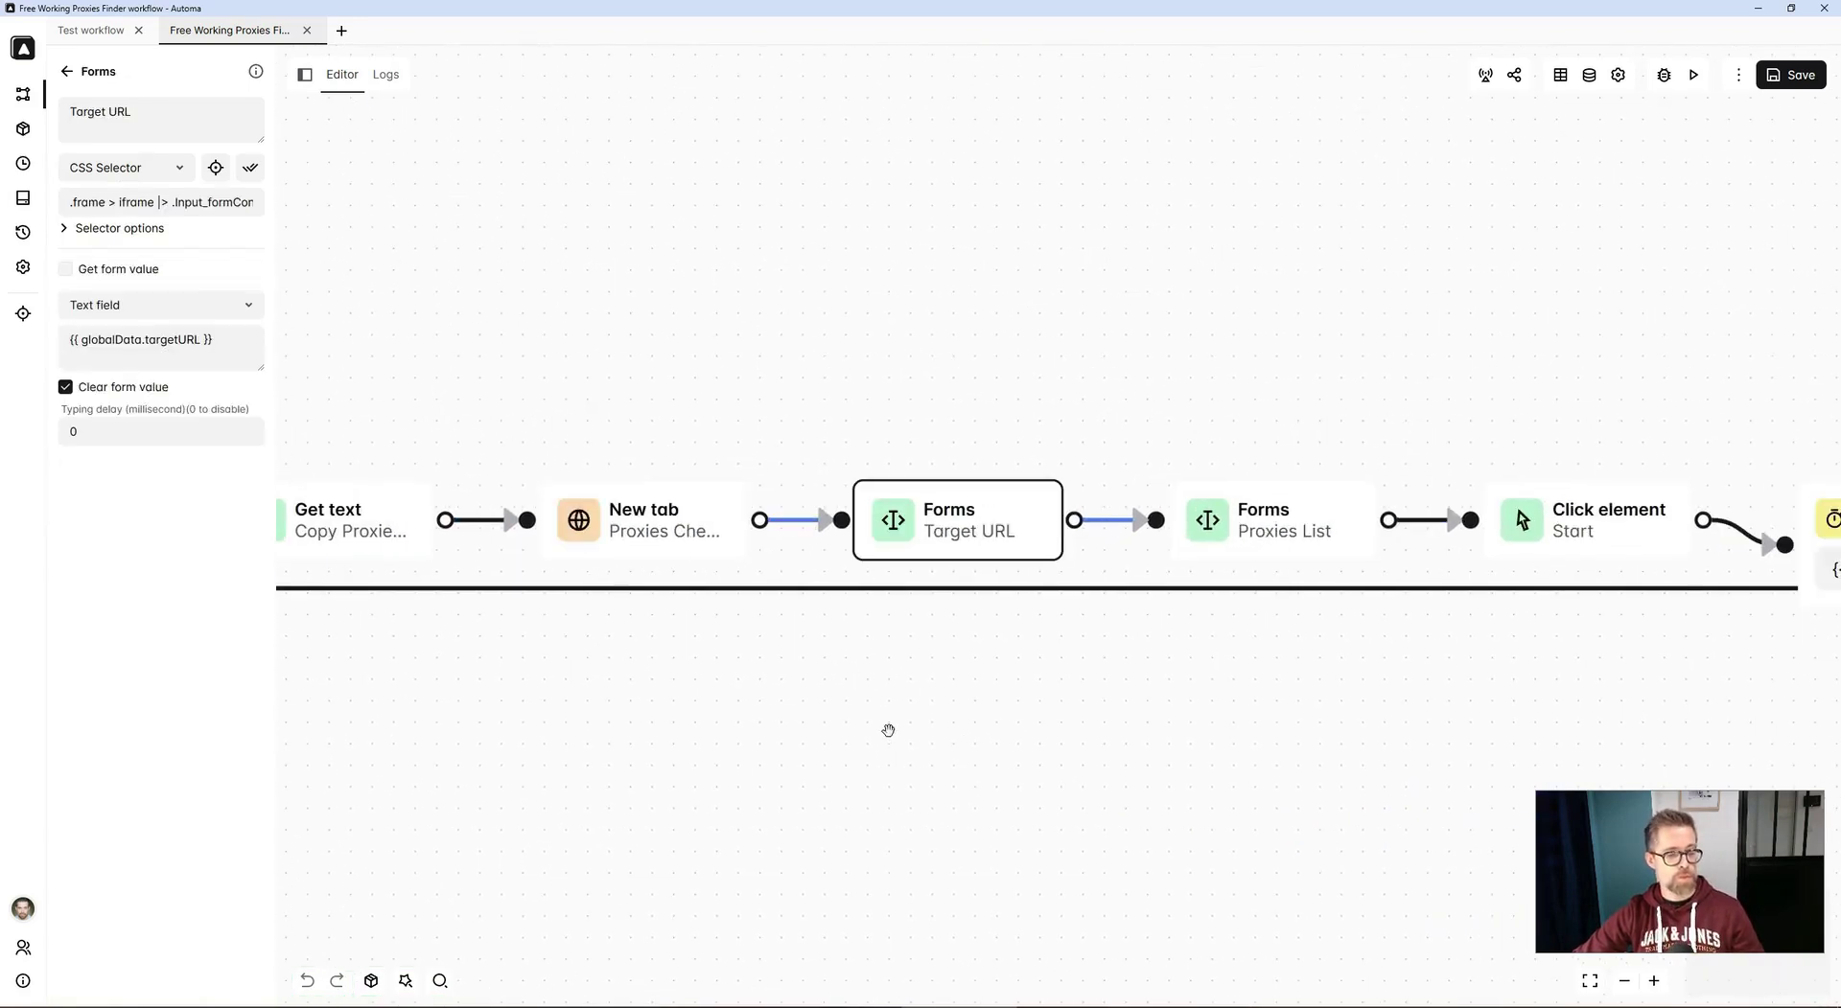
pyautogui.moveTo(1093, 753); pyautogui.dragTo(798, 777)
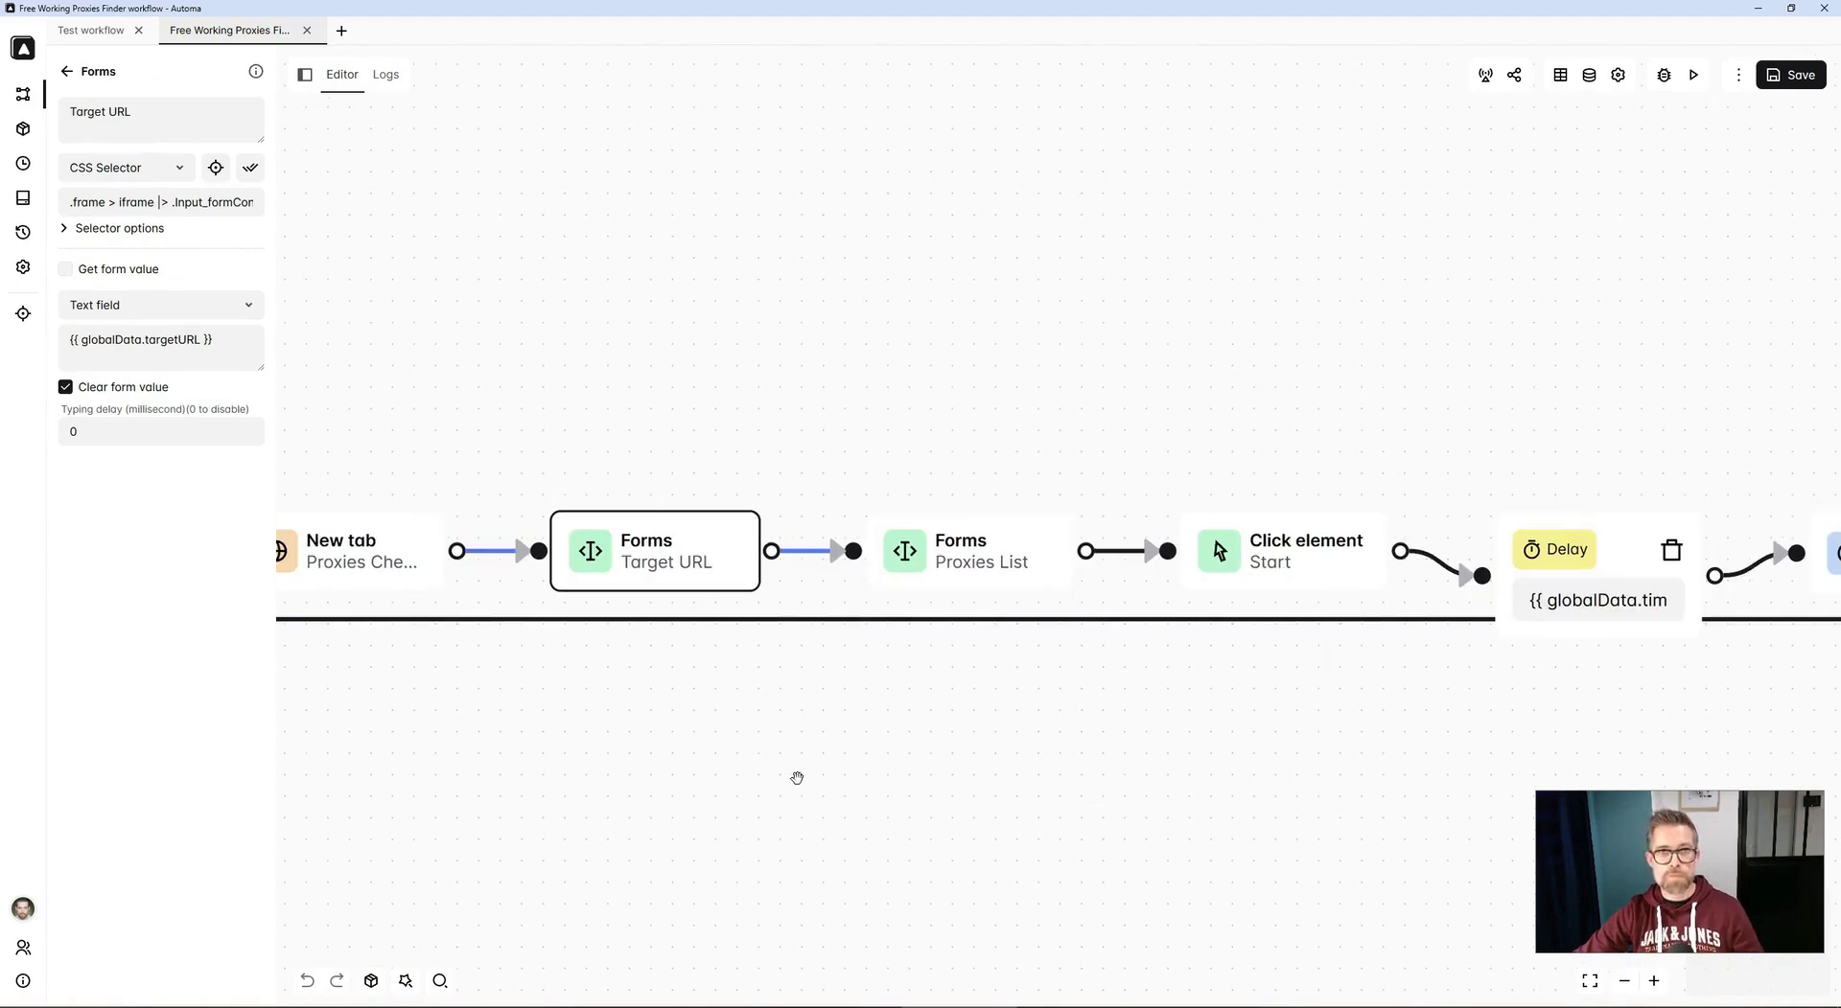
pyautogui.click(1577, 580)
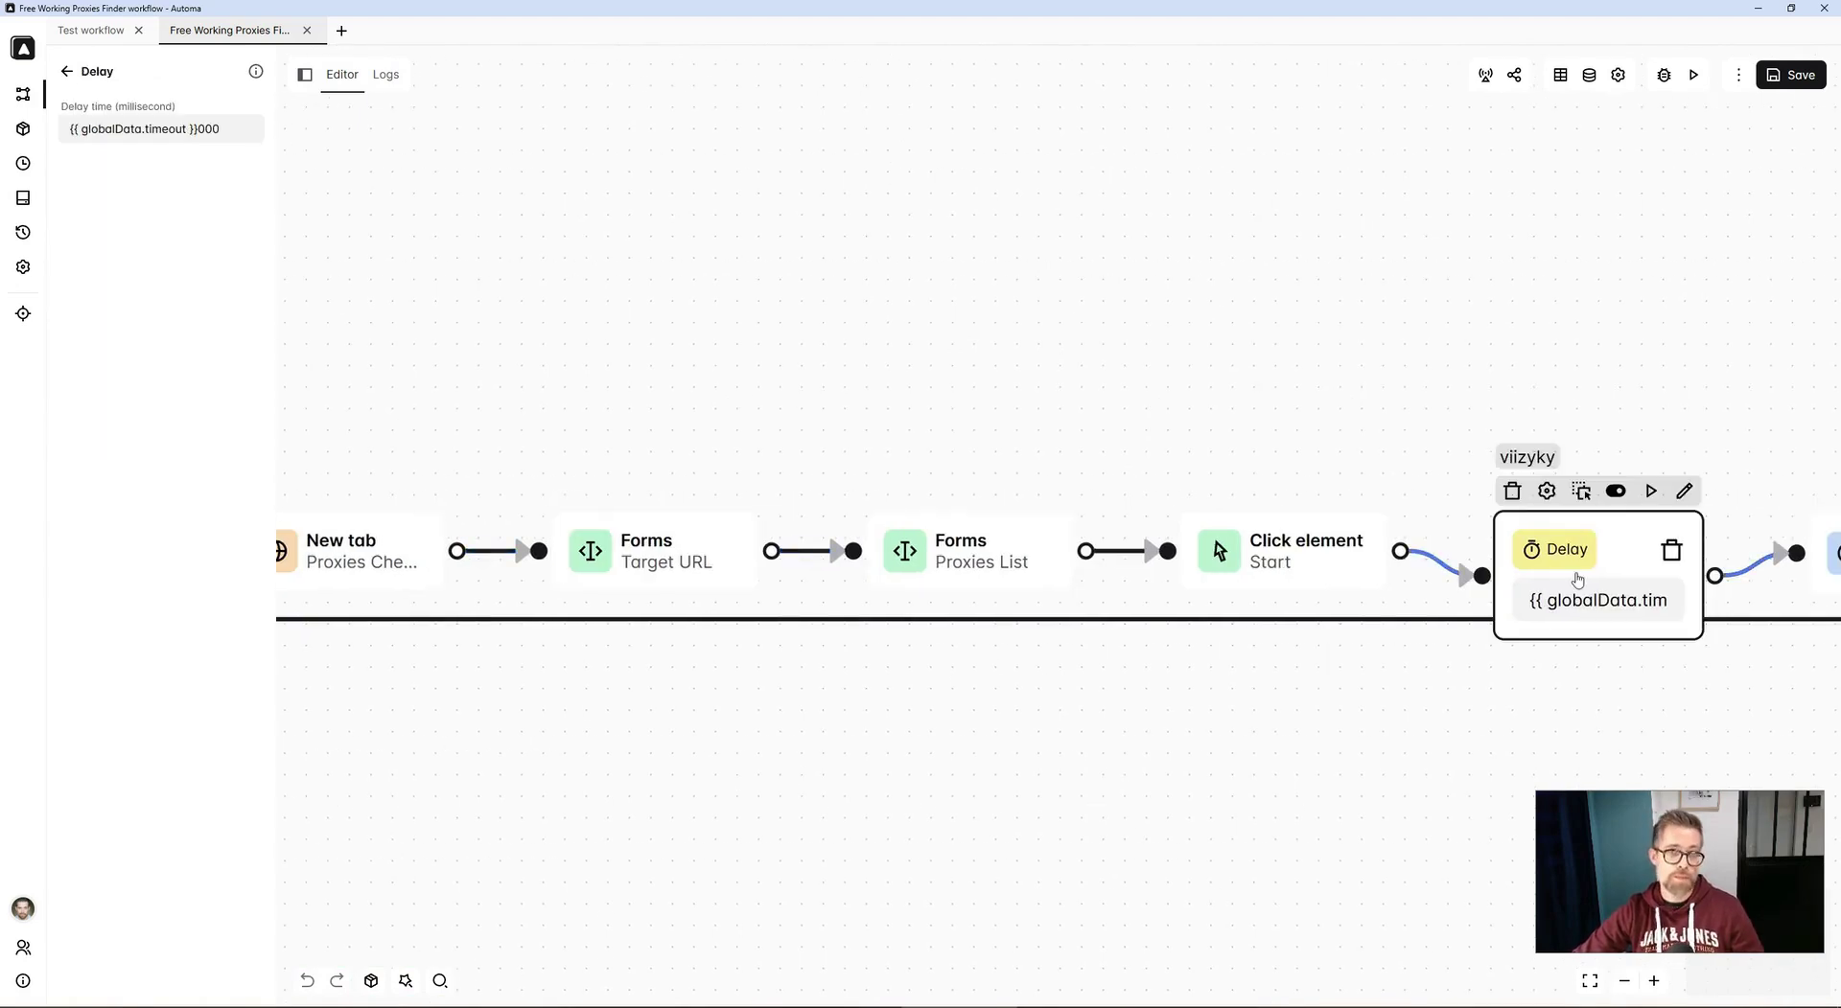
pyautogui.scroll(2, 1291, 731)
pyautogui.scroll(-5, 1291, 731)
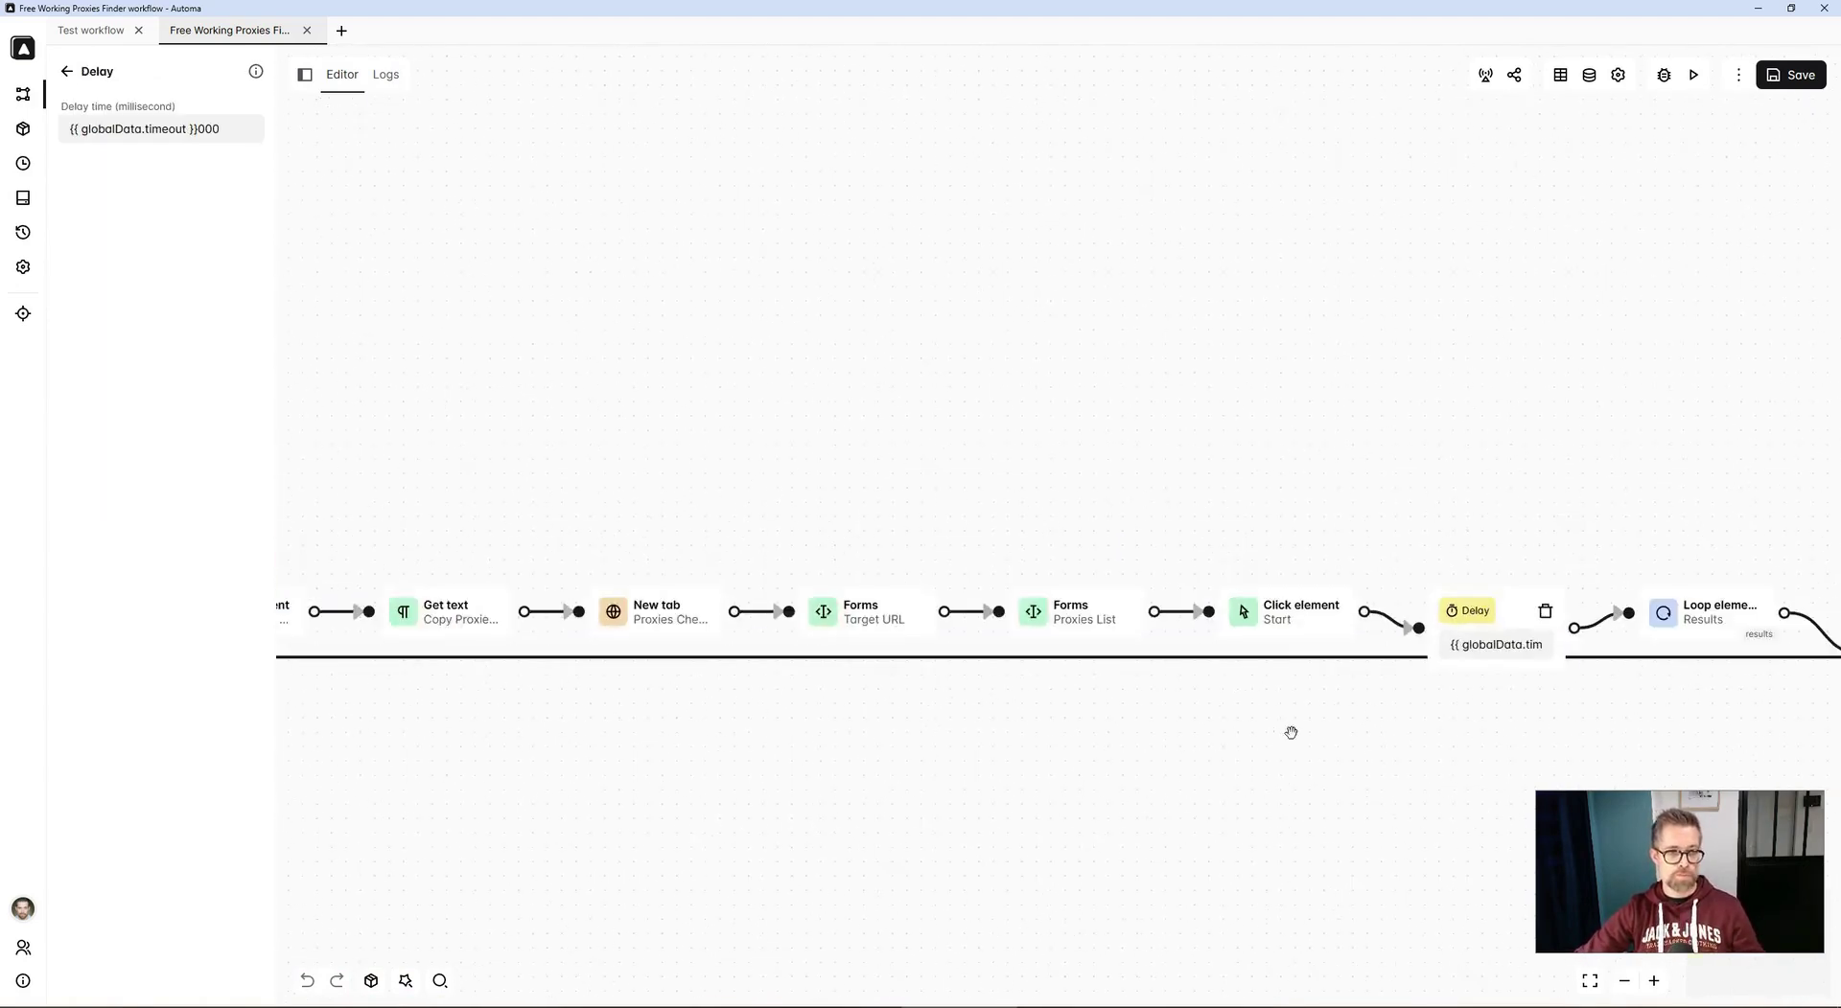
pyautogui.scroll(-4, 1290, 731)
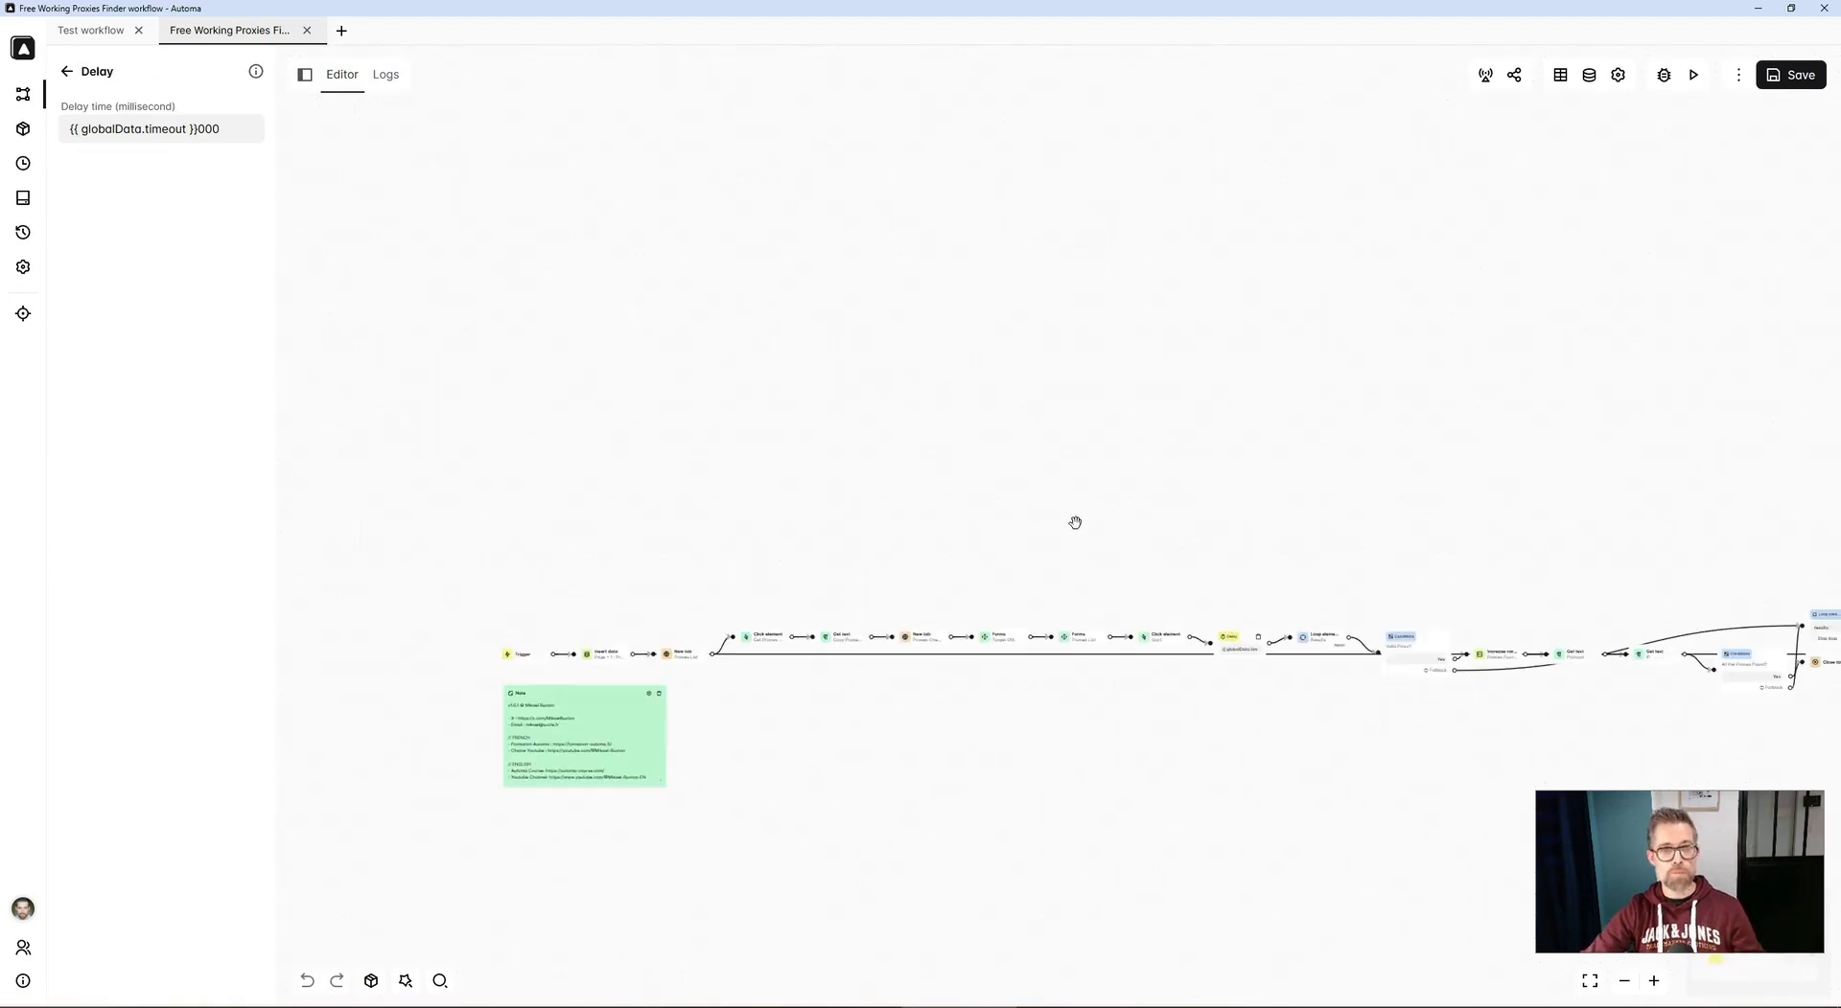
pyautogui.click(1589, 980)
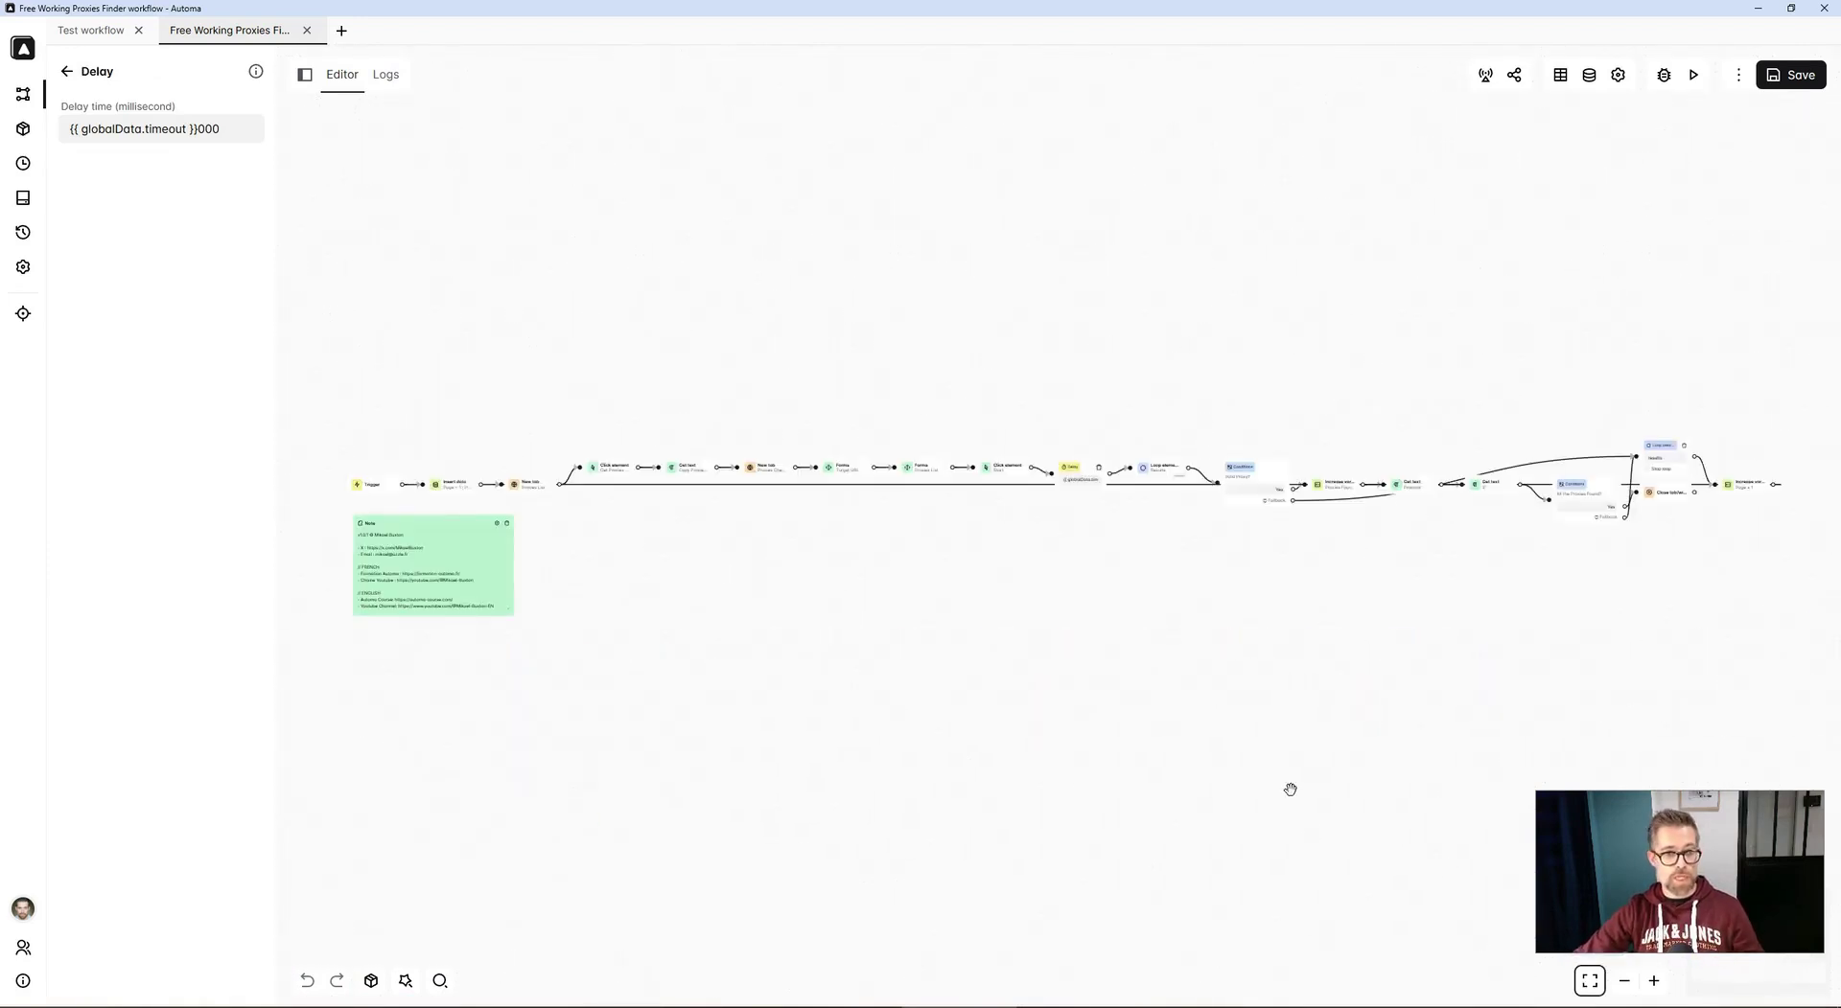